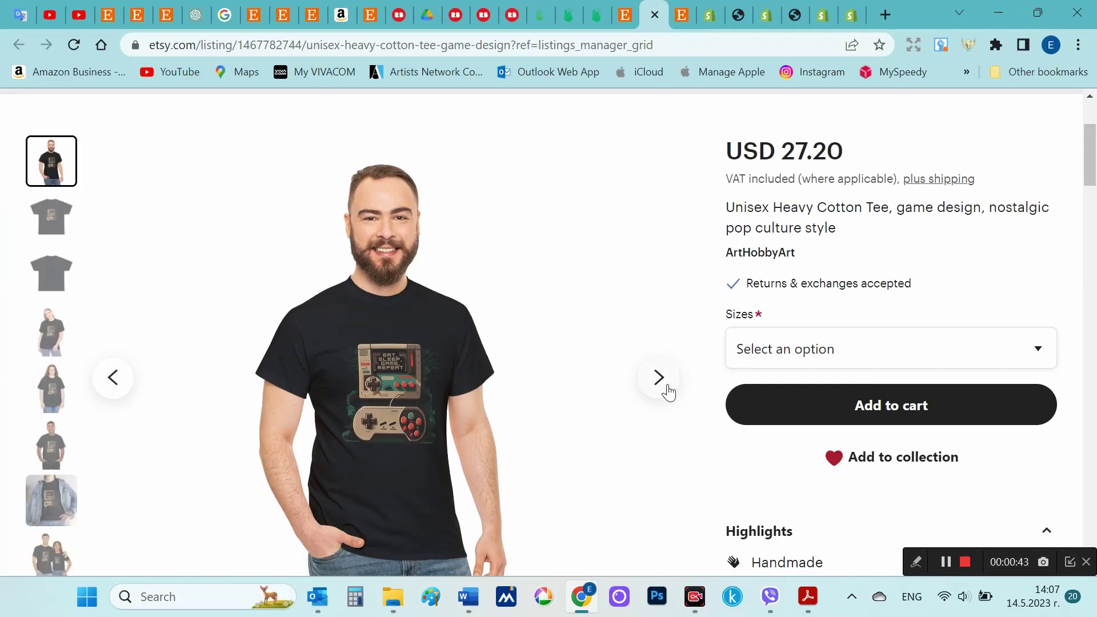
- Browse every photo of the game-design tee in the full-size viewer, then close it
click(655, 400)
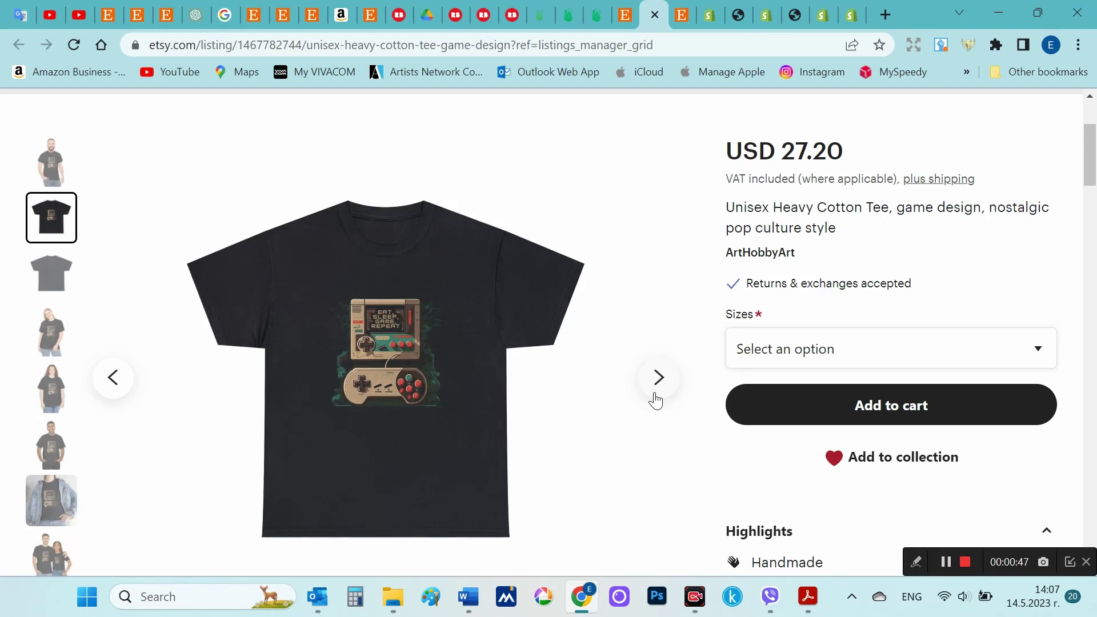
click(403, 336)
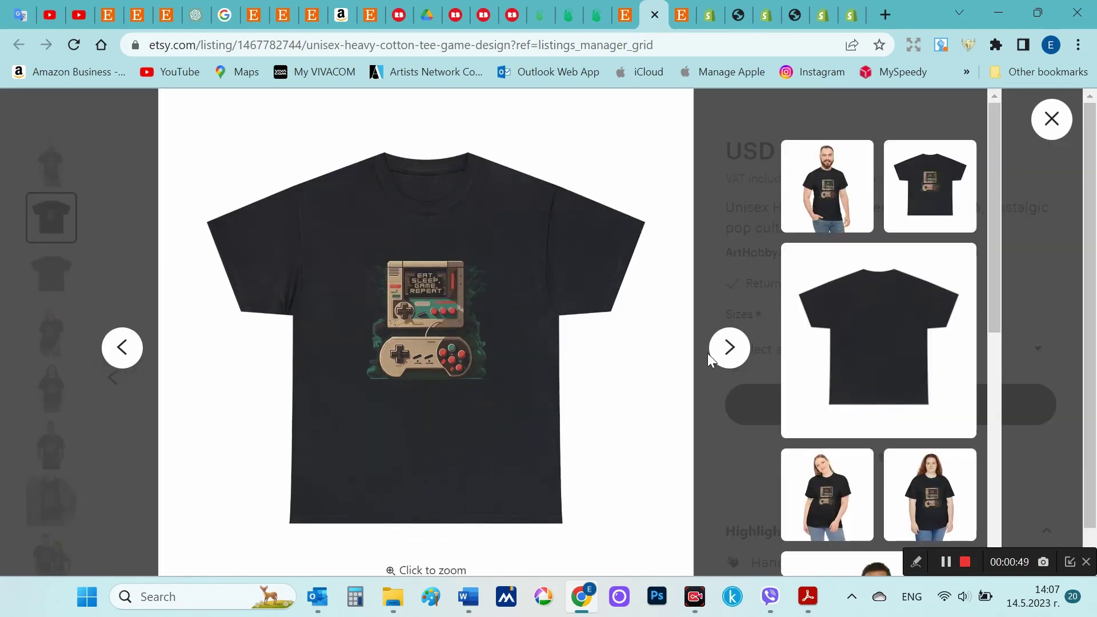
click(736, 359)
click(737, 359)
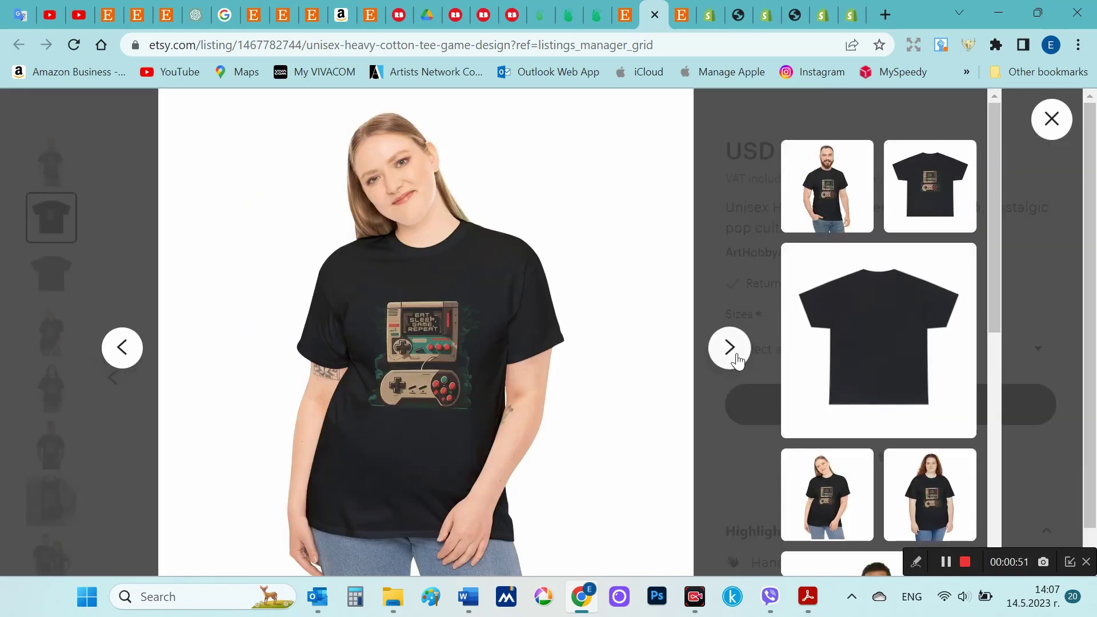
click(736, 359)
click(737, 359)
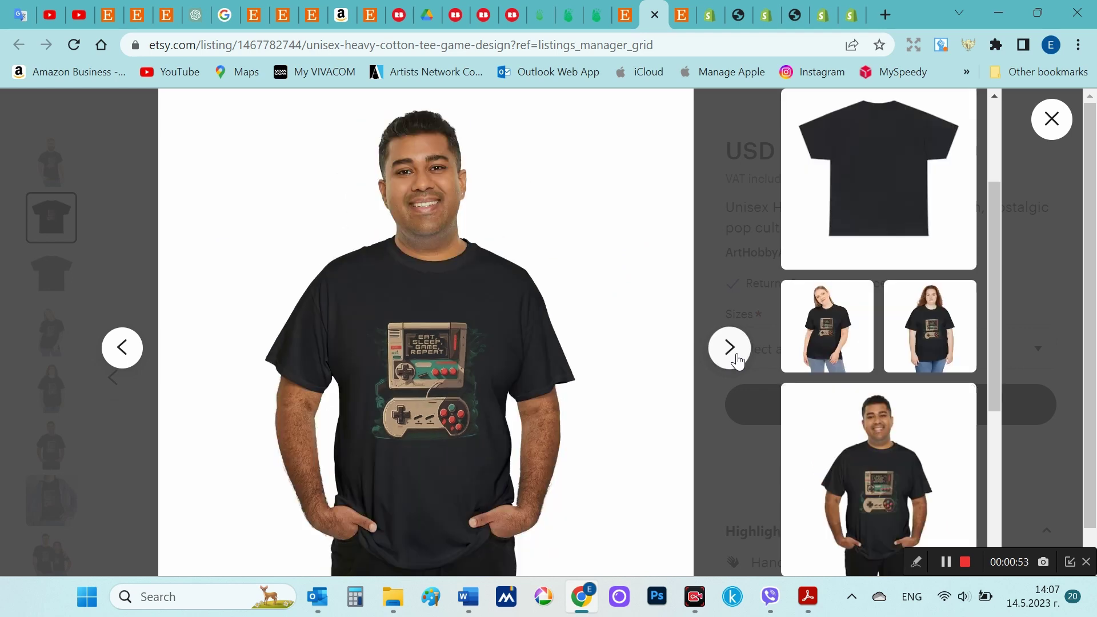
click(737, 359)
click(736, 358)
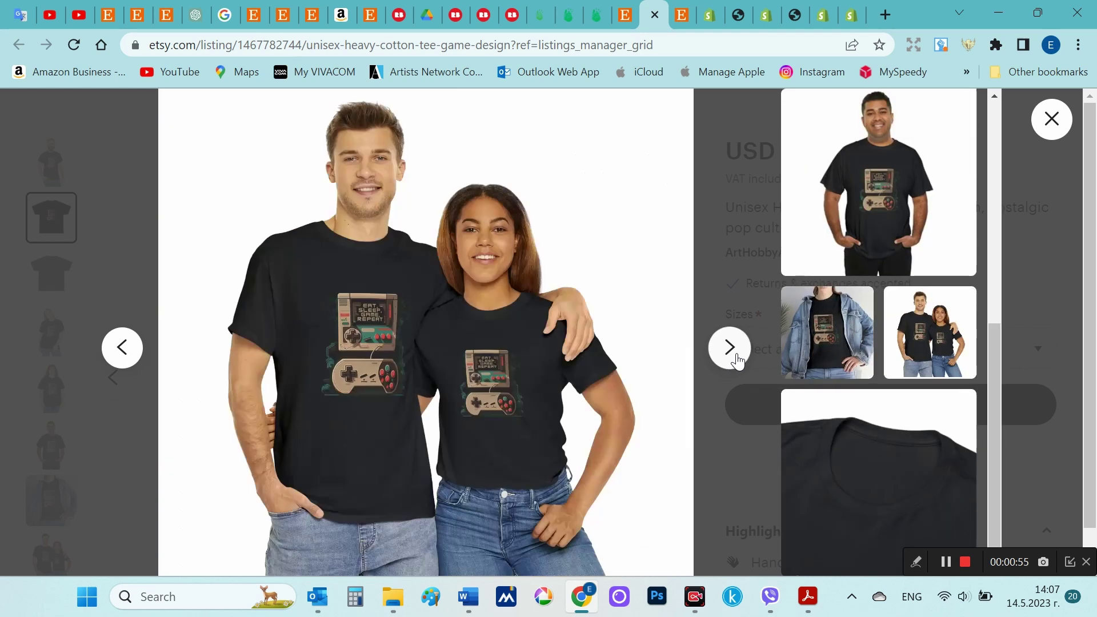
click(736, 359)
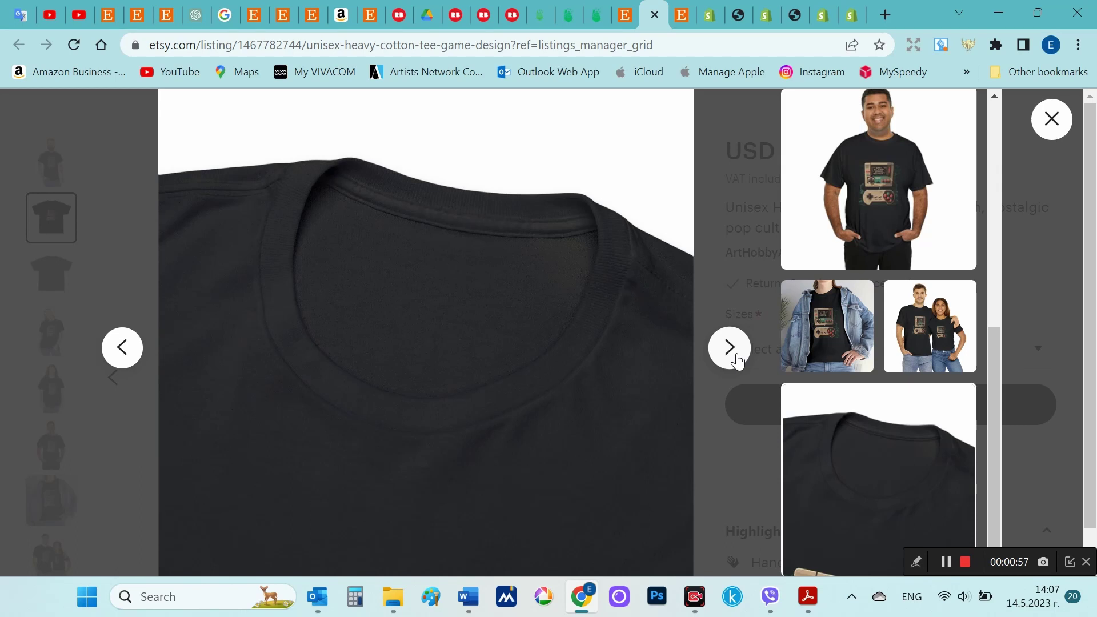
click(737, 359)
click(1051, 119)
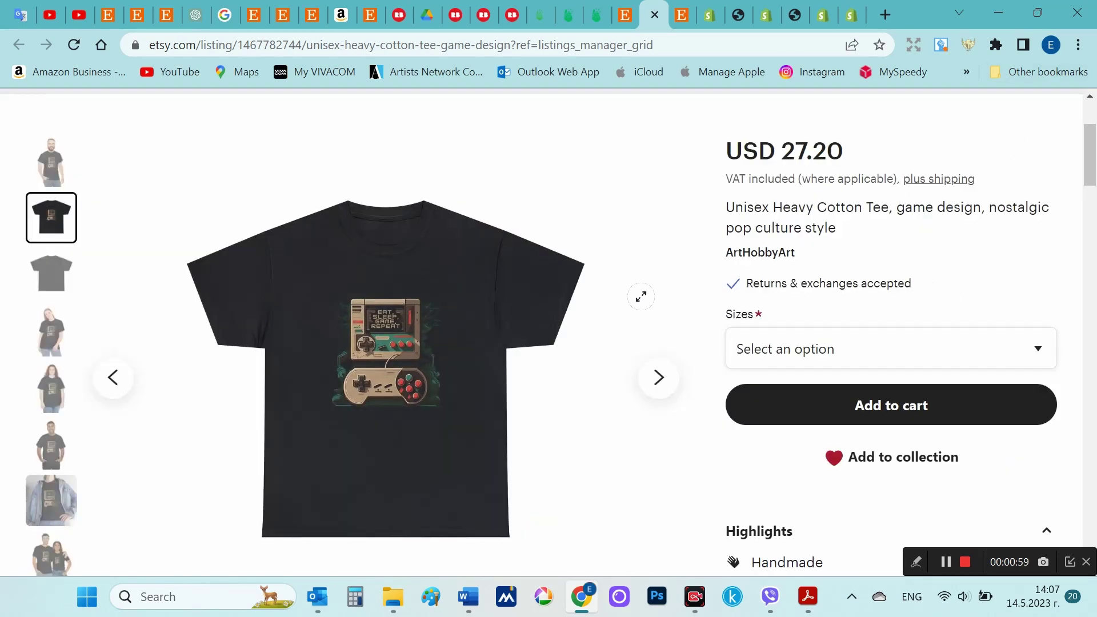
- Choose size L from the listing's Sizes dropdown
click(838, 345)
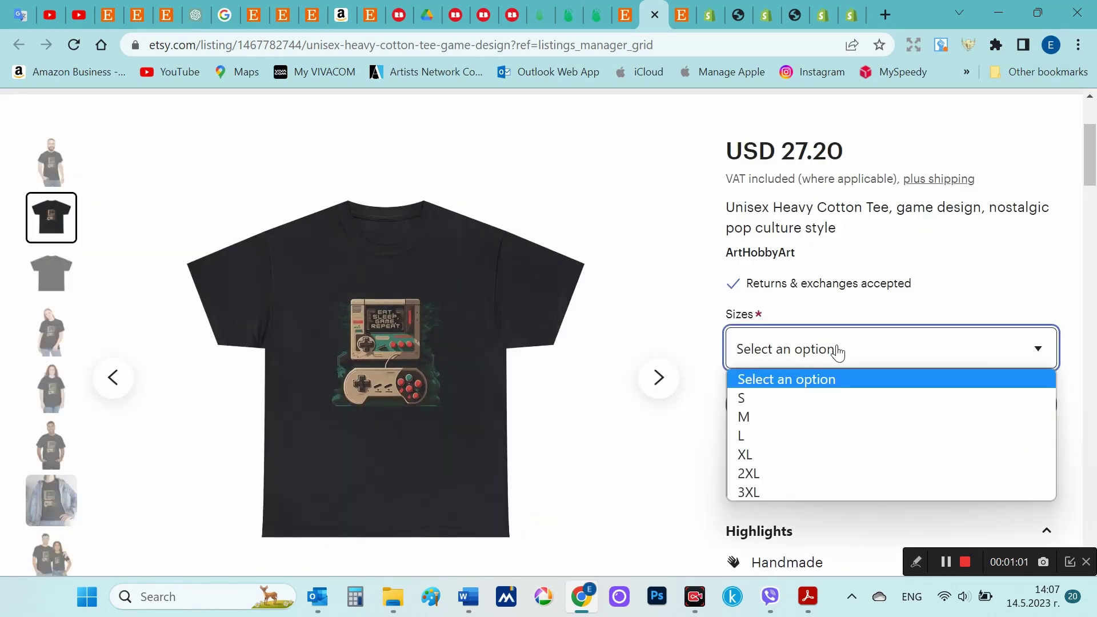
click(838, 433)
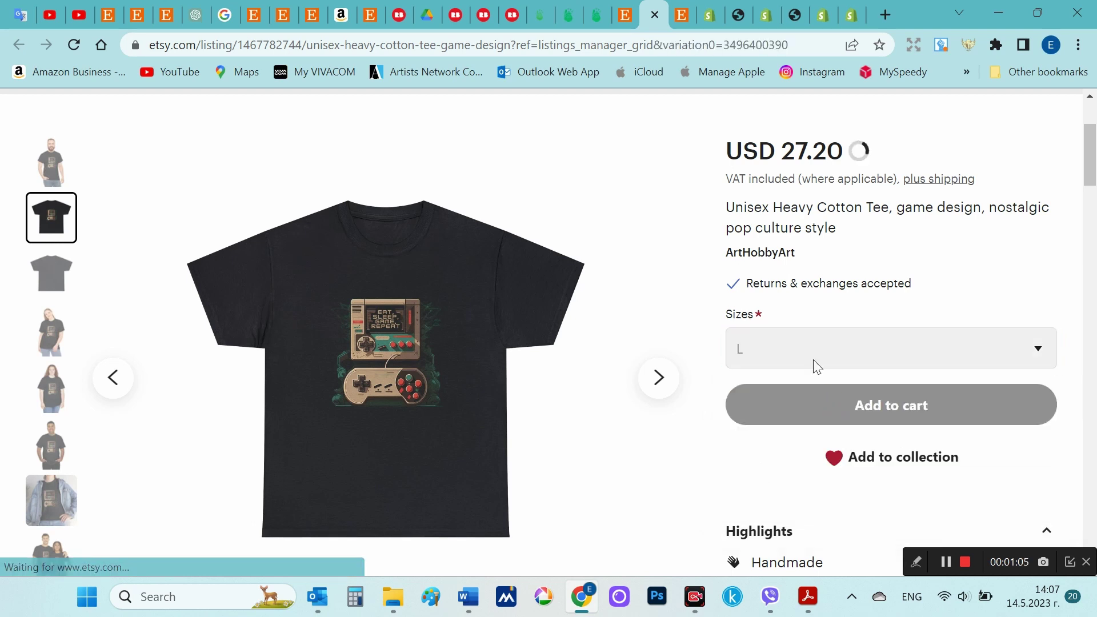
scroll(773, 265, down, 3)
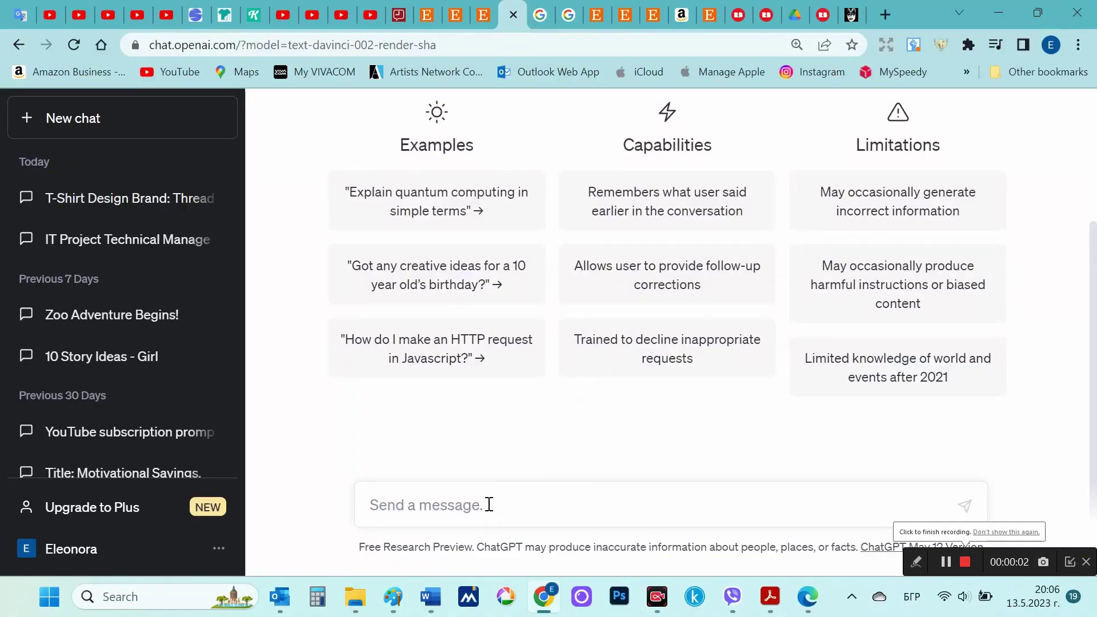
- Send ChatGPT the pasted question about the best Print On Demand t-shirt niches
text(What are the best niches to start a  Print On Demand t-shirt business?)
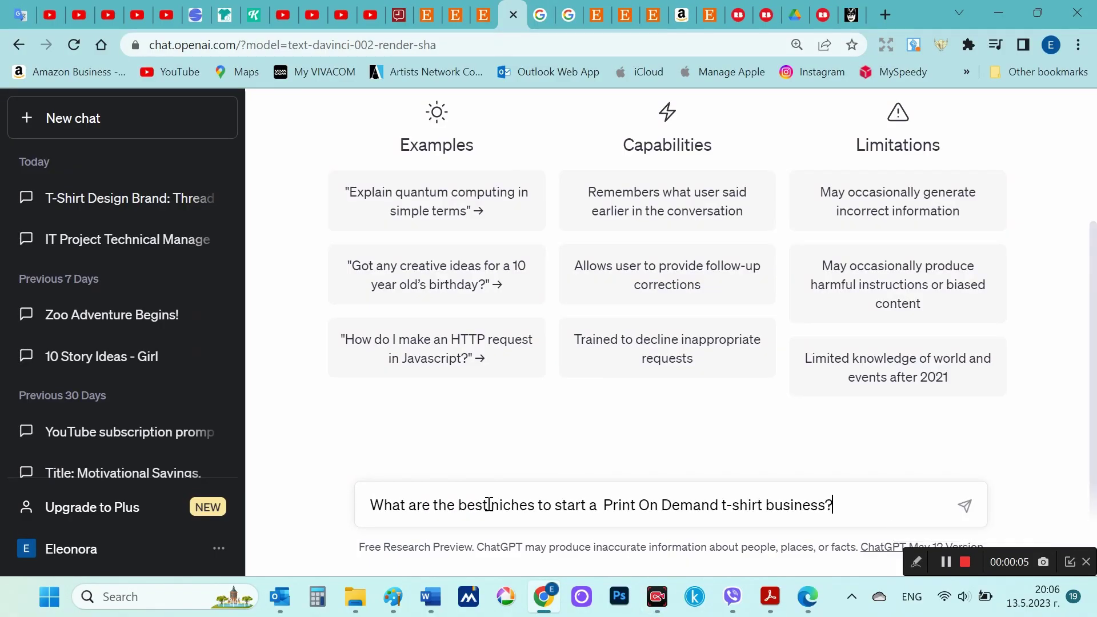
key(Return)
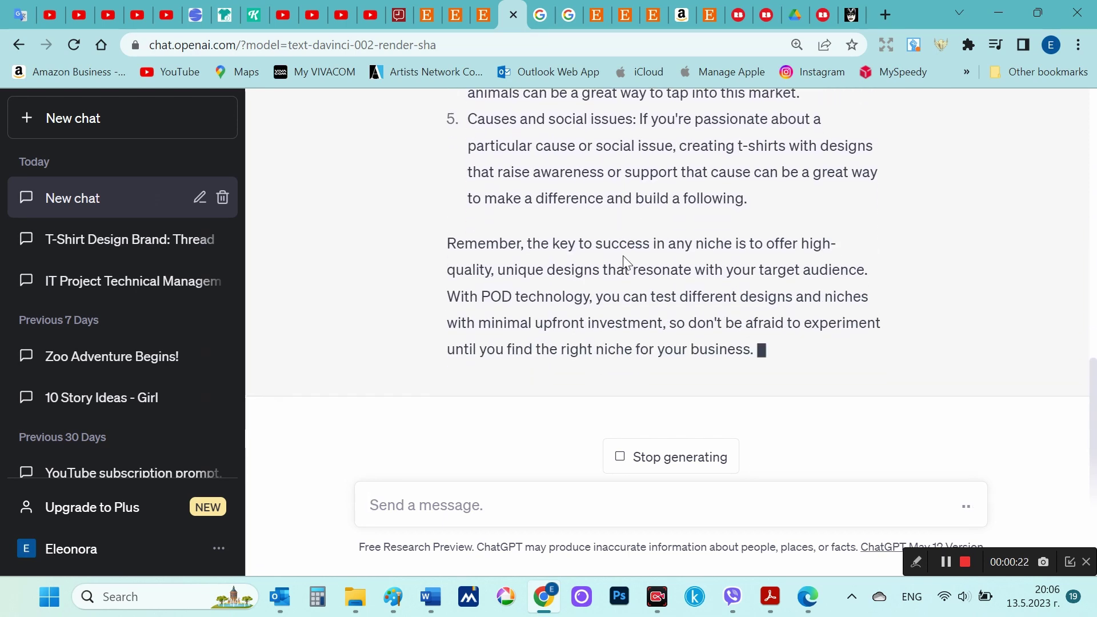
scroll(623, 258, up, 5)
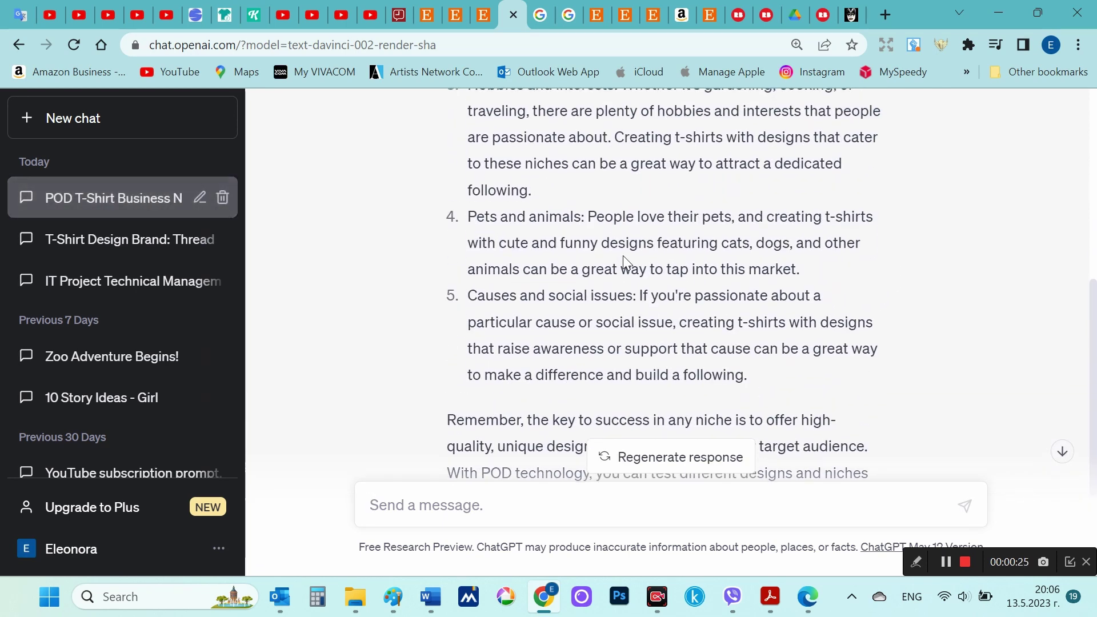
- Highlight the Sports, Pop culture and Hobbies niche names in ChatGPT's reply
double_click(499, 120)
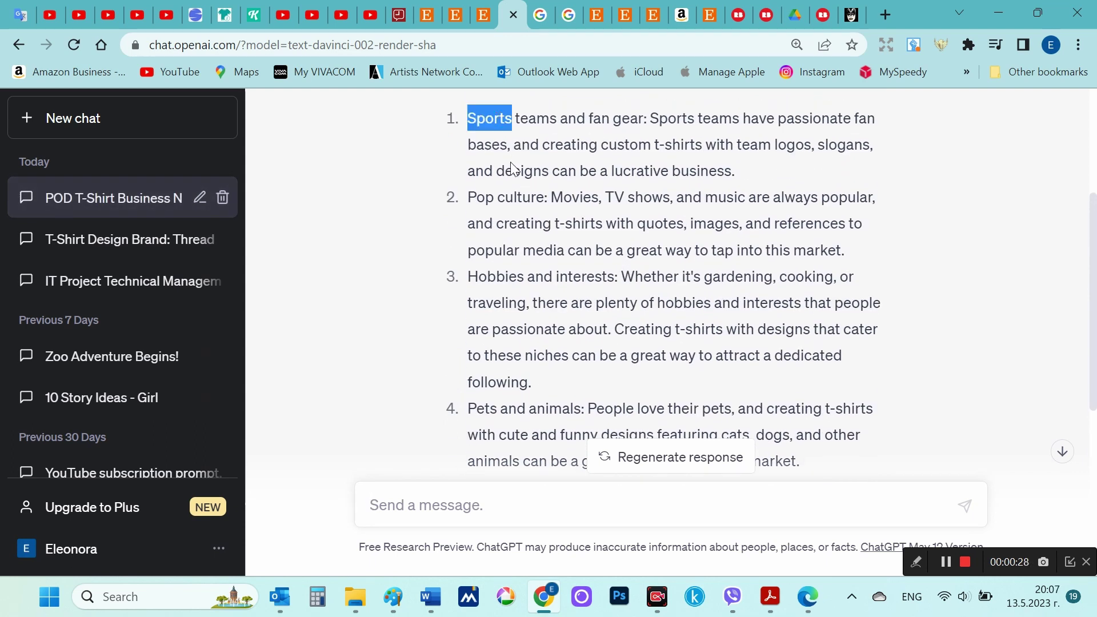
drag(472, 197, 545, 195)
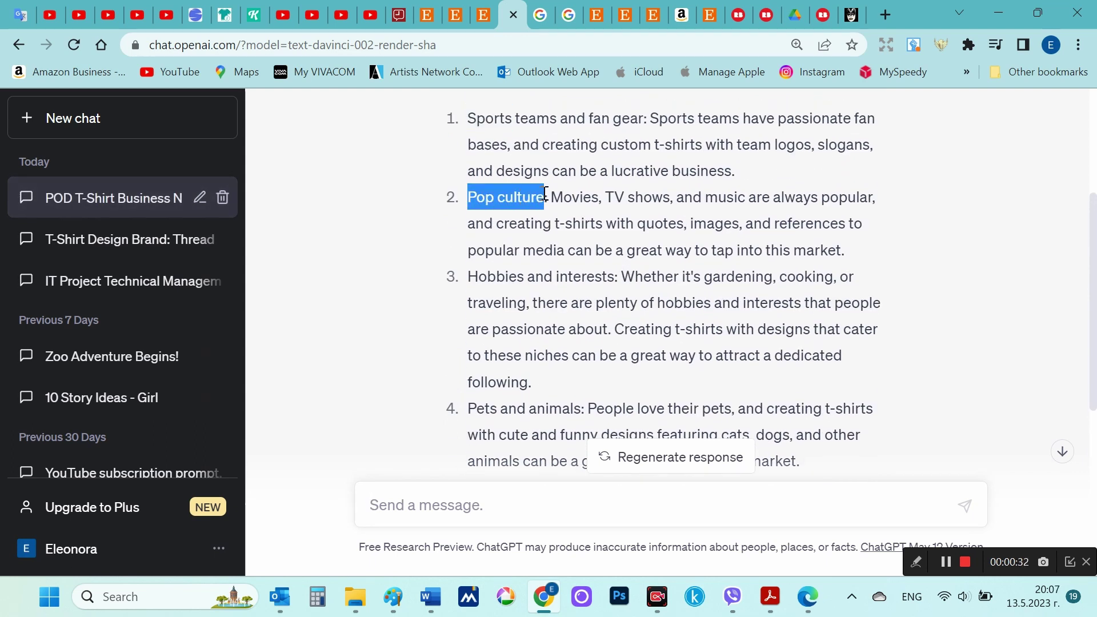
double_click(497, 274)
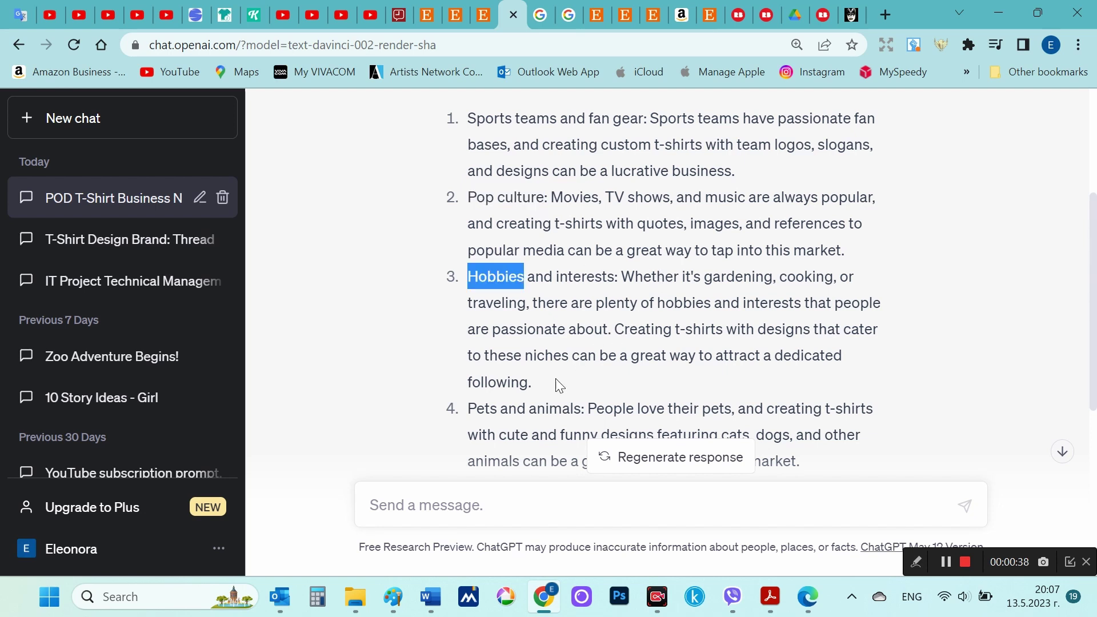
click(816, 605)
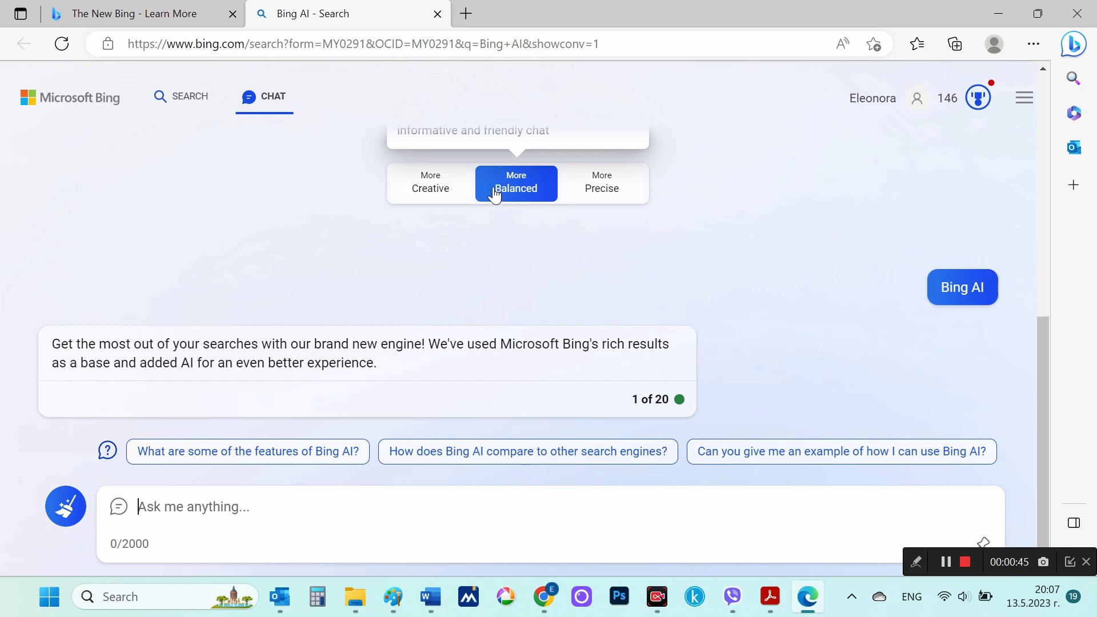
- Switch Bing Chat to the Creative style and send the pasted niche question
click(443, 182)
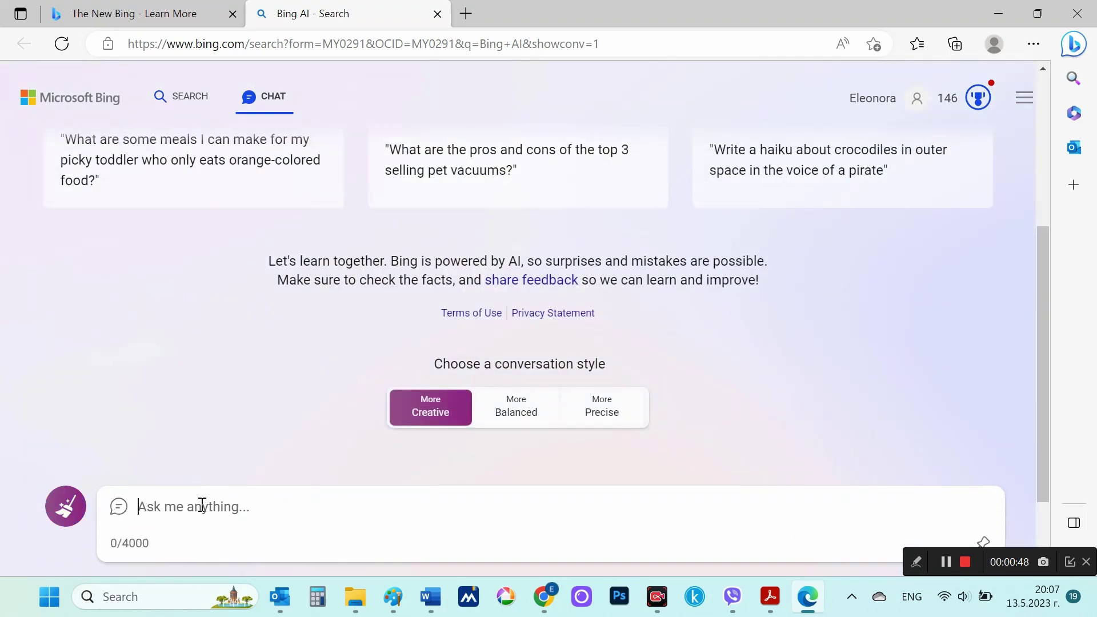
text(What are the best niches to start a Print On Demand t-shirt business?)
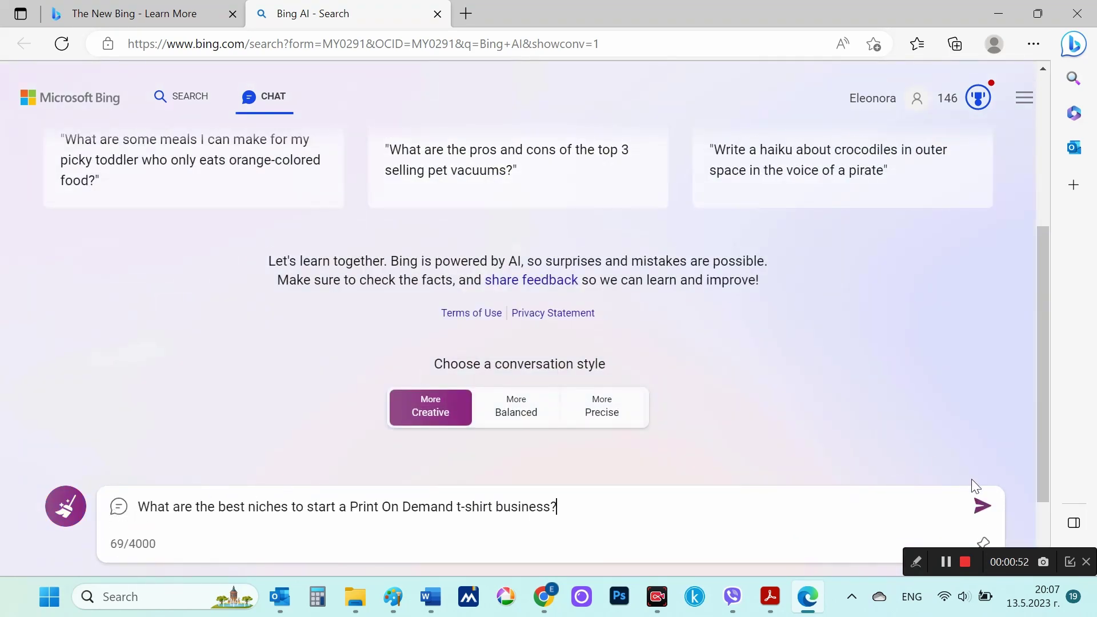
click(982, 506)
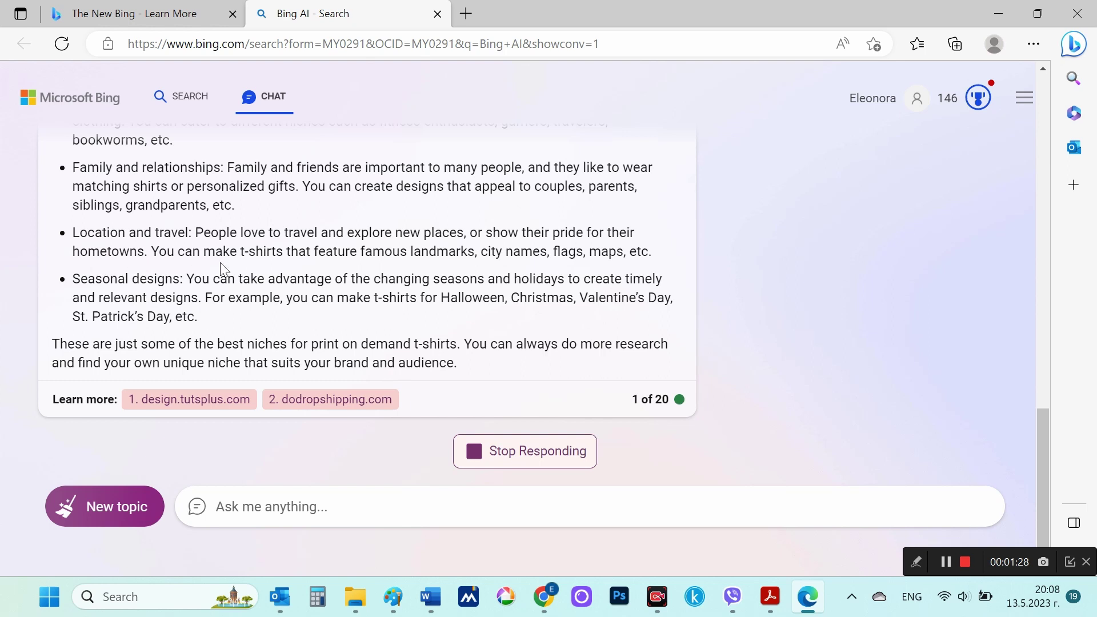
- Read Bing's niche list, highlighting the witty slogans part of Jokes
scroll(220, 262, up, 5)
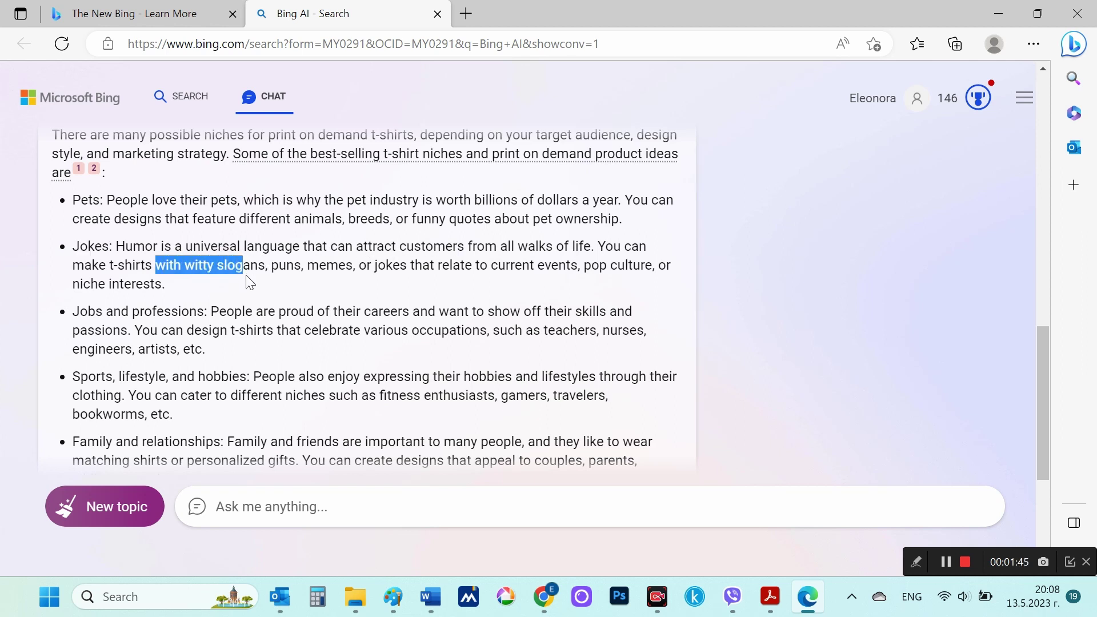
drag(250, 281, 260, 284)
scroll(260, 284, down, 1)
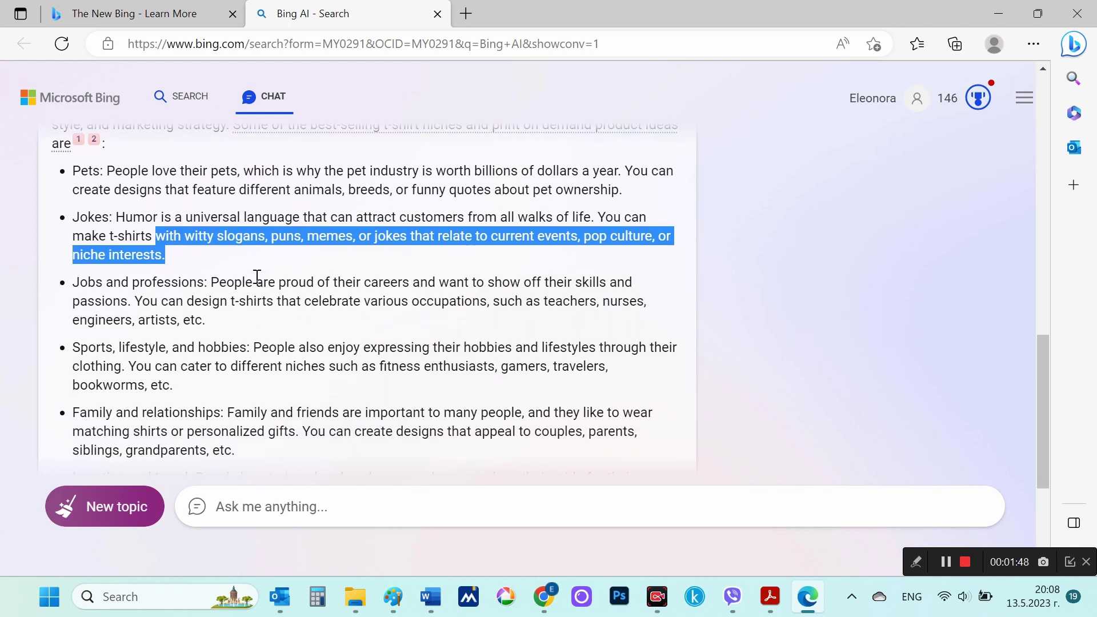
scroll(256, 283, down, 1)
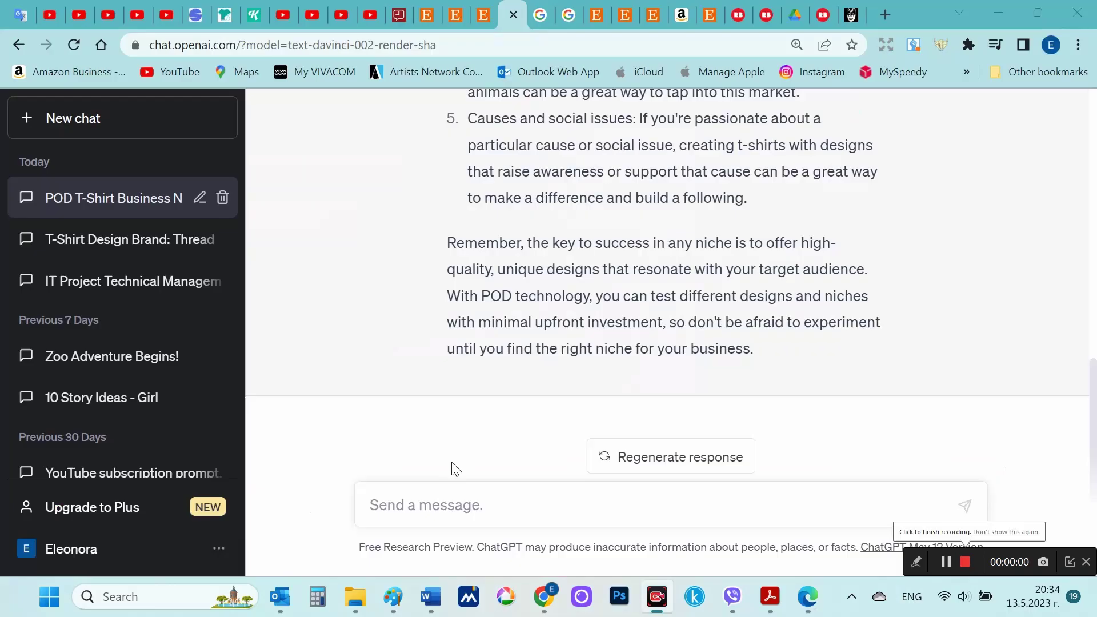
- Ask ChatGPT 'Please give me sub niche for Pop culture'
click(412, 503)
text(Please give me sub niche for Pop culture)
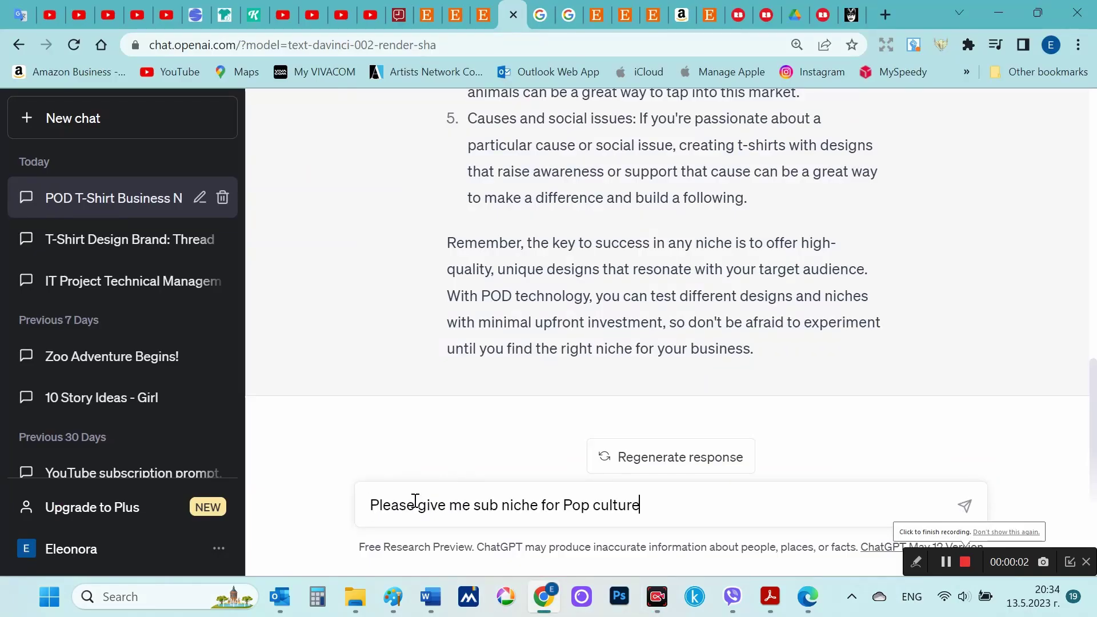
key(Return)
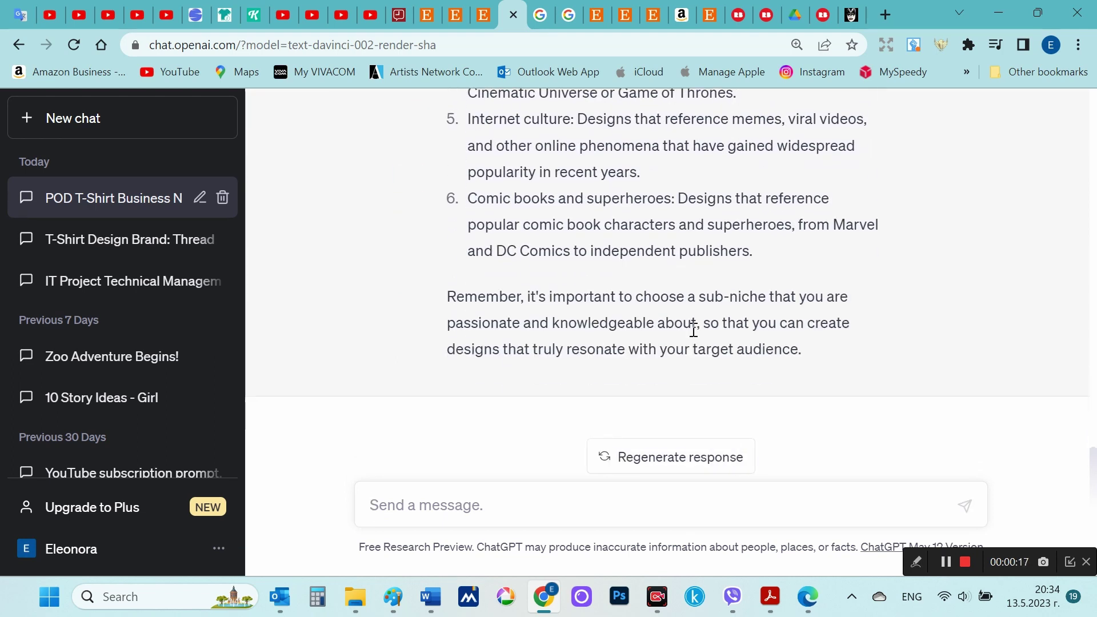
- Highlight sub-niches in the reply, such as Anime and manga and Fan theories
scroll(676, 316, up, 1)
scroll(674, 317, up, 5)
drag(468, 211, 613, 217)
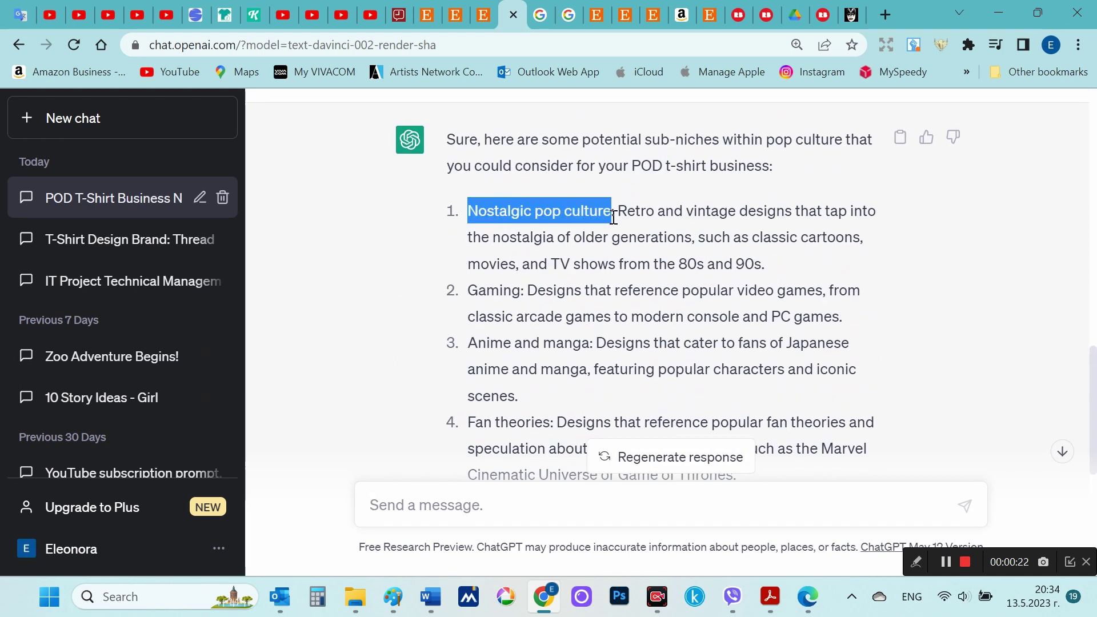
drag(469, 342, 595, 344)
scroll(592, 350, down, 1)
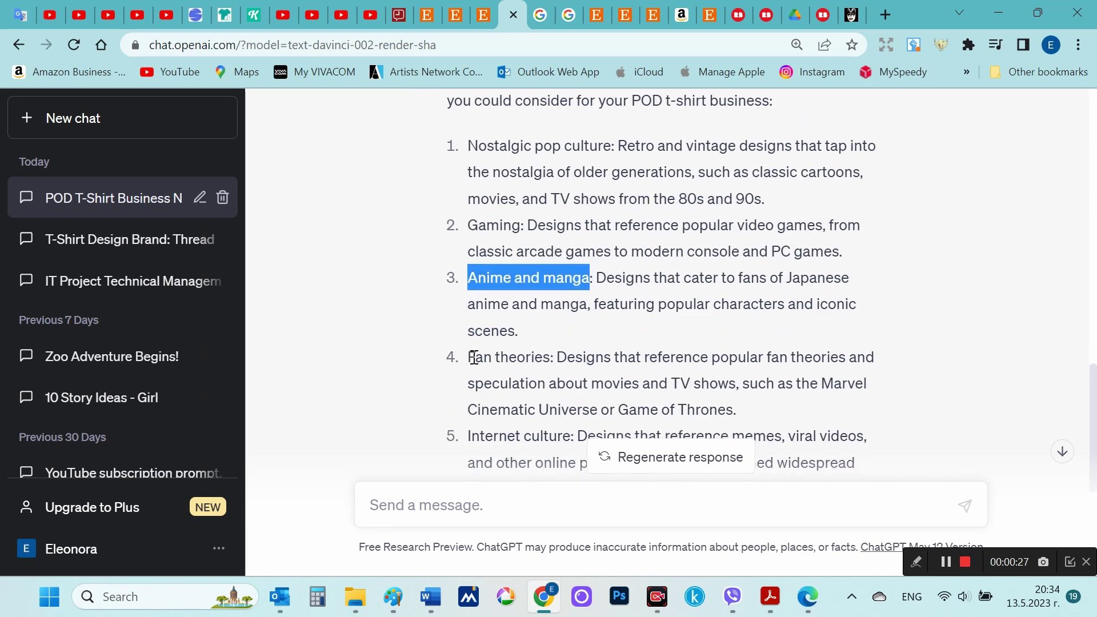
drag(470, 357, 563, 362)
scroll(547, 364, down, 1)
scroll(561, 362, down, 2)
drag(641, 292, 664, 318)
scroll(760, 351, down, 1)
scroll(773, 363, up, 1)
scroll(775, 365, down, 1)
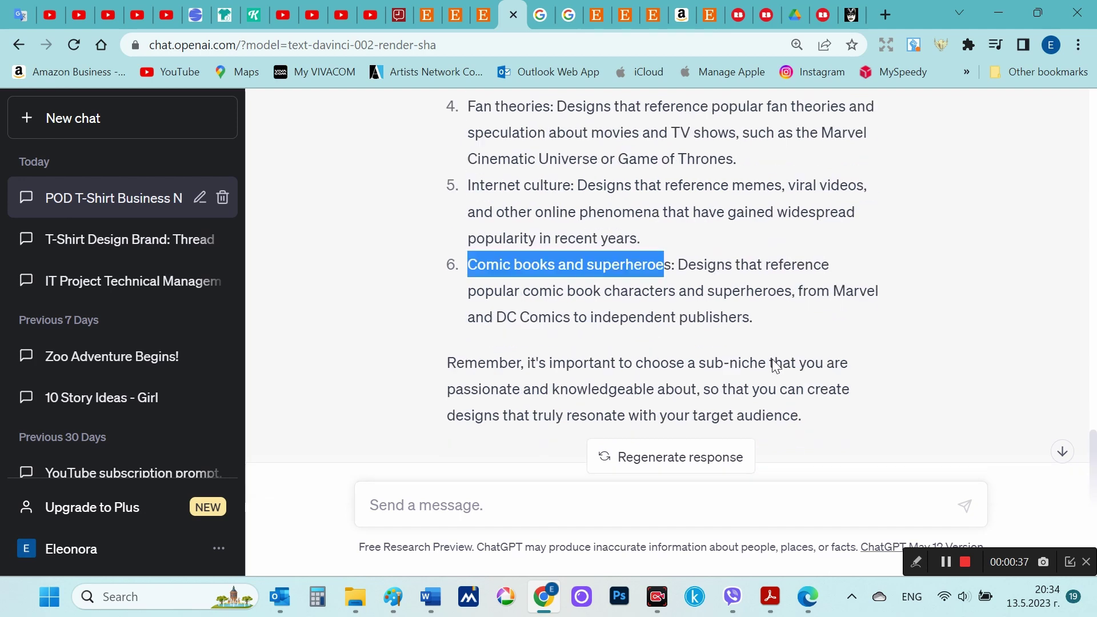
scroll(774, 363, up, 3)
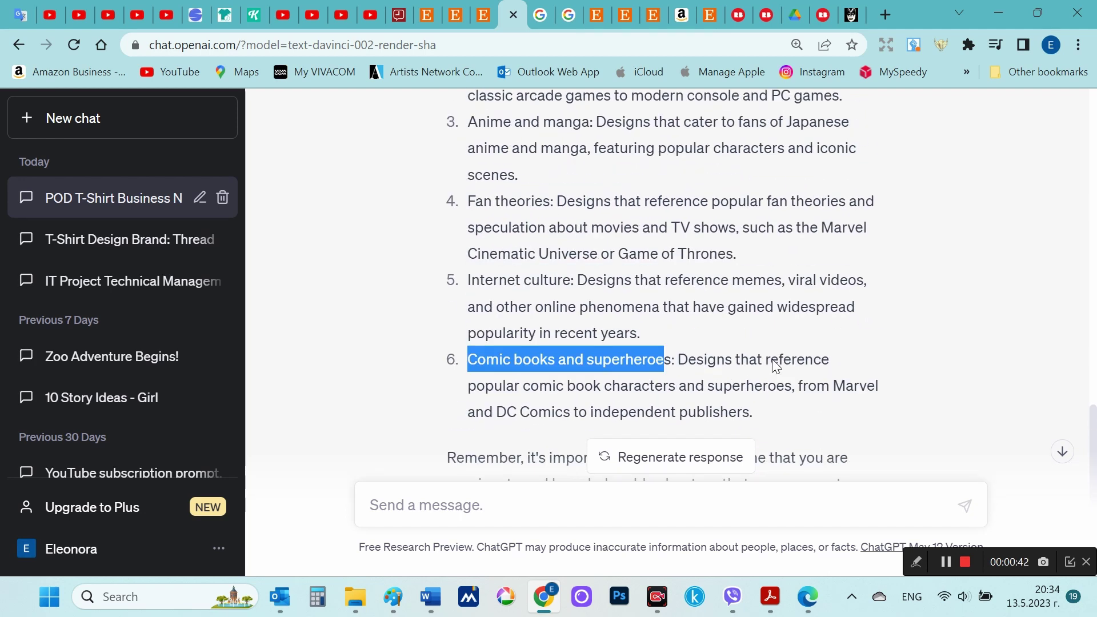
scroll(857, 352, up, 1)
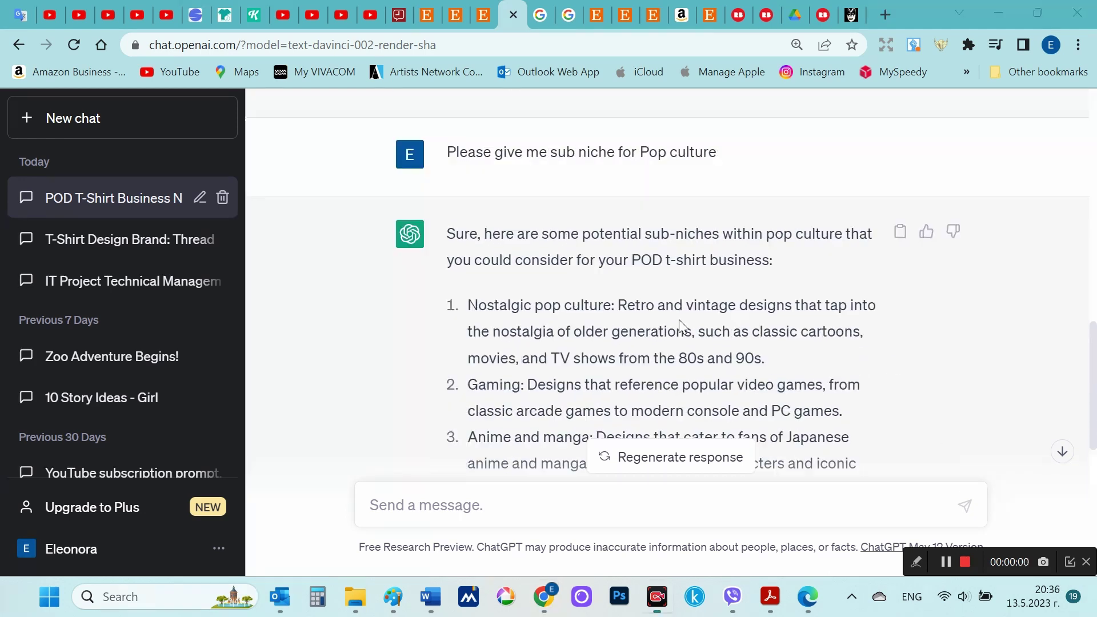
scroll(679, 320, down, 6)
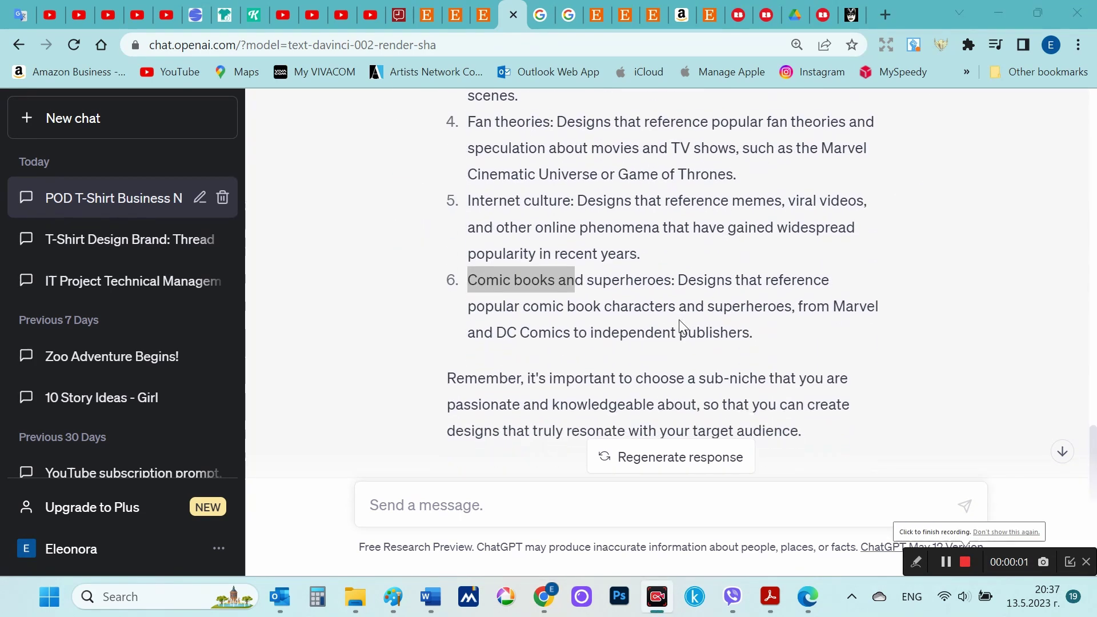
- Ask ChatGPT for 5 nostalgic pop culture t-shirt design ideas, including style
click(497, 502)
text(Choosing Nostalgic pop culture, can you give me 5 t-shirt design ideas, including style, colors, environment, without text)
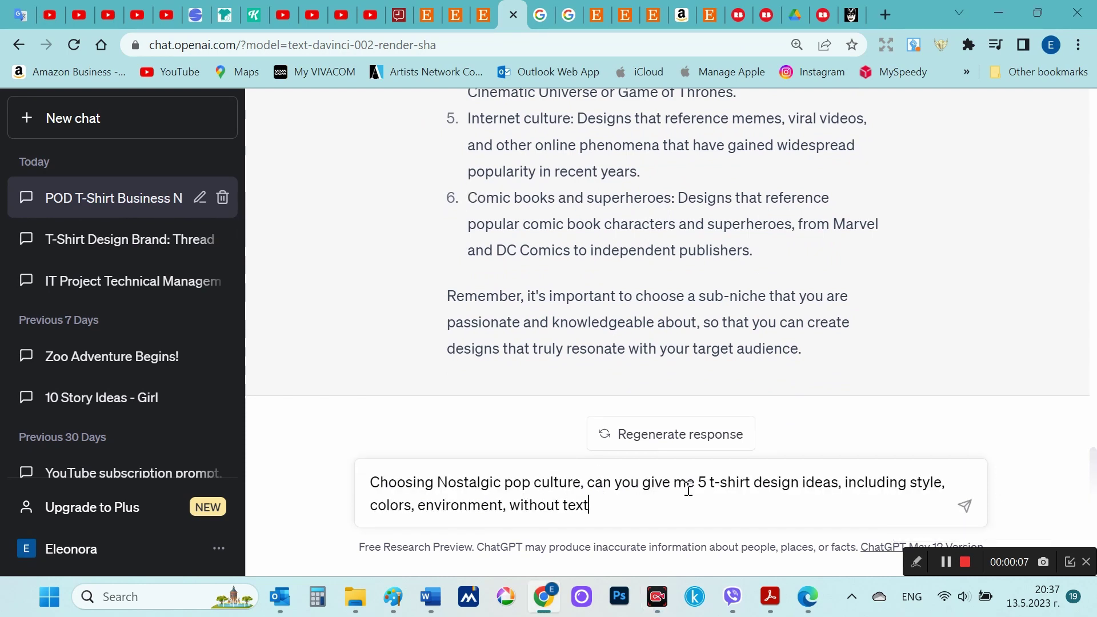
key(Return)
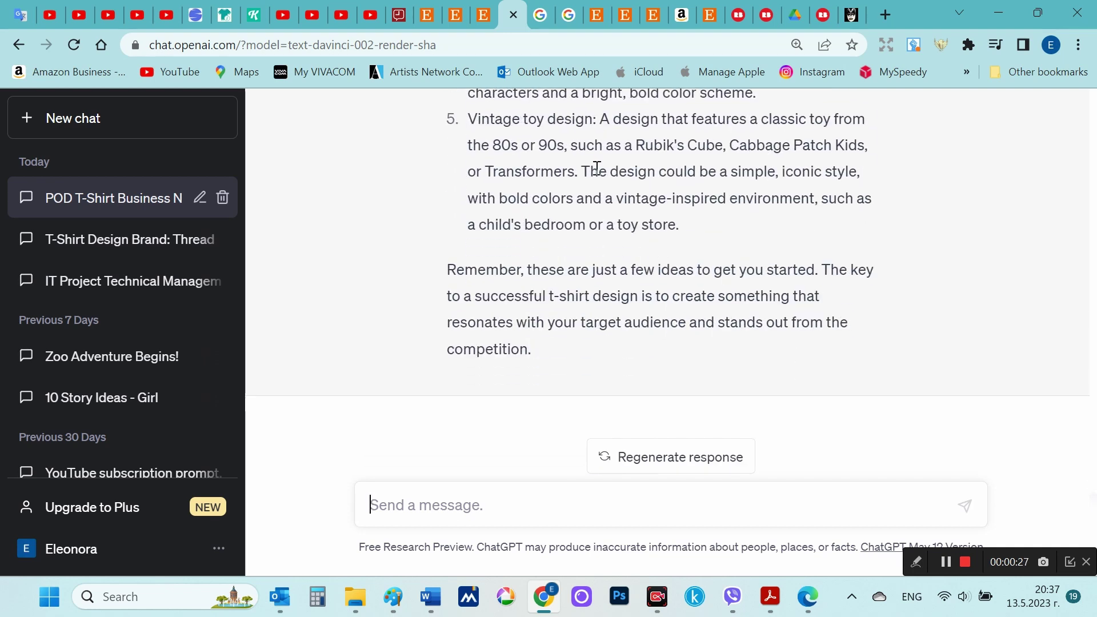
- Review the five design ideas, then paste the Gaming design-ideas prompt
scroll(594, 160, up, 10)
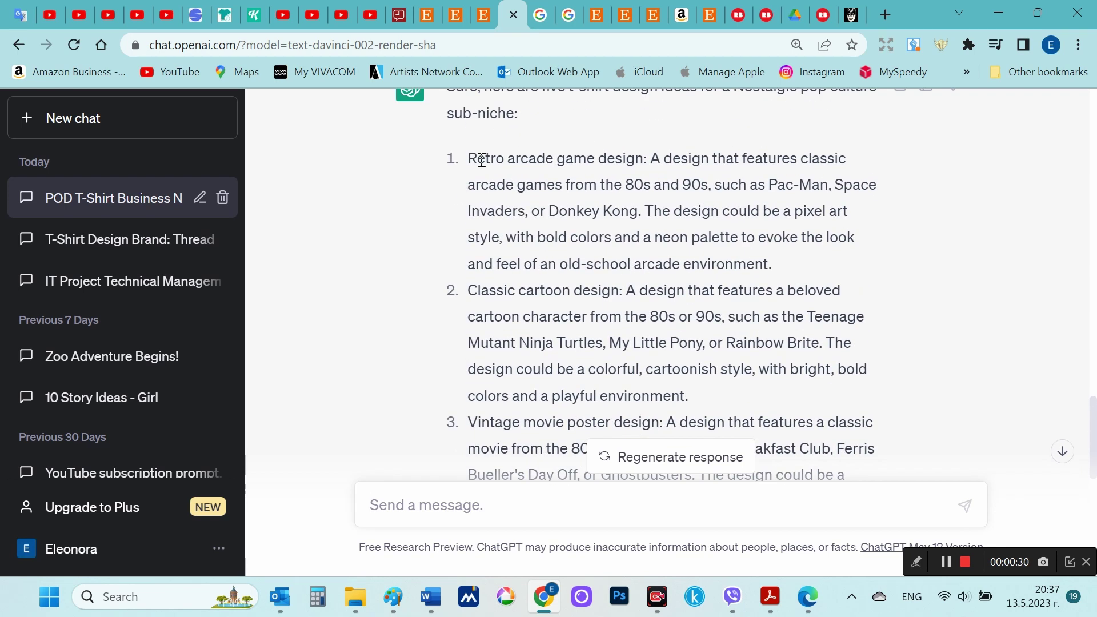
drag(480, 156, 697, 310)
click(639, 215)
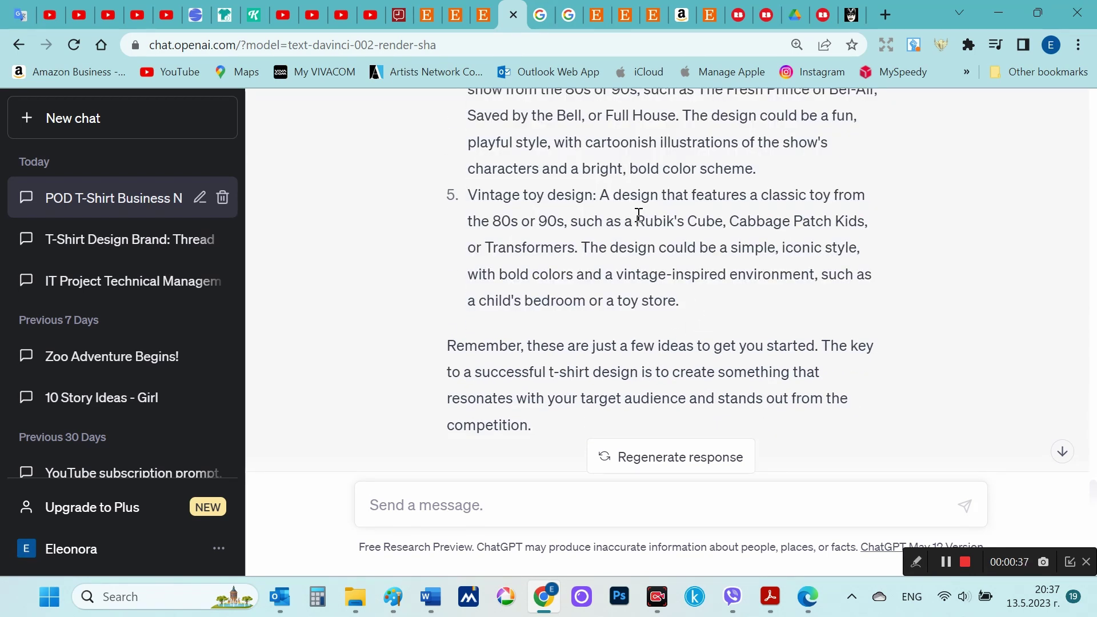
scroll(714, 320, up, 4)
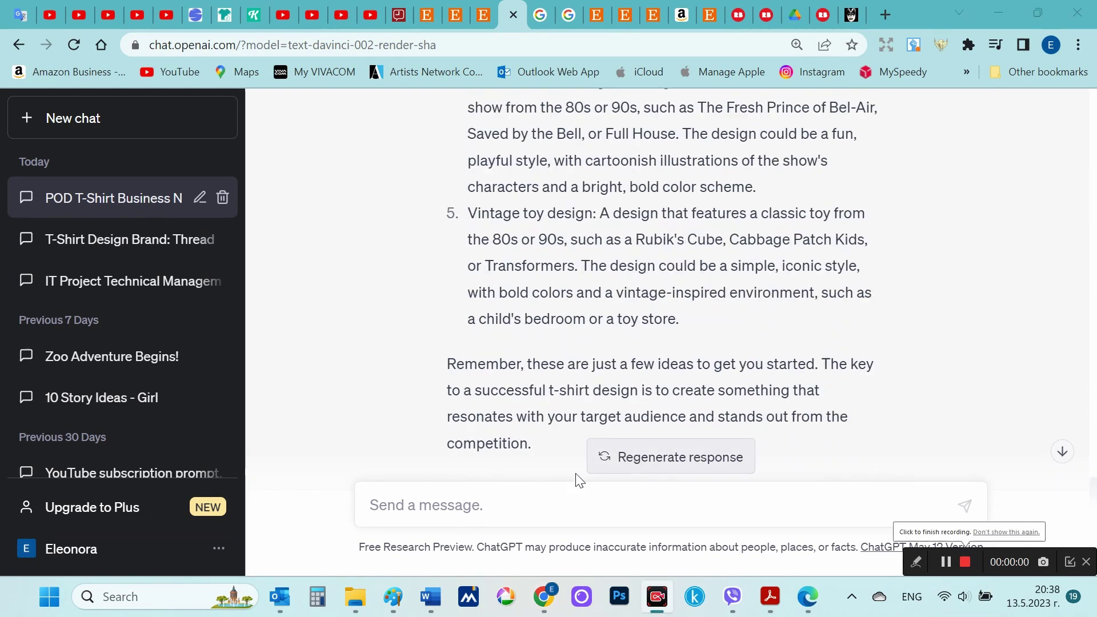
click(502, 504)
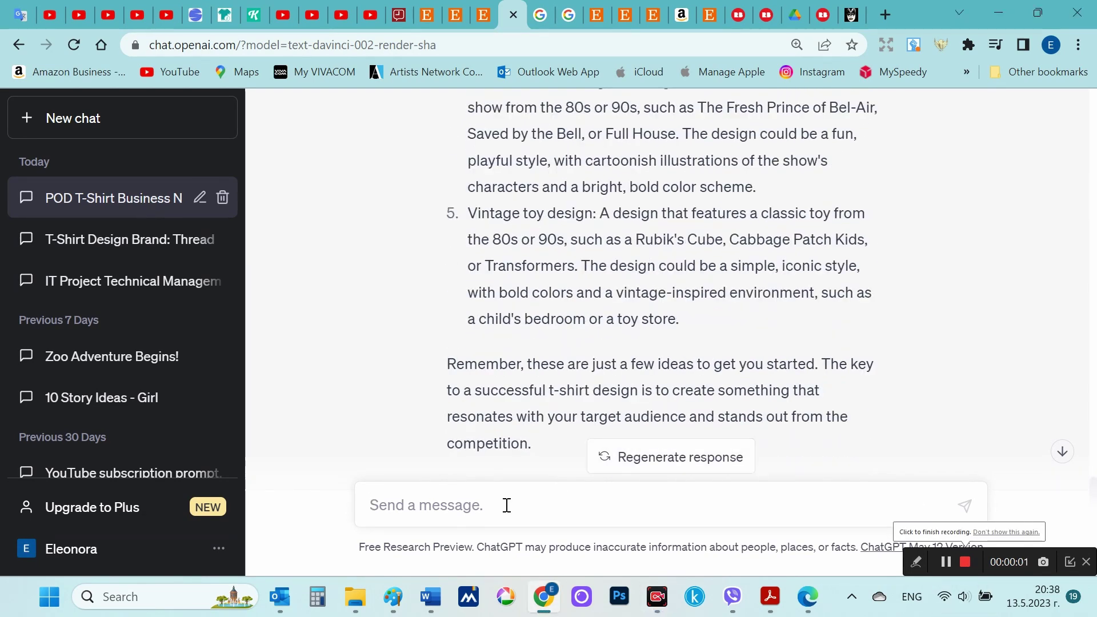
text(Choosing Gaming, can you give me 5 t-shirt design ideas, including style, colors, environment, without text)
- Send the Gaming design-ideas prompt and look over its five ideas
key(Return)
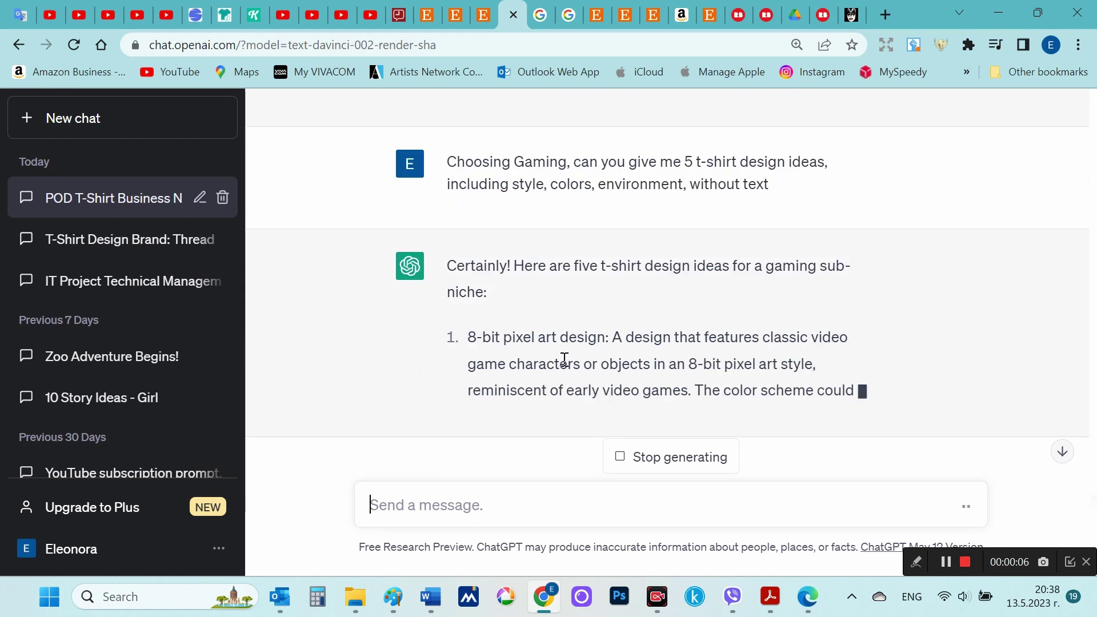
double_click(539, 163)
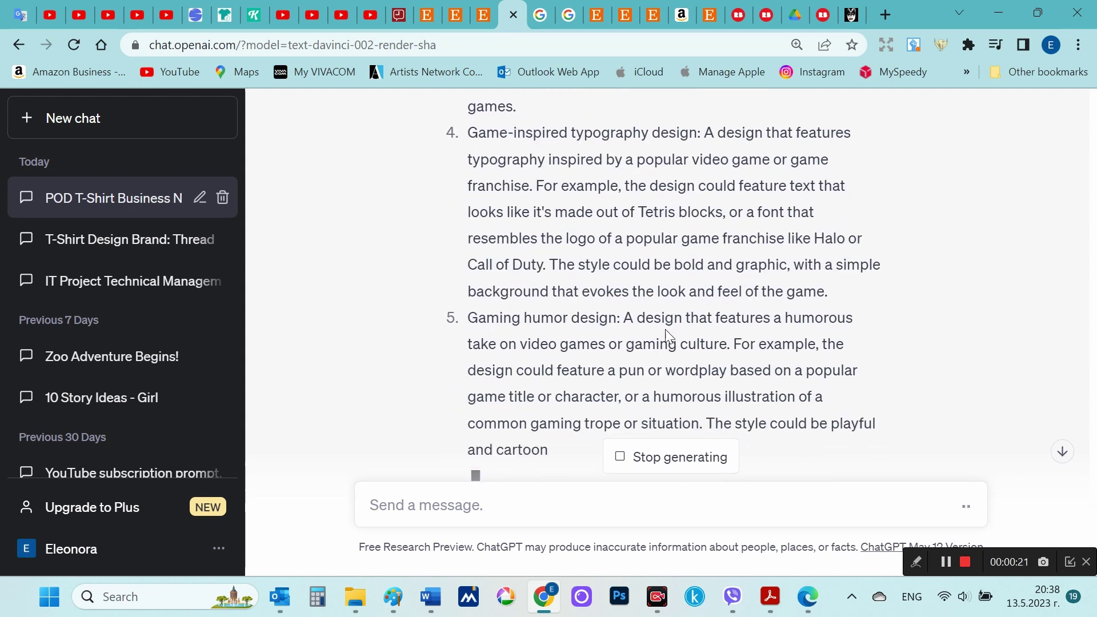
scroll(667, 330, up, 12)
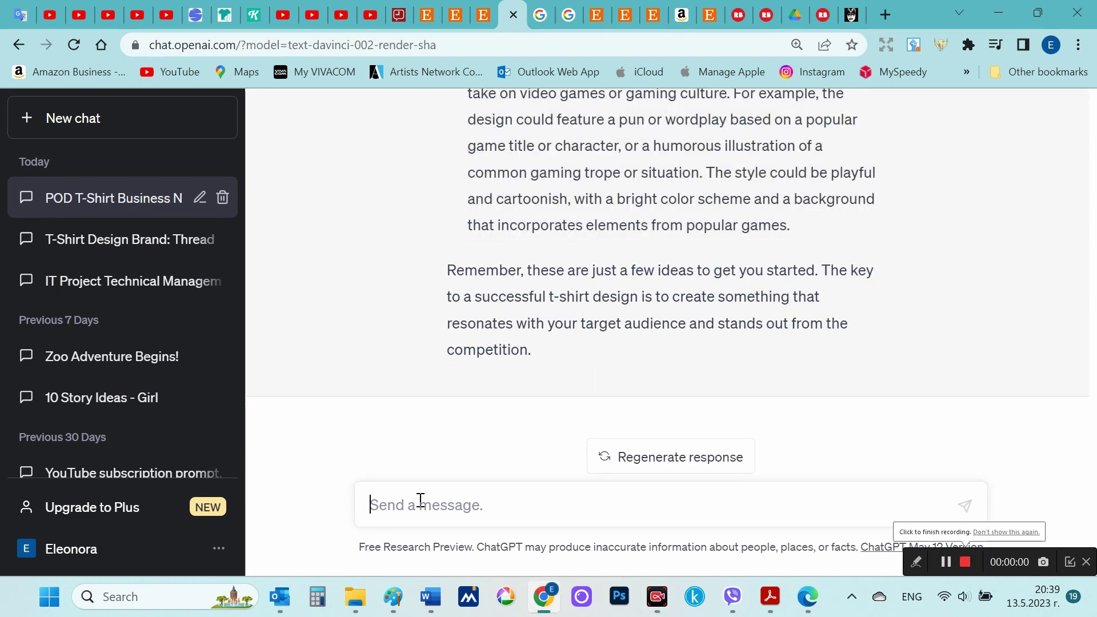
- Send the rock and roll prompt and scroll through its five text-free tee ideas
text(Choosing Internet culture, can you give me 5 t-shirt design ideas, including style, colors, environment, without text)
key(Return)
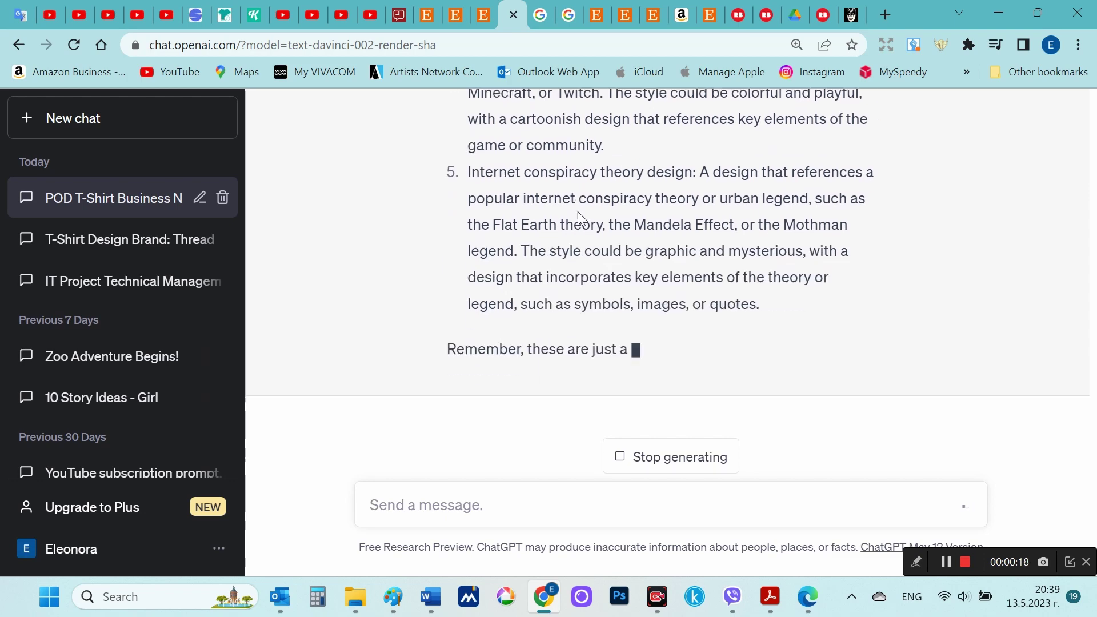
scroll(579, 212, up, 5)
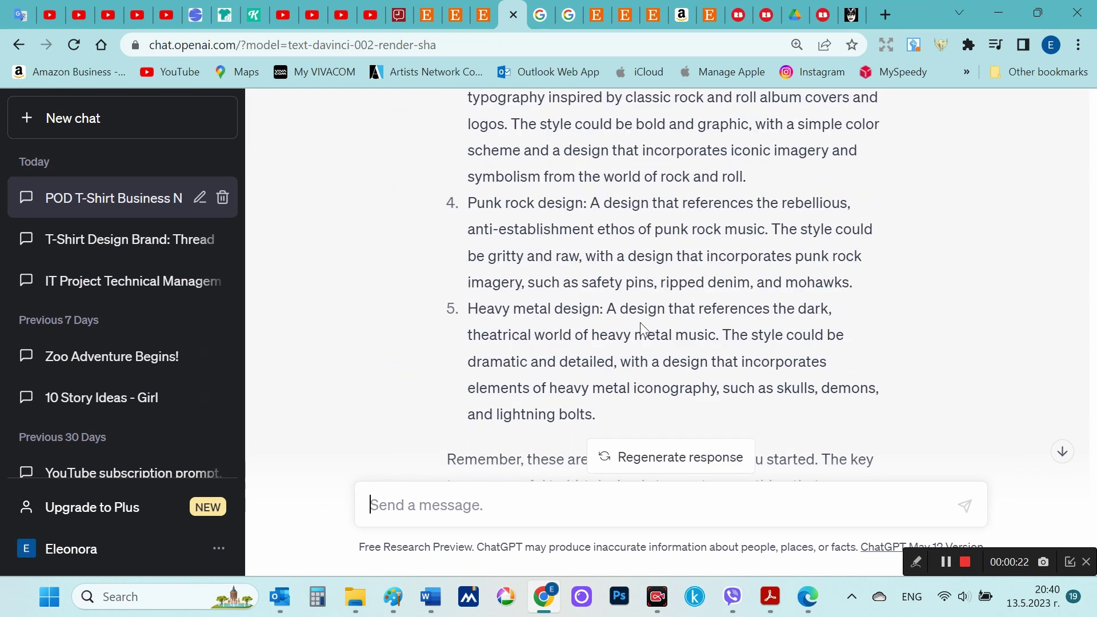
scroll(522, 326, down, 2)
scroll(522, 325, up, 7)
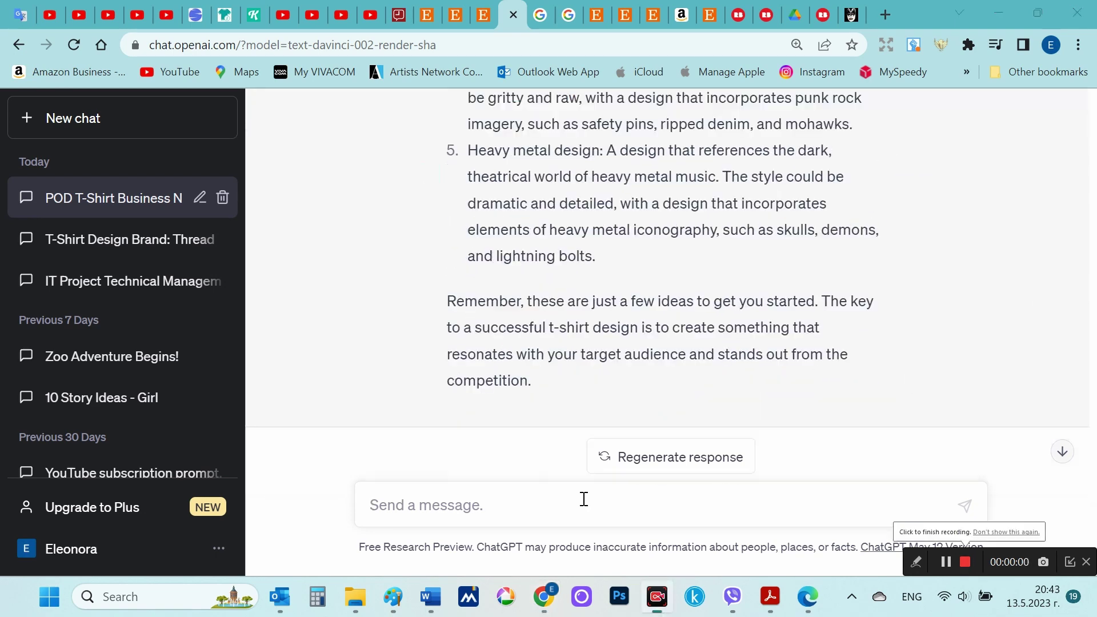
- Request ten four-word nostalgic pop culture slogans and select them, e.g. 'Blast from the past'
click(583, 499)
text(Can you give me 10 t-shirt slogan for Nostalgic pop culture in 4 words)
key(Return)
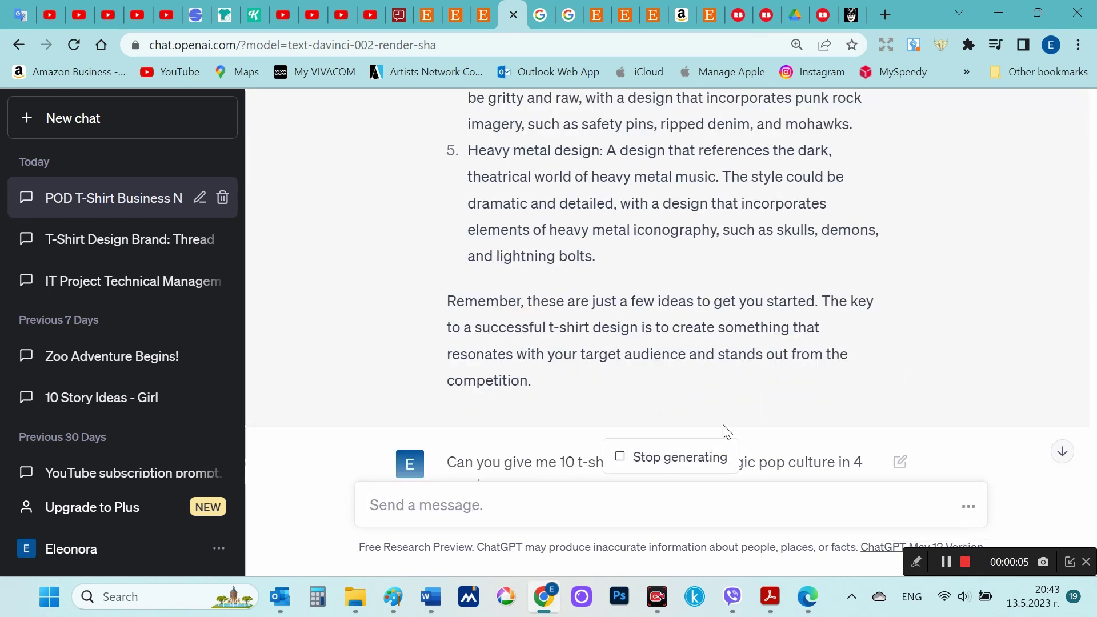
scroll(798, 433, down, 2)
scroll(796, 433, up, 2)
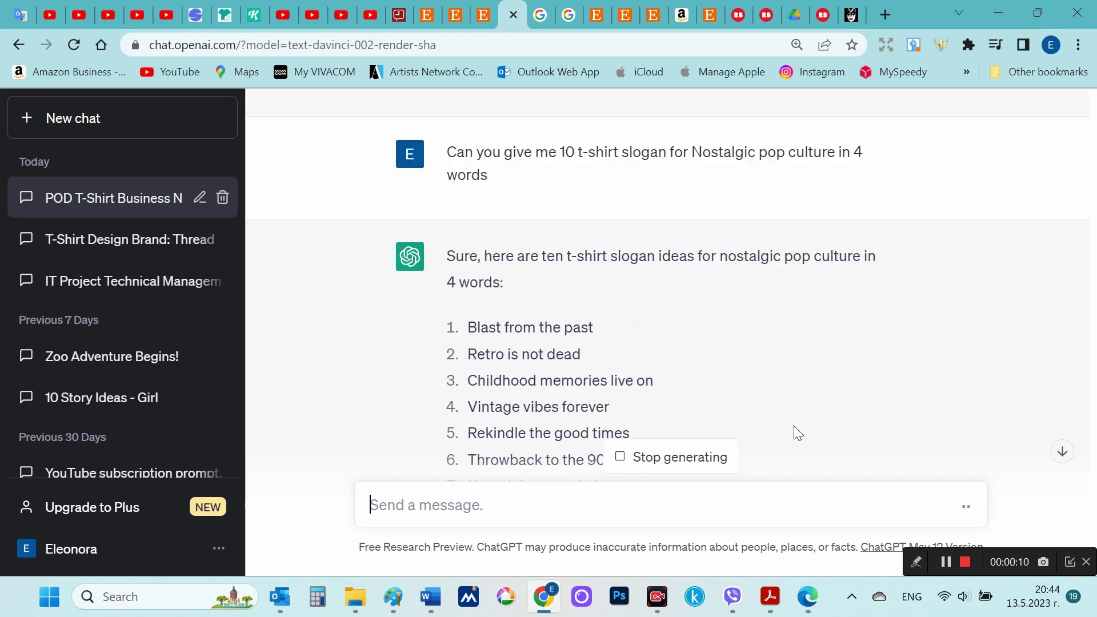
scroll(787, 167, down, 2)
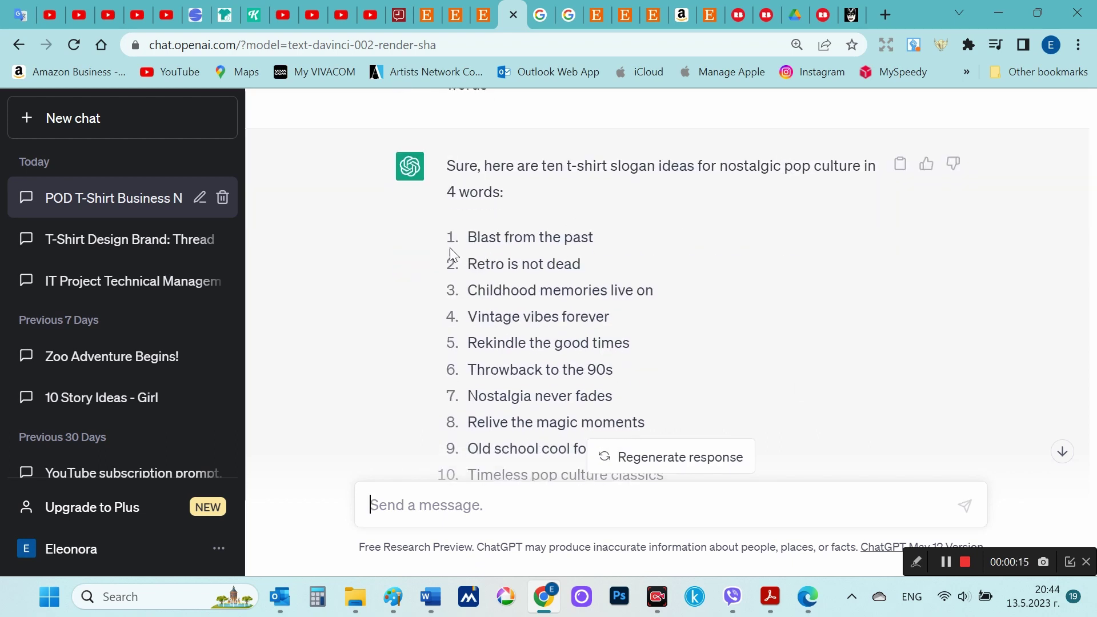
scroll(466, 231, down, 1)
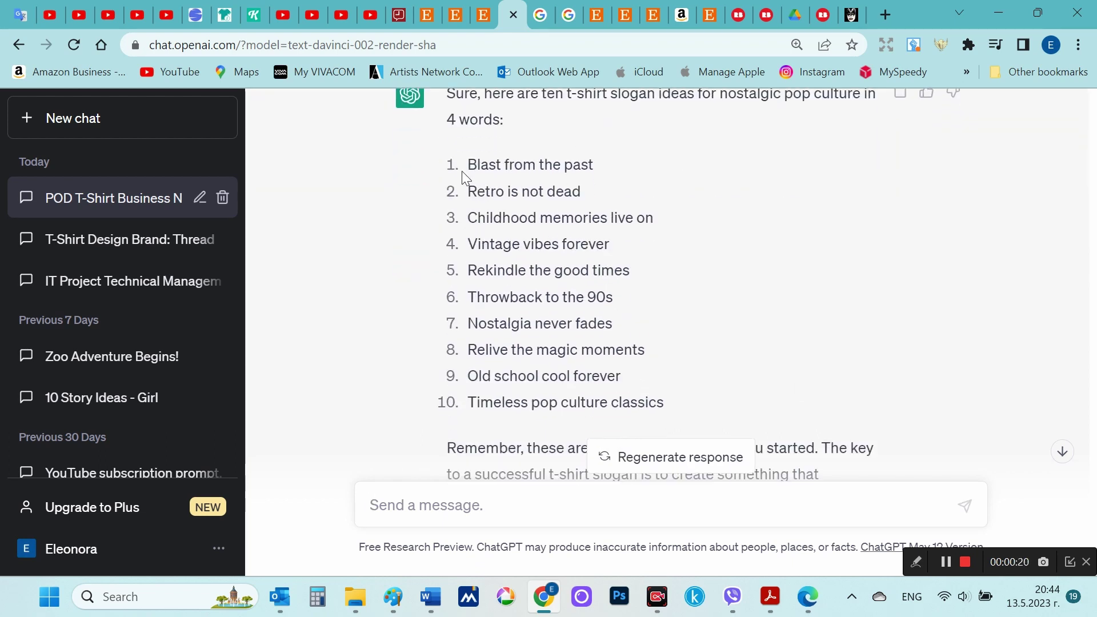
drag(467, 165, 701, 399)
scroll(697, 395, down, 1)
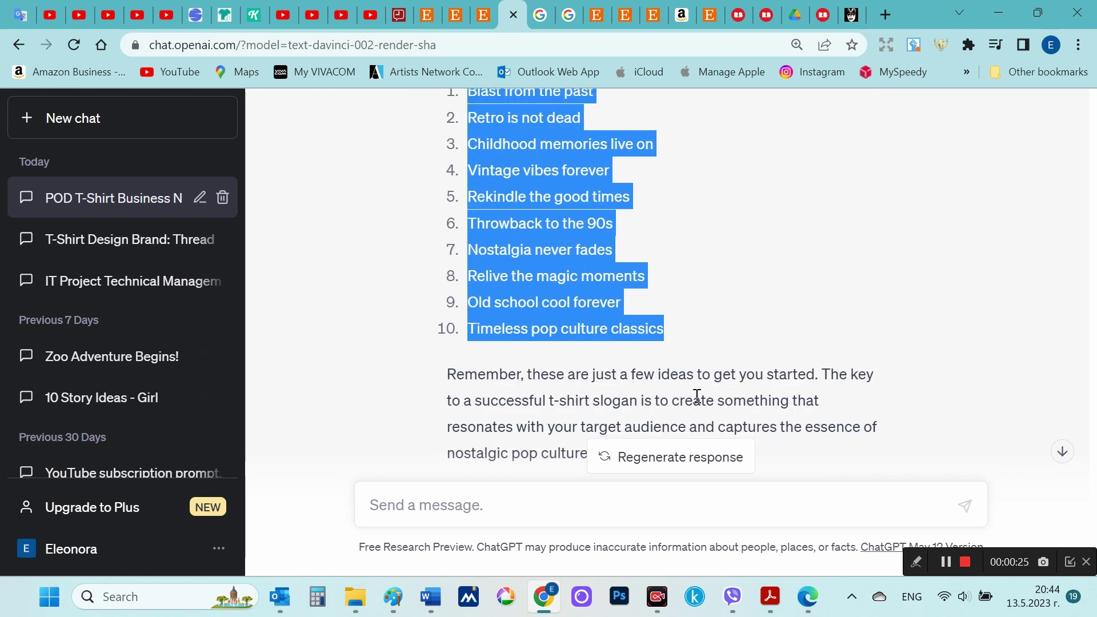
scroll(697, 395, down, 1)
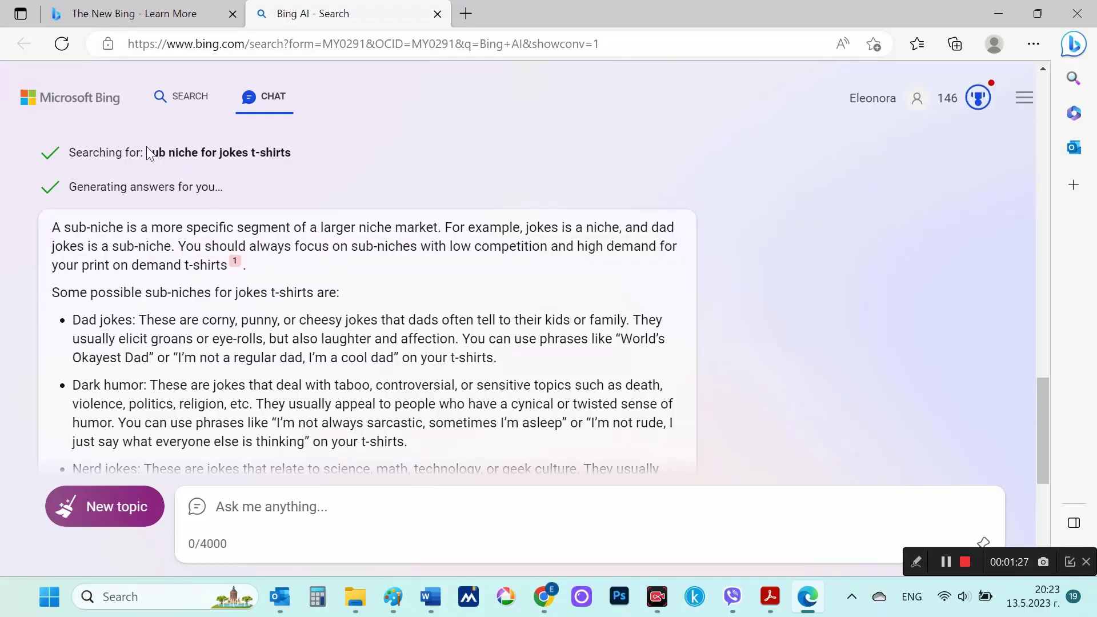
- Ask Bing for more jokes t-shirt sub-niches and read the Pop culture, Political, Sarcastic additions
click(196, 517)
text(e )
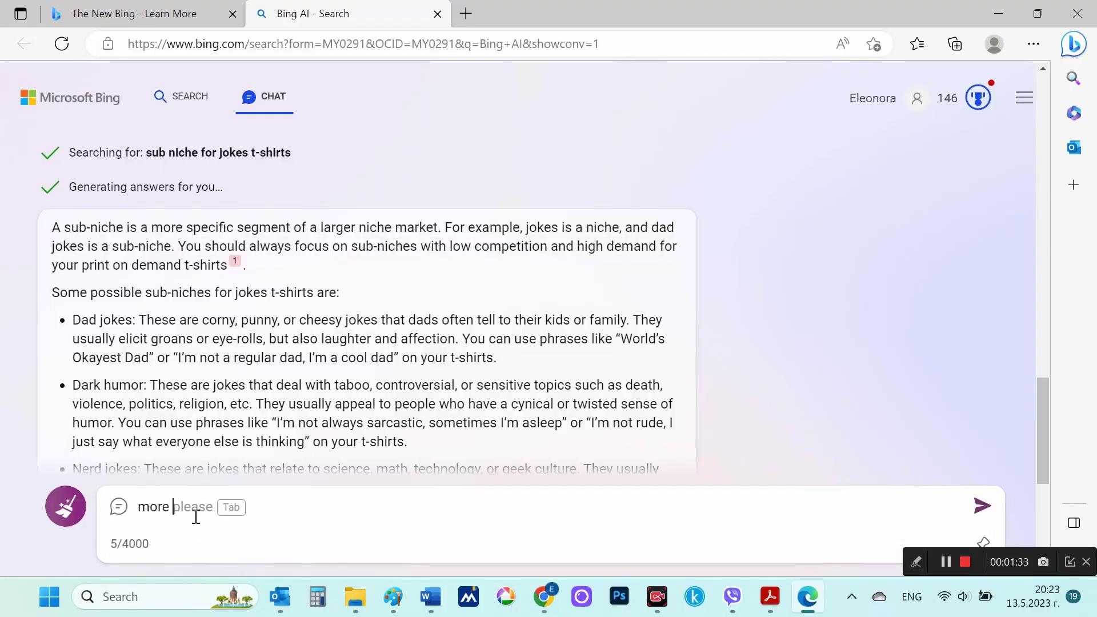
text(sub ni)
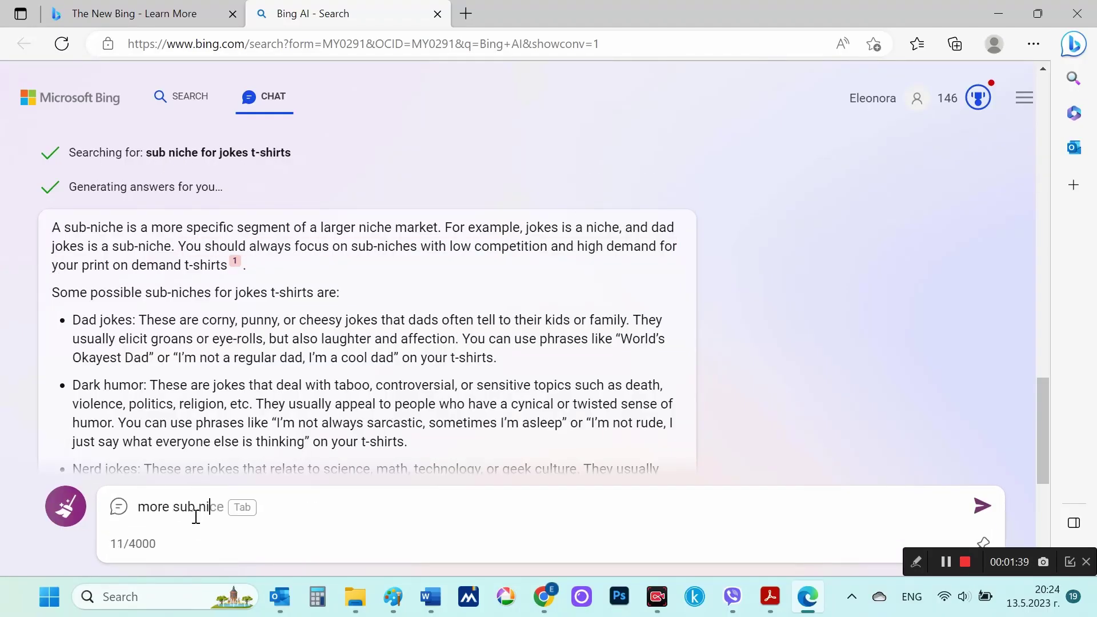
text(che for )
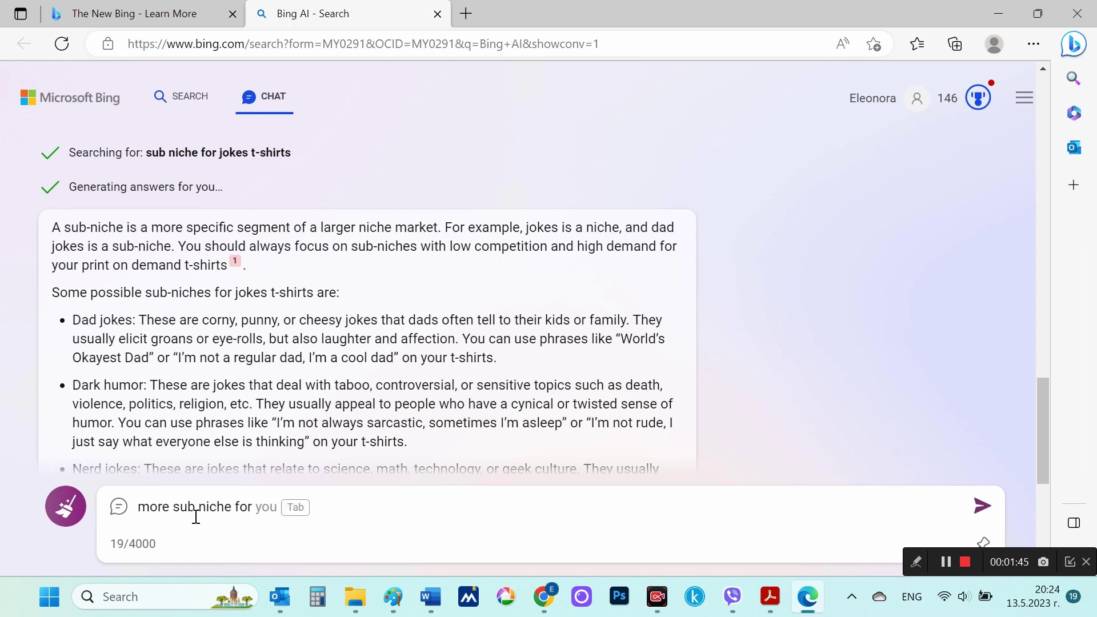
text(jokes t-)
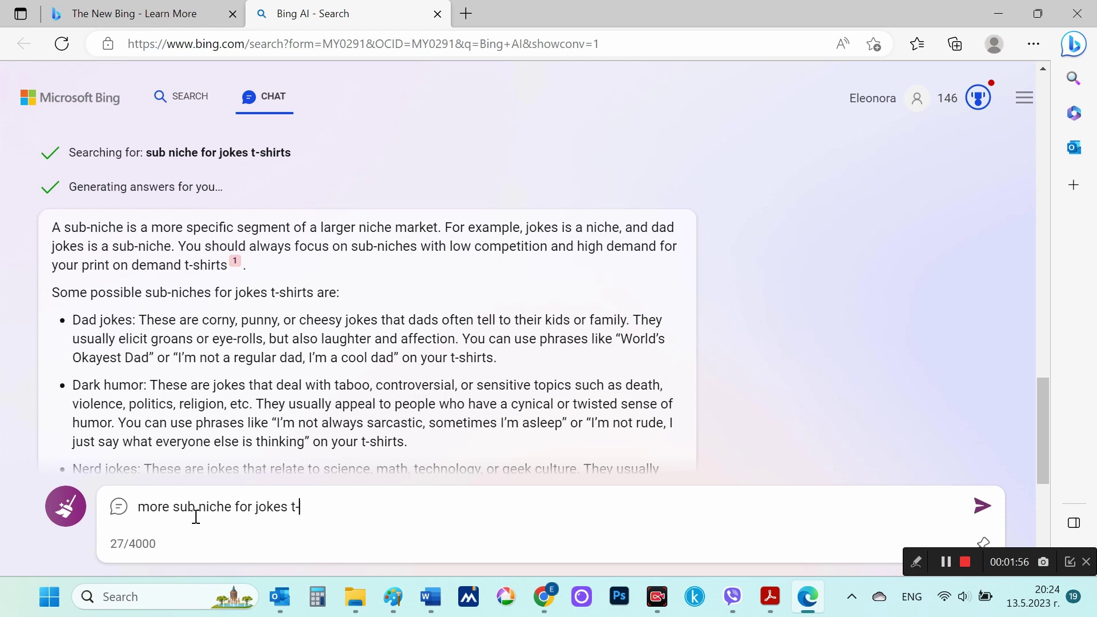
text(shirts)
key(Return)
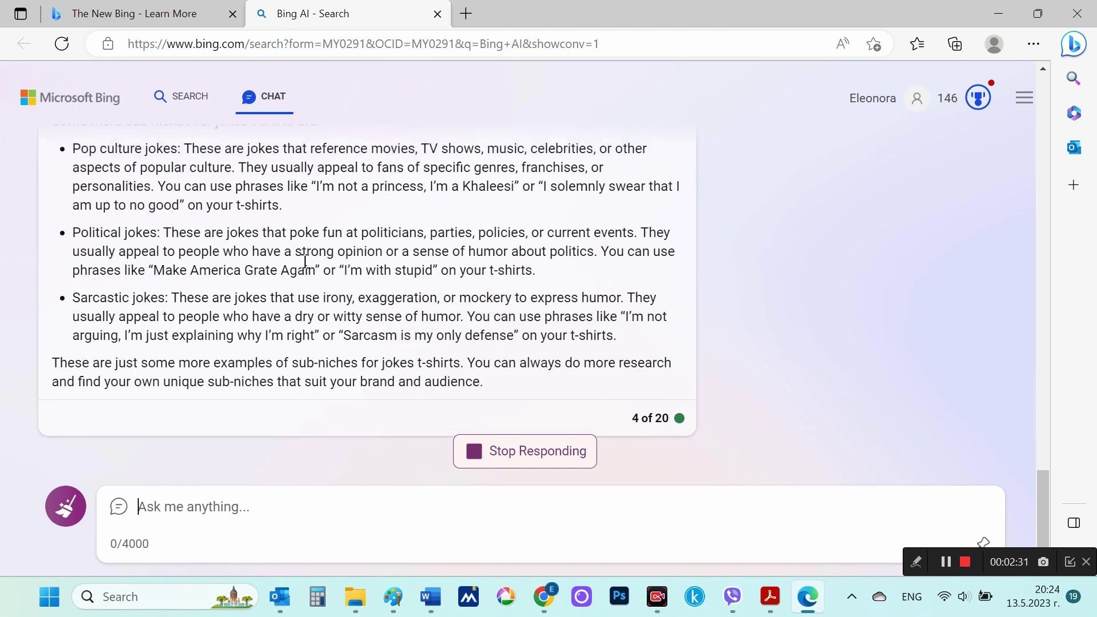
scroll(149, 220, up, 6)
scroll(200, 343, up, 5)
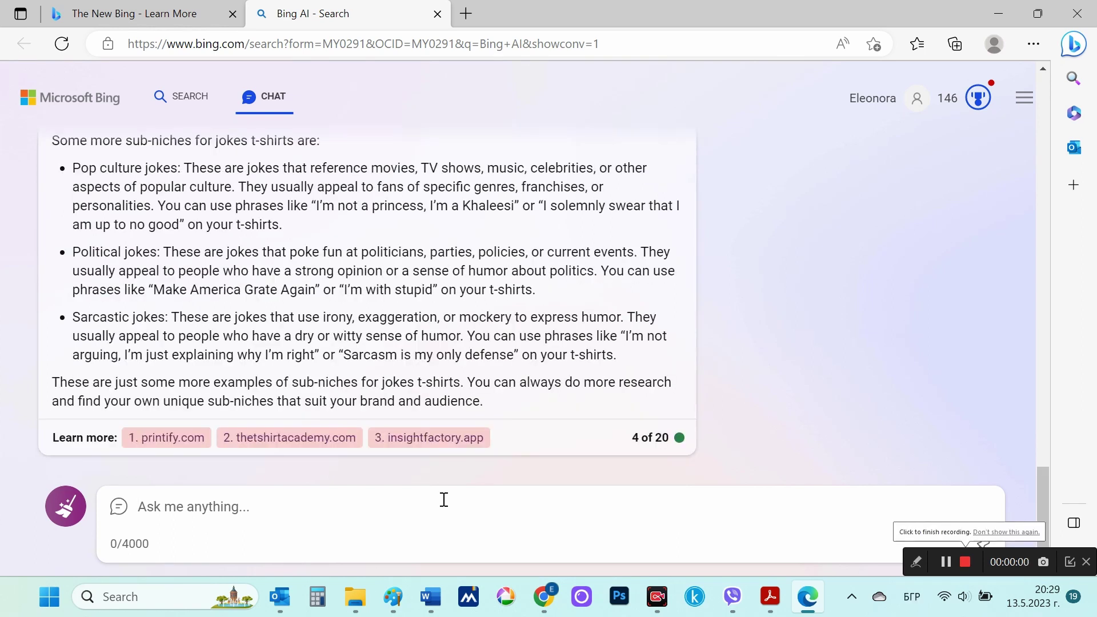
- Send Bing the 'Choosing Nerd jokes…' prompt for five text-free design ideas
text(Choosing Nerd jokes, can you give me 5 t-shirtdesign ideas, including style, colors, environment, without text)
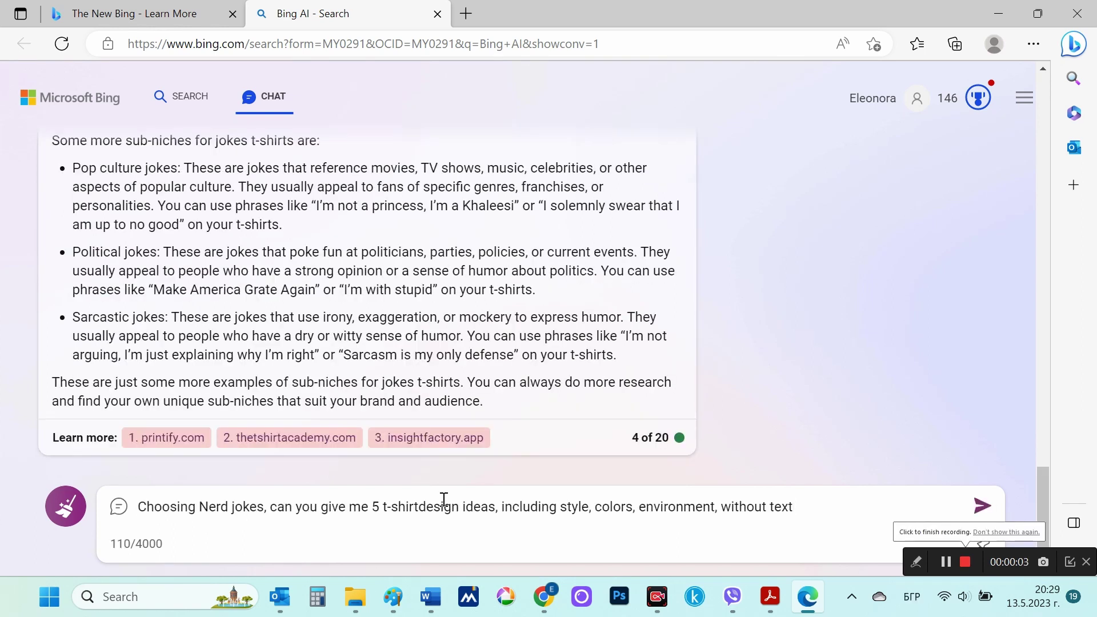
key(Return)
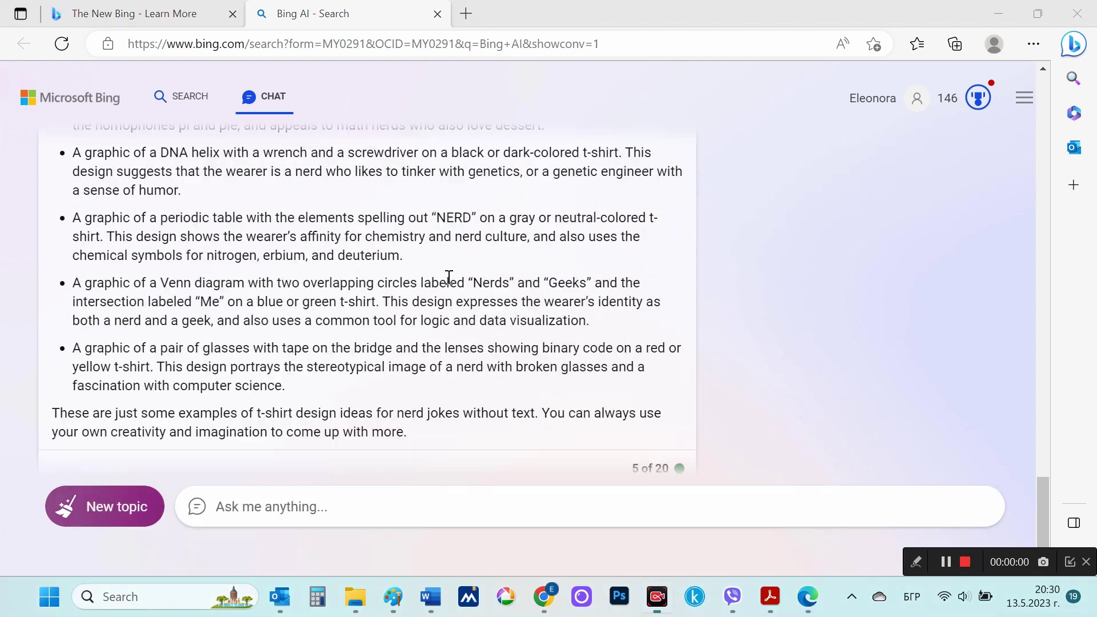
scroll(448, 279, up, 2)
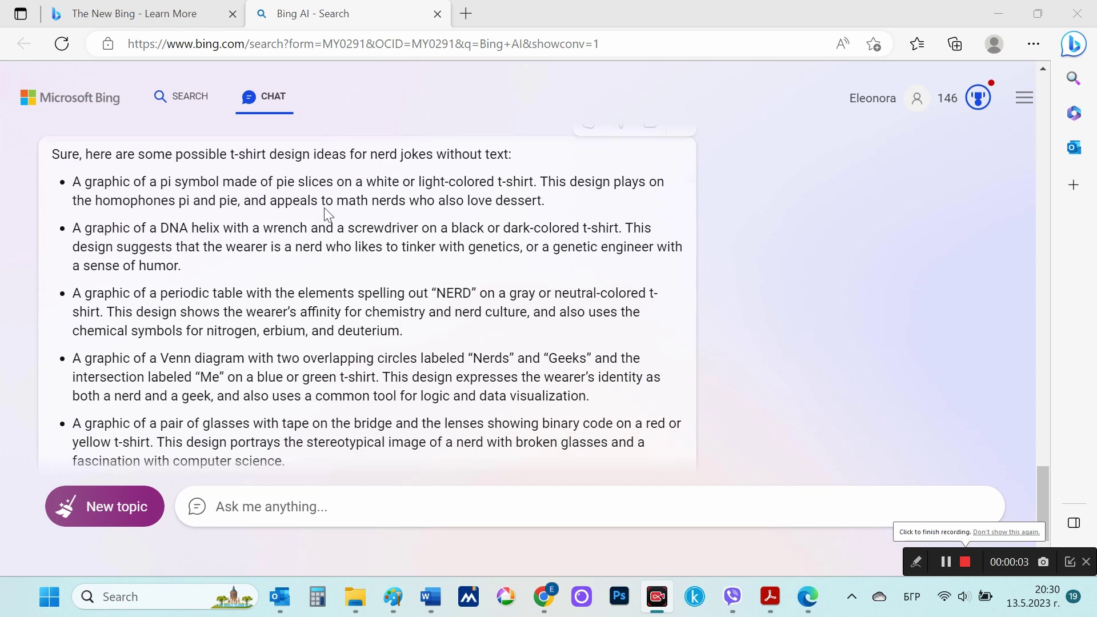
scroll(394, 347, down, 2)
- Request ten four-word nerd slogans and read them, such as 'Talk nerdy to me'
click(311, 510)
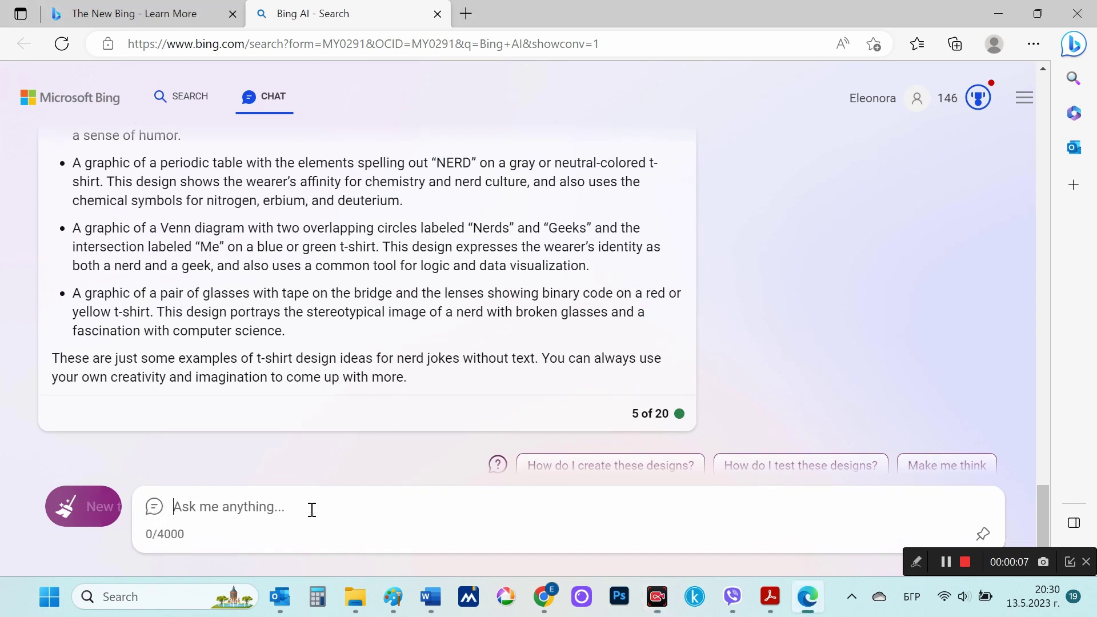
text(Can you give me 10 t-shirt slogan for Nerd jokes in 4 words)
key(Return)
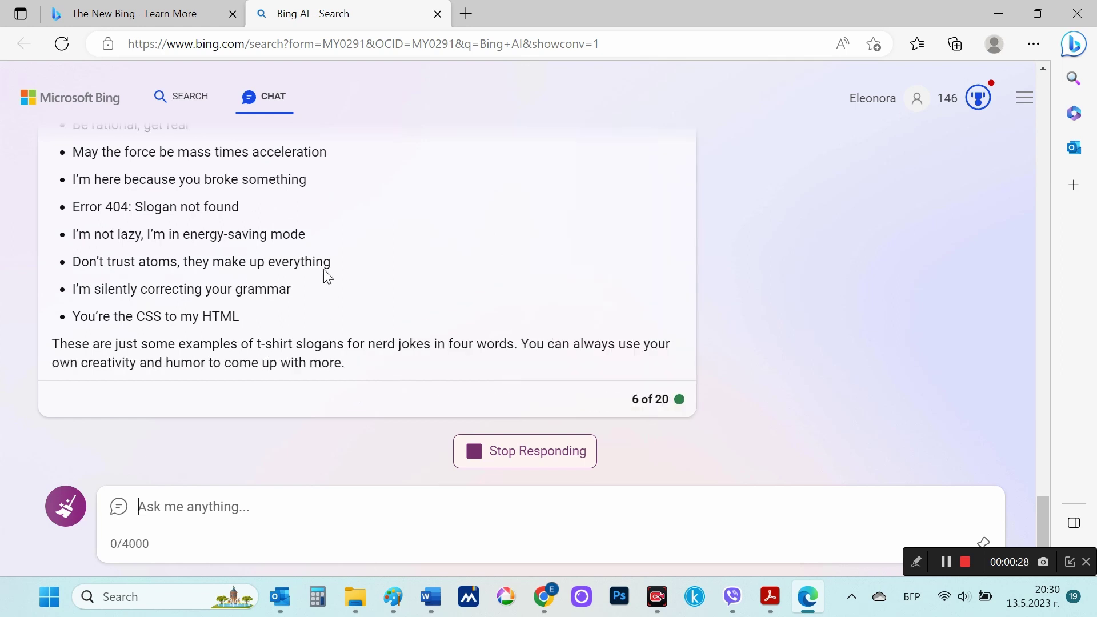
scroll(283, 315, up, 1)
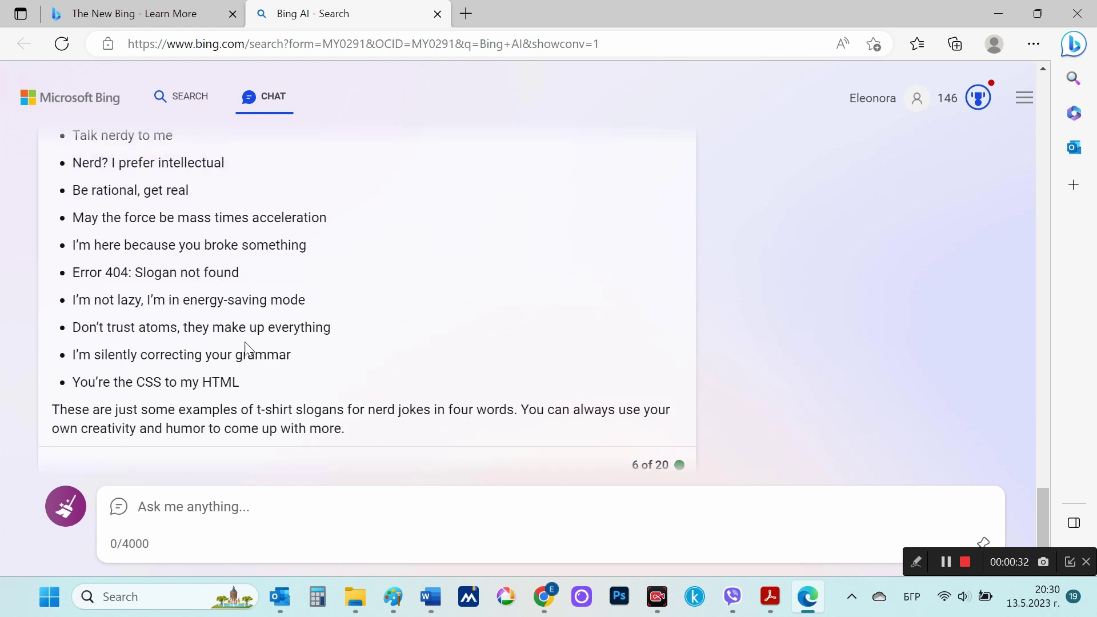
scroll(271, 388, up, 2)
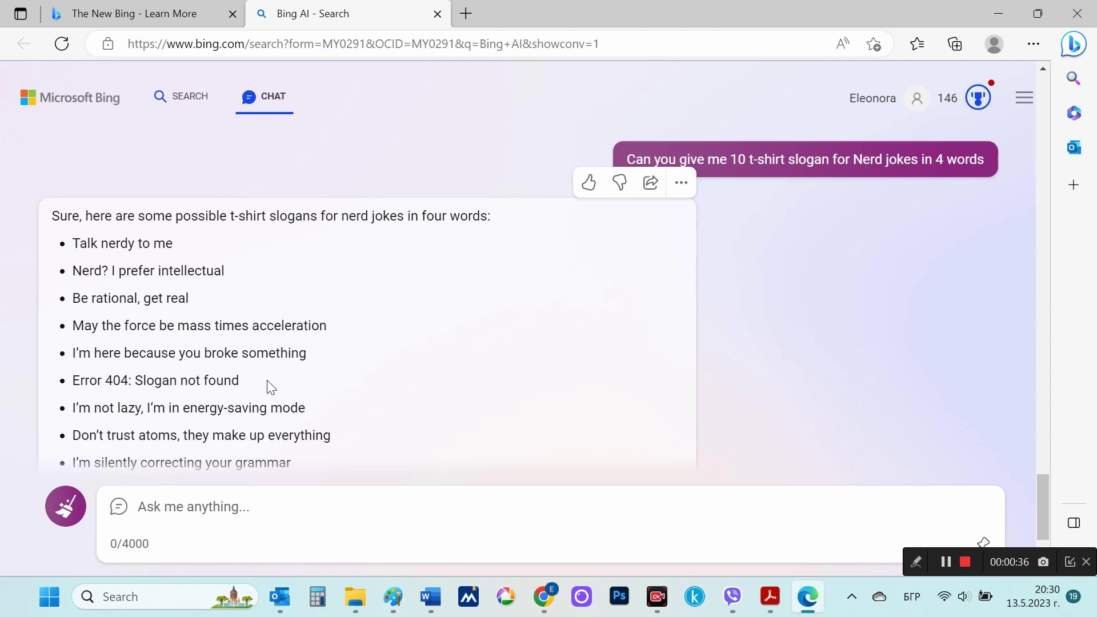
scroll(308, 378, down, 2)
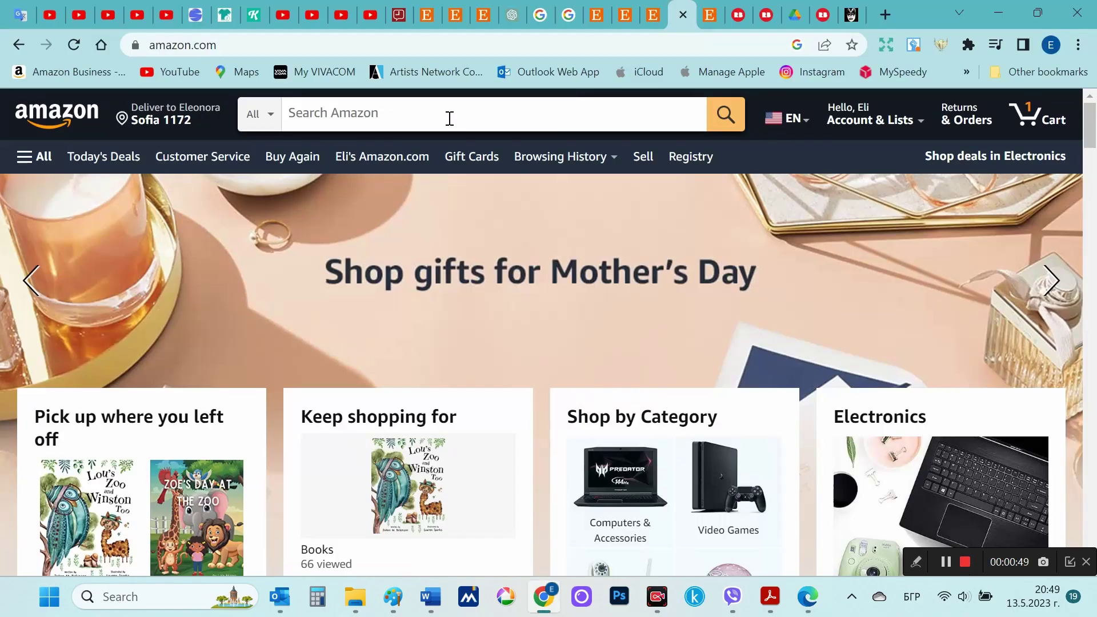
- Search Amazon for 'Nostalgic pop culture t-shirts'
click(448, 115)
text(Nostalgic pop culture t-shirts)
key(Return)
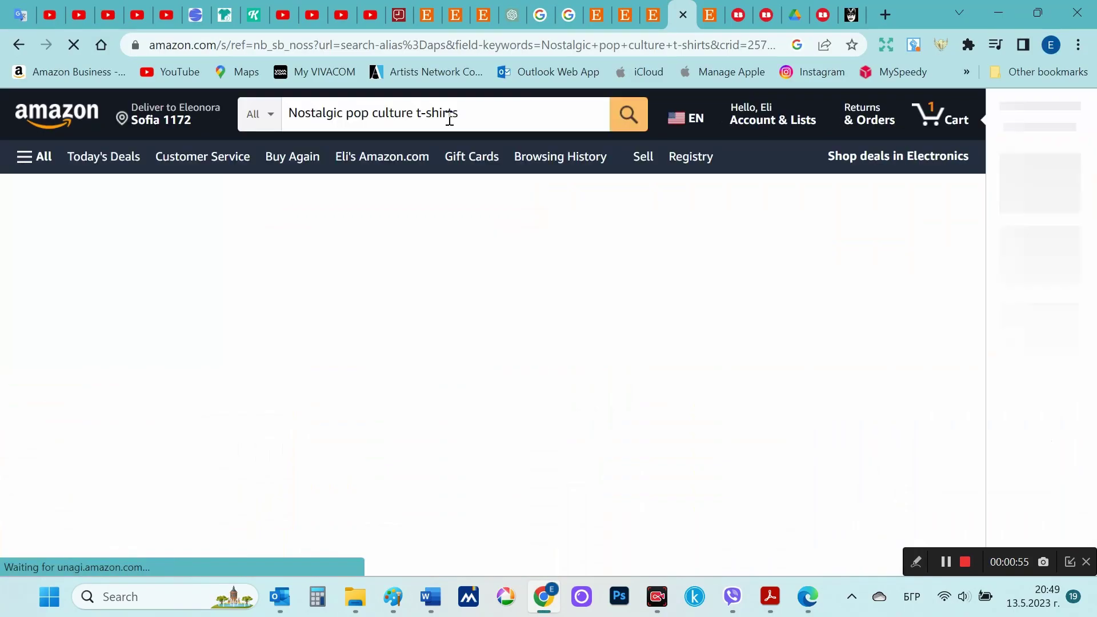
- Review the results and niche stats: 184 items, niche score 14, average best seller rank
scroll(583, 318, down, 6)
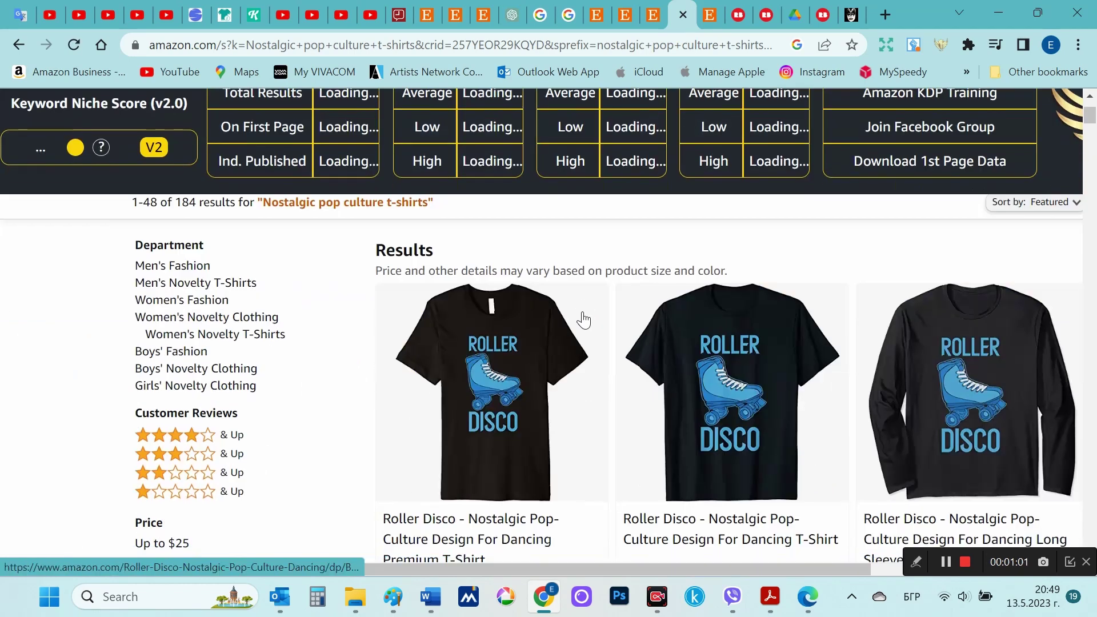
scroll(583, 318, down, 10)
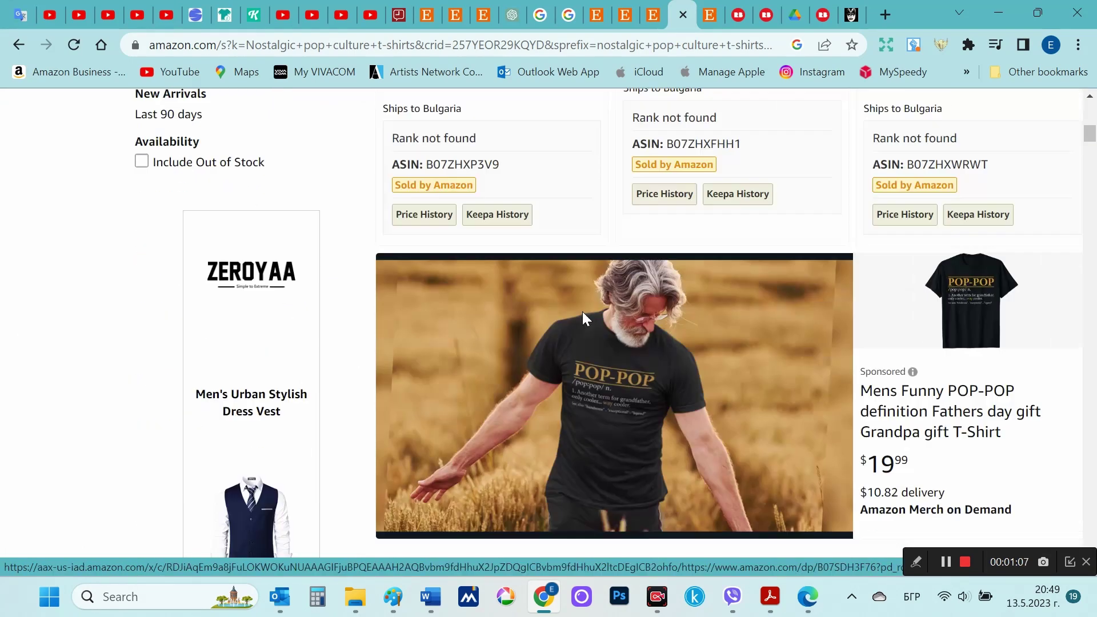
scroll(584, 318, down, 8)
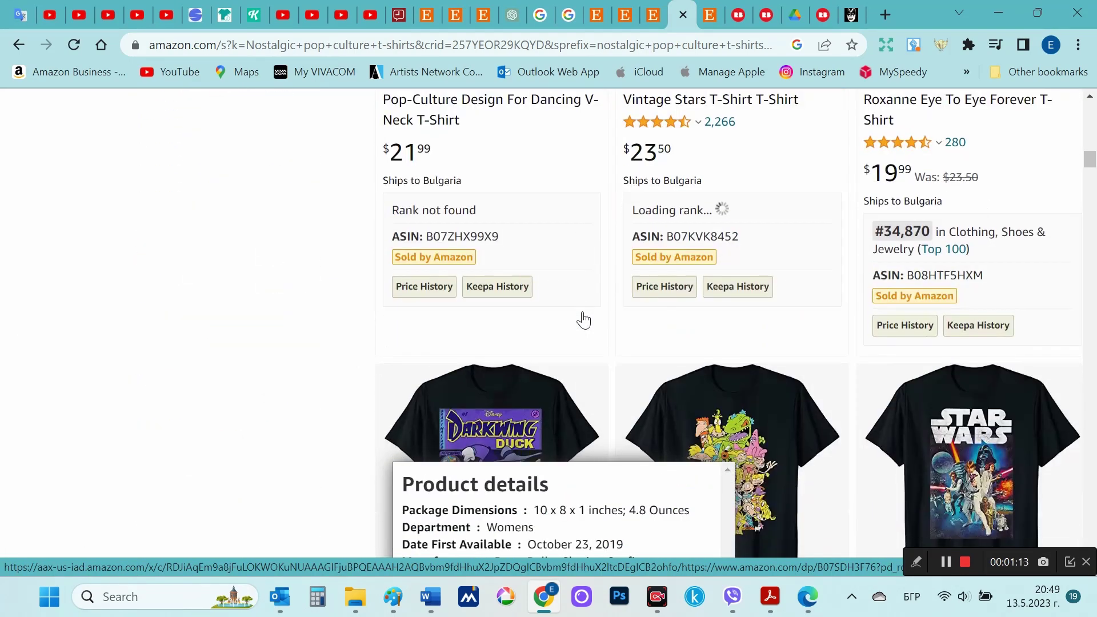
scroll(753, 368, down, 5)
scroll(752, 368, down, 3)
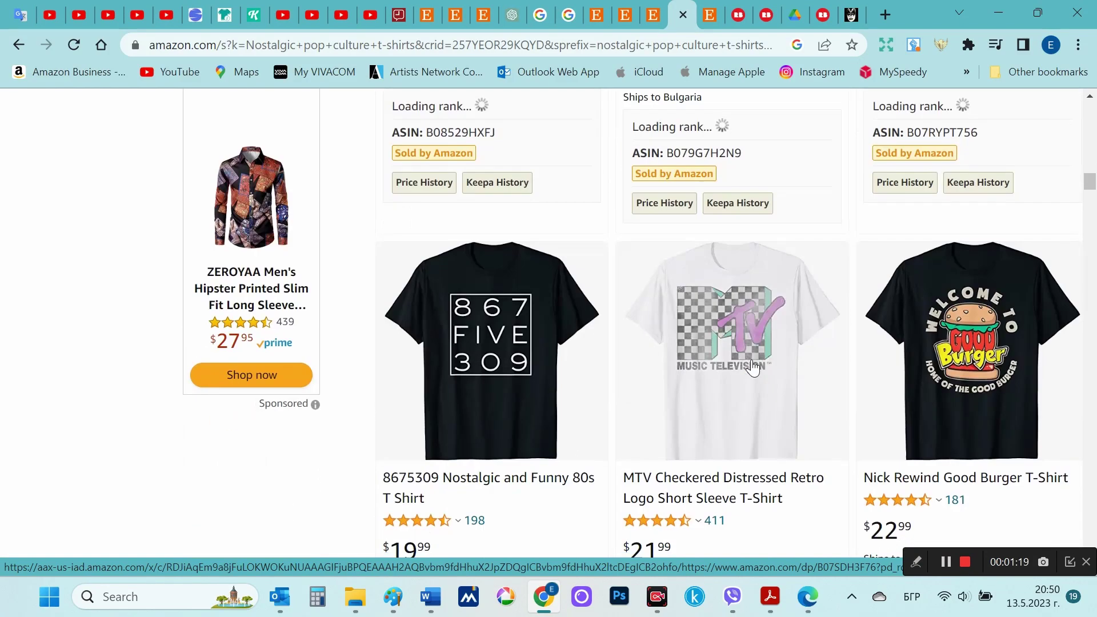
scroll(835, 375, down, 15)
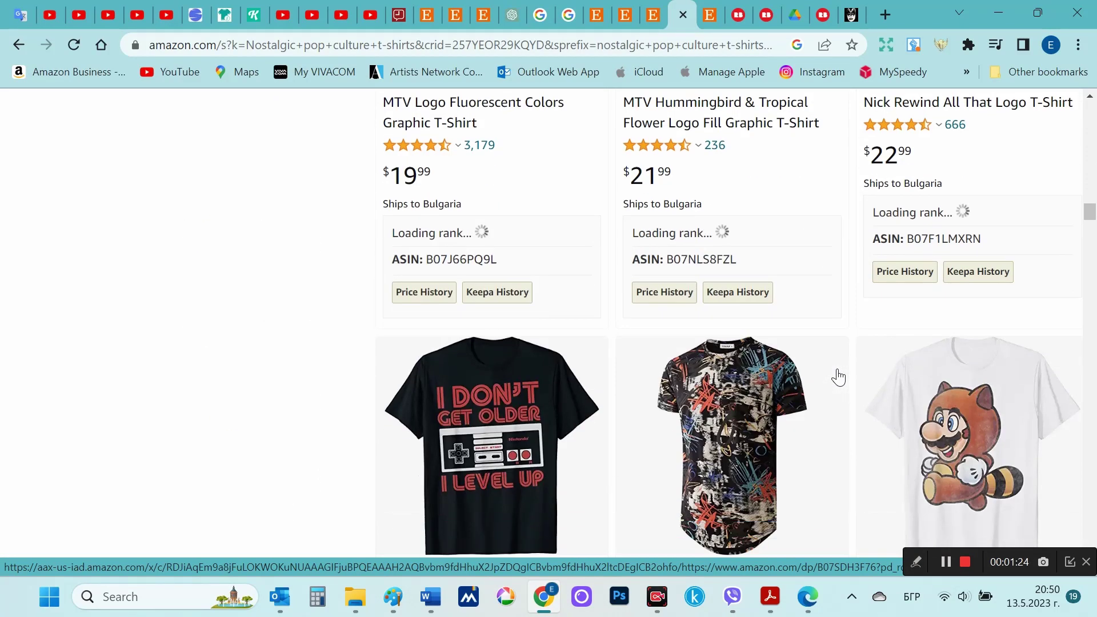
scroll(839, 377, down, 20)
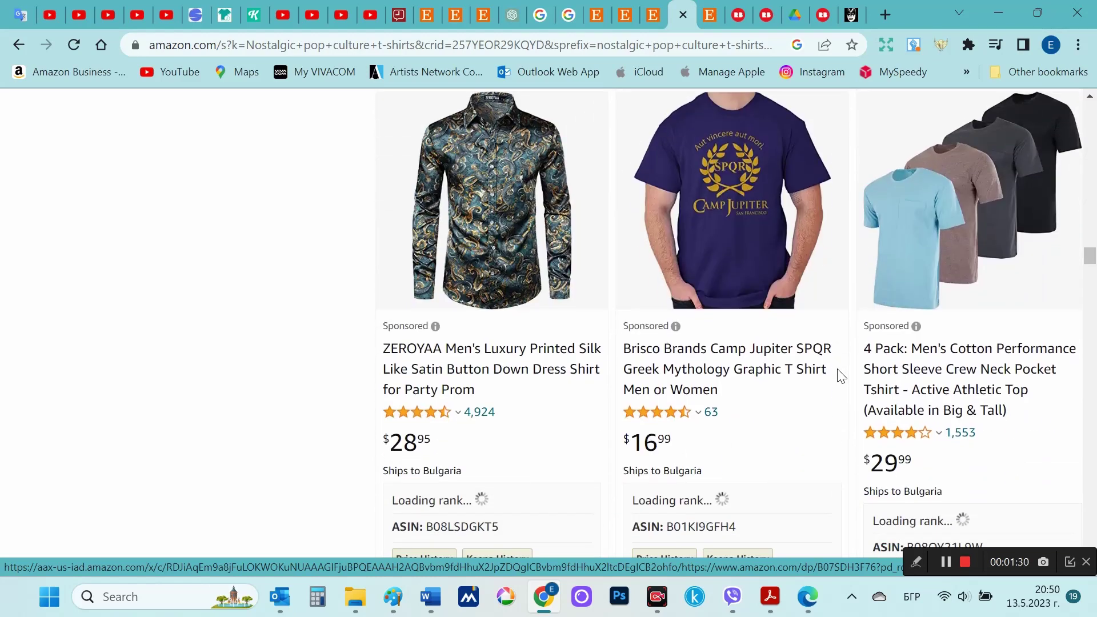
scroll(840, 376, down, 5)
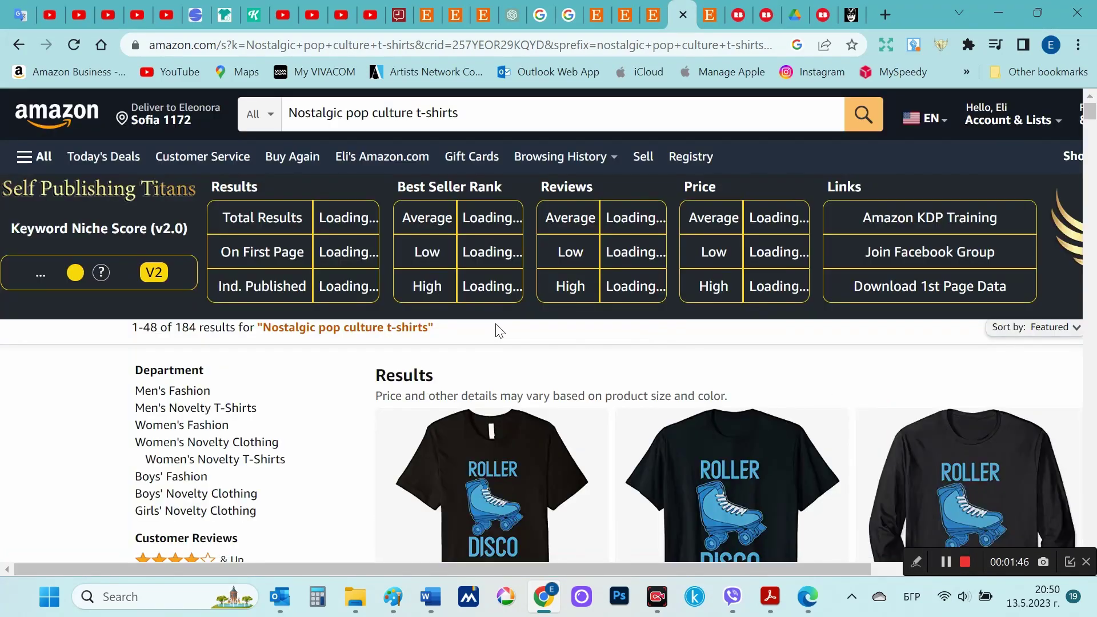
double_click(453, 218)
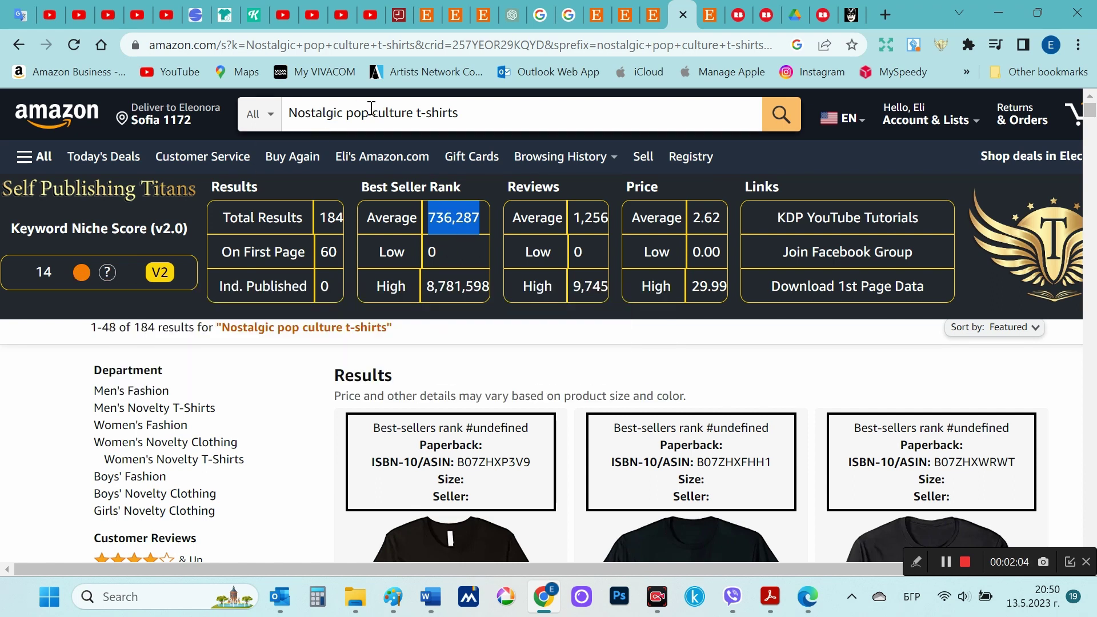
- Select the old search query to replace it with rock and roll t-shirts
click(371, 110)
drag(413, 113, 289, 113)
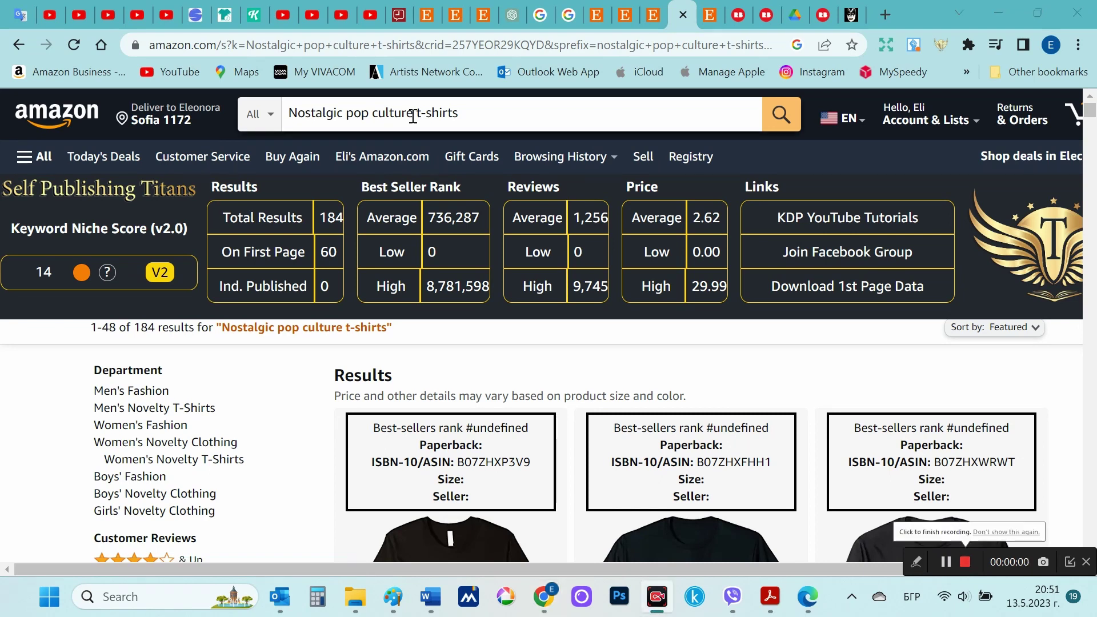
drag(413, 112, 245, 109)
- Search Amazon for 'rock and roll t-shirt' after removing the duplicated query text
text(rock and roll t-shirts)
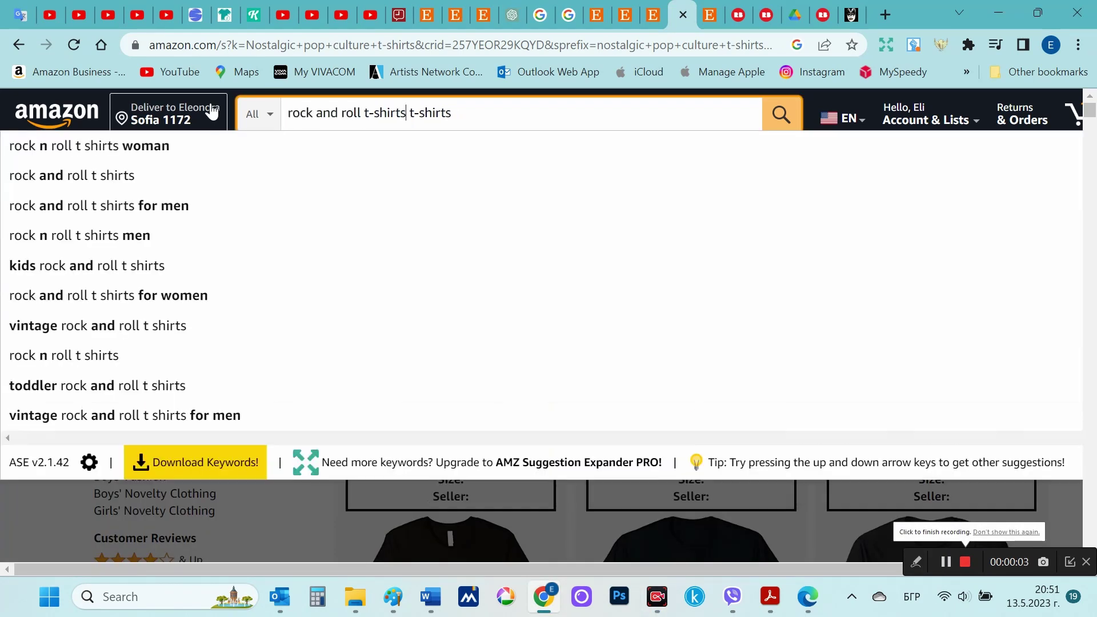
key(shift+Right)
key(shift+Right)
key(shift+Right)
key(shift+Right)
key(shift+Right)
key(shift+Right)
key(shift+Right)
key(shift+Right)
key(shift+Right)
key(Delete)
key(BackSpace)
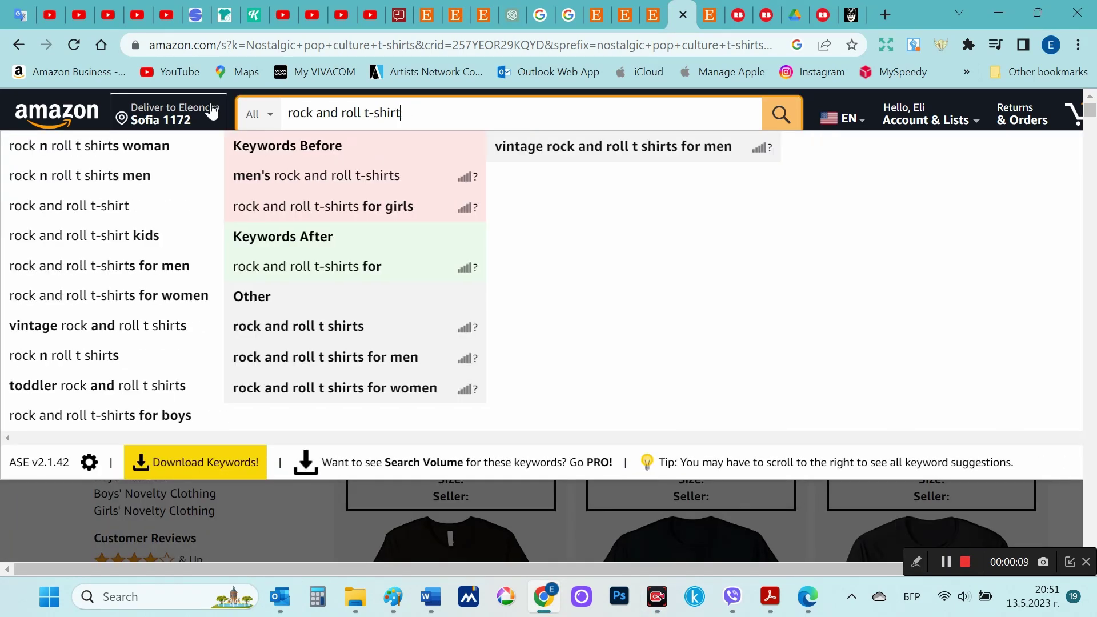
key(Return)
- Scroll down through the rock and roll t-shirt results and back up
scroll(658, 380, down, 3)
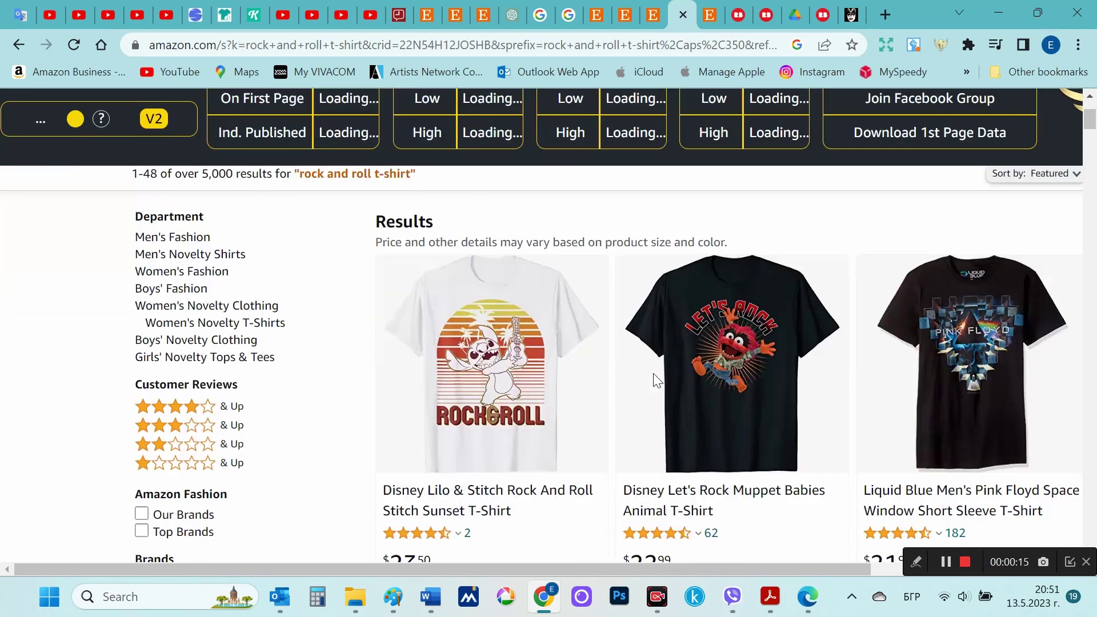
scroll(658, 380, down, 6)
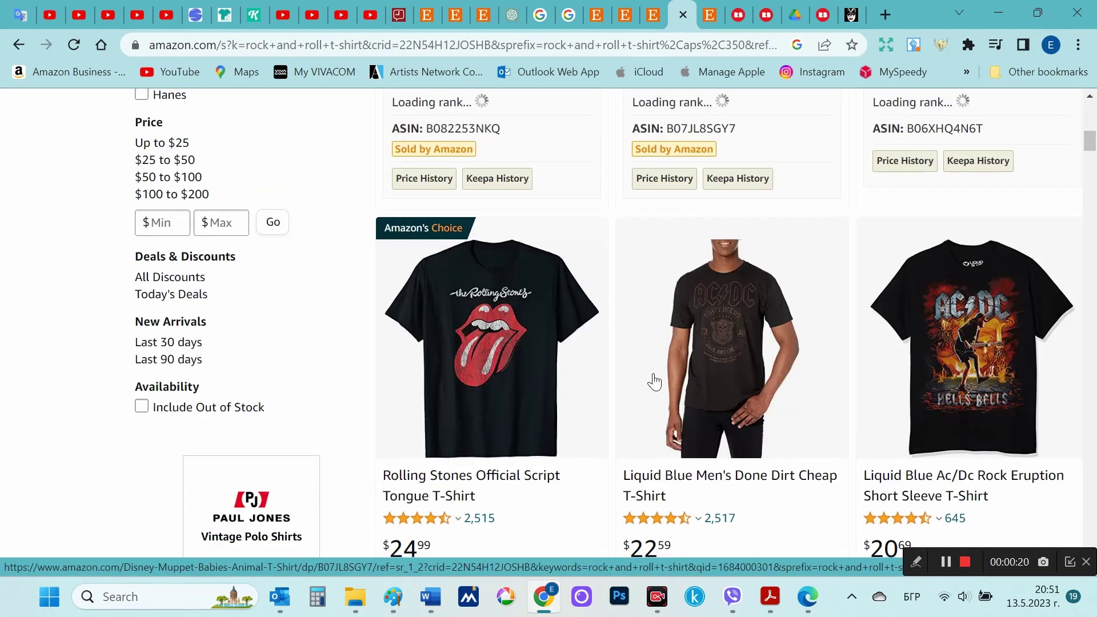
scroll(655, 382, down, 15)
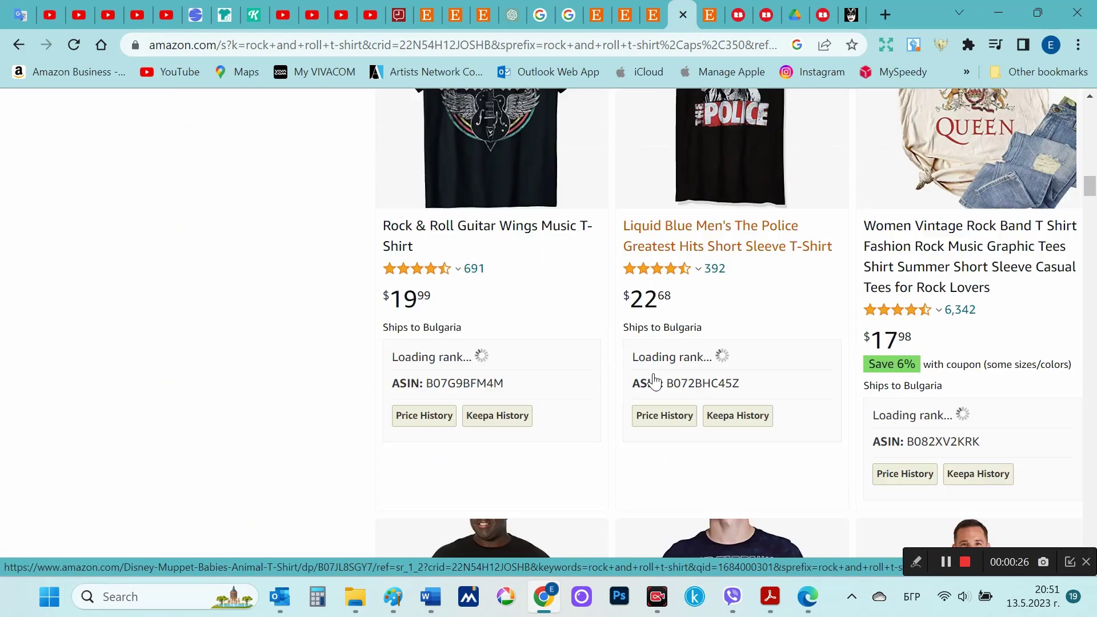
scroll(654, 382, down, 15)
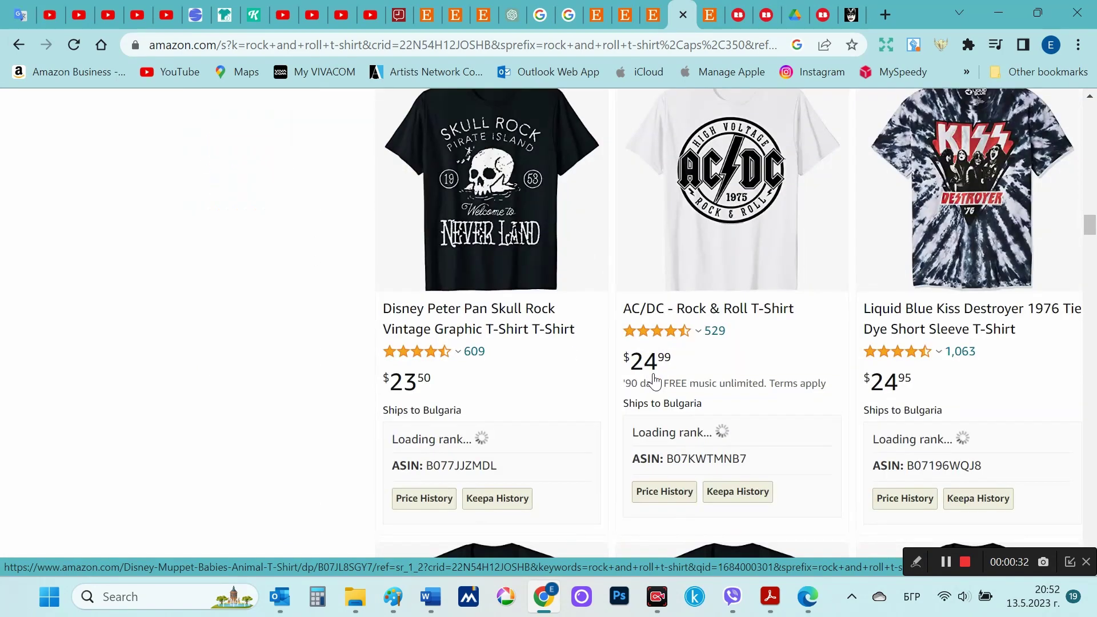
scroll(655, 382, down, 8)
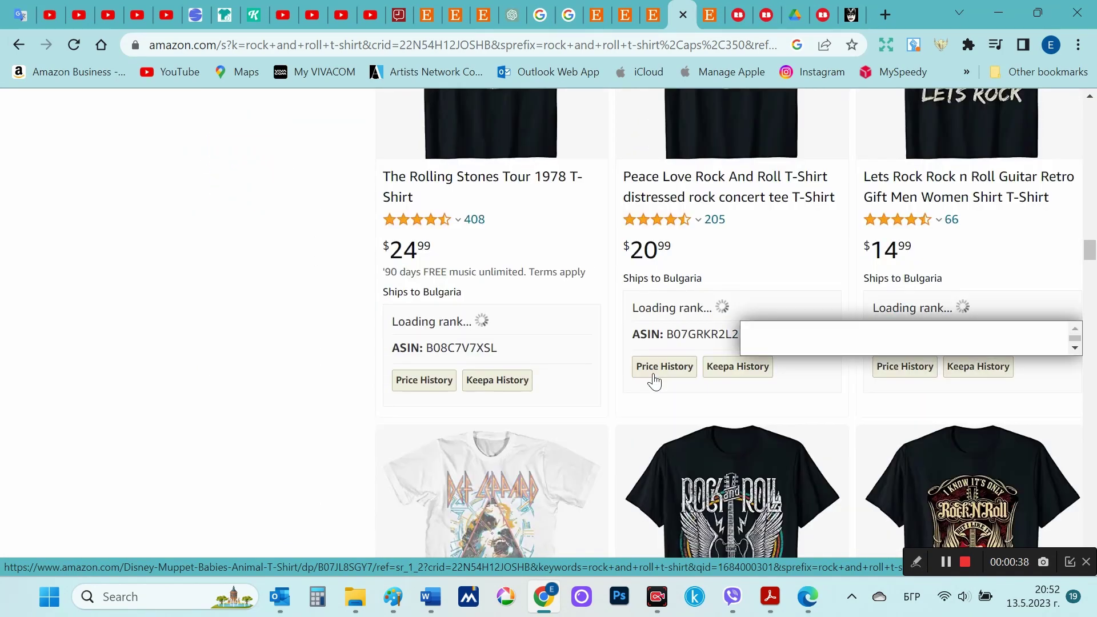
scroll(655, 382, up, 20)
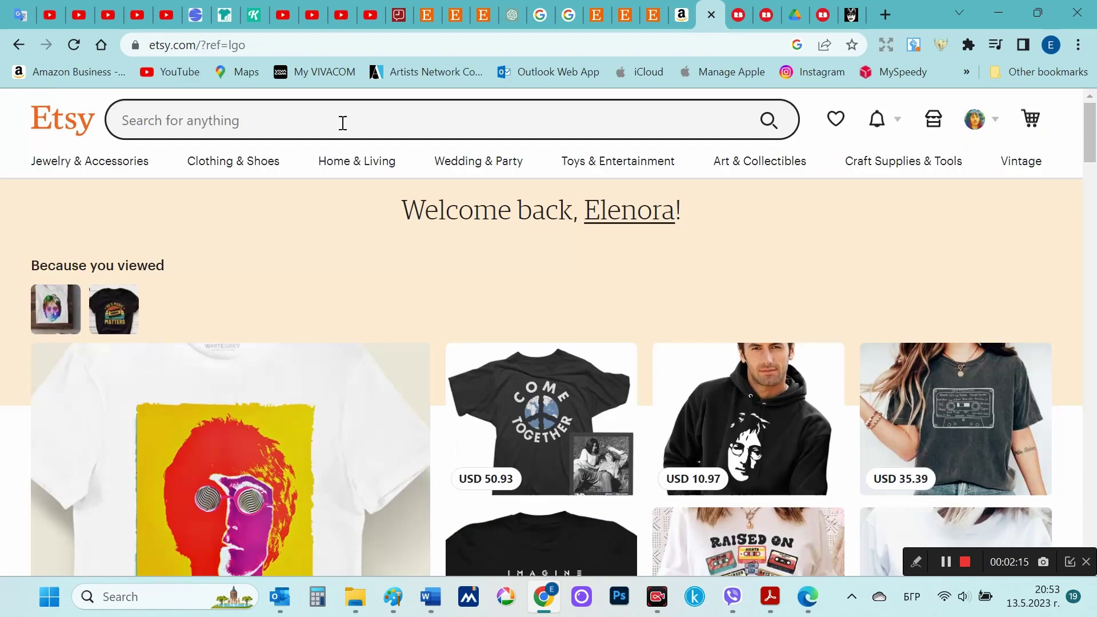
- Search Etsy for 'rock and roll t-shirts' and sort by Top Customer Reviews
click(319, 113)
text(rock and roll t-shirts)
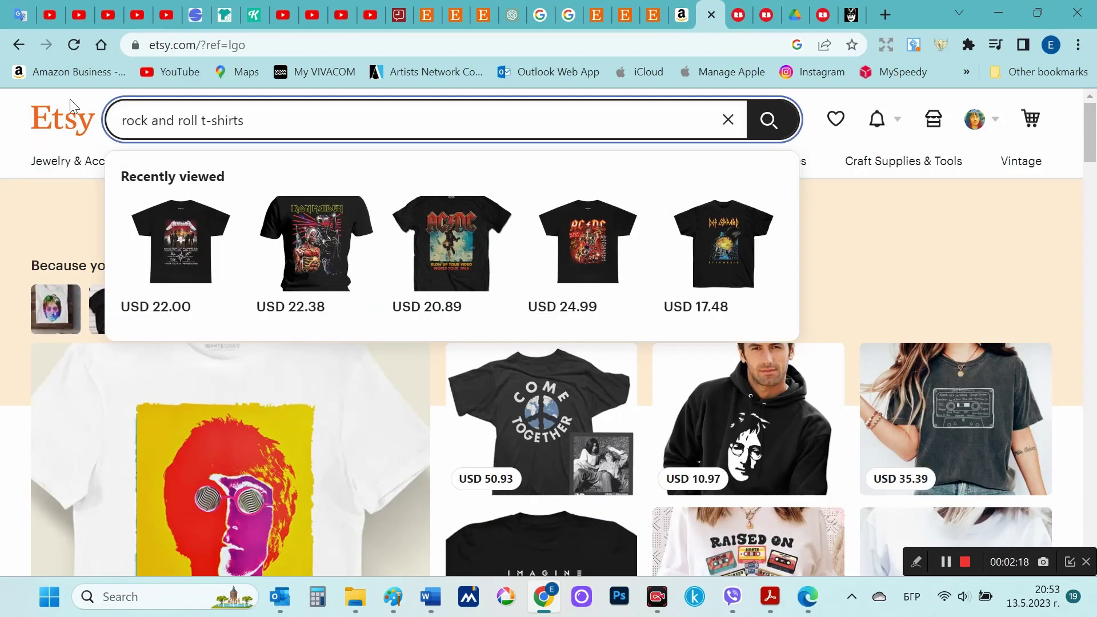
key(Return)
scroll(274, 286, down, 2)
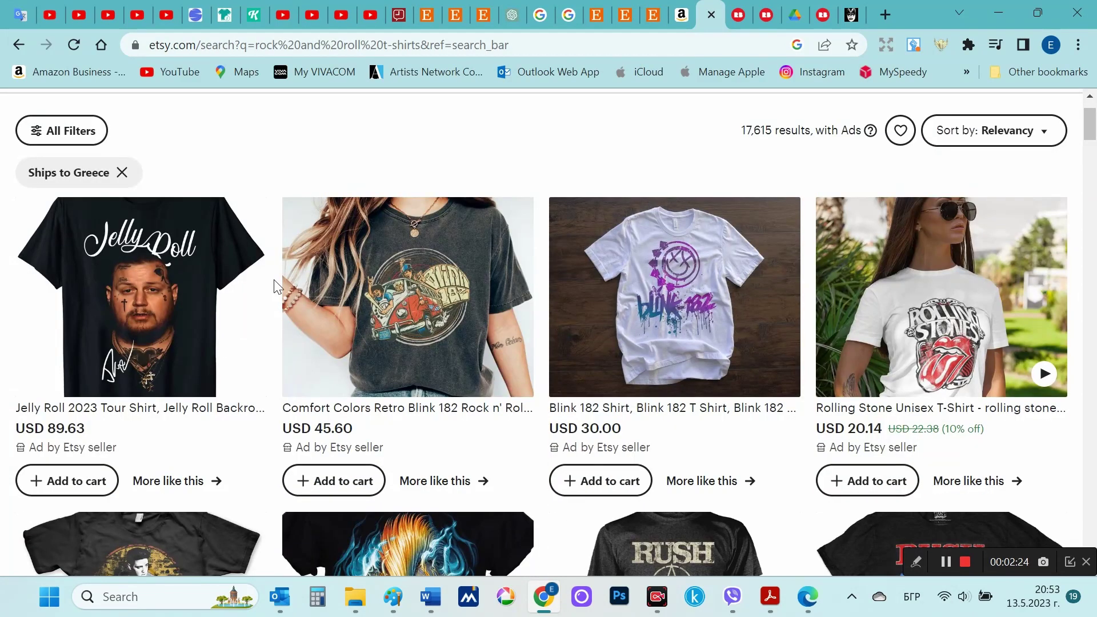
click(1001, 130)
click(927, 276)
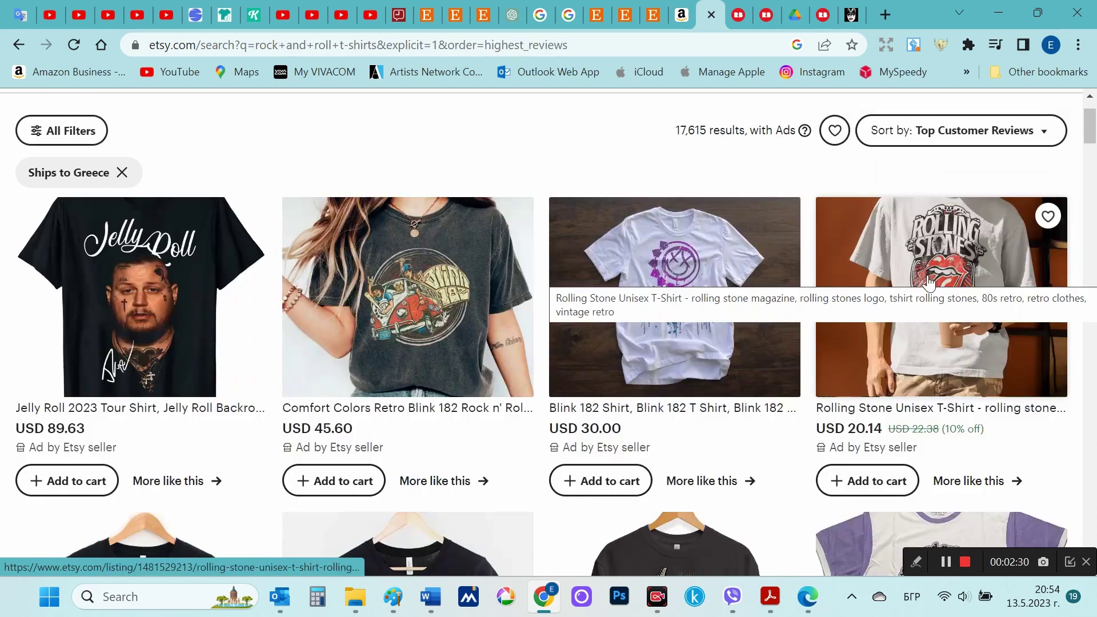
- Scroll through the top-reviewed listings such as Rolling Stones, Beatles and Elvis tees
scroll(723, 320, up, 1)
scroll(725, 320, down, 2)
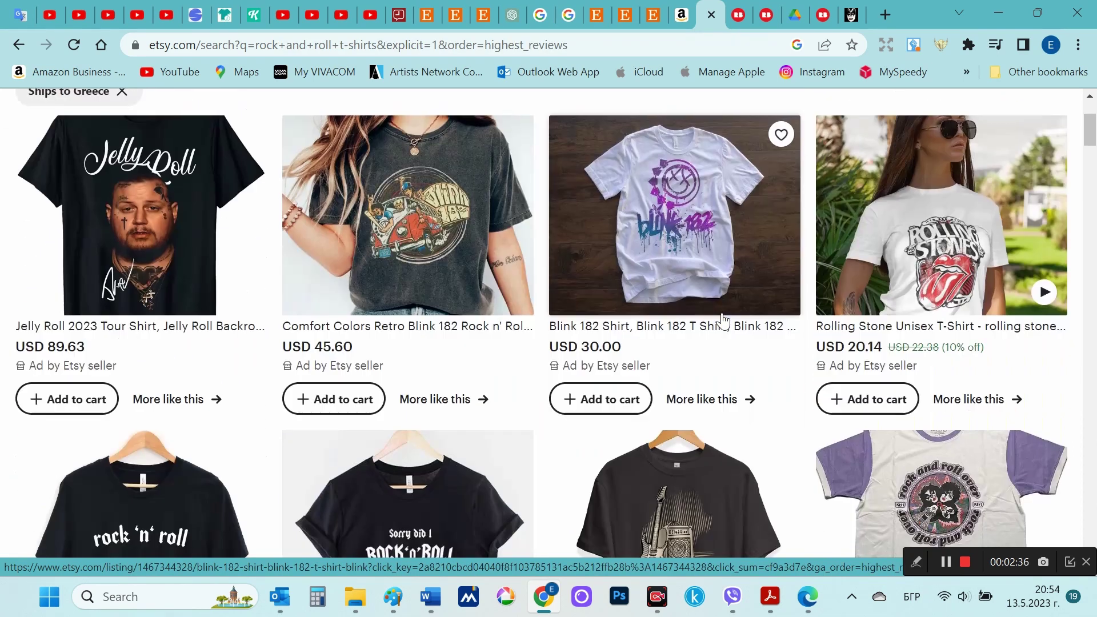
scroll(723, 320, down, 3)
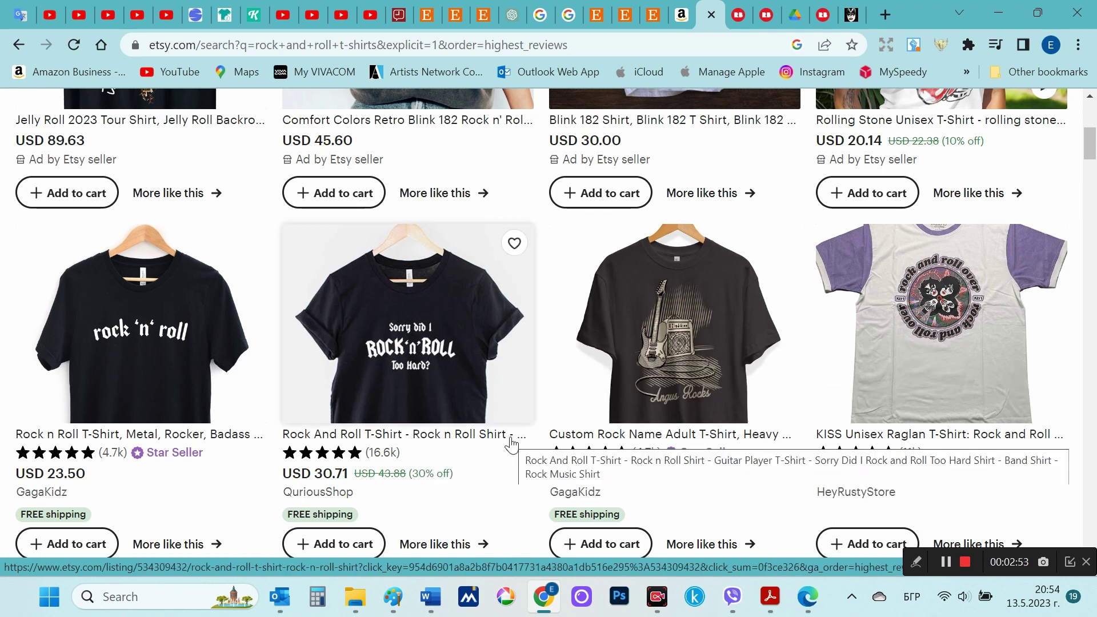
scroll(510, 444, down, 4)
scroll(511, 445, down, 5)
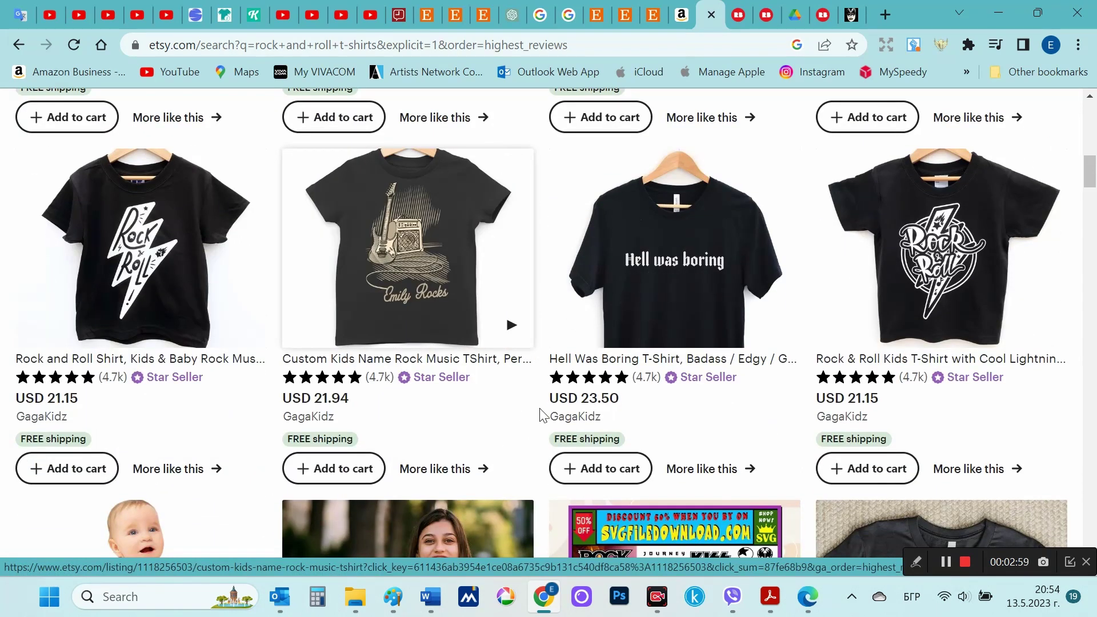
scroll(509, 406, down, 4)
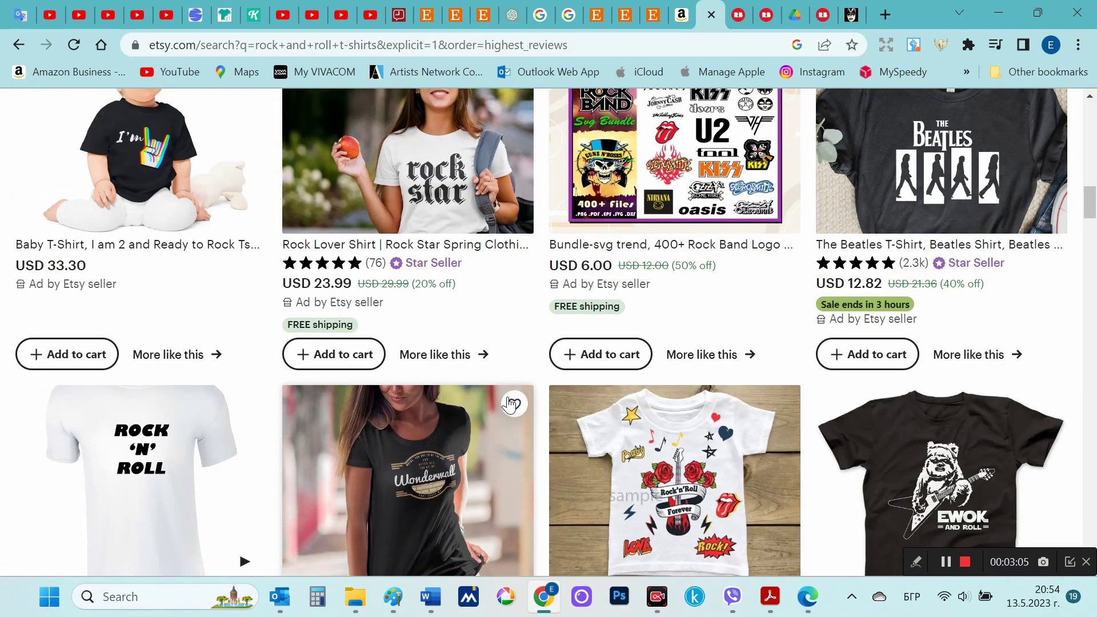
scroll(510, 404, down, 3)
scroll(508, 405, down, 1)
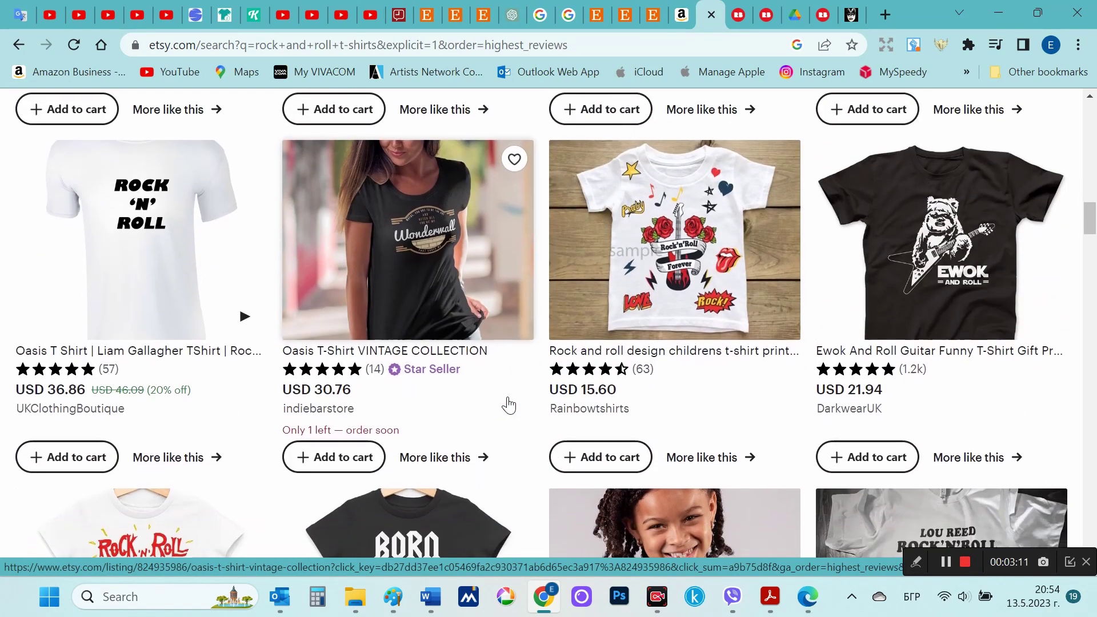
scroll(509, 405, down, 10)
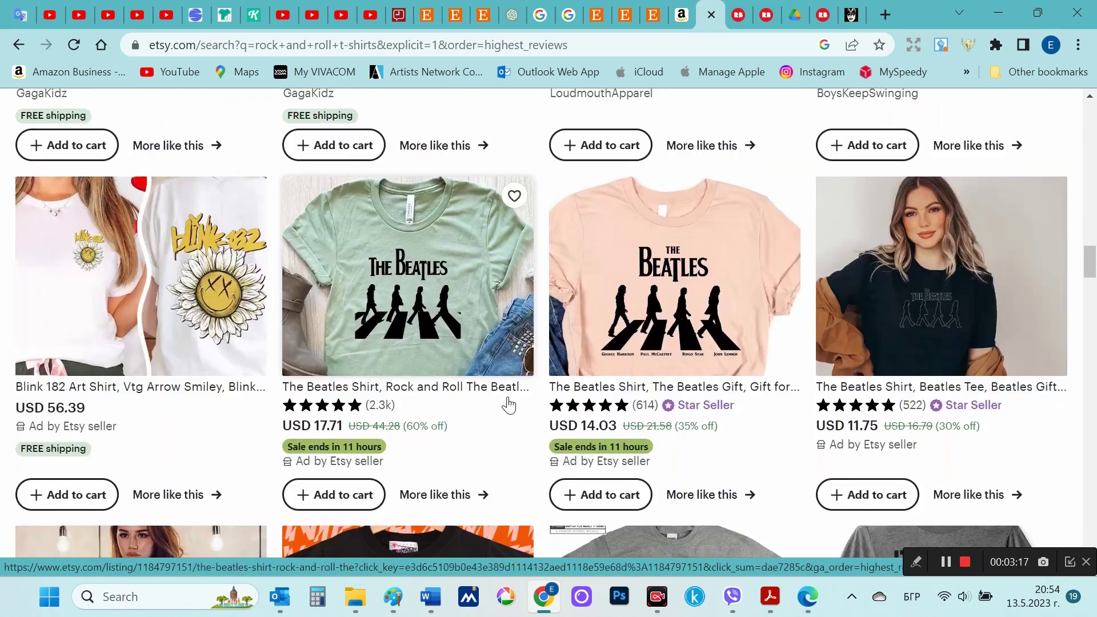
scroll(509, 405, down, 5)
scroll(509, 405, up, 1)
scroll(509, 404, down, 2)
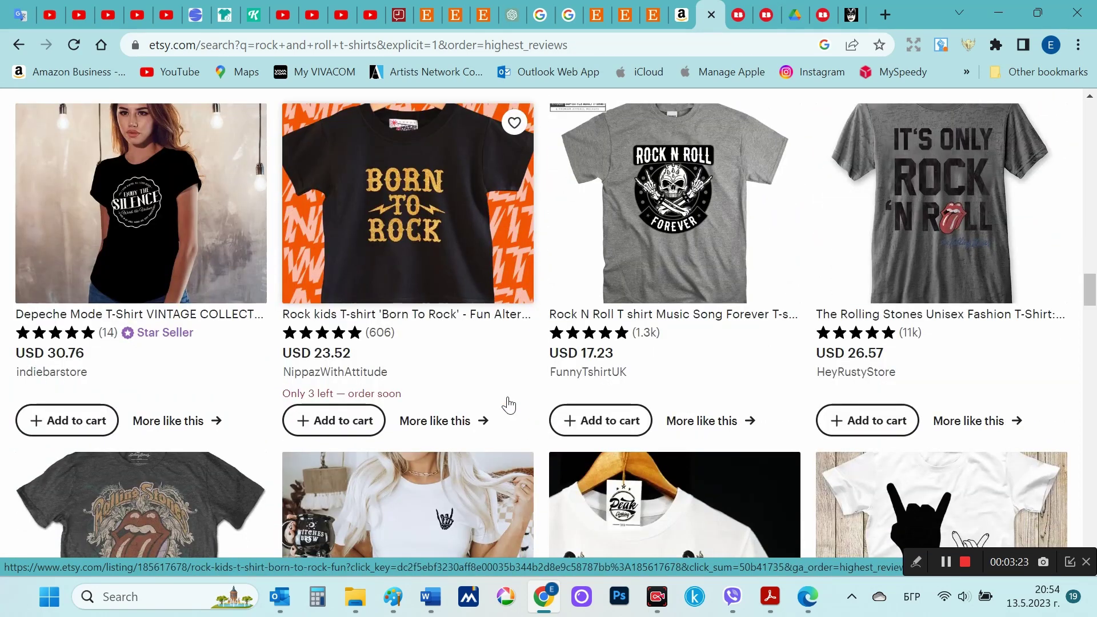
scroll(508, 405, down, 6)
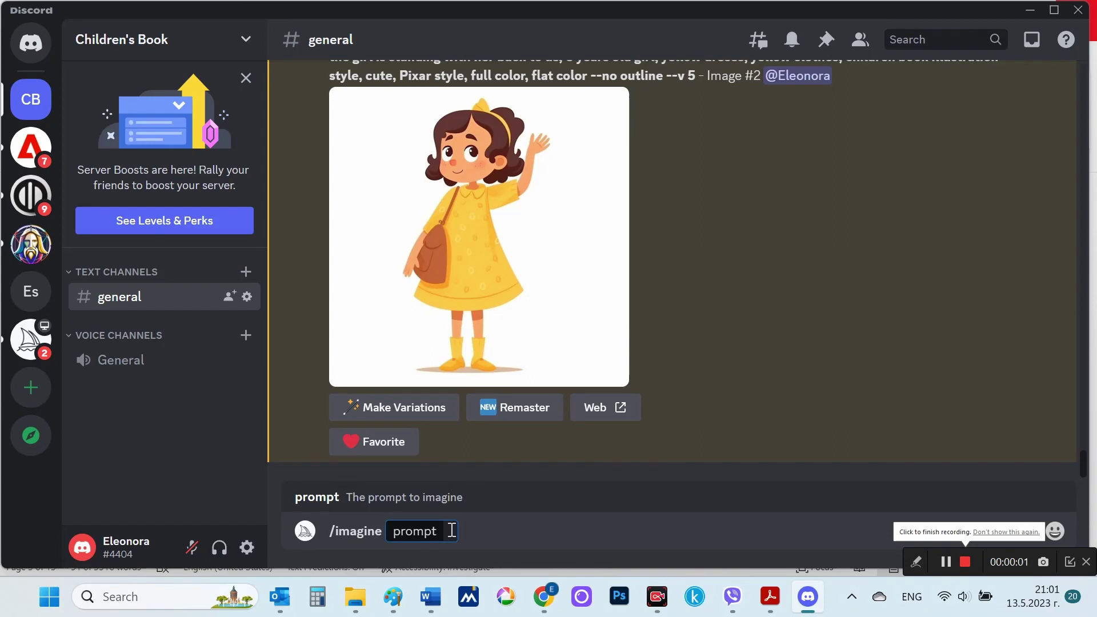
- Paste the Retro arcade design prompt, strip its leading '1.', and send it
text(1.	Retro arcade game design: A design that features classic arcade games from the 80s and 90s, such as Pac-Man, Space Invaders, or Donkey Kong. The design could be a pixel art style, with bold colors and a neon palette to evoke the look and feel of an old-school arcade environment.)
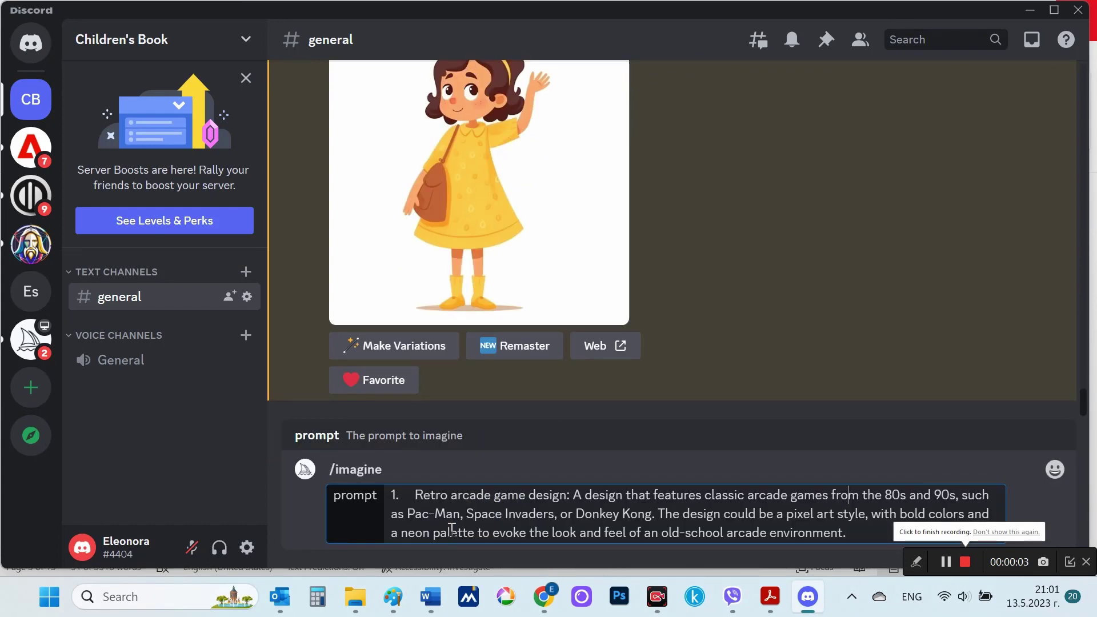
key(shift+Tab)
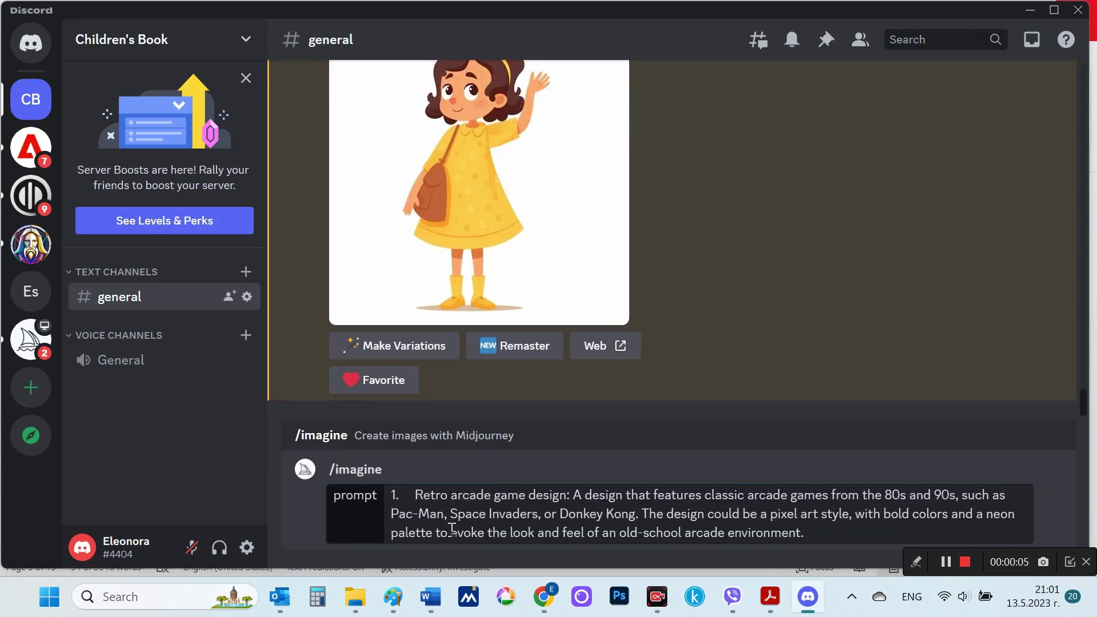
click(420, 503)
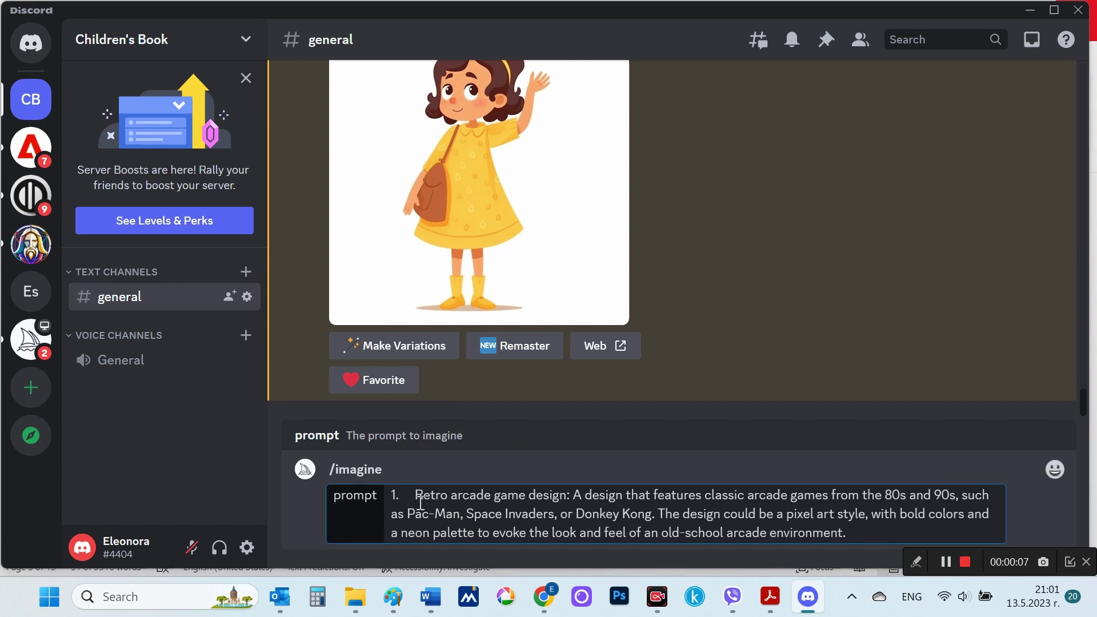
key(BackSpace)
key(BackSpace)
key(BackSpace)
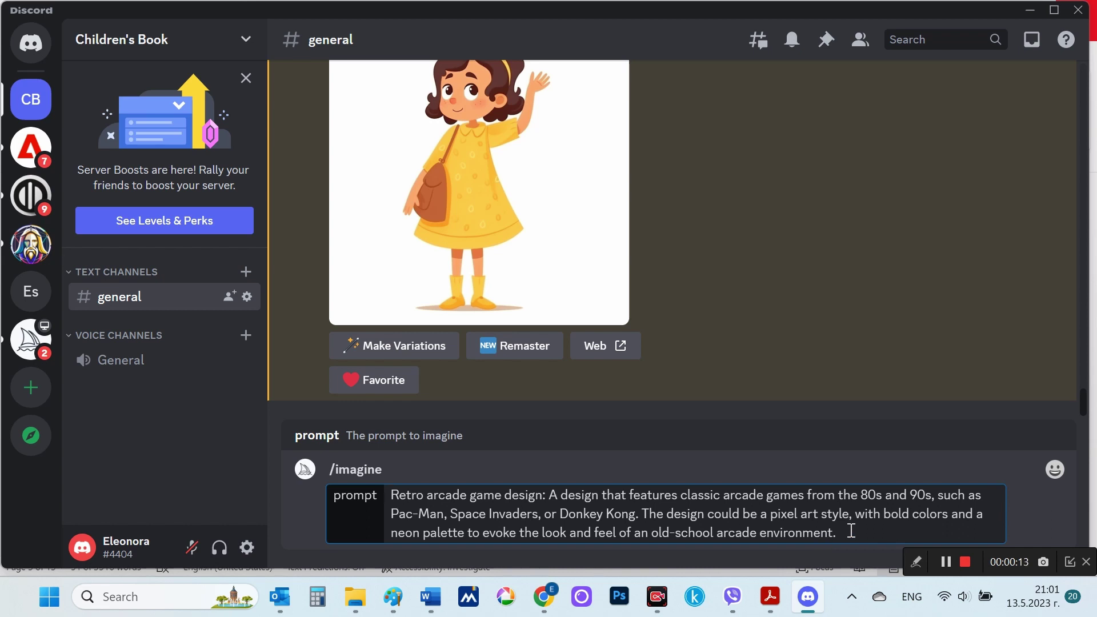
key(Return)
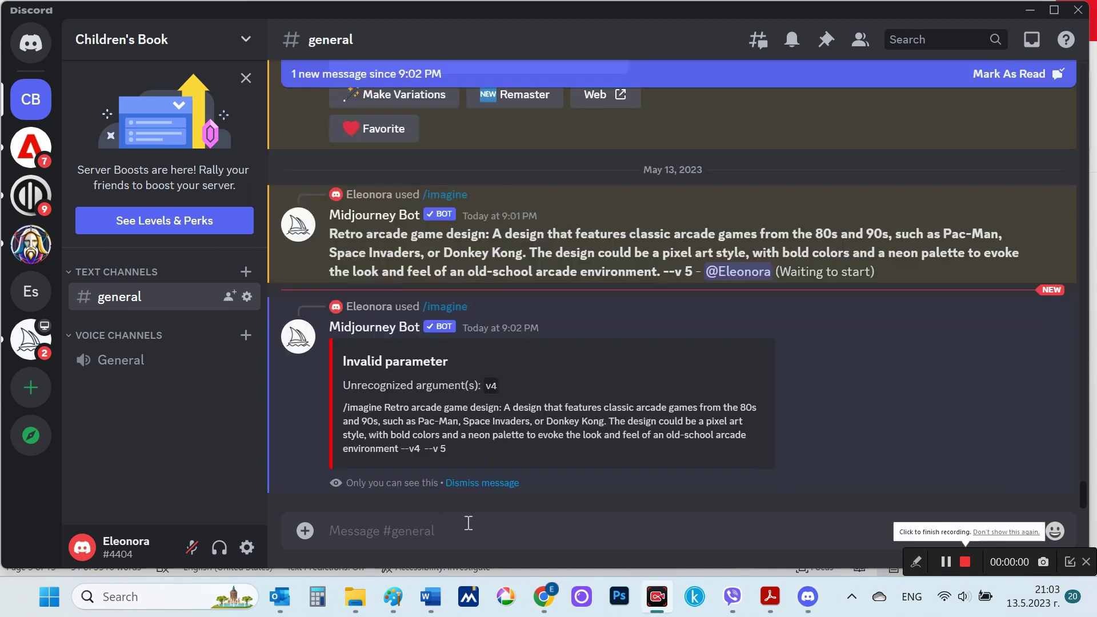
- Resend the Retro arcade game design prompt through /imagine with --v 4
text(/)
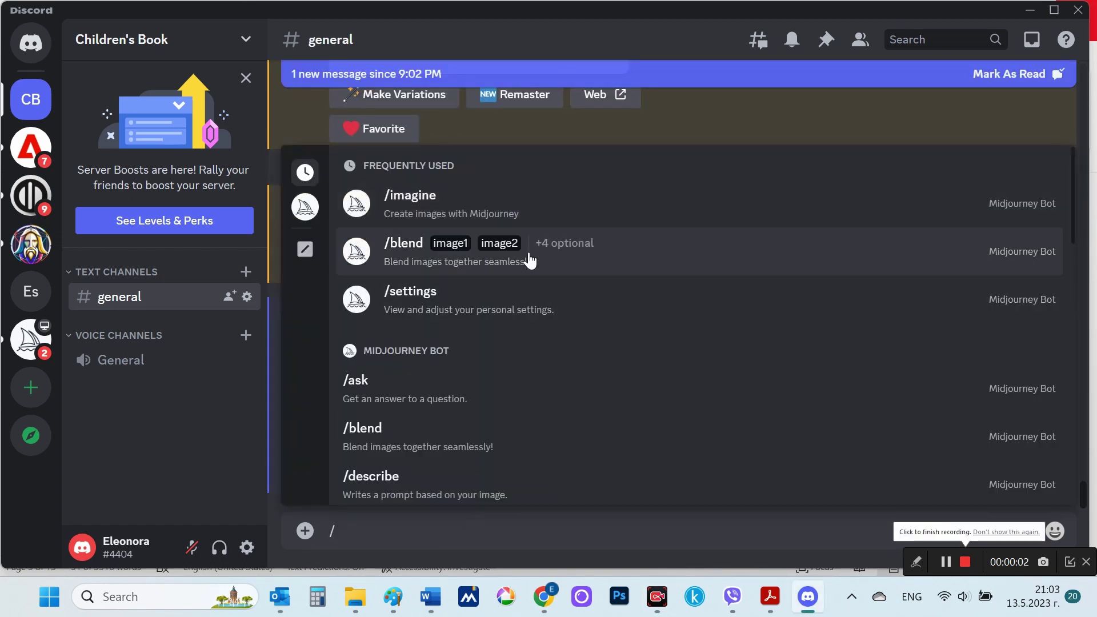
click(540, 193)
text(Retro arcade game design: A design that features classic arcade games from the 80s and 90s, such as Pac-Man, Space Invaders, or Donkey Kong. The design could be a pixel art style, with bold colors and a neon palette to evoke the look and feel of an old-school arcade environment. --v 5)
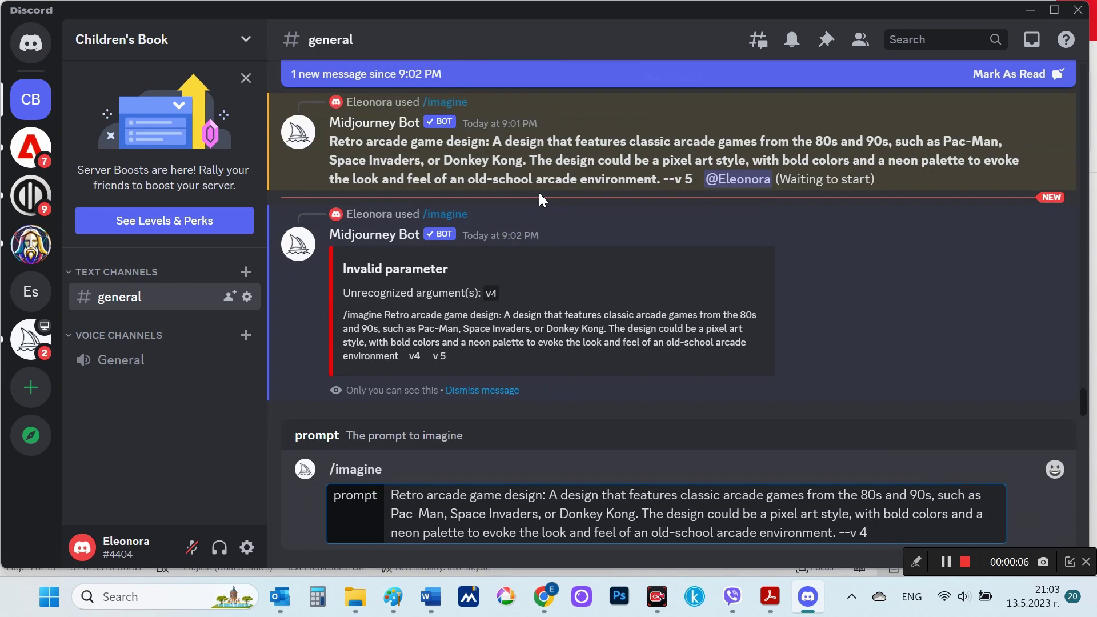
key(Return)
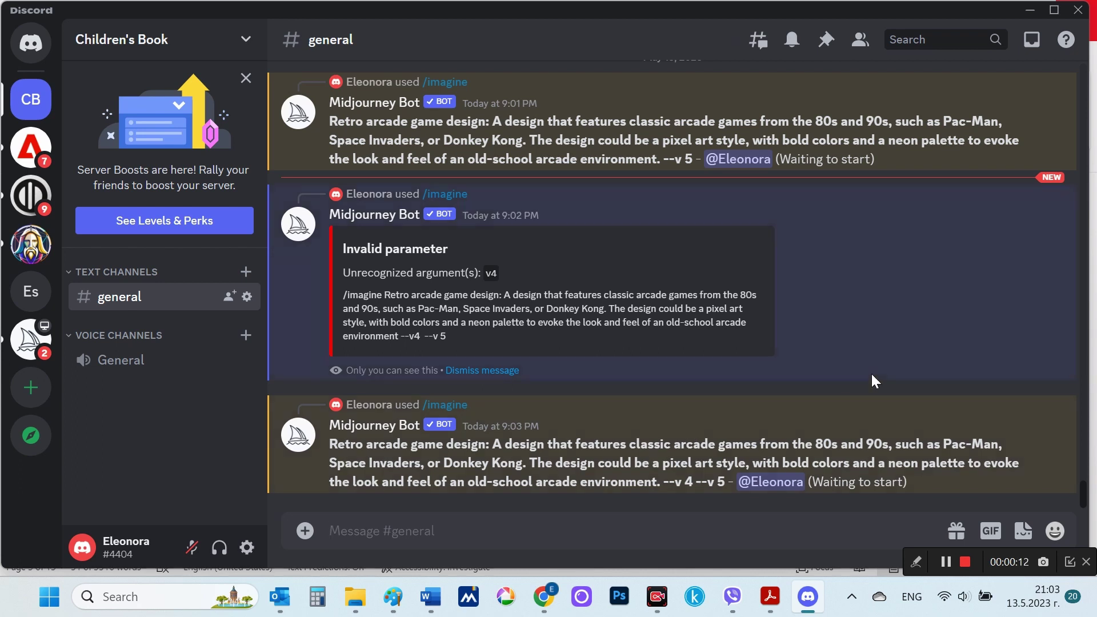
scroll(872, 373, up, 10)
scroll(872, 374, down, 10)
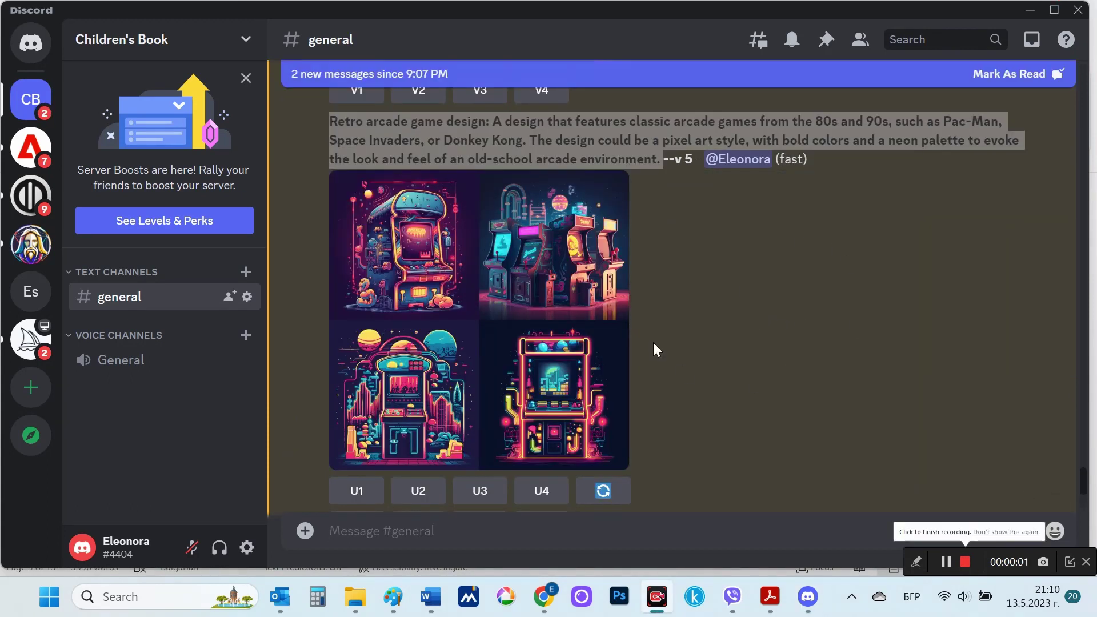
- Inspect the retro arcade grid and upscale images 2 and 4
click(522, 306)
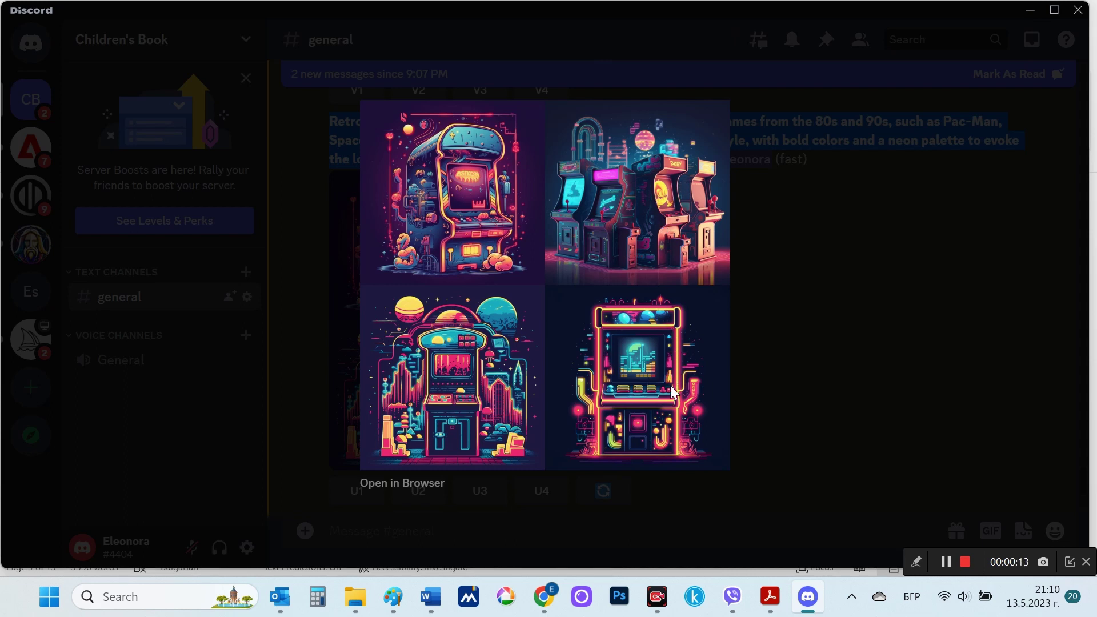
click(801, 341)
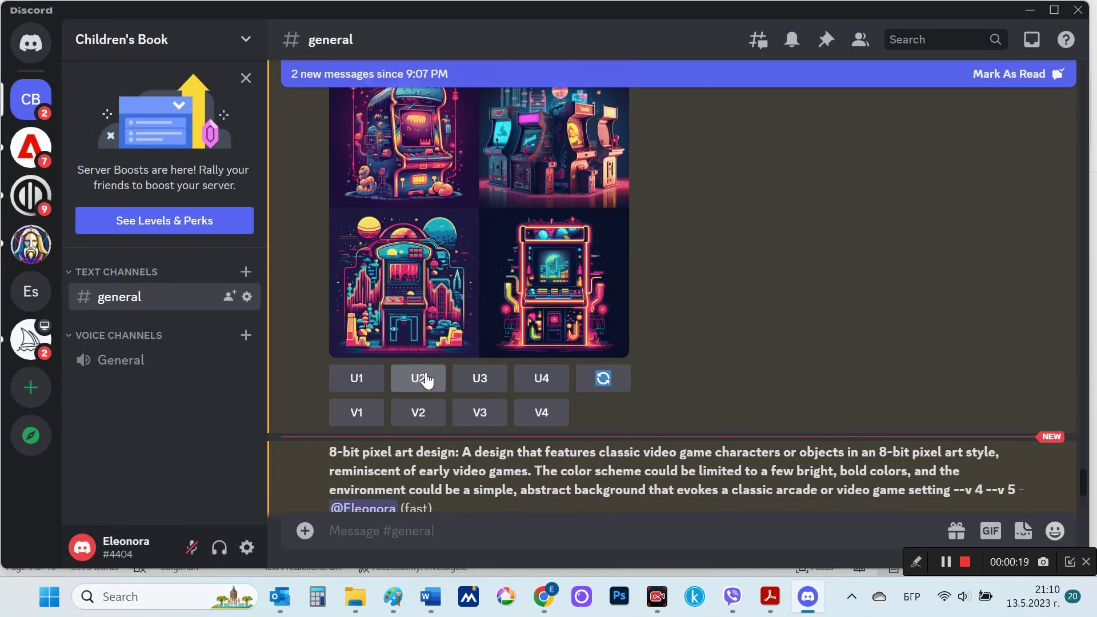
click(426, 378)
click(540, 379)
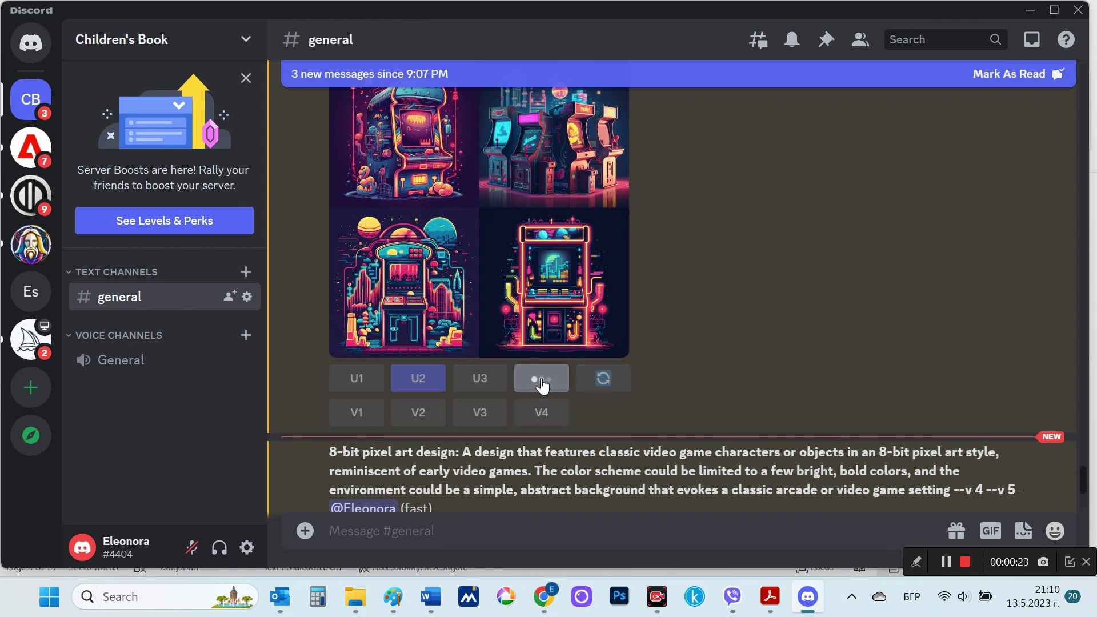
- Inspect the version-4 retro arcade grid and upscale its third image
scroll(745, 298, up, 10)
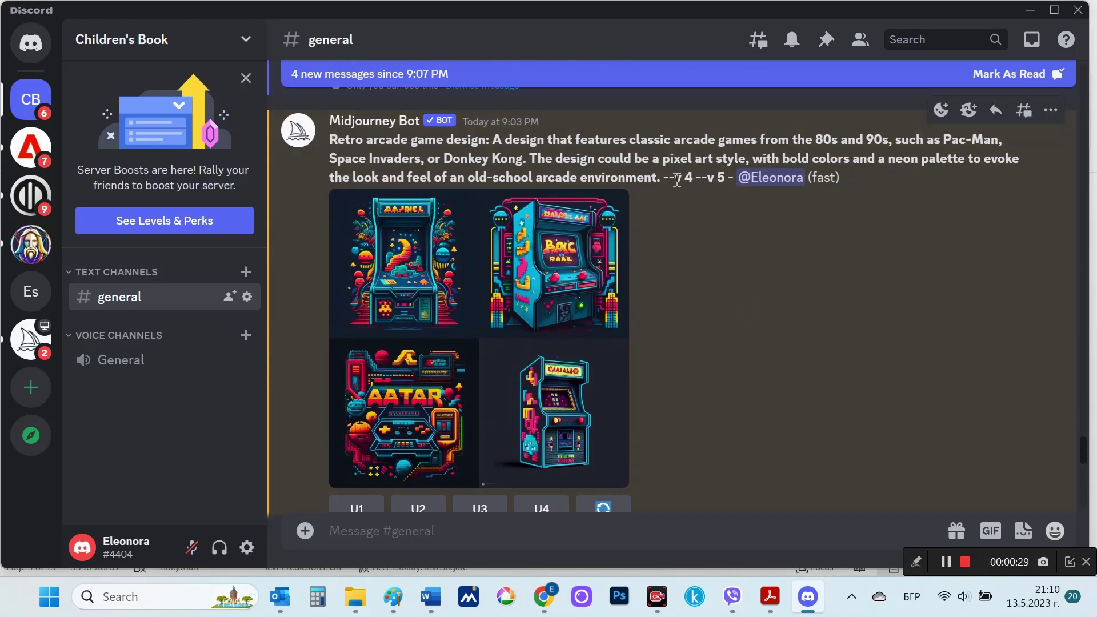
click(503, 326)
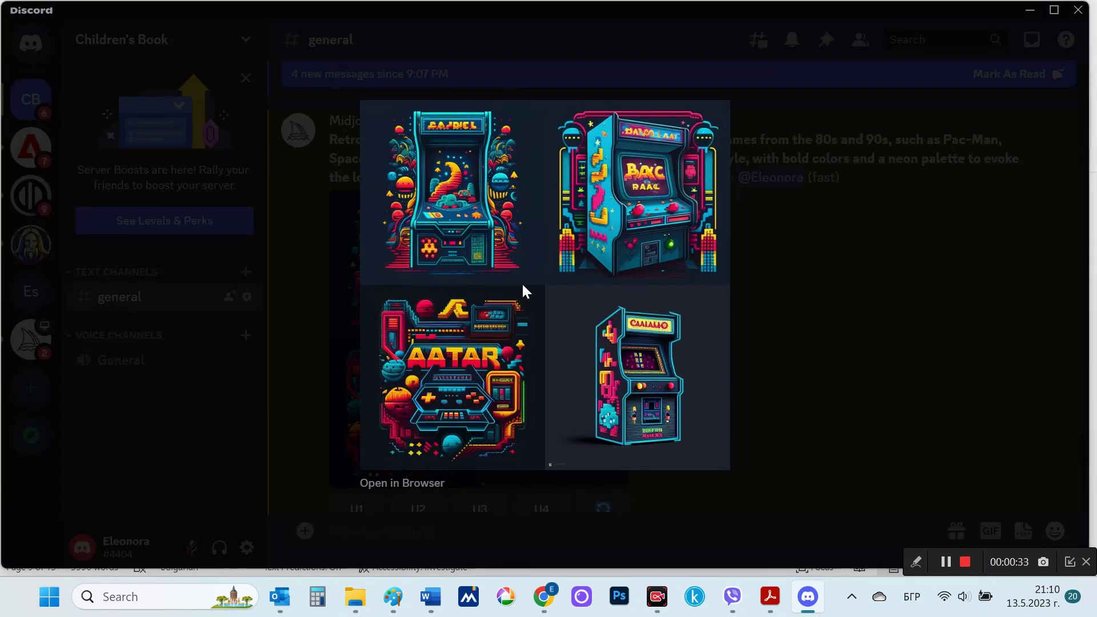
click(898, 279)
scroll(454, 378, down, 3)
click(480, 343)
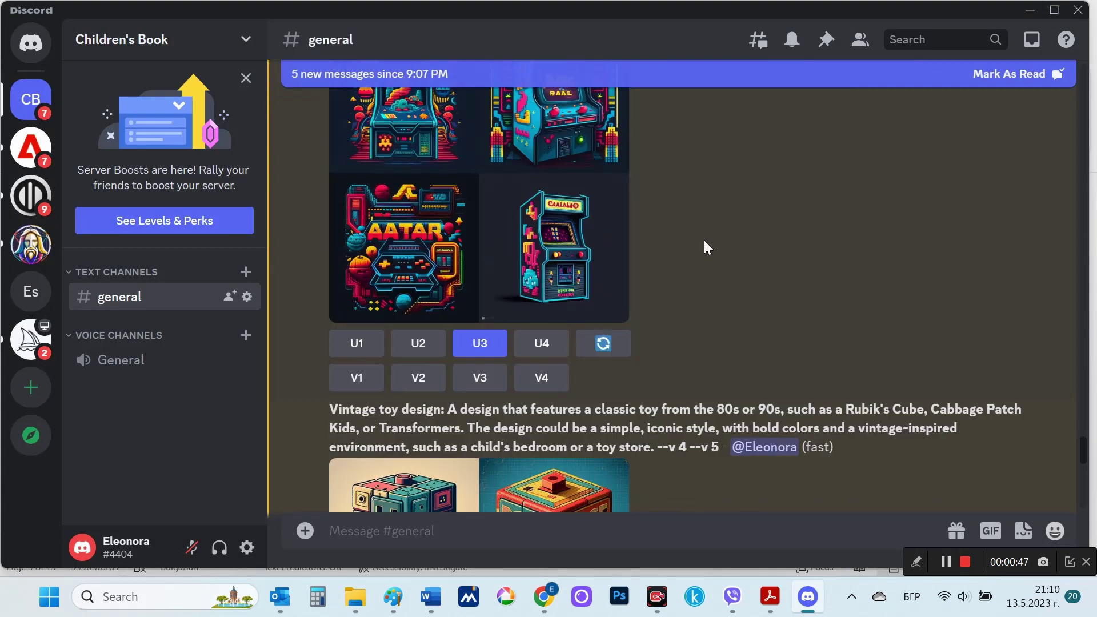
scroll(704, 247, up, 5)
- Inspect the first vintage toy grid and upscale images 1, 3 and 4
scroll(704, 247, down, 9)
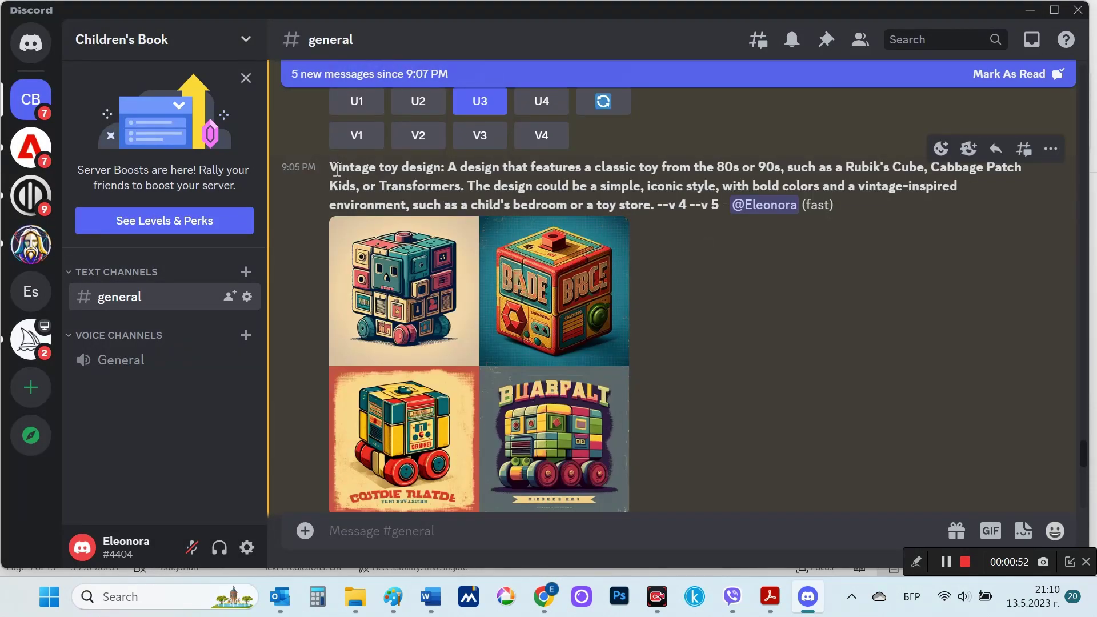
drag(337, 170, 436, 171)
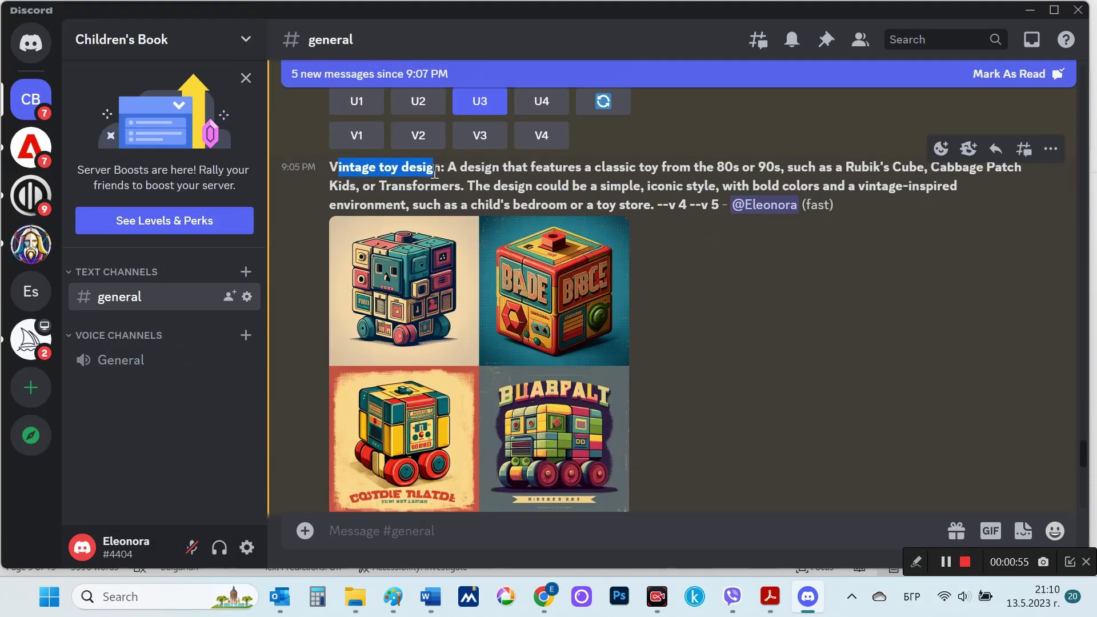
click(509, 320)
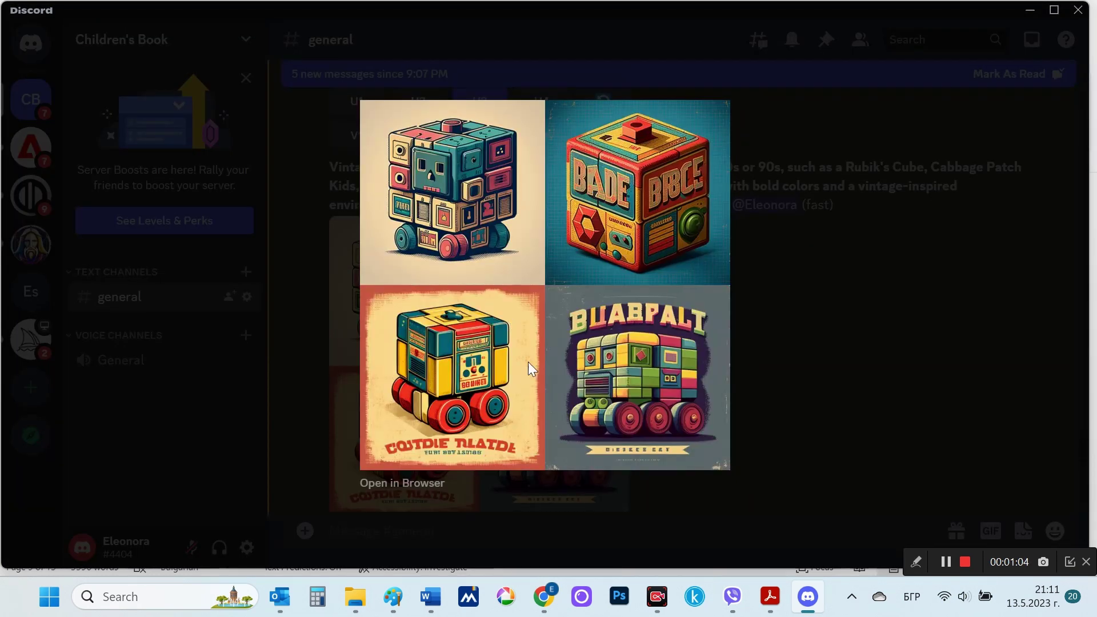
click(866, 362)
scroll(629, 341, up, 3)
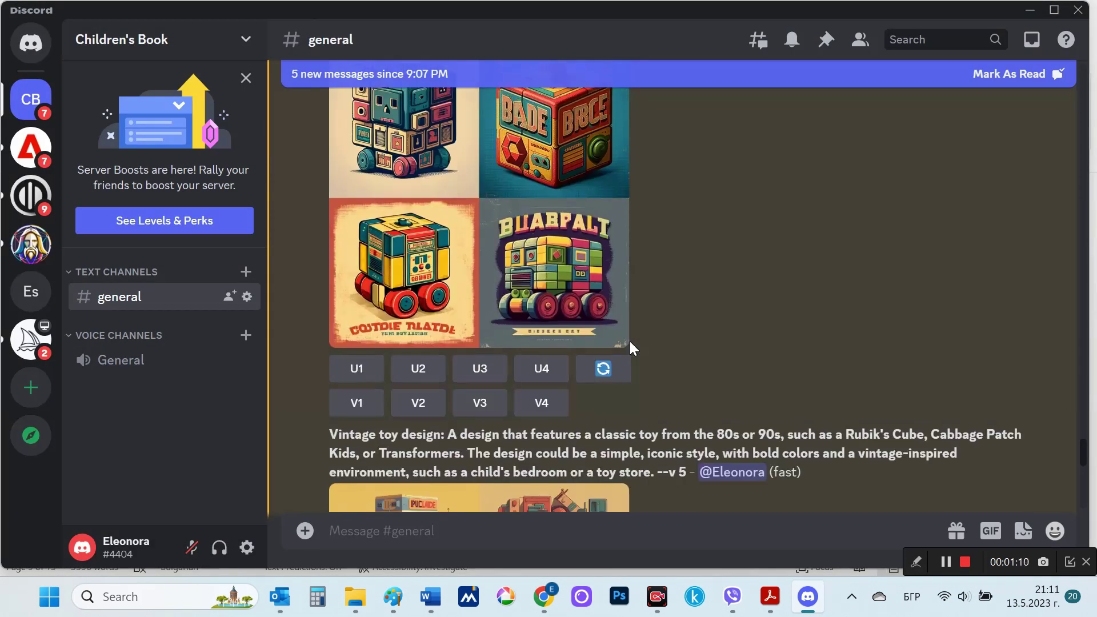
click(361, 377)
click(480, 374)
click(541, 374)
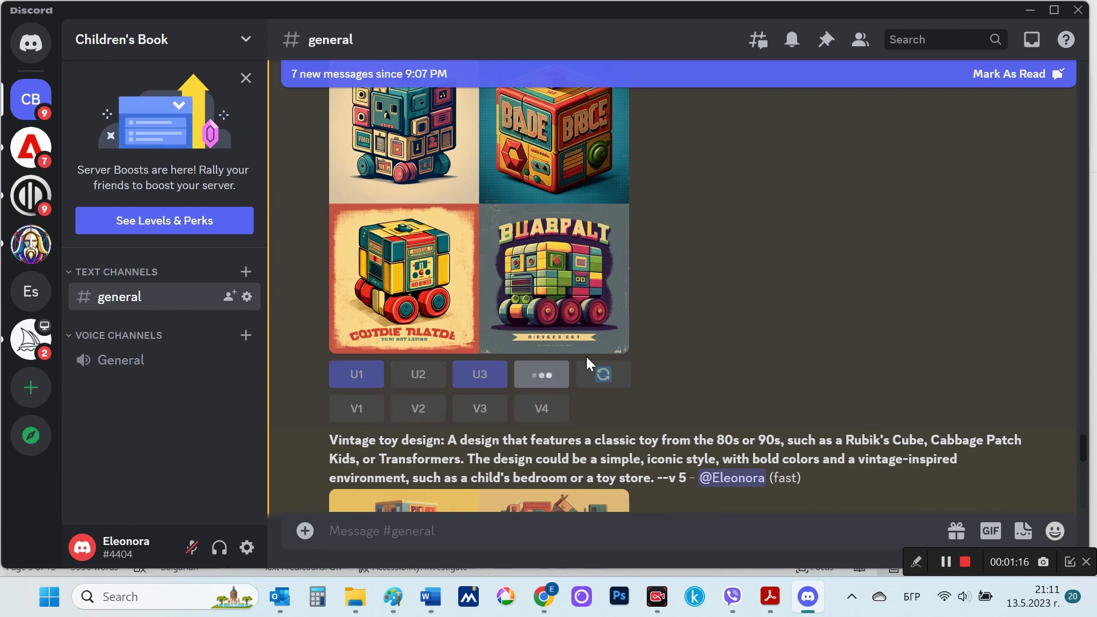
- Inspect the second vintage toy grid and upscale its first image
scroll(657, 285, down, 3)
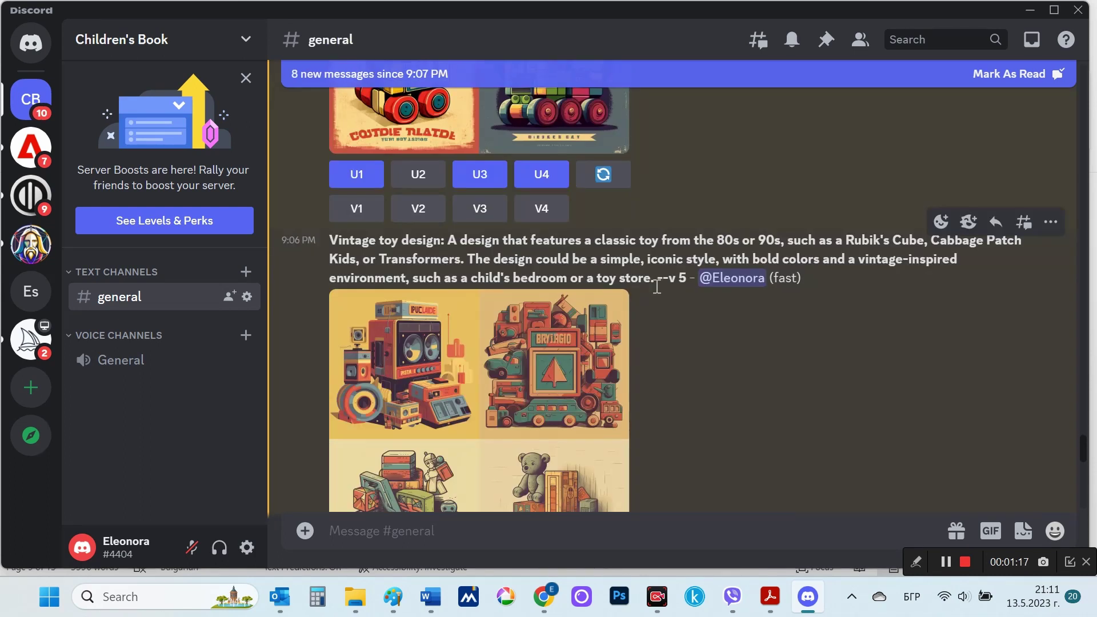
click(453, 412)
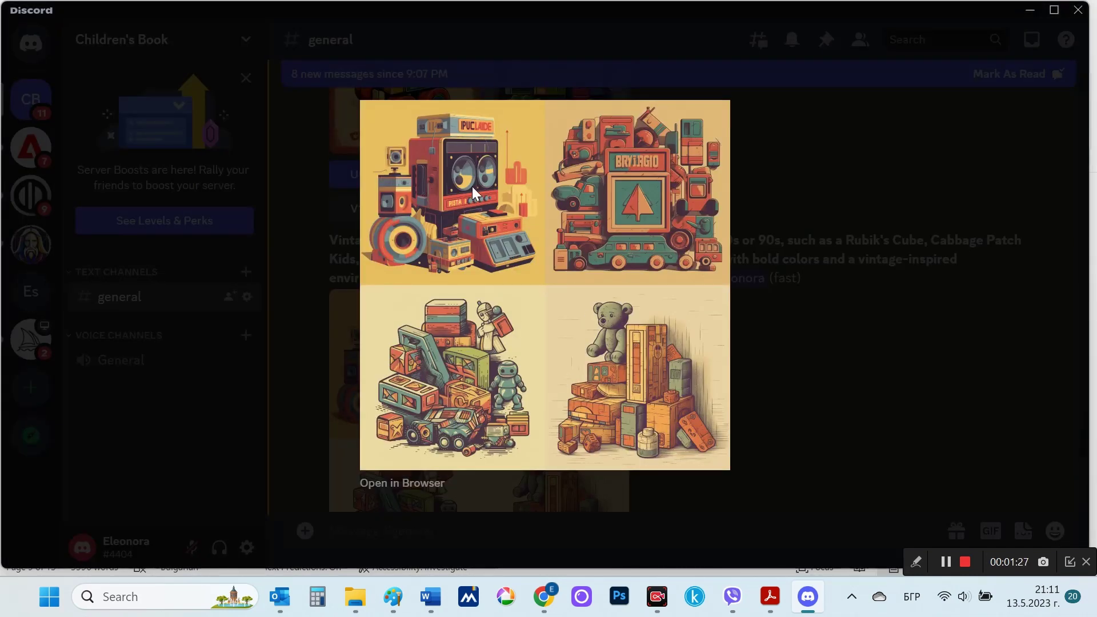
click(783, 352)
scroll(515, 343, down, 4)
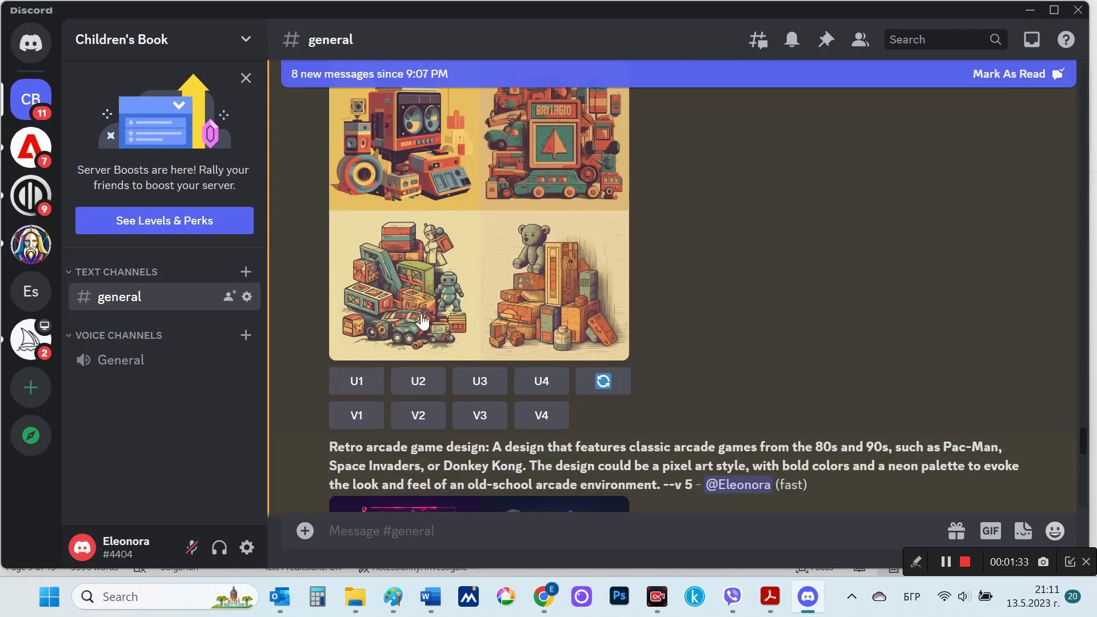
click(356, 381)
- Preview the first 8-bit pixel art design grid
scroll(638, 296, down, 10)
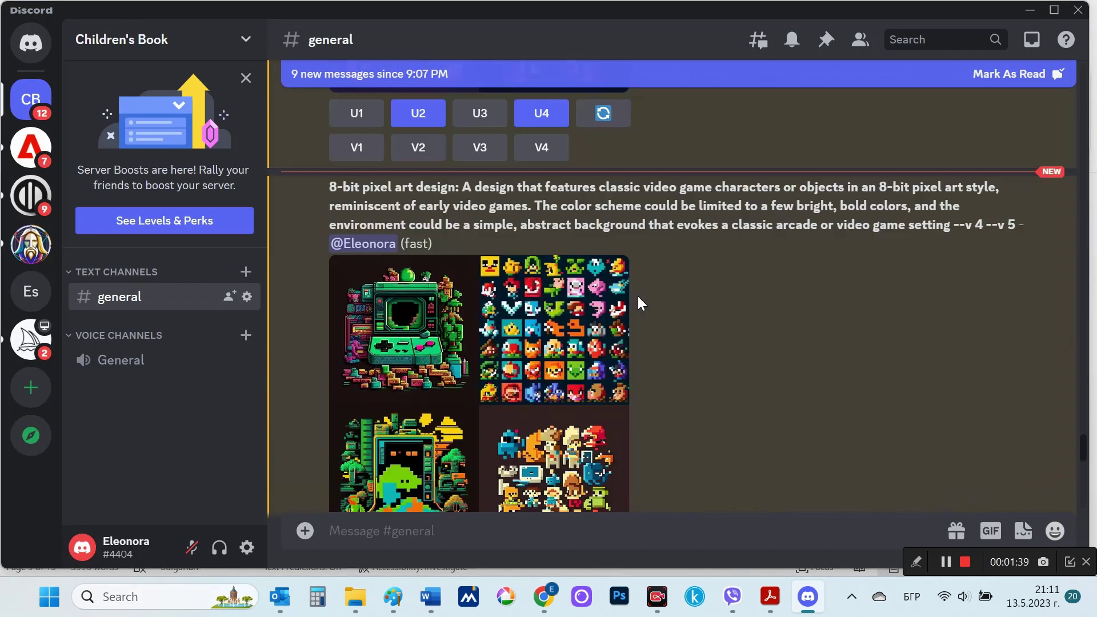
drag(327, 224, 457, 228)
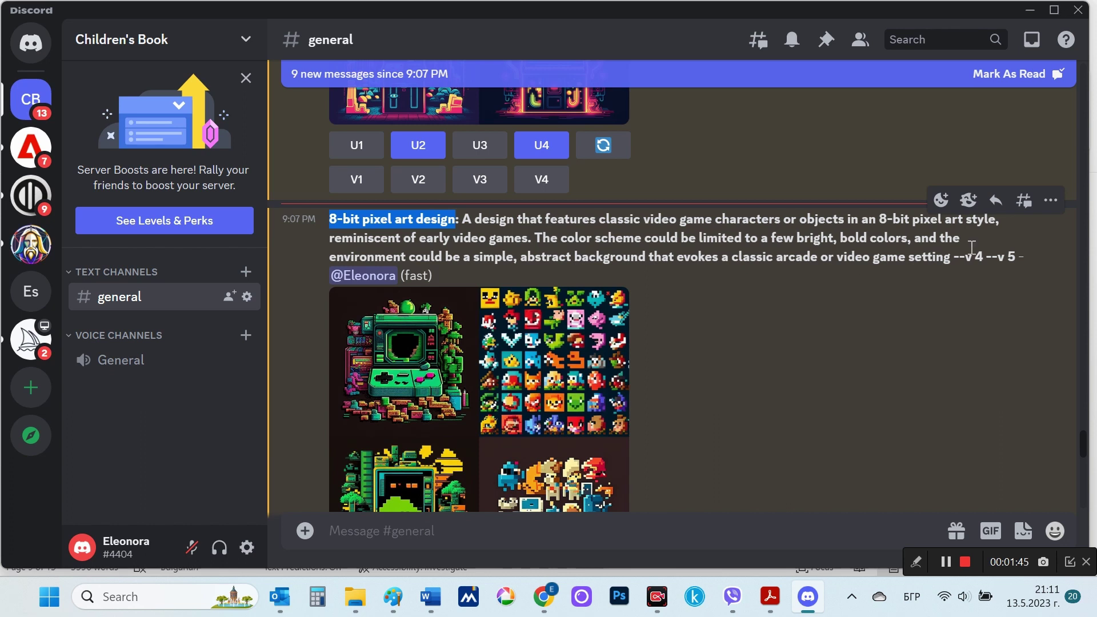
drag(972, 252, 951, 258)
scroll(847, 300, down, 3)
click(560, 235)
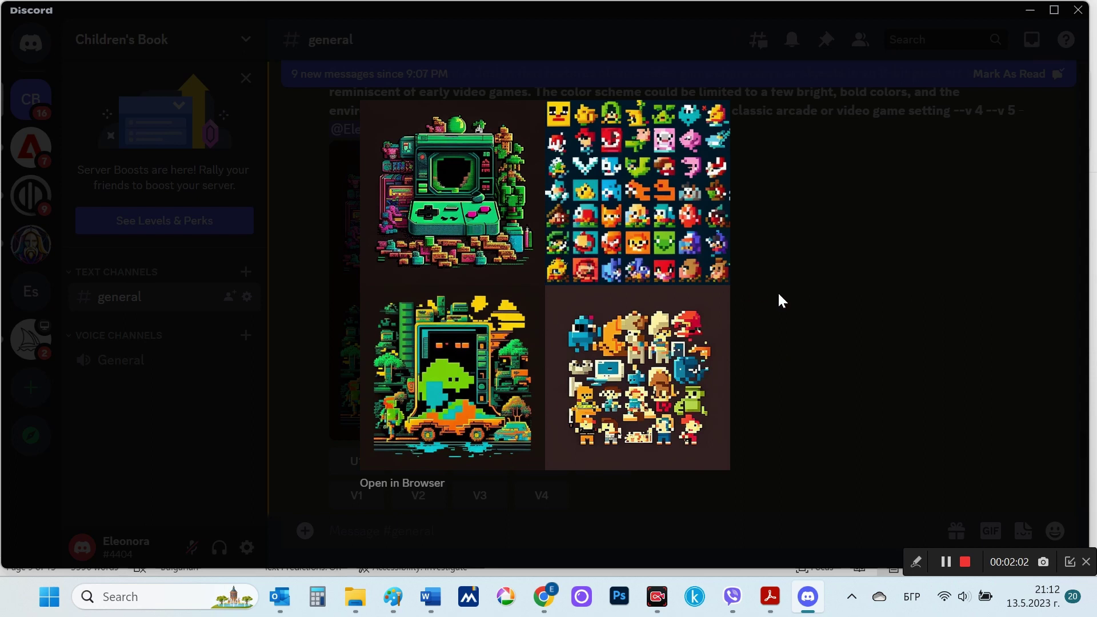
click(799, 312)
scroll(800, 313, down, 3)
scroll(800, 313, up, 1)
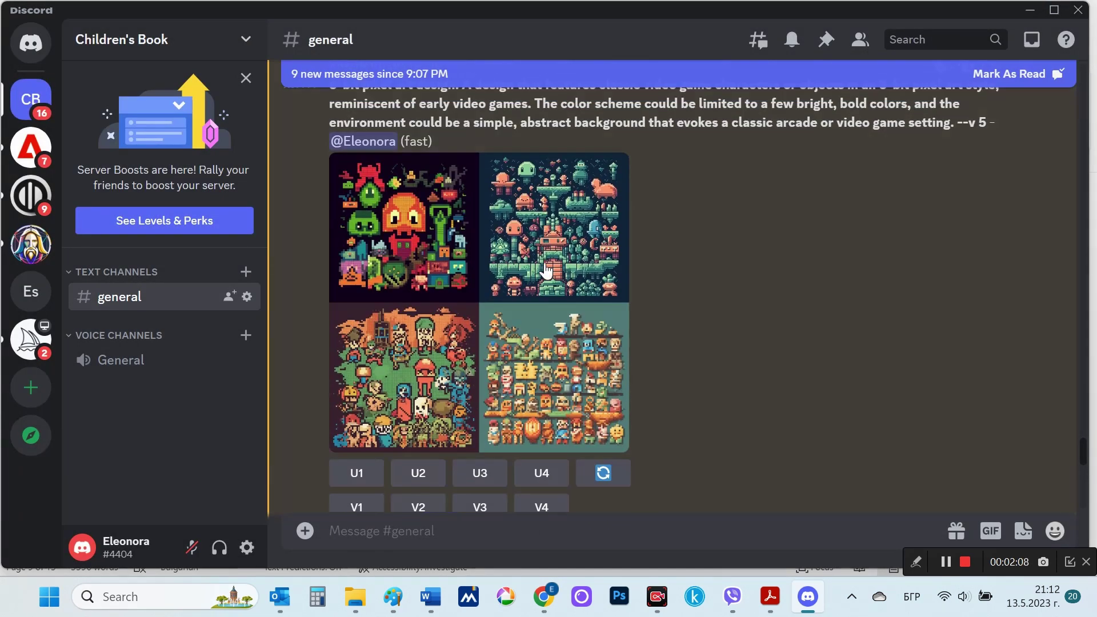
- Preview the second 8-bit pixel art grid and the upscaled arcade machines image
click(548, 269)
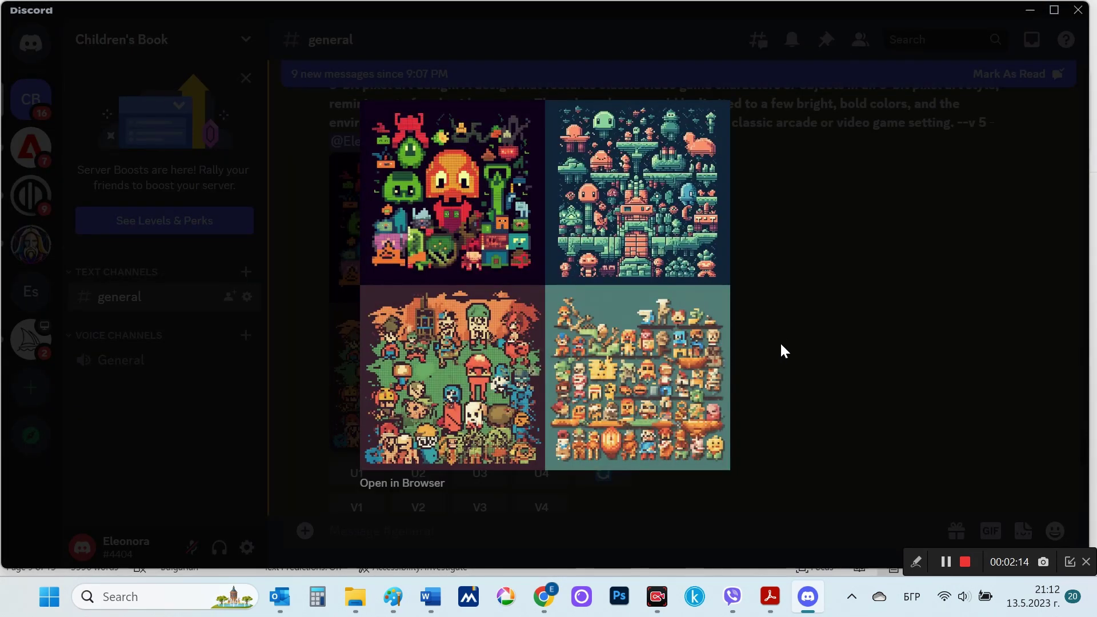
click(807, 337)
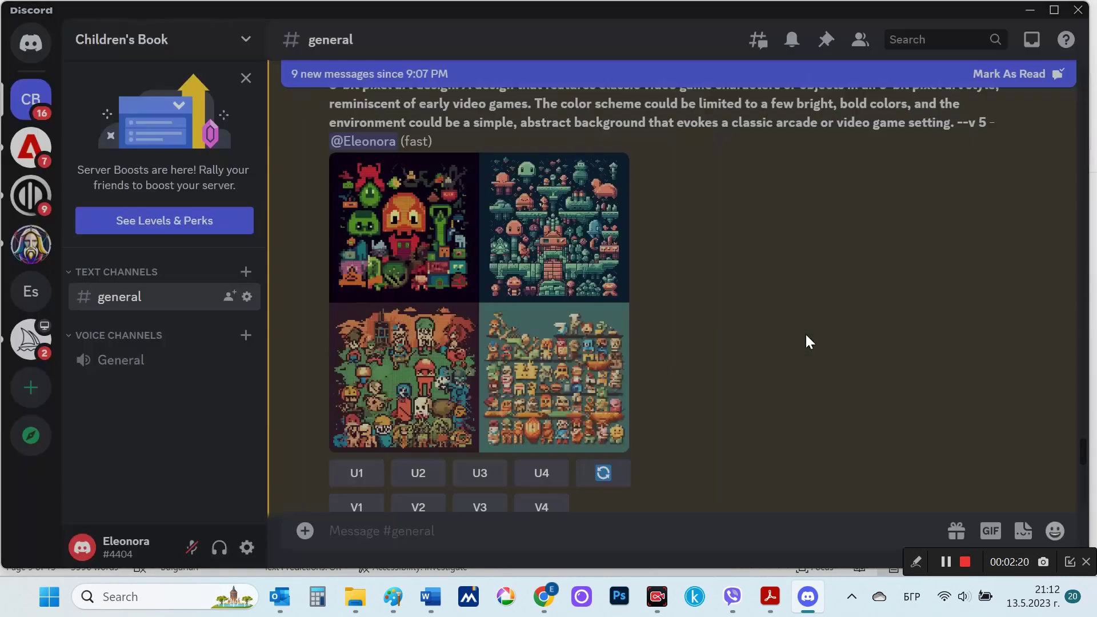
scroll(805, 333, down, 6)
scroll(805, 335, up, 2)
click(515, 358)
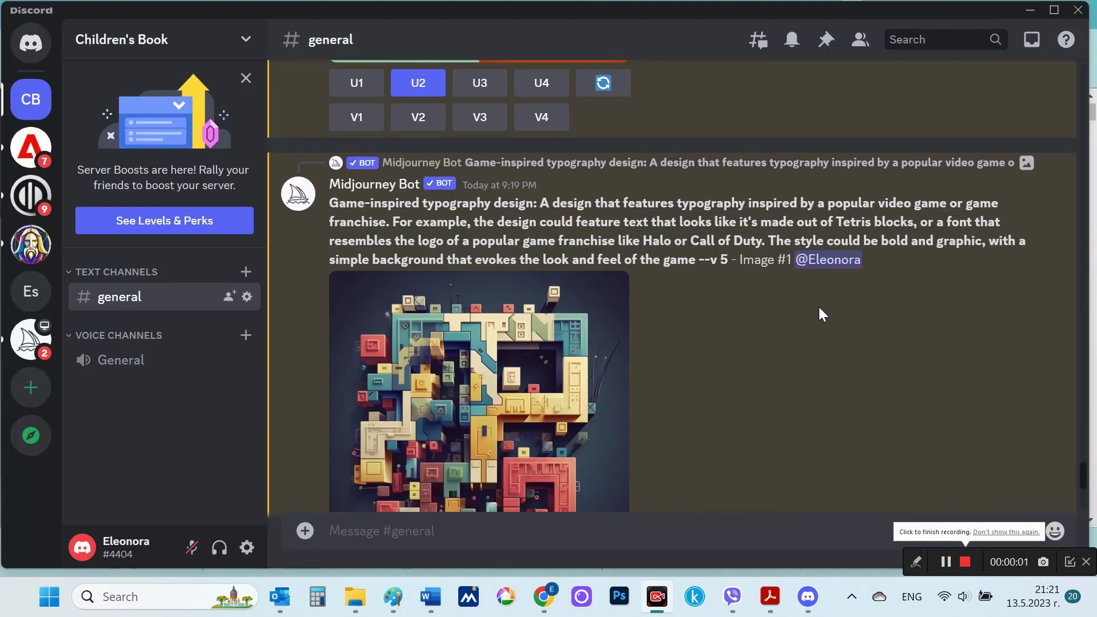
scroll(818, 306, down, 2)
scroll(672, 286, up, 6)
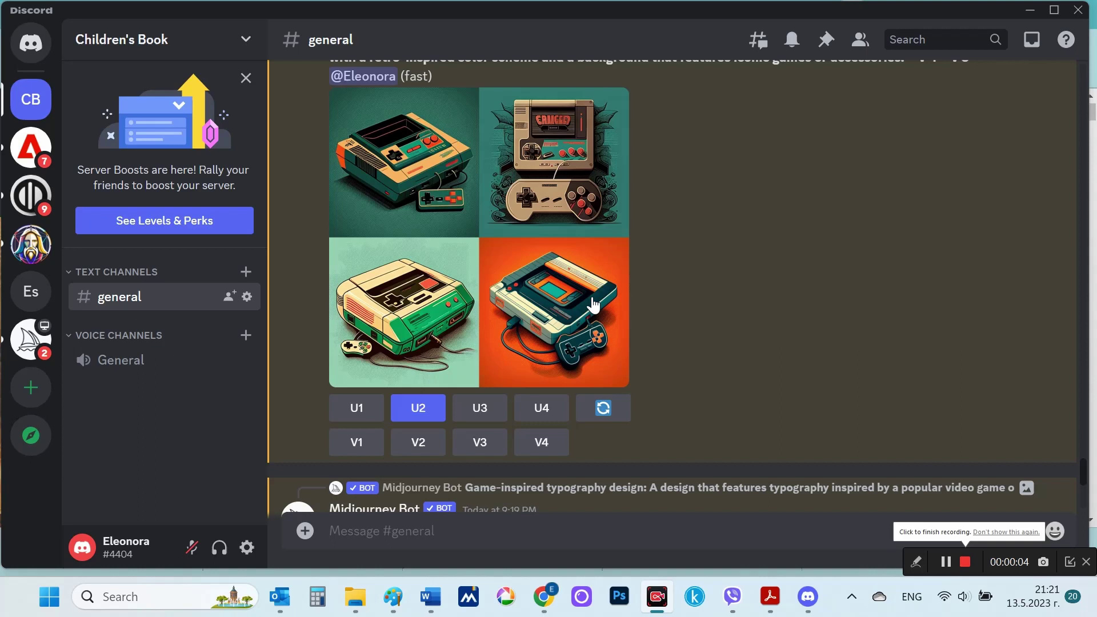
- Inspect the retro game console design grid
click(546, 238)
click(756, 362)
scroll(759, 364, down, 5)
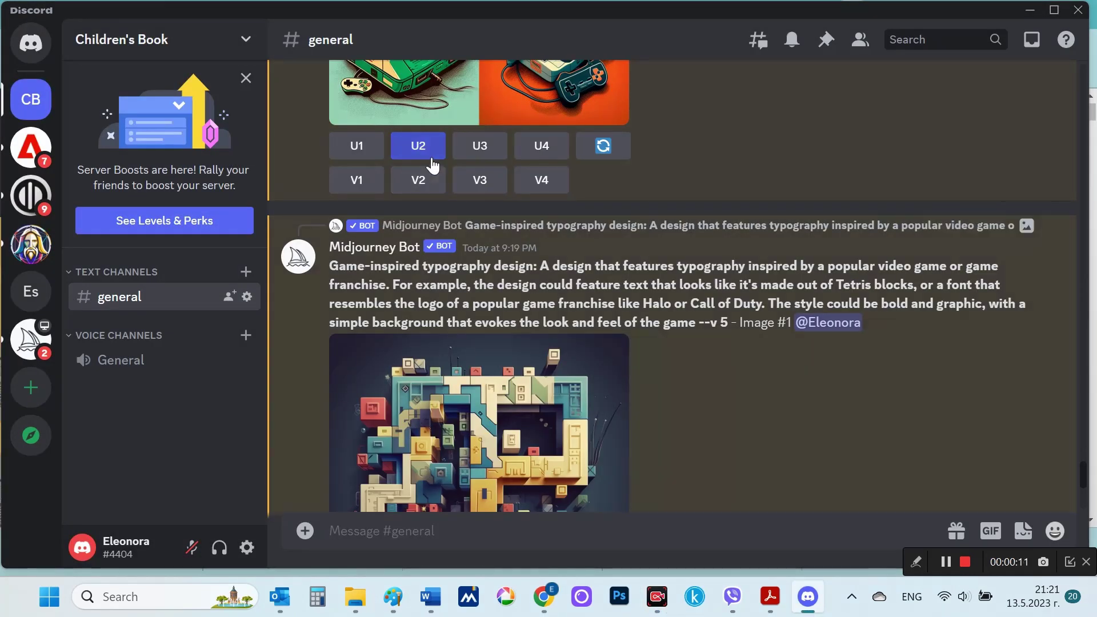
scroll(433, 165, down, 5)
- View the three game-inspired typography design images one by one
click(589, 259)
click(783, 329)
scroll(783, 329, down, 4)
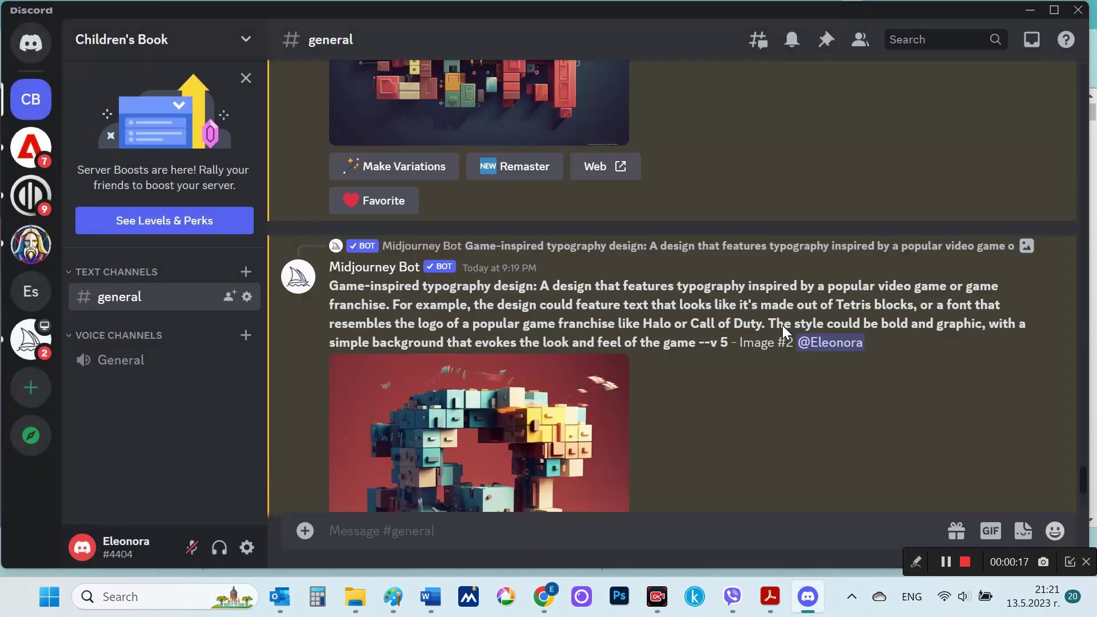
scroll(783, 325, down, 4)
click(480, 286)
click(807, 333)
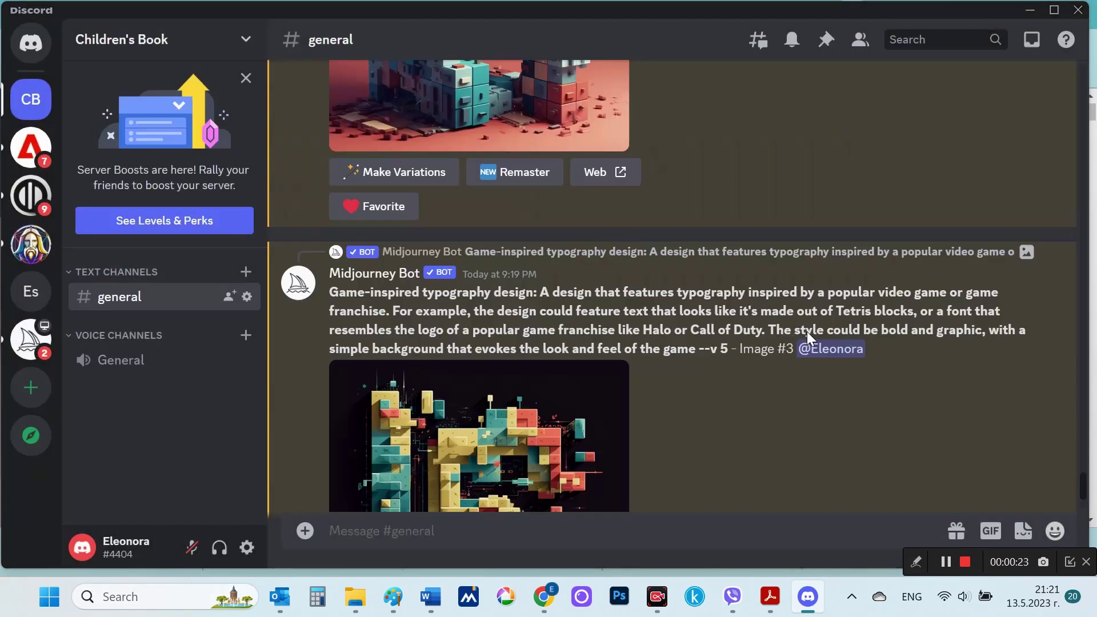
scroll(807, 333, down, 5)
click(577, 269)
click(789, 328)
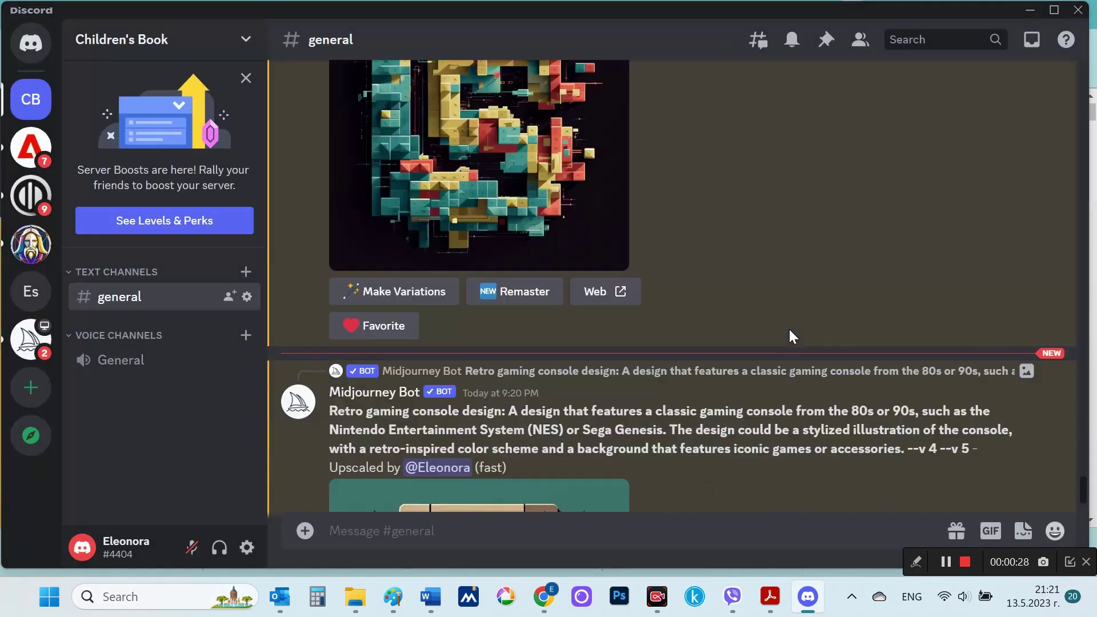
scroll(789, 328, down, 4)
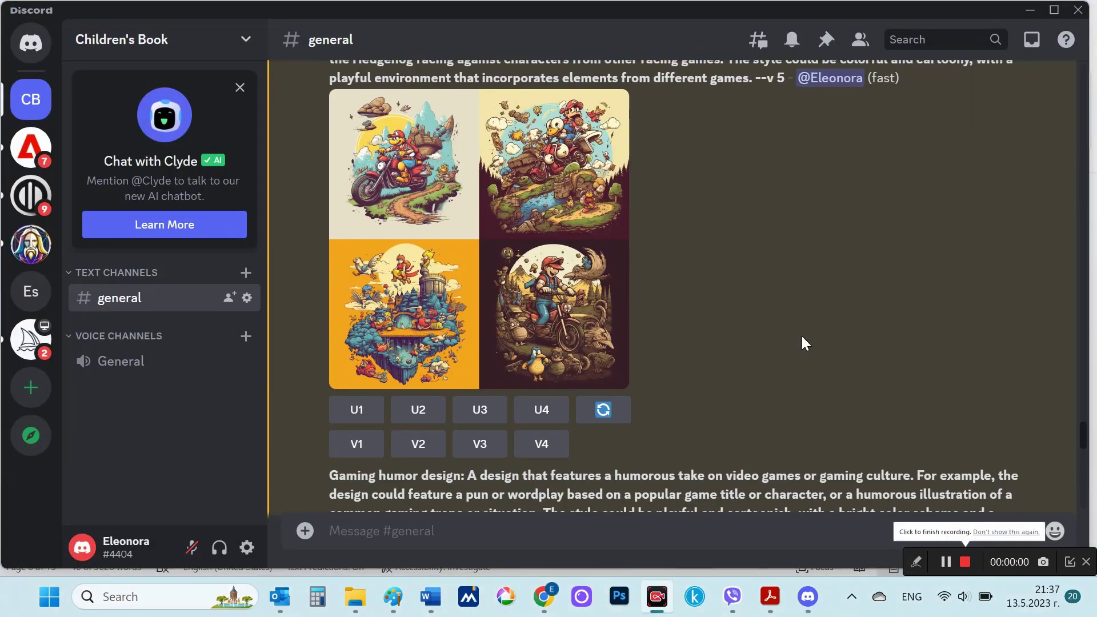
scroll(801, 343, up, 2)
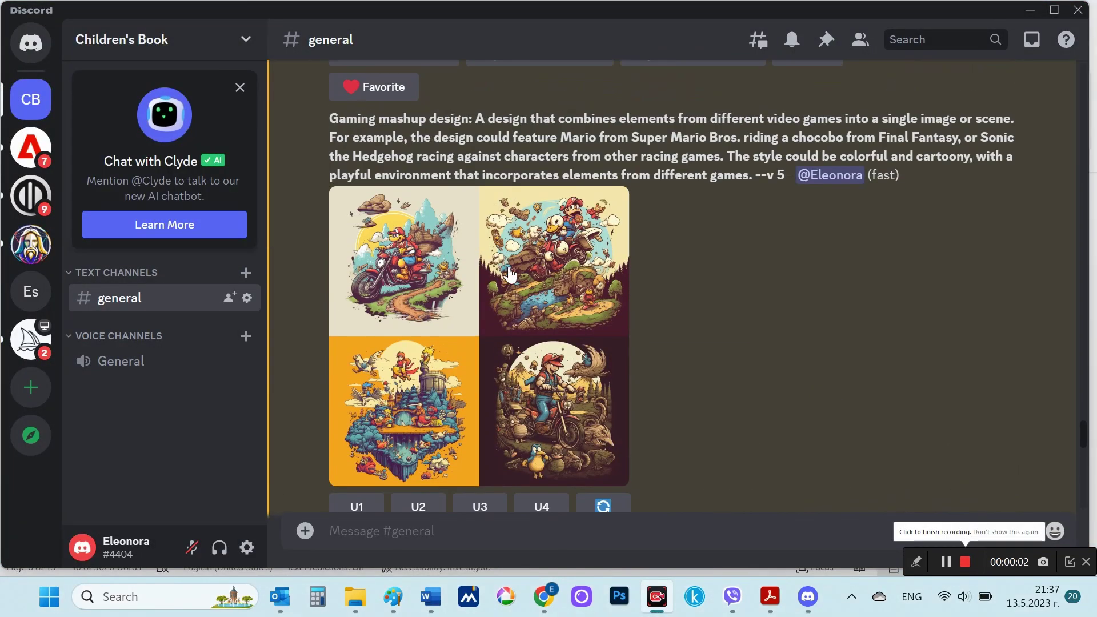
- Inspect the gaming mashup grid and upscale images 1, 3 and 4
click(503, 262)
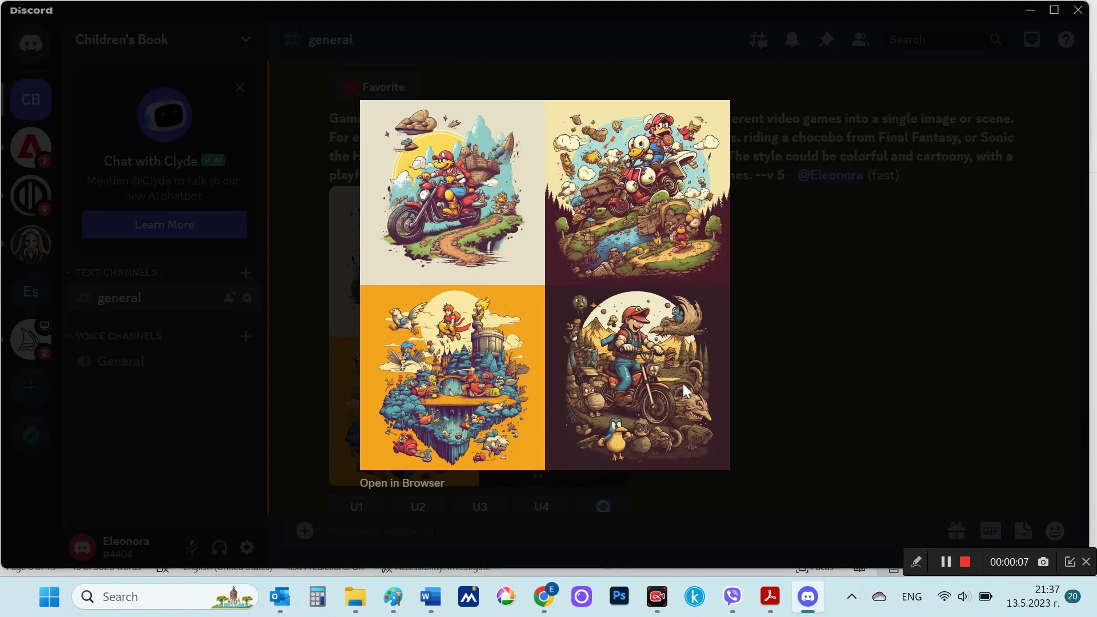
click(825, 386)
scroll(735, 369, down, 3)
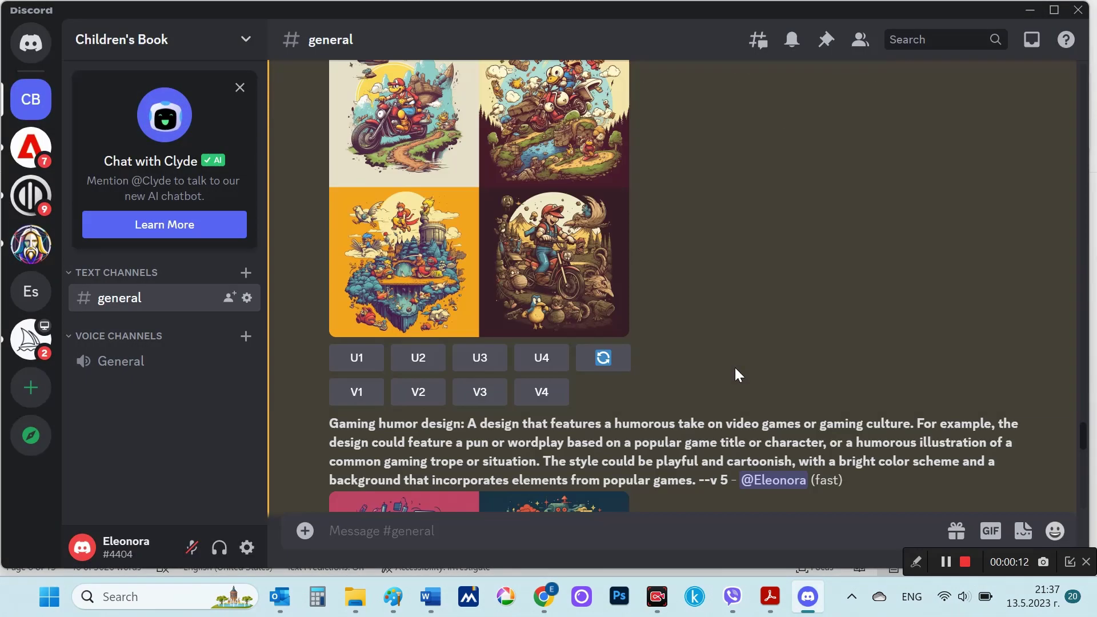
click(356, 357)
click(483, 360)
click(542, 359)
scroll(545, 366, down, 5)
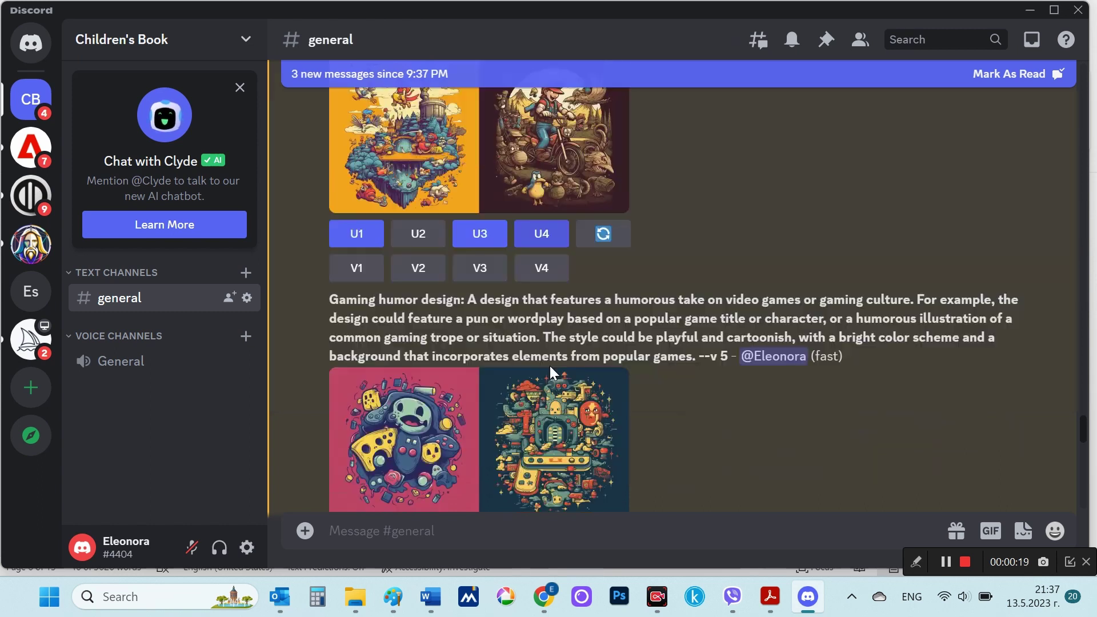
- Check the gaming humor grid, then upscale images 1 and 4 of the next gaming mashup grid
click(518, 345)
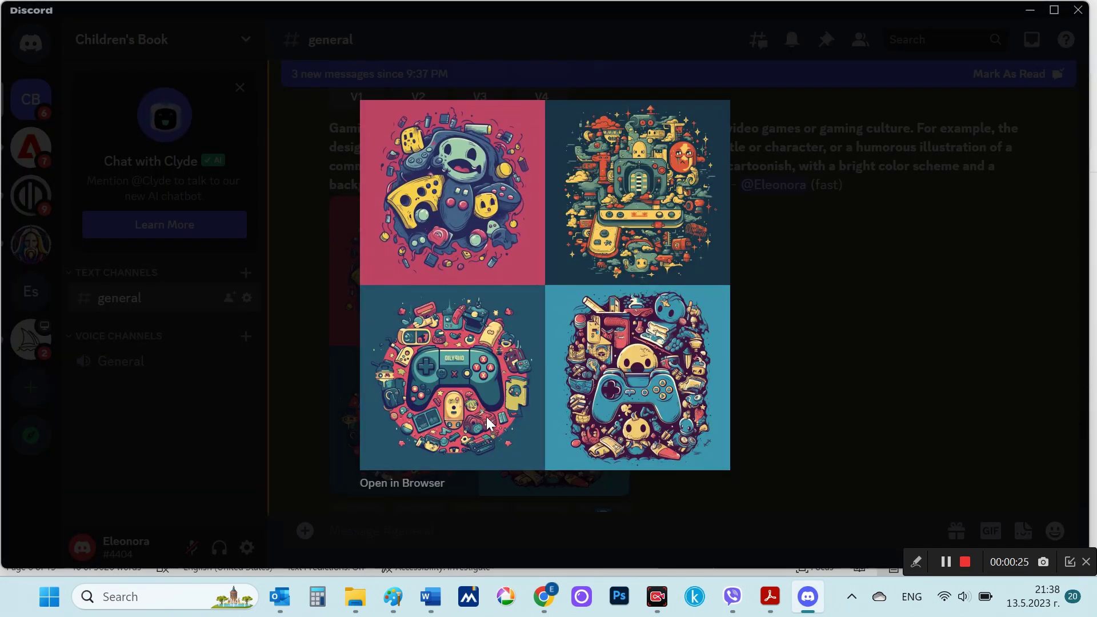
click(795, 378)
scroll(574, 406, down, 1)
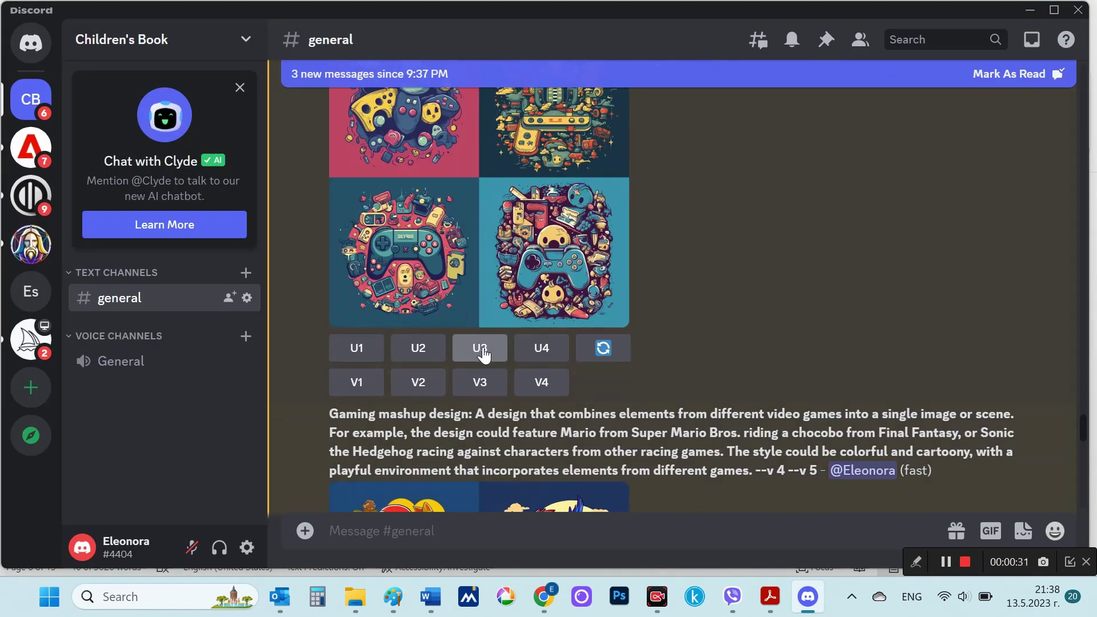
scroll(702, 353, down, 5)
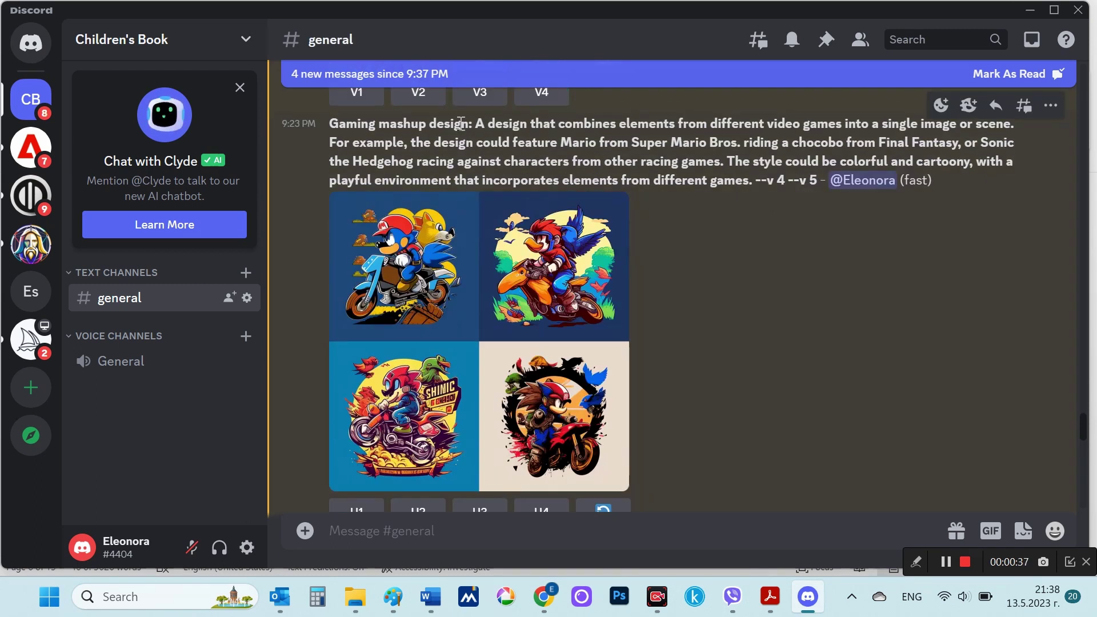
click(499, 348)
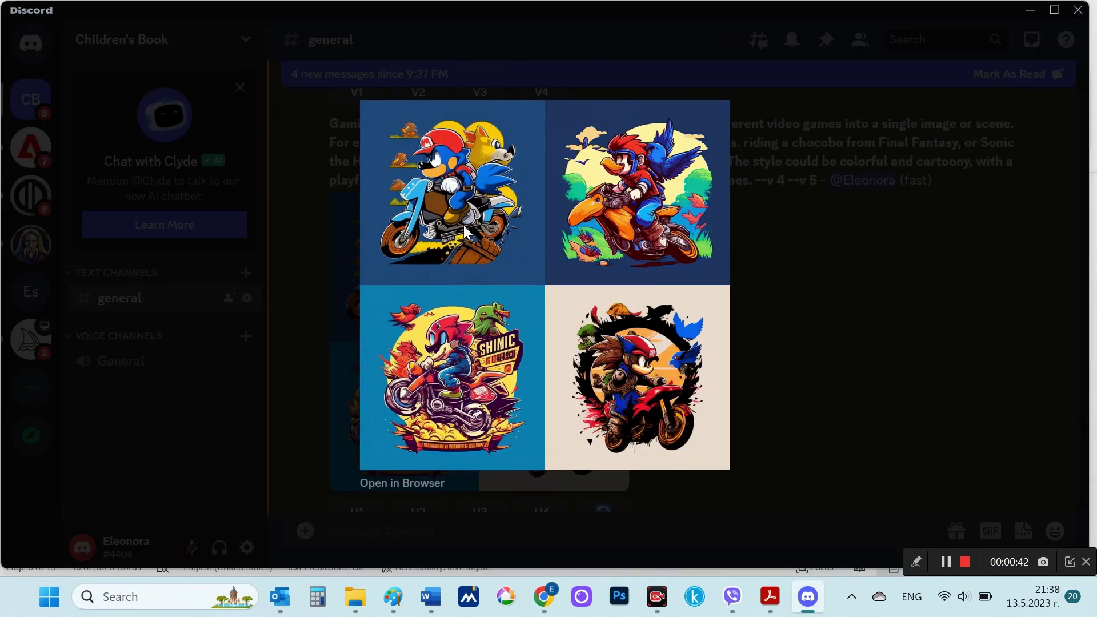
click(770, 343)
scroll(686, 372, down, 1)
click(357, 479)
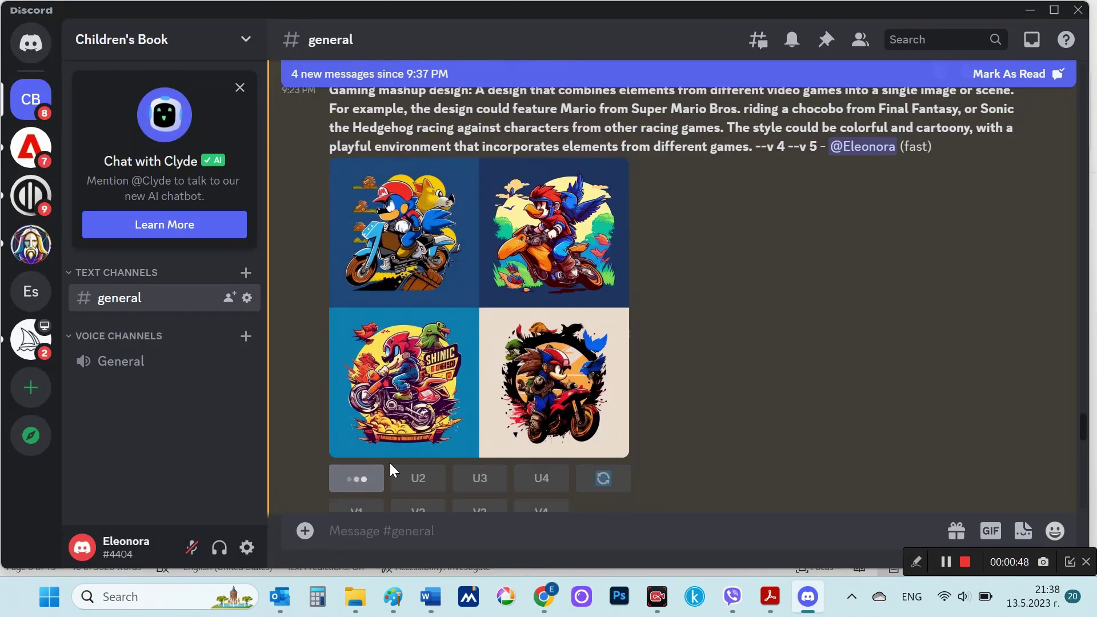
click(542, 478)
- Upscale the fourth viral video design image
scroll(749, 414, down, 6)
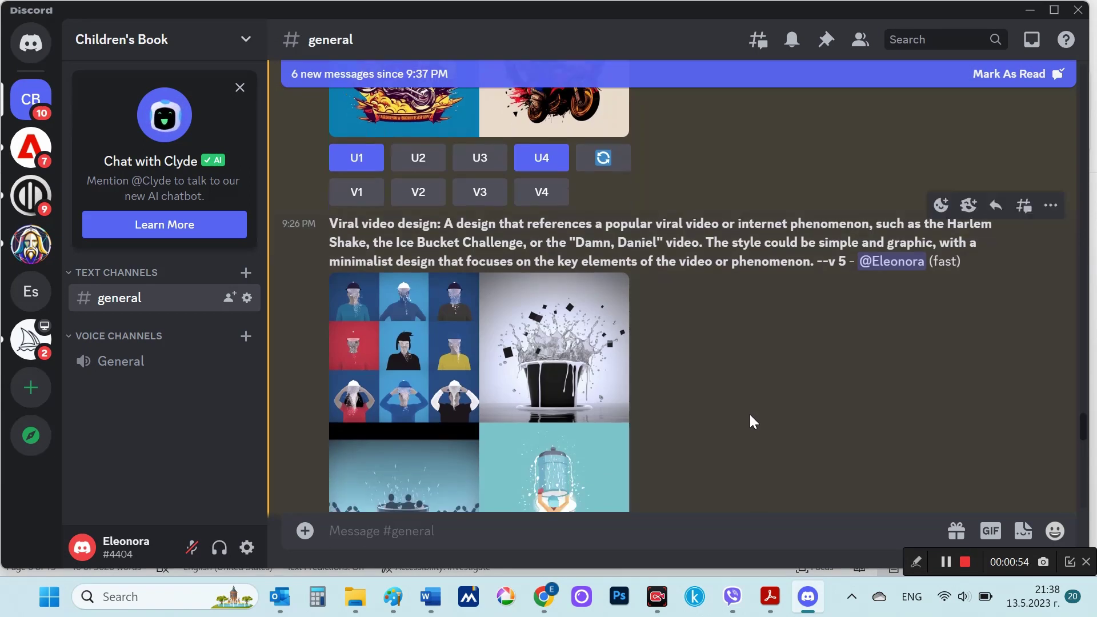
scroll(673, 393, down, 4)
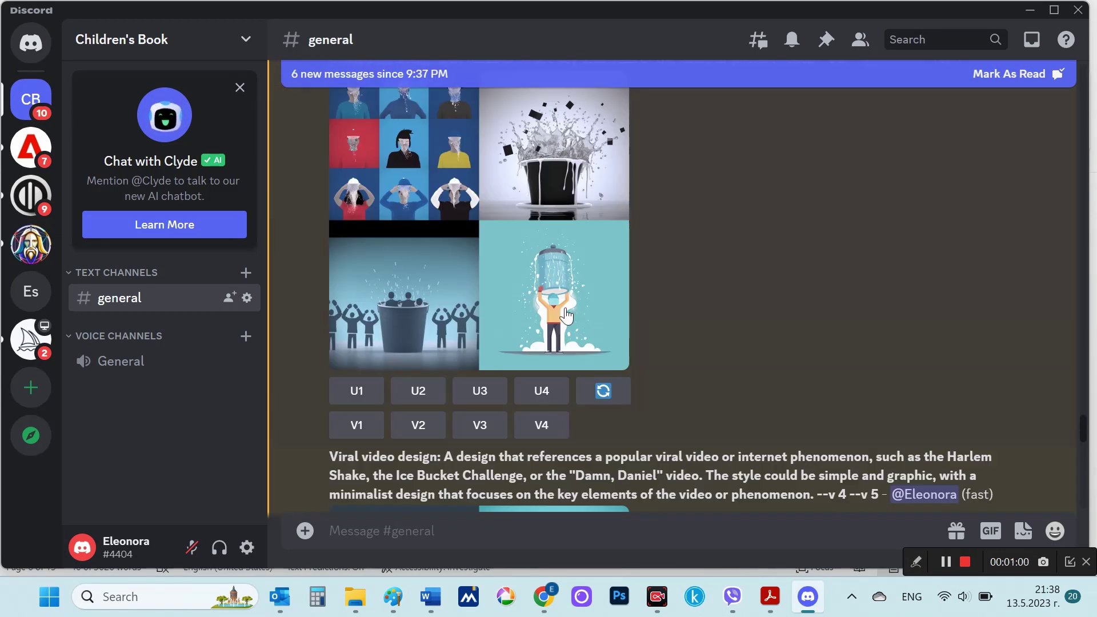
click(542, 390)
scroll(756, 359, down, 5)
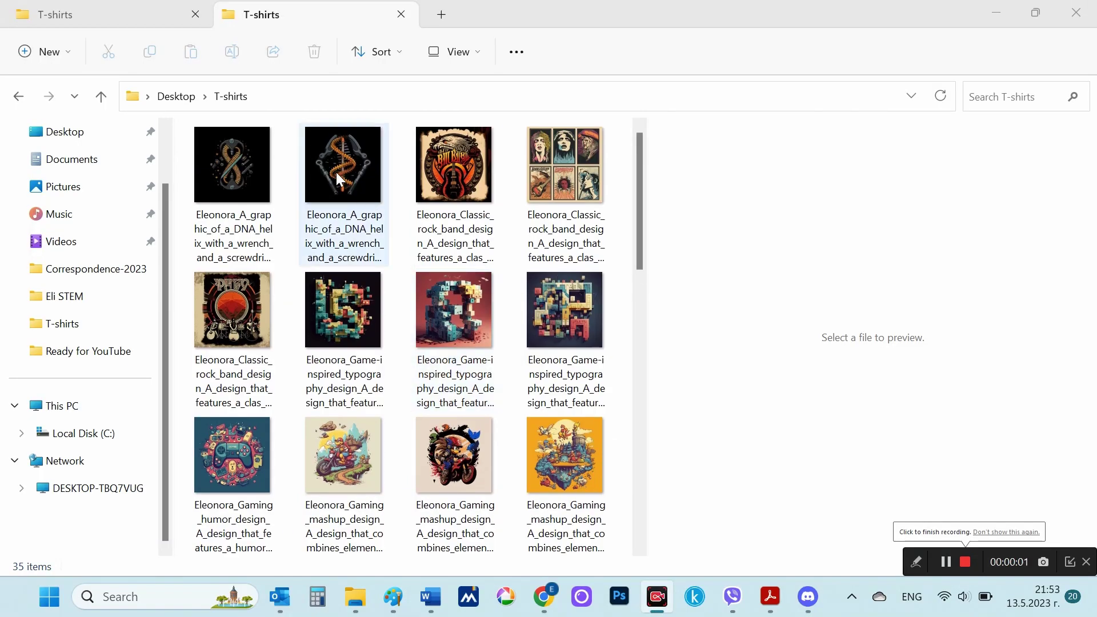
- Preview the T-shirts folder images, from the DNA helix through the vintage toy designs
click(336, 173)
key(Right)
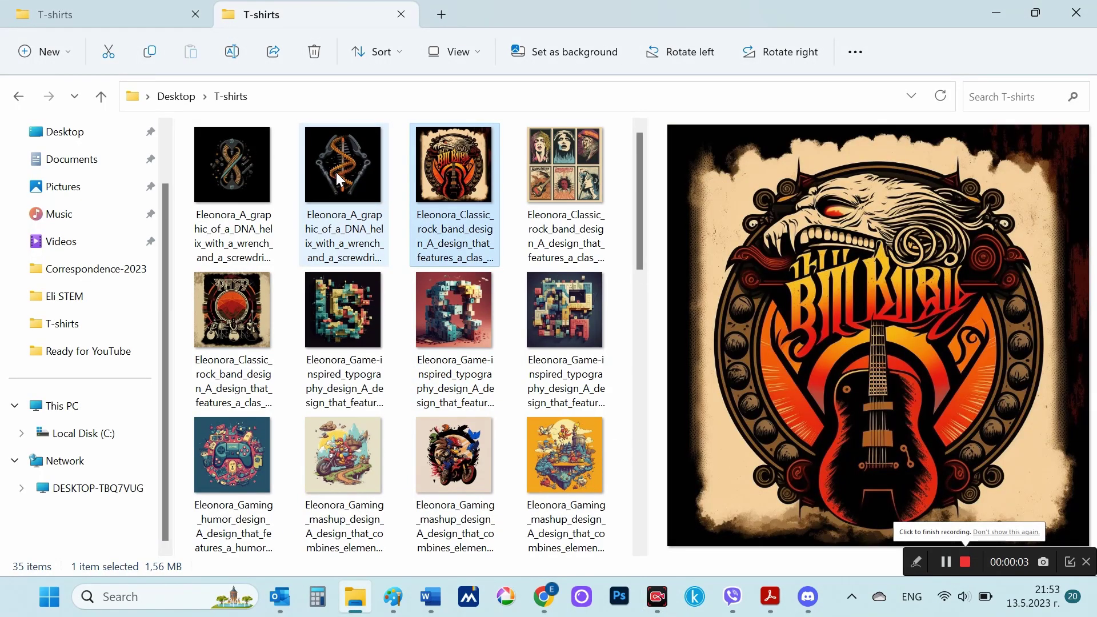
key(Right)
key(Right)
key(Right)
key(Right)
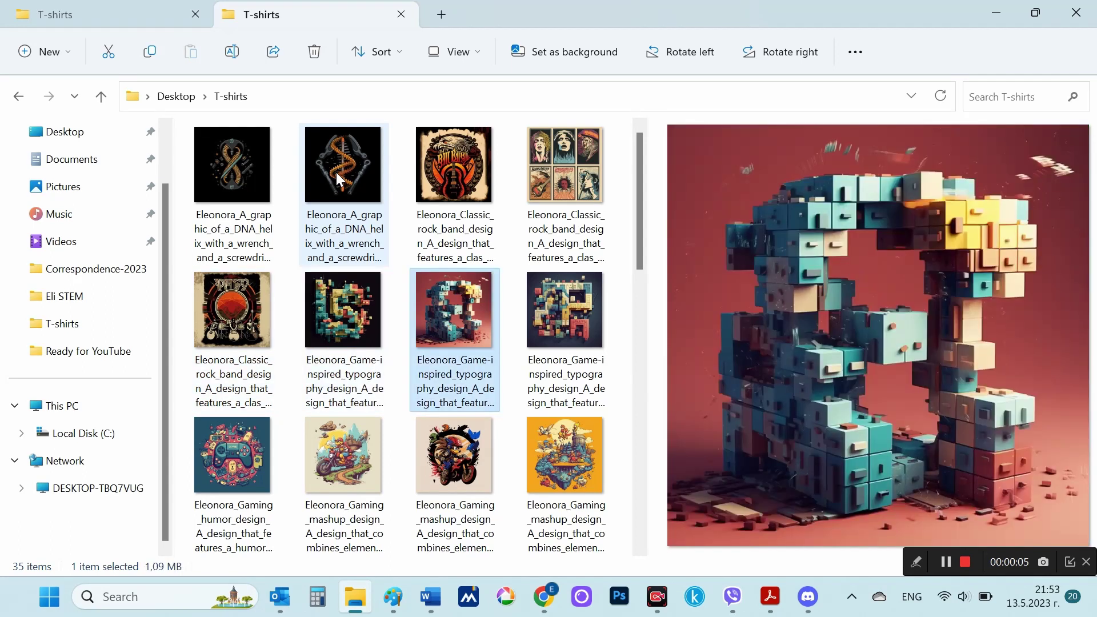
key(Right)
key(Right)
key(Right)
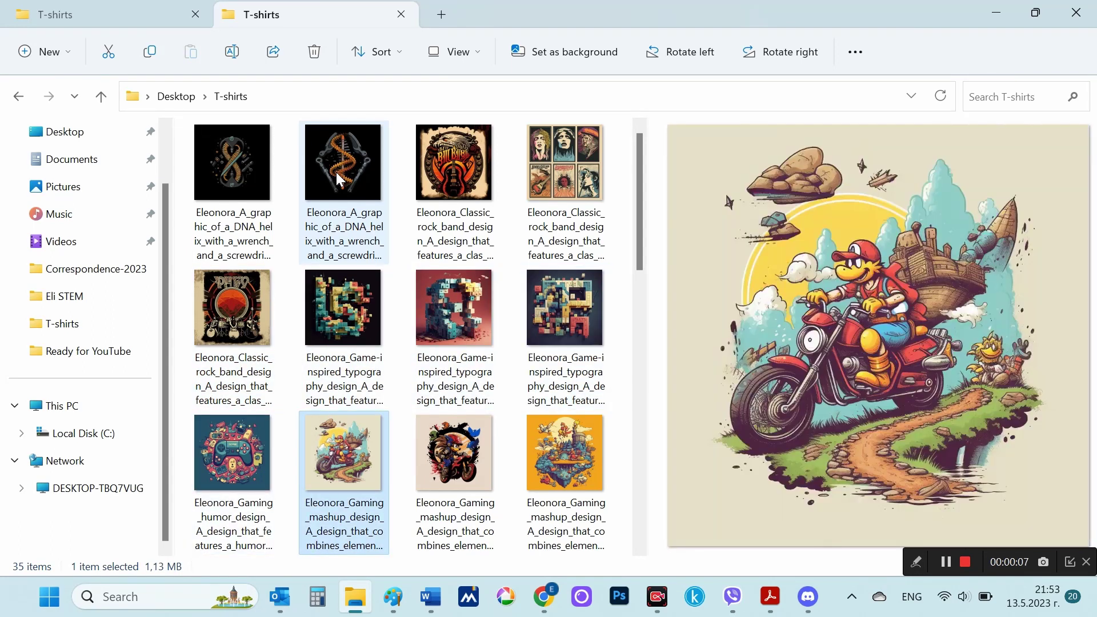
key(Right)
key(Right)
key(Right)
key(Right)
key(Right)
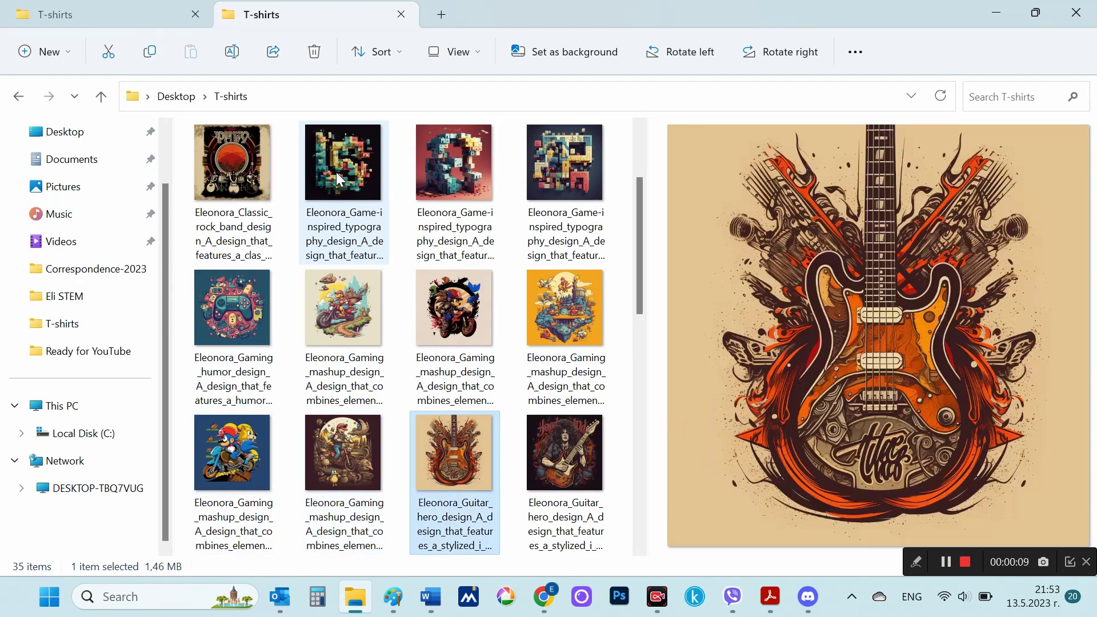
key(Right)
key(Right)
key(Right)
key(Right)
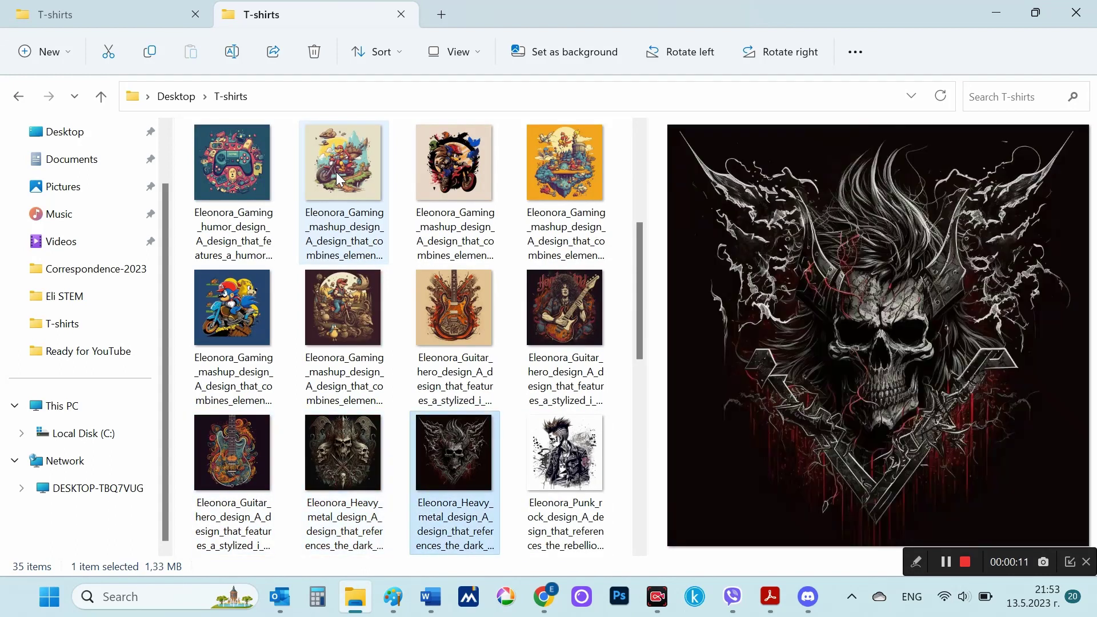
key(Right)
key(Right)
key(Right)
key(Right)
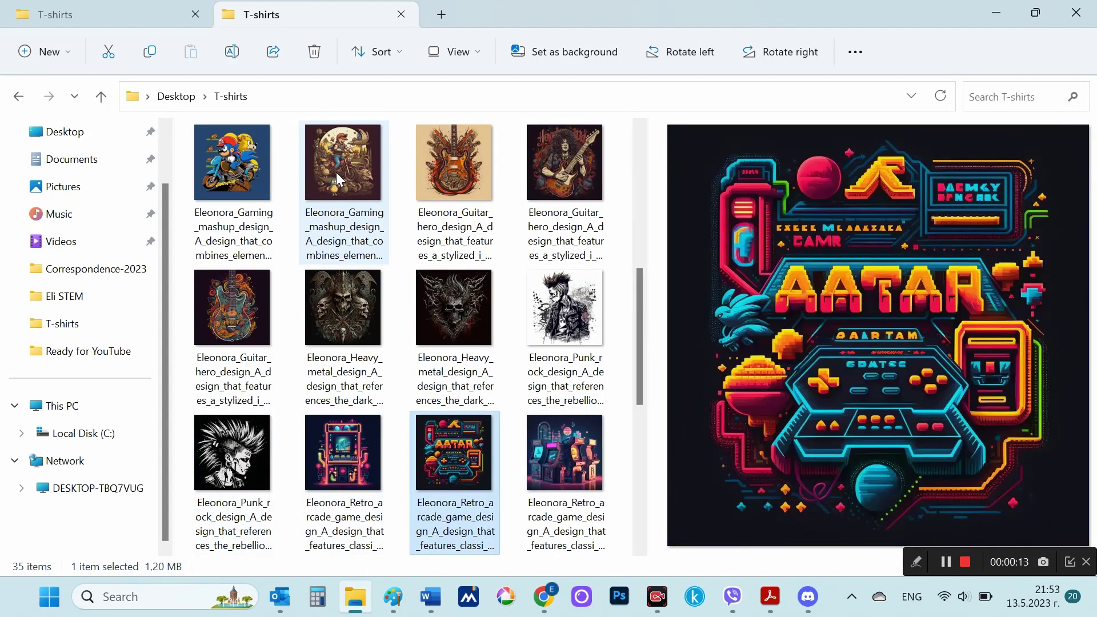
key(Right)
key(Right)
key(Right)
key(Right)
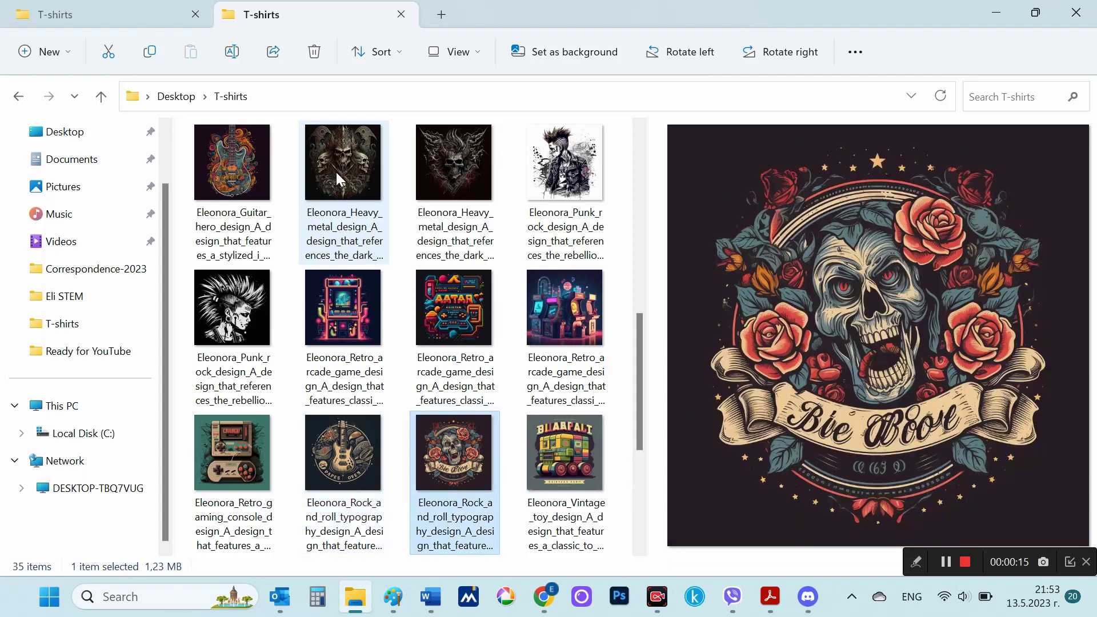
key(Right)
key(Right)
key(Right)
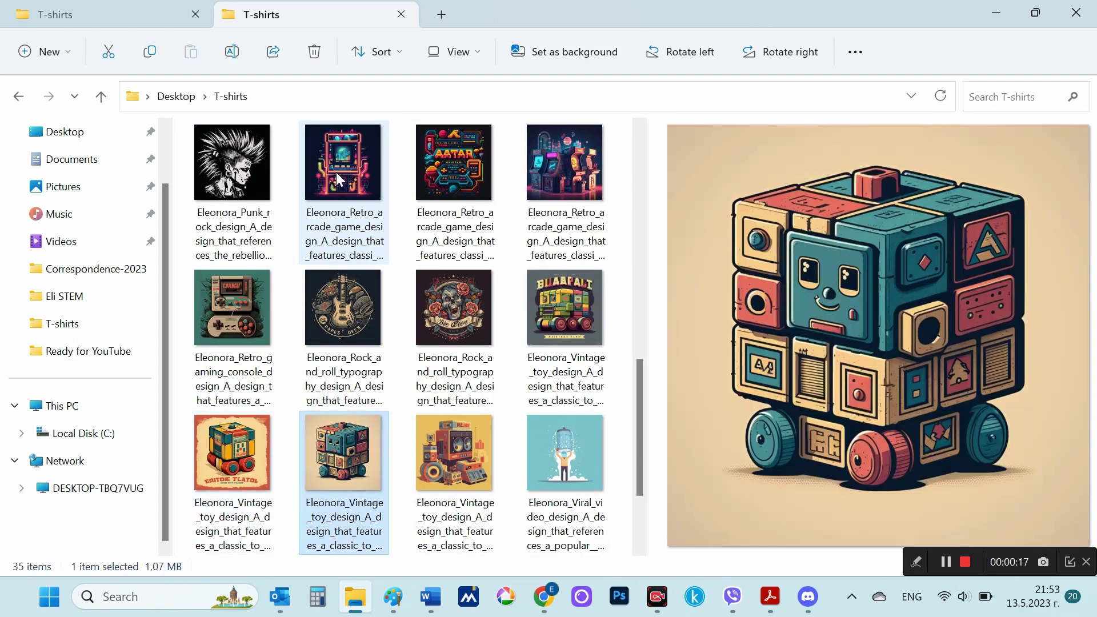
key(Right)
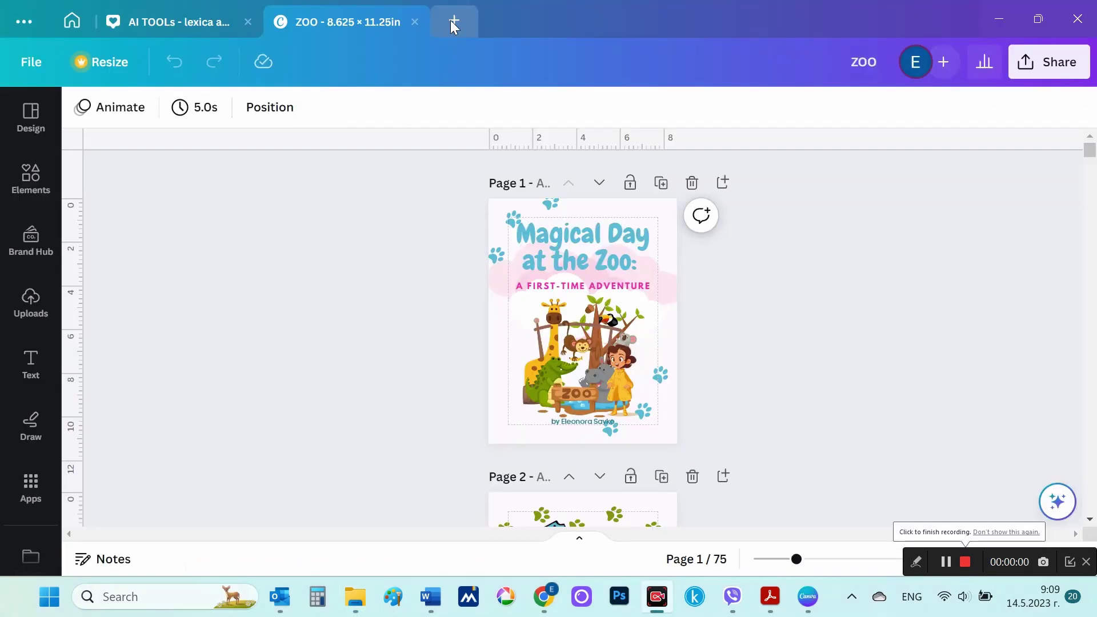
click(454, 21)
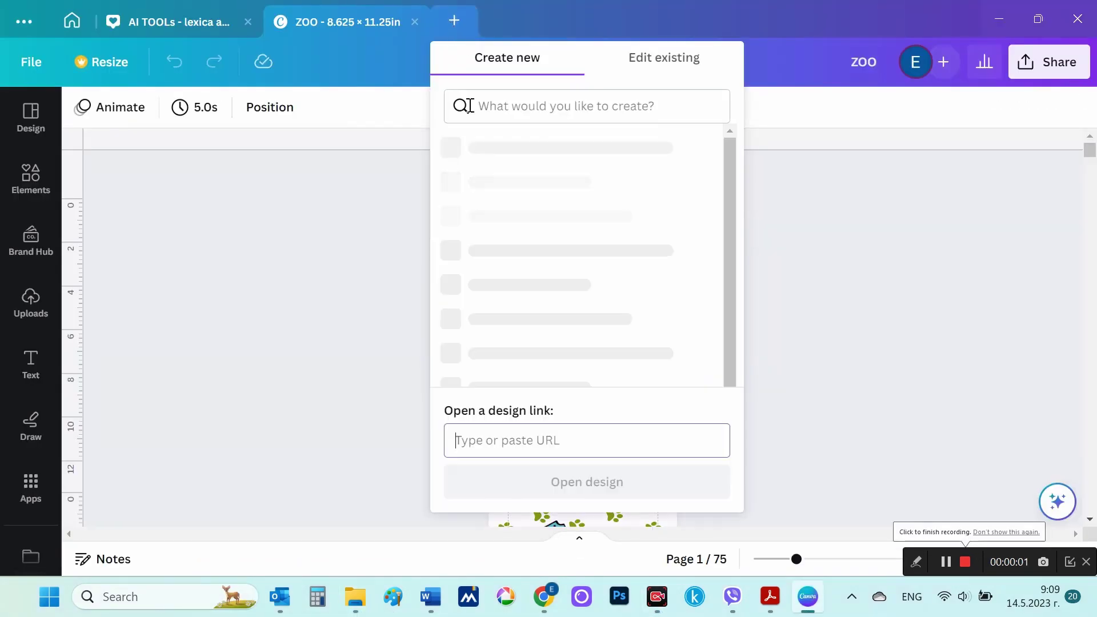
- Create a custom-size Canva design of 4500 × 4500 px
click(519, 163)
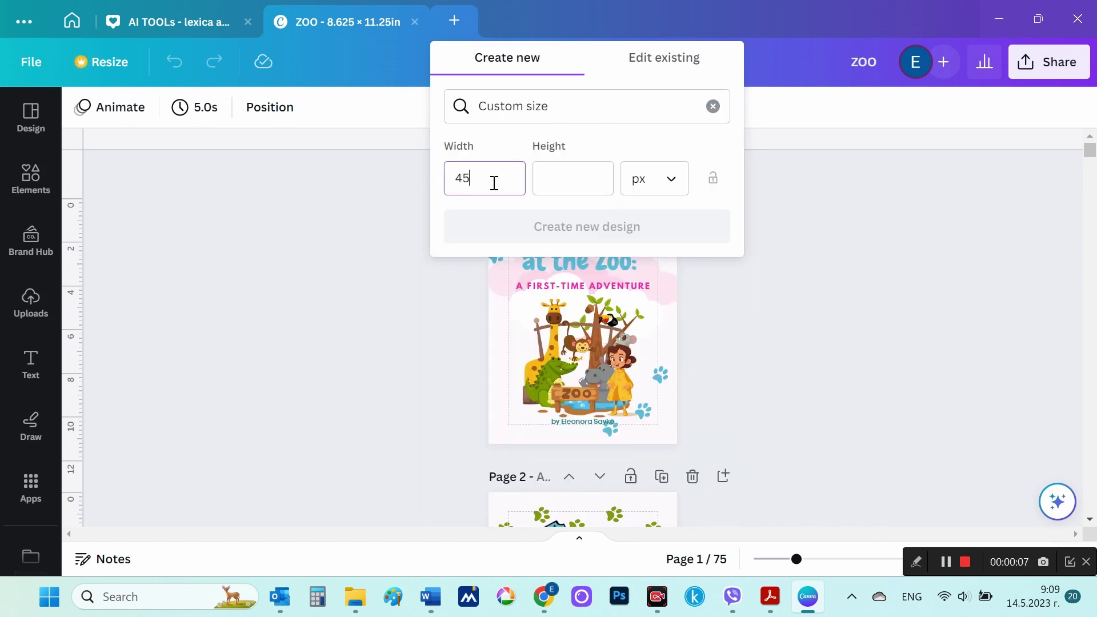
click(578, 184)
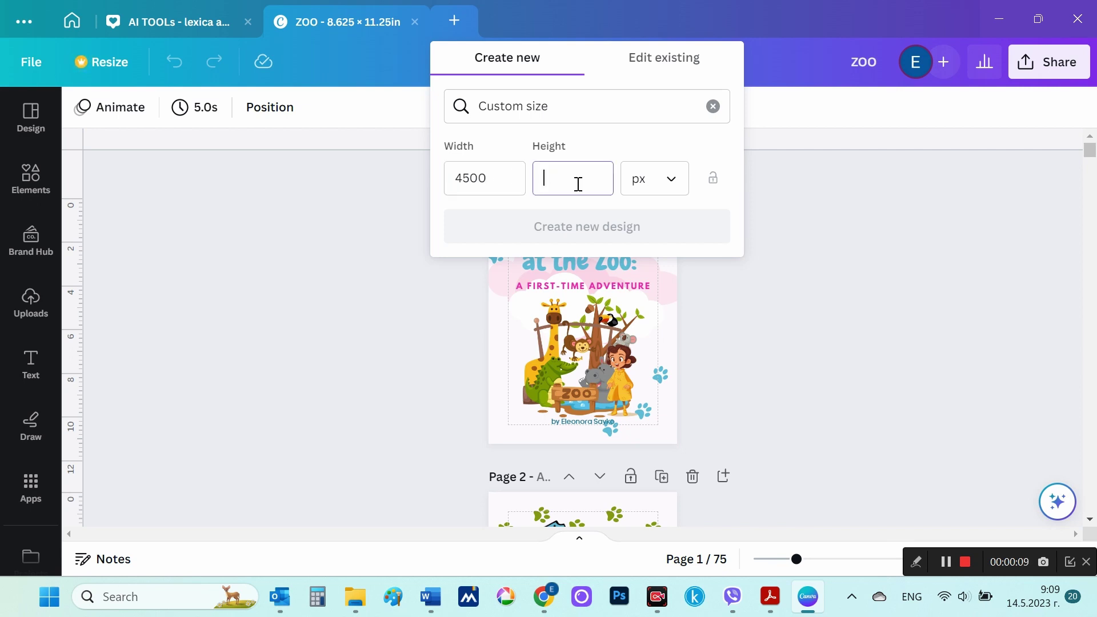
text(4500)
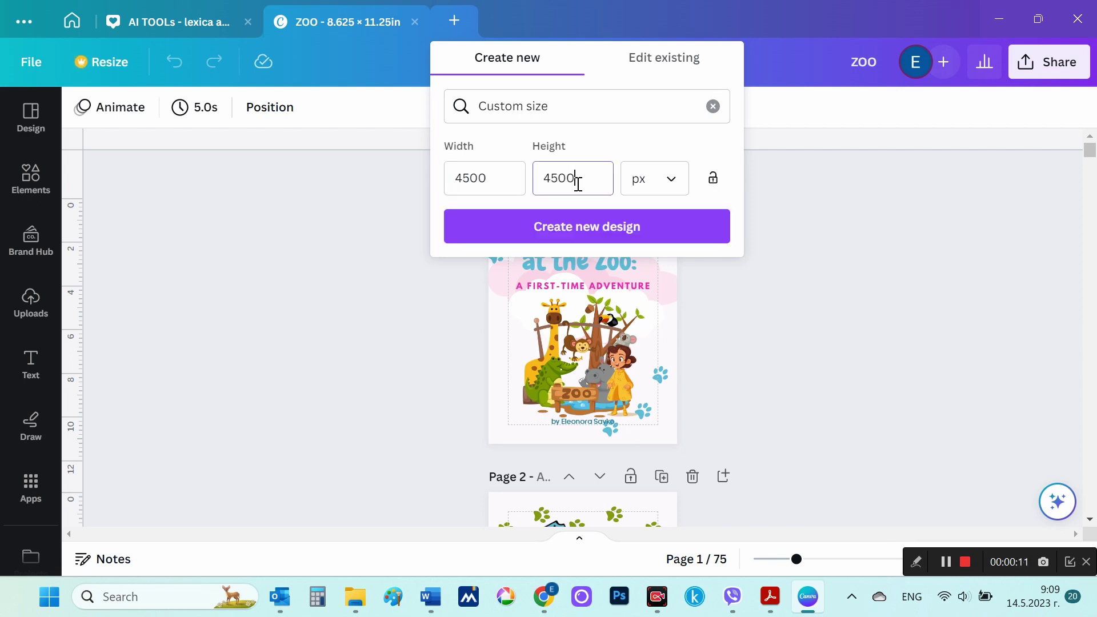
click(596, 233)
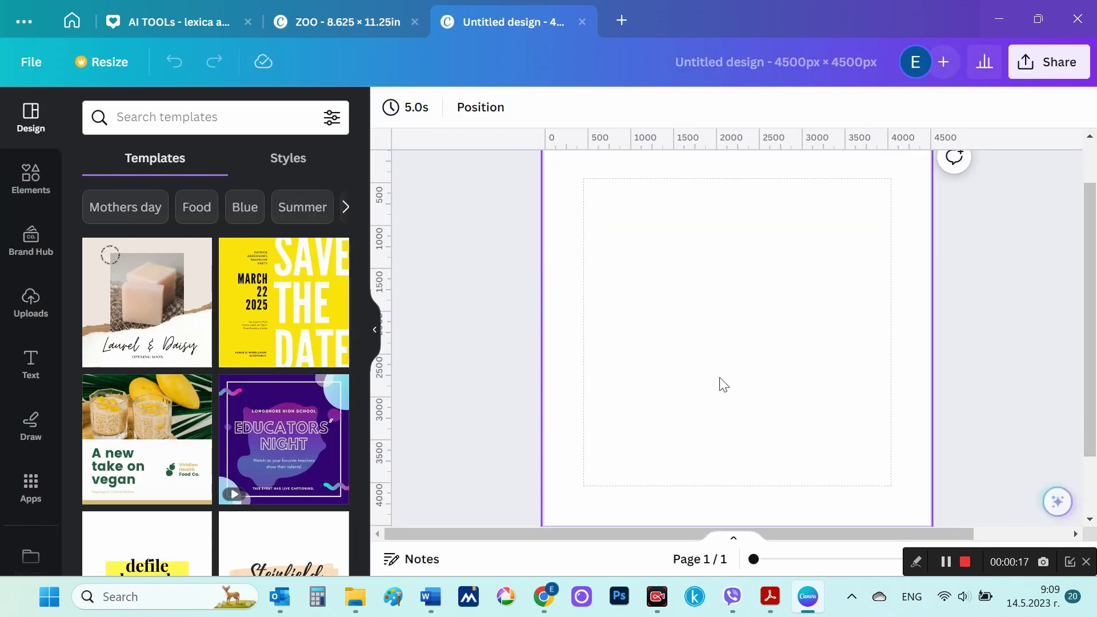
- Upload every T-shirts folder image, DNA helix through viral video, to Canva Uploads
click(27, 306)
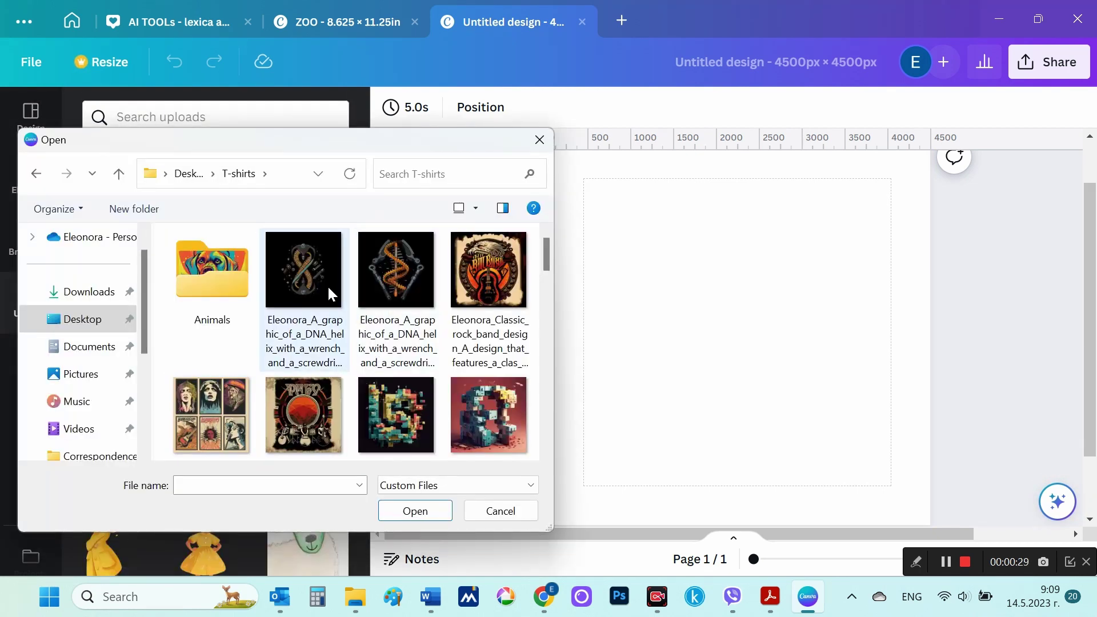
click(327, 285)
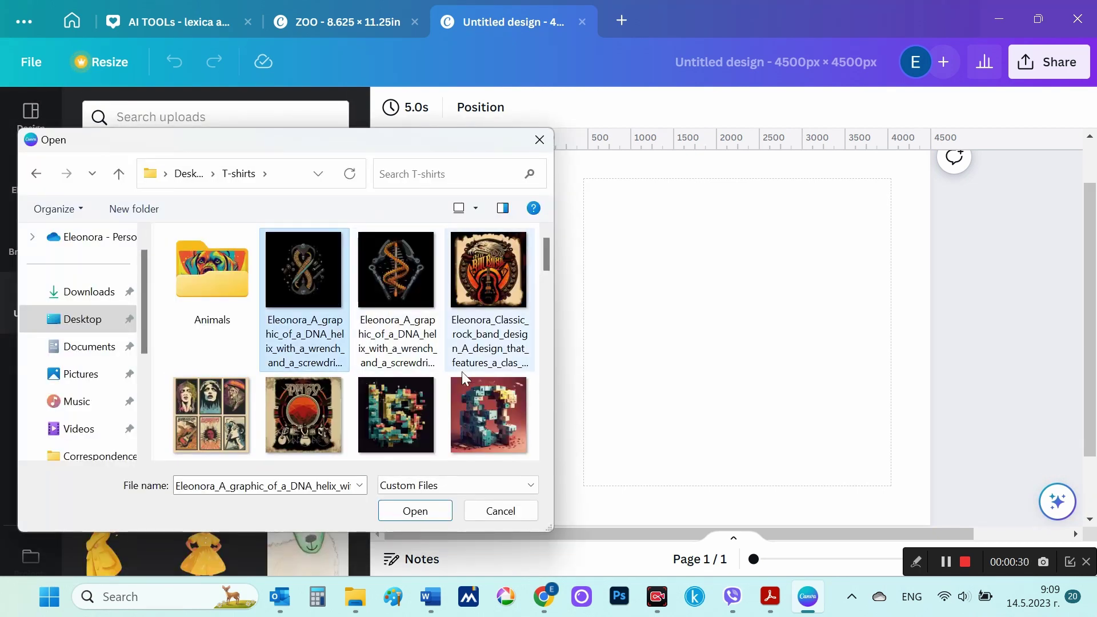
scroll(462, 374, down, 10)
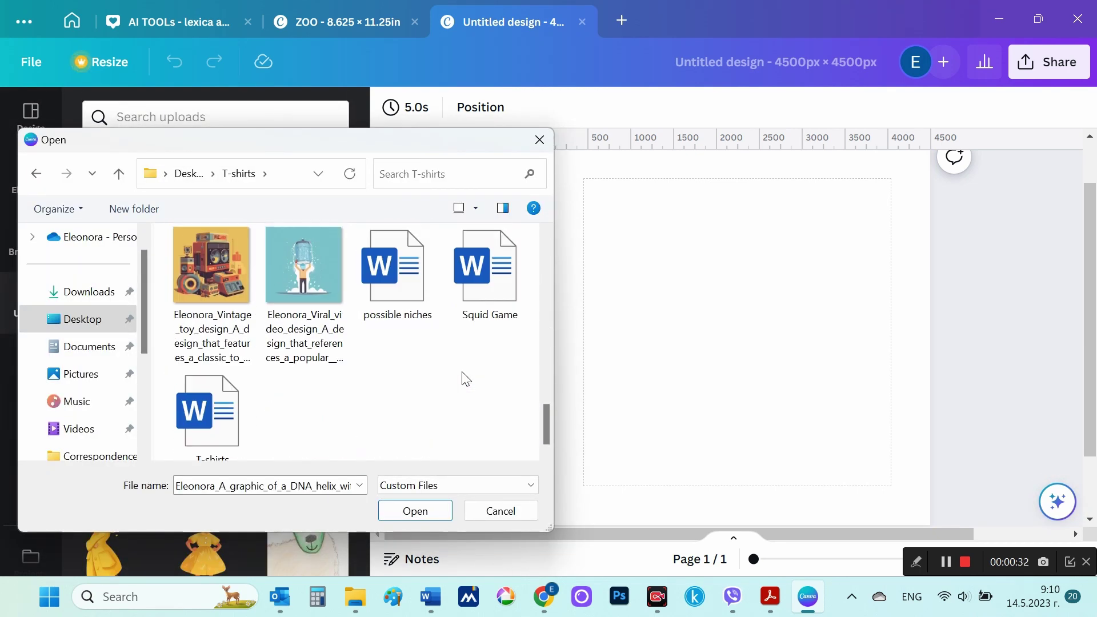
scroll(462, 378, up, 3)
shift+click(313, 411)
scroll(360, 395, up, 10)
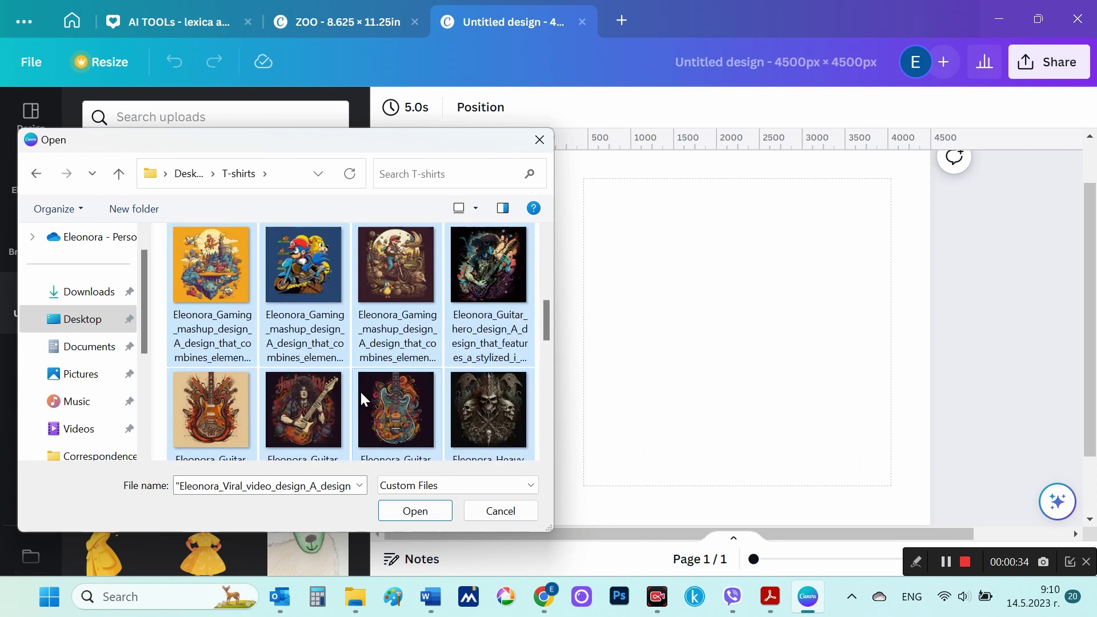
scroll(362, 394, down, 10)
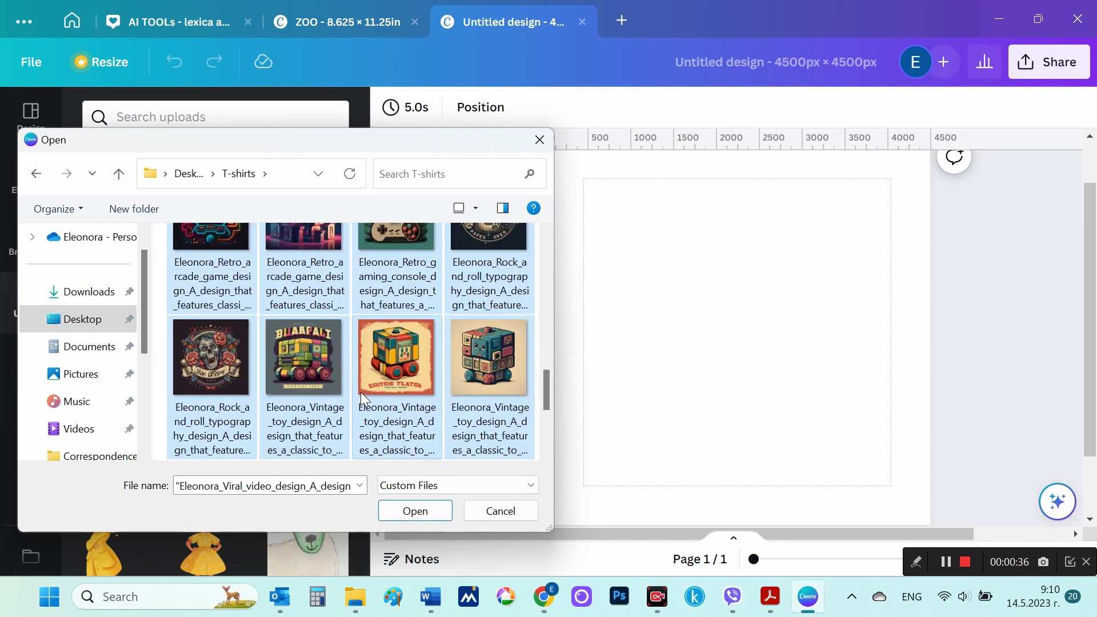
scroll(366, 403, up, 3)
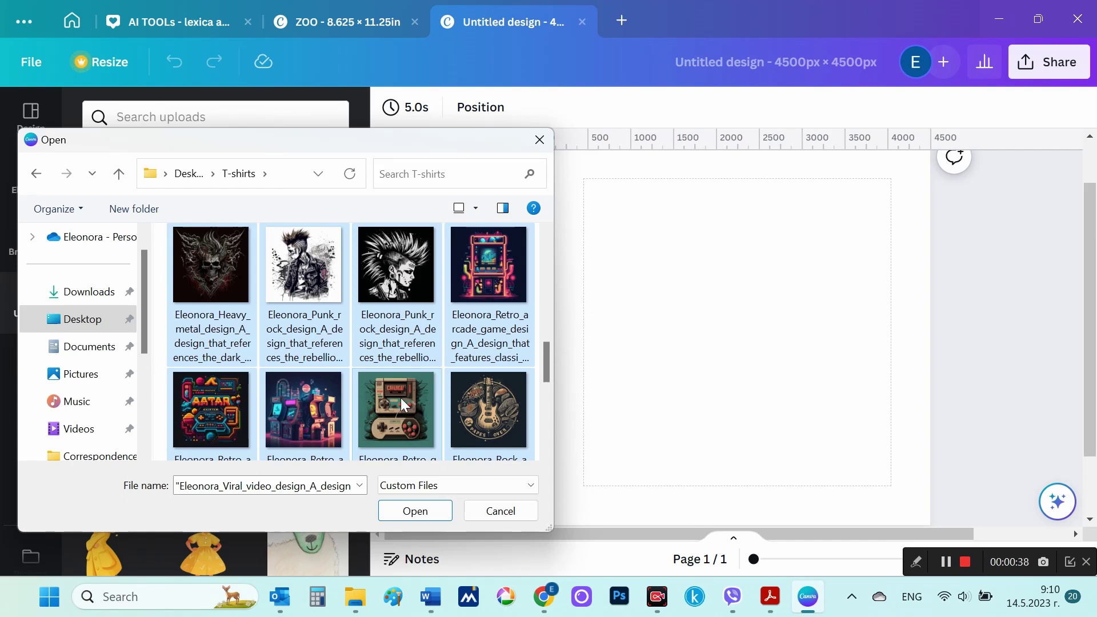
scroll(400, 398, up, 5)
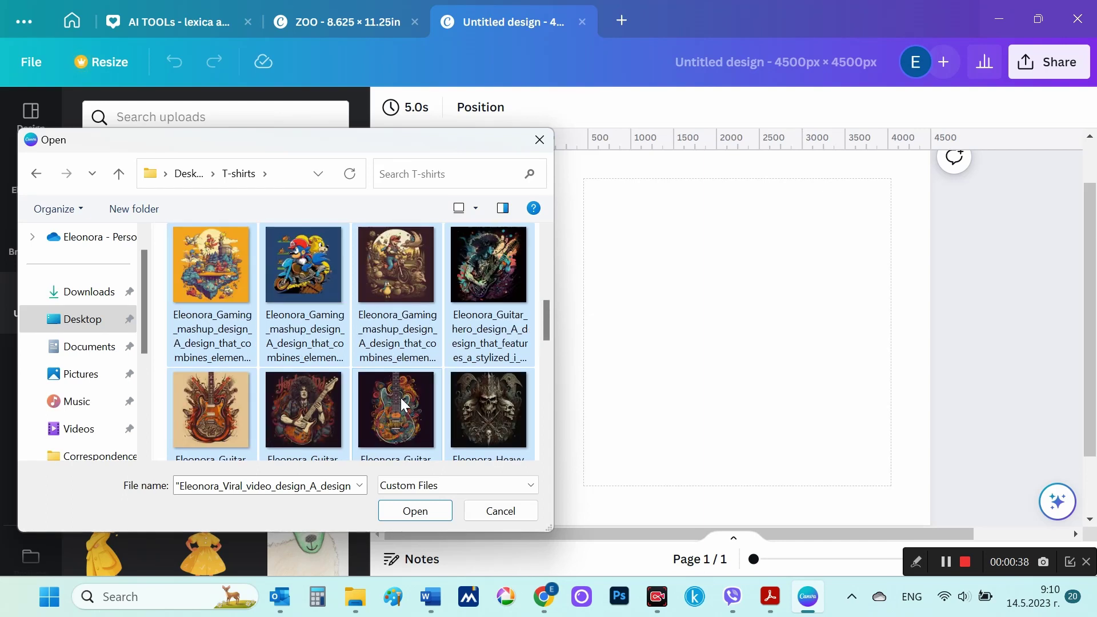
click(414, 511)
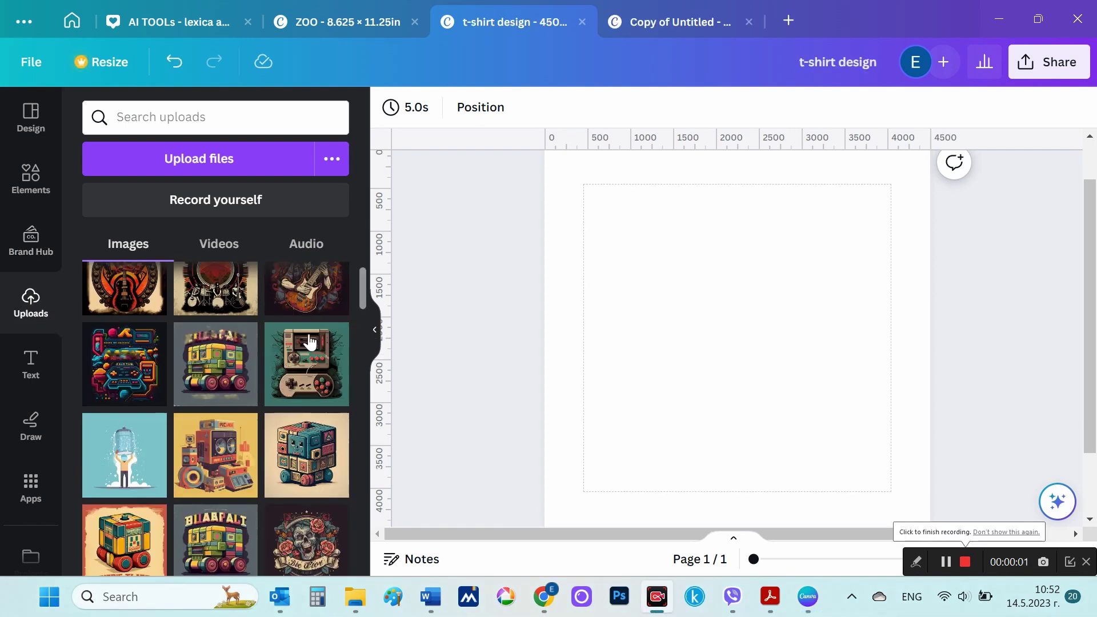
- Place and crop the retro game console image, then stretch it from the top-left to fill the page
click(309, 342)
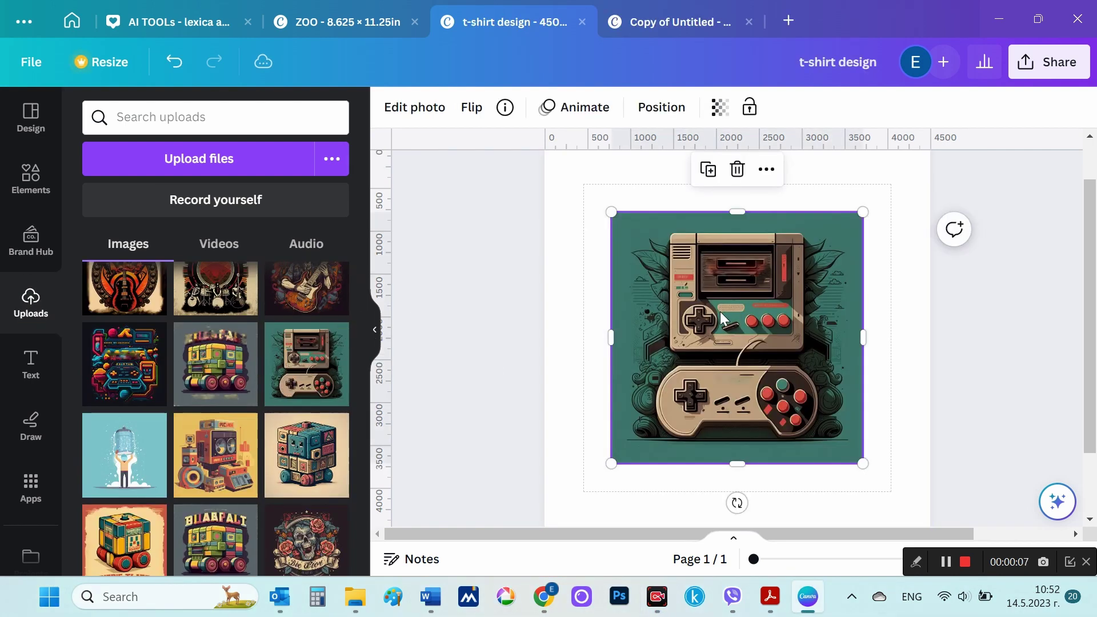
double_click(723, 317)
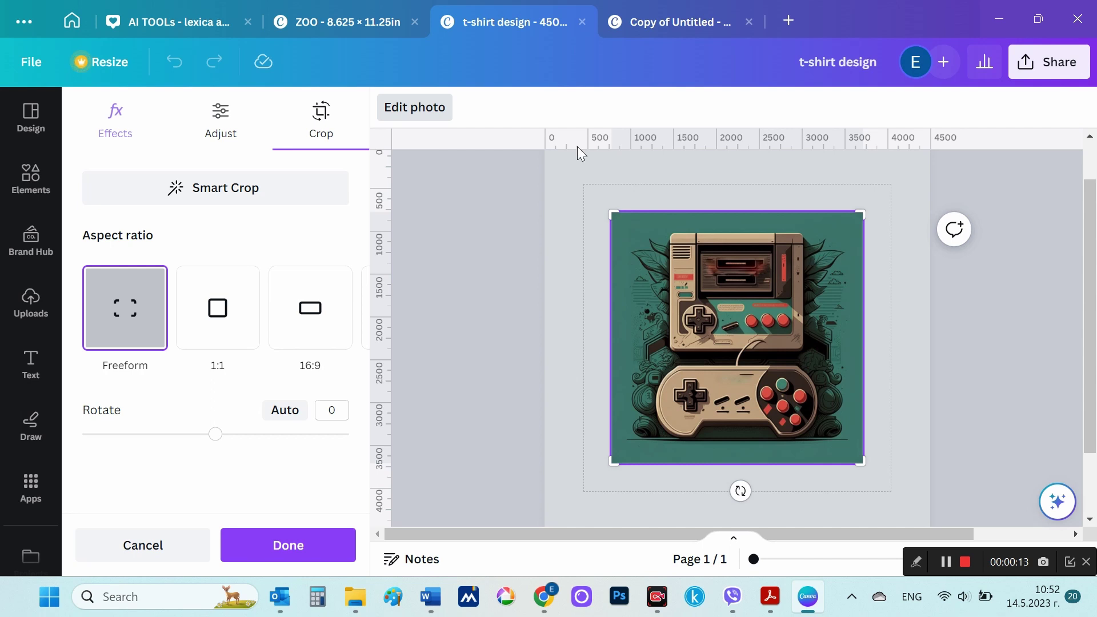
key(Return)
drag(722, 325, 673, 290)
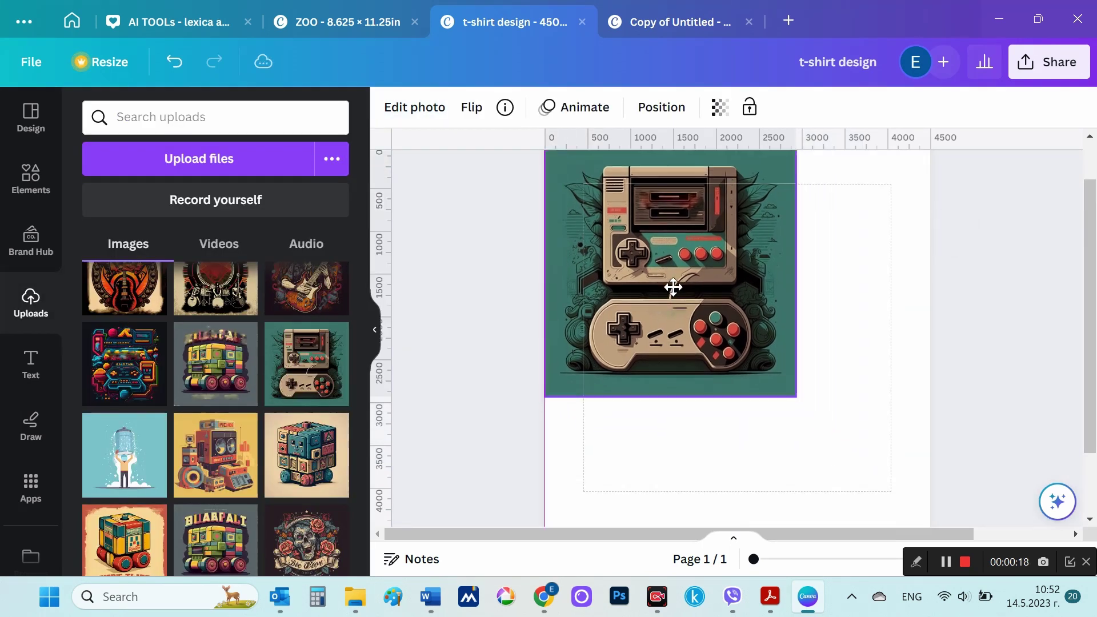
drag(796, 399, 930, 534)
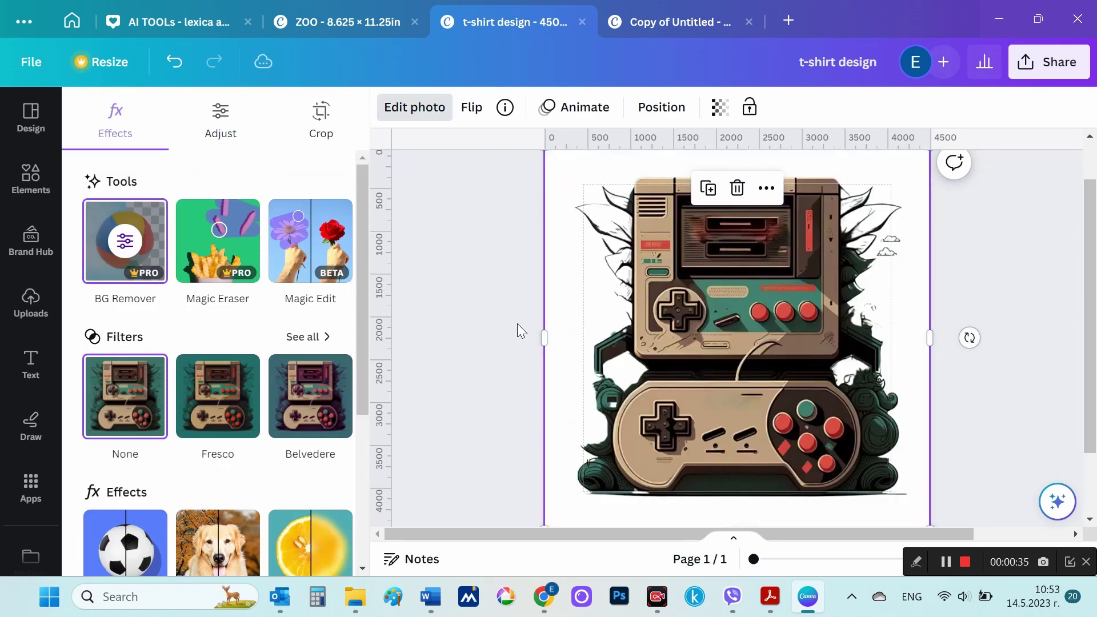
scroll(326, 372, down, 5)
click(497, 321)
scroll(512, 338, up, 1)
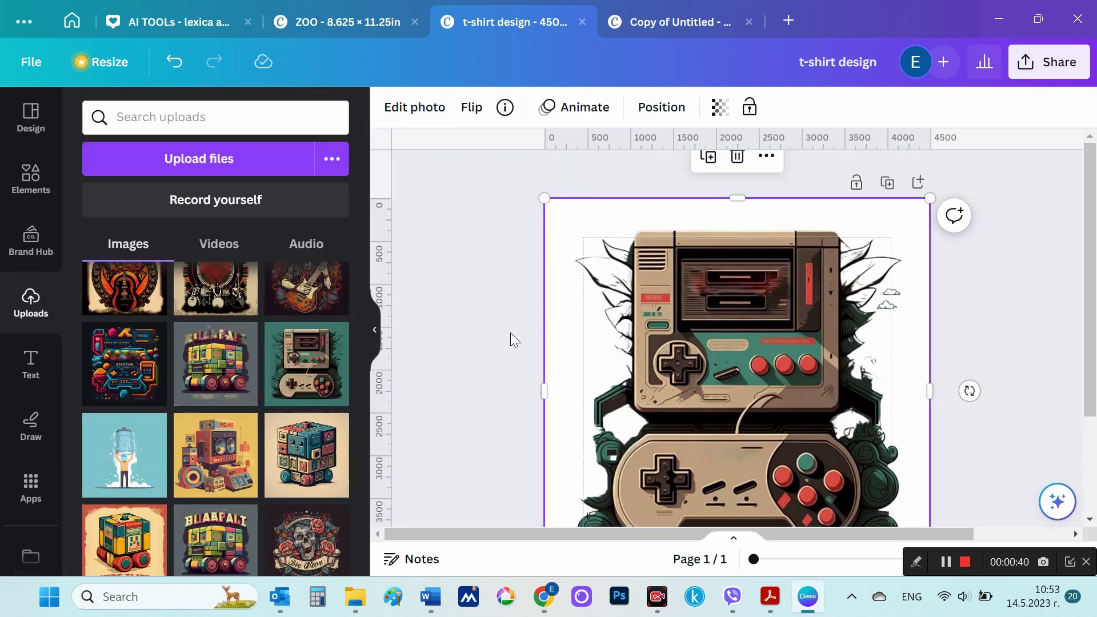
click(31, 365)
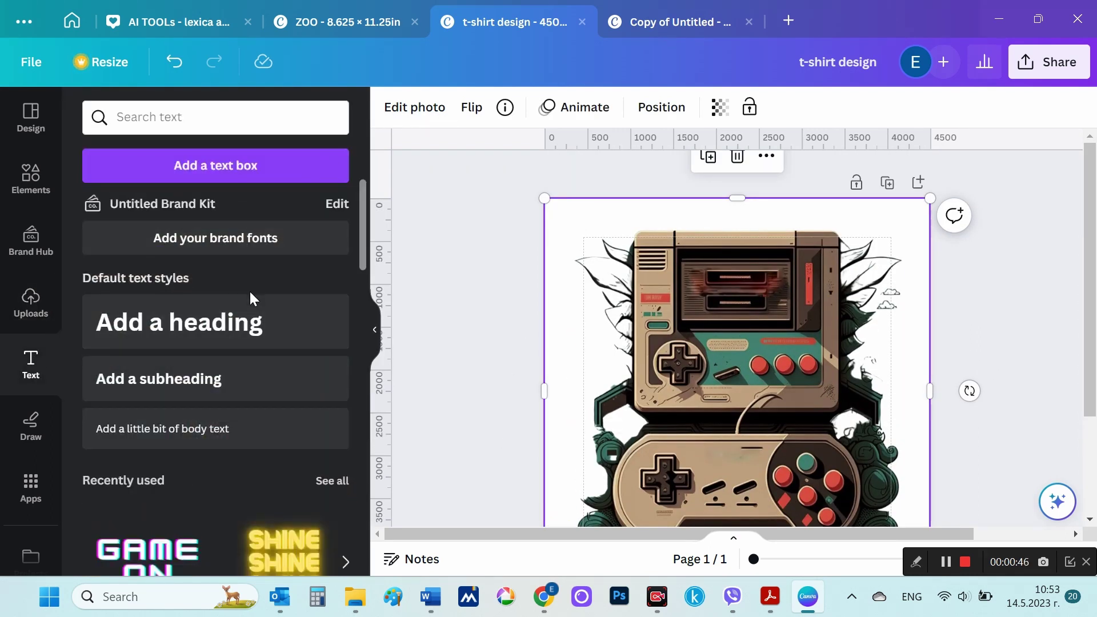
- Add the GAME ON text style, change it to EAT, SLEEP, GAME, REPEAT, and fit it to the console screen
scroll(250, 297, down, 2)
scroll(251, 317, down, 1)
click(148, 391)
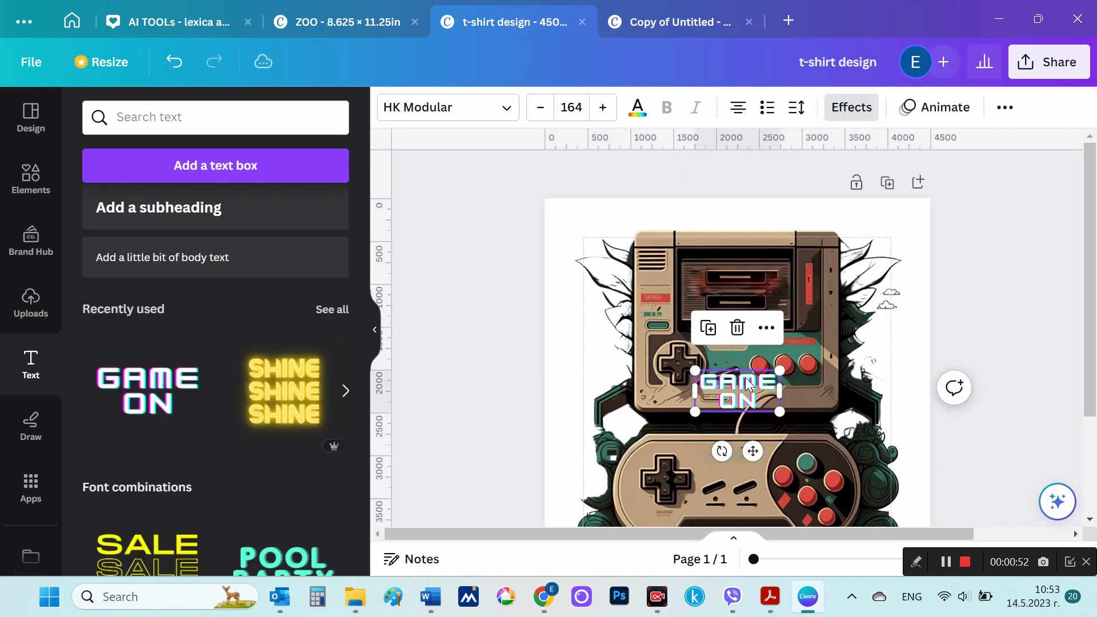
drag(743, 386, 741, 292)
double_click(741, 292)
key(ctrl+a)
text(EAT, SLEEP, GAME, REPEAT)
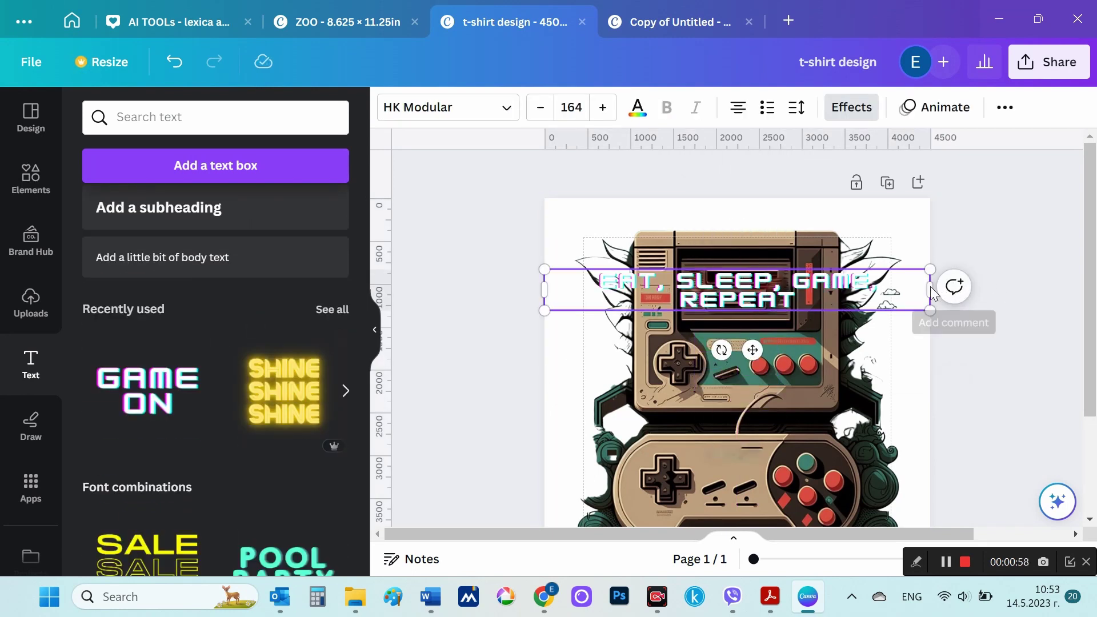
drag(545, 289, 679, 289)
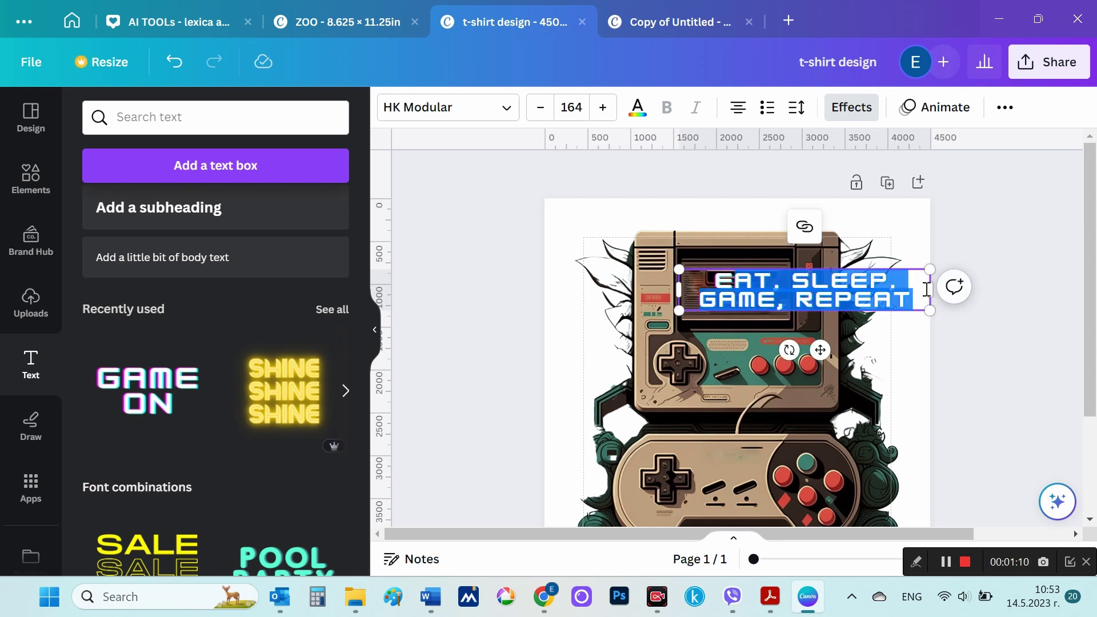
drag(931, 310, 803, 318)
- Set the slogan to font size 121 and tan from the photo, centred on the console screen
click(603, 107)
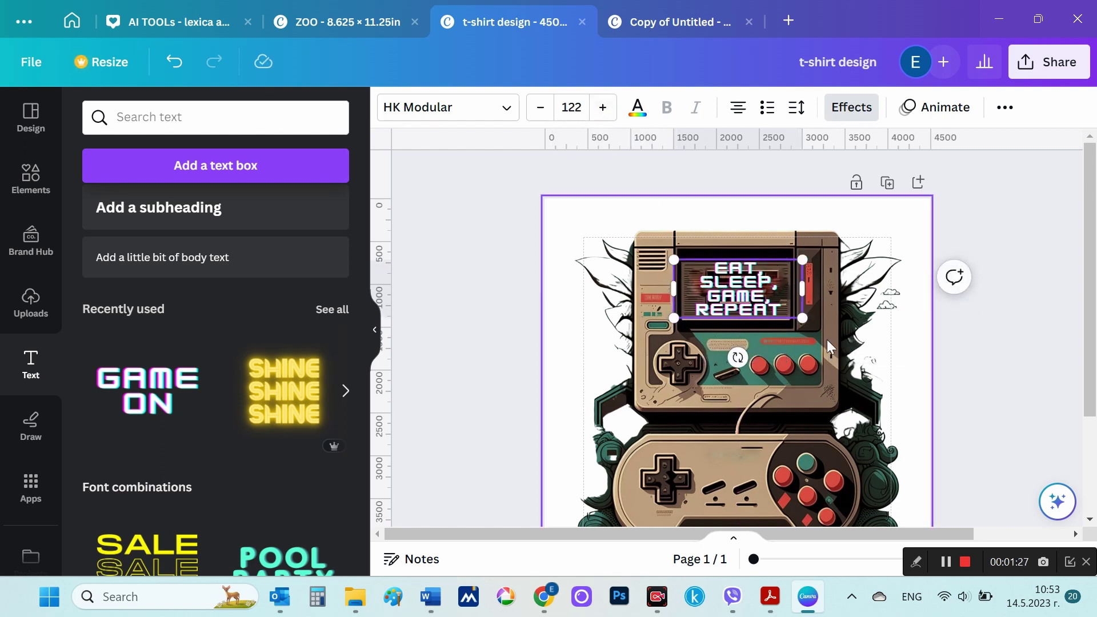
click(537, 107)
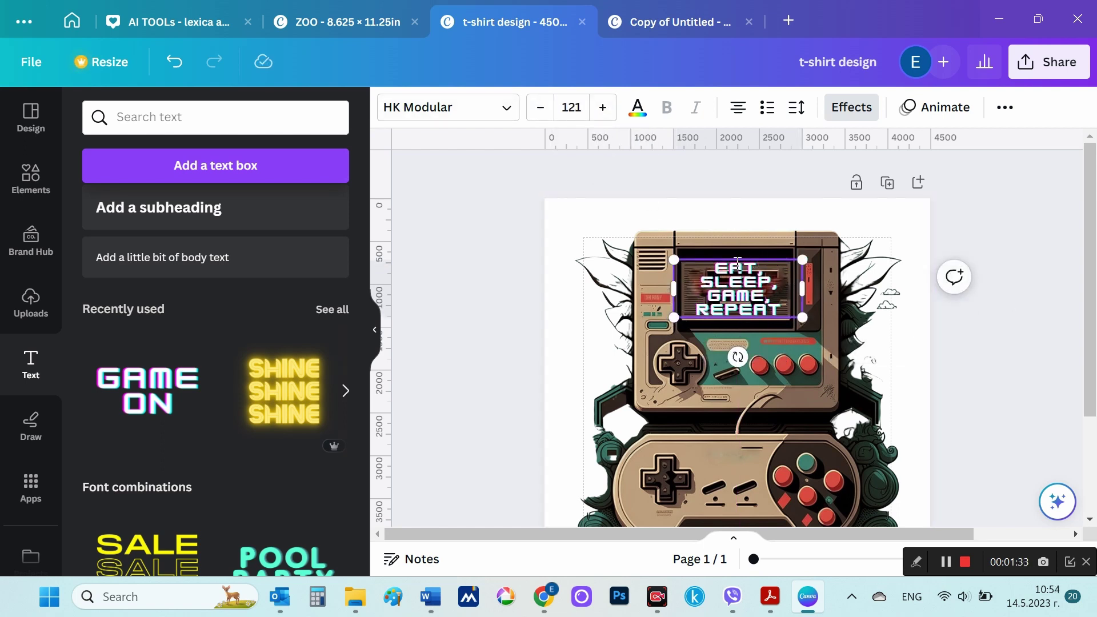
double_click(750, 286)
click(637, 108)
click(285, 420)
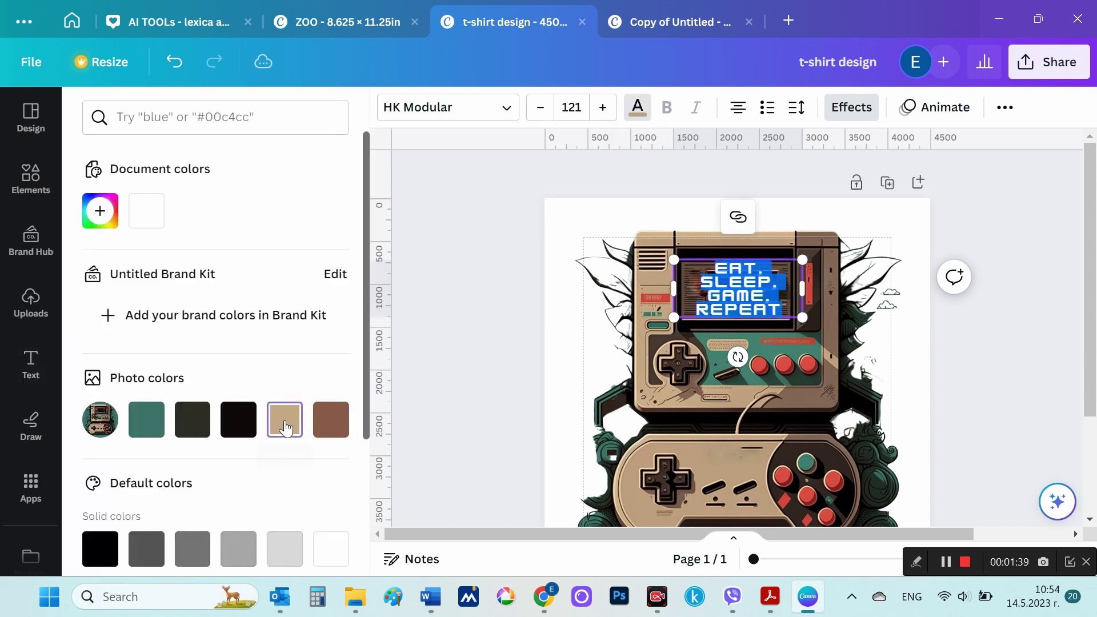
click(672, 296)
click(680, 294)
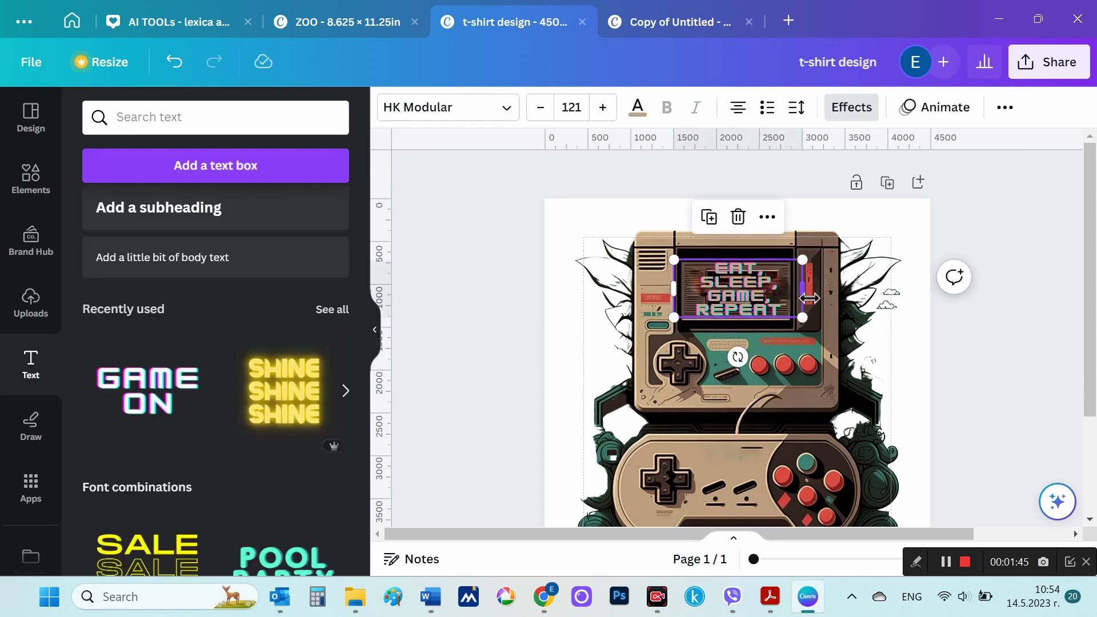
mouse_move(809, 298)
mouse_down()
mouse_move(822, 298)
mouse_move(803, 298)
mouse_up()
drag(772, 264, 769, 261)
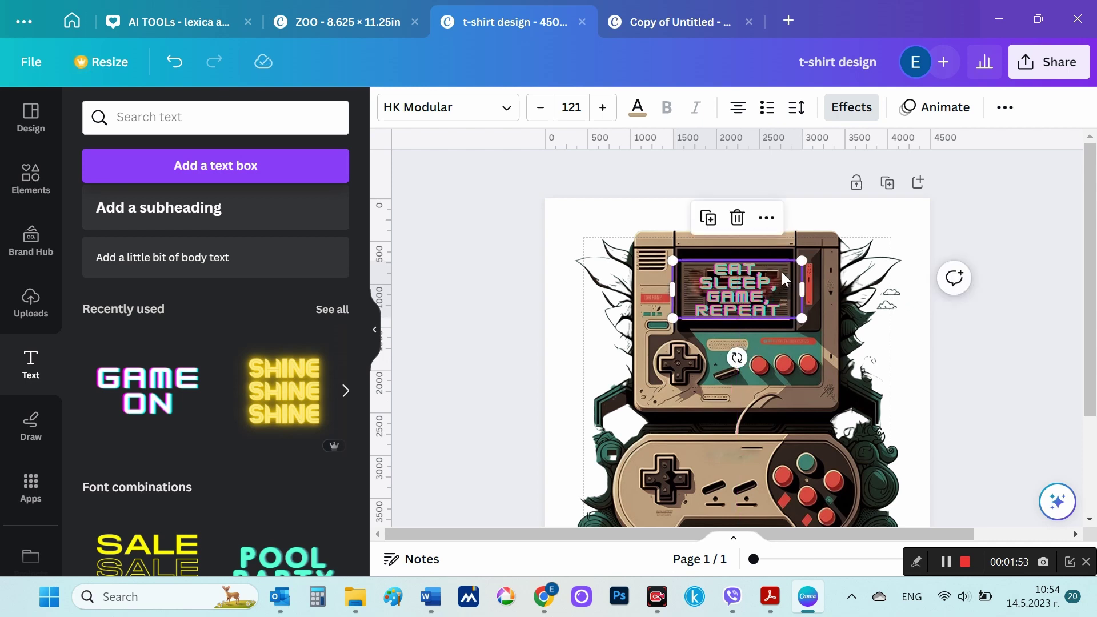
- Apply the Outline text effect to the slogan
click(636, 120)
click(852, 108)
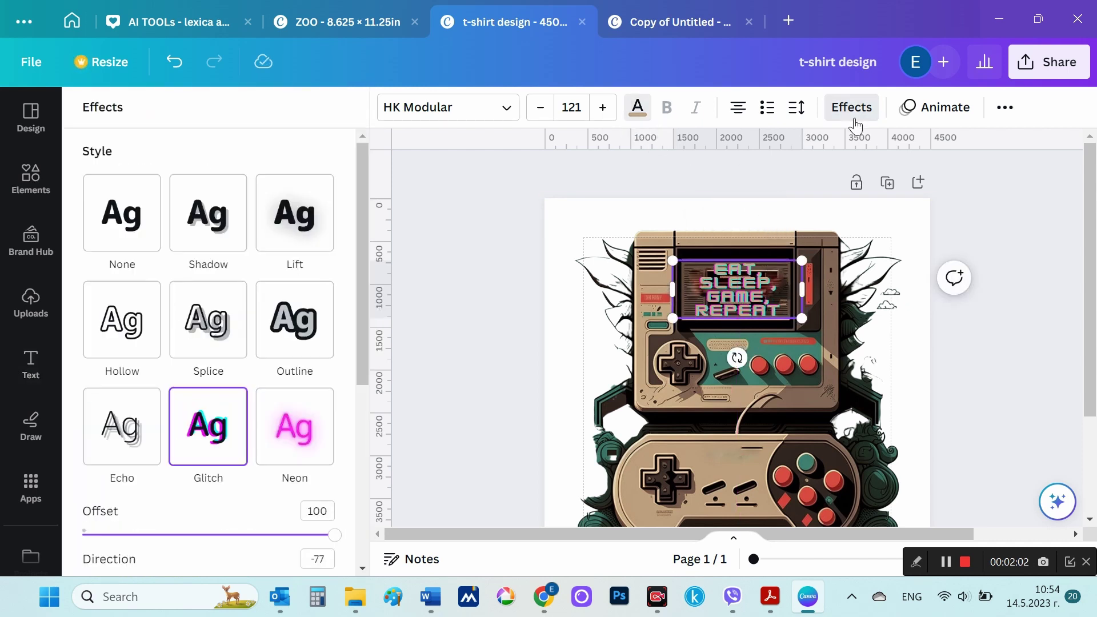
scroll(209, 372, down, 5)
click(128, 355)
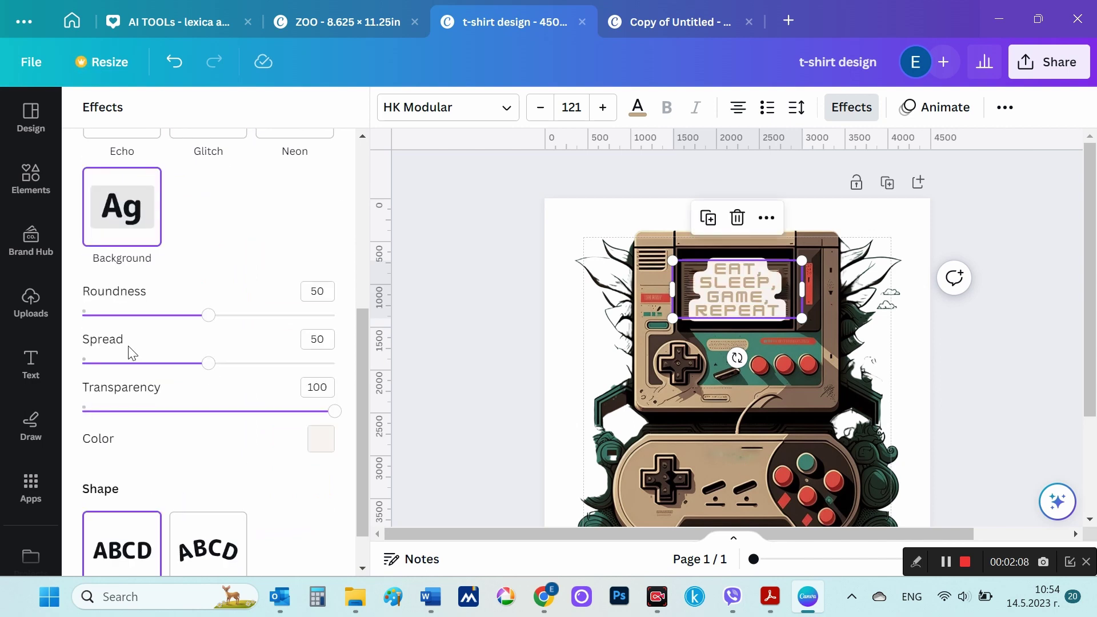
scroll(216, 269, up, 5)
click(291, 265)
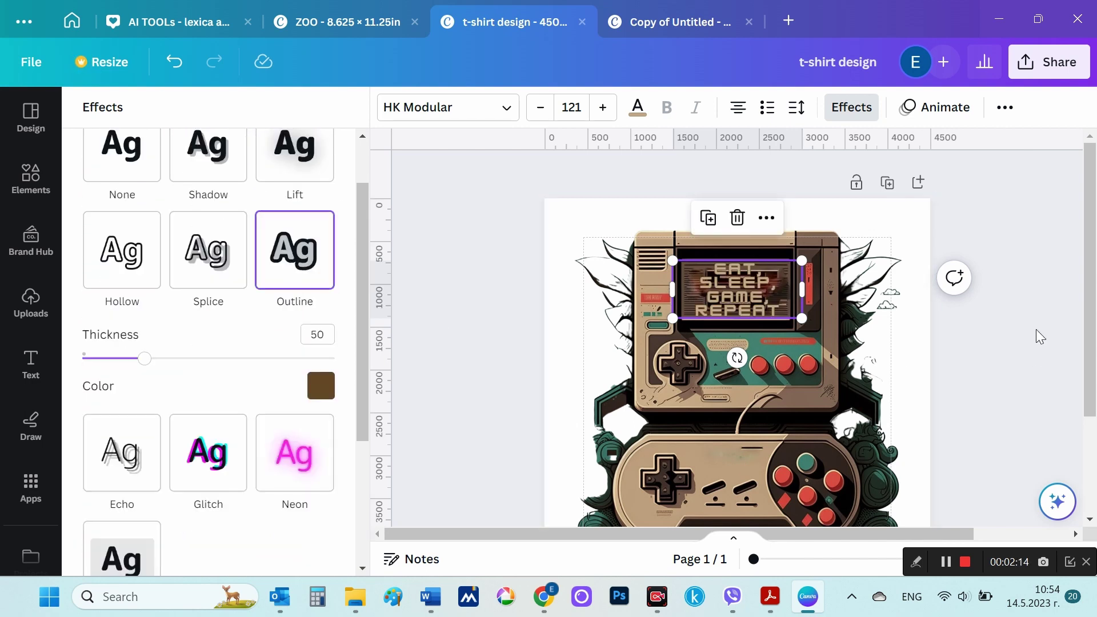
click(814, 447)
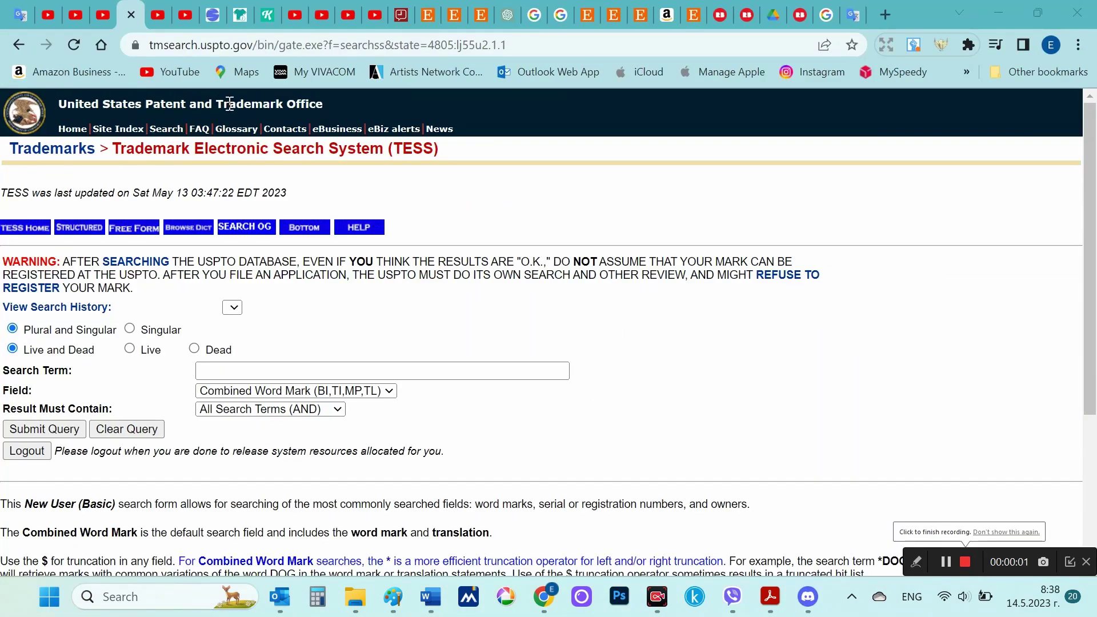
- Search TESS for 'One more level, please', then replace the term with 'Rock on, world off'
click(267, 365)
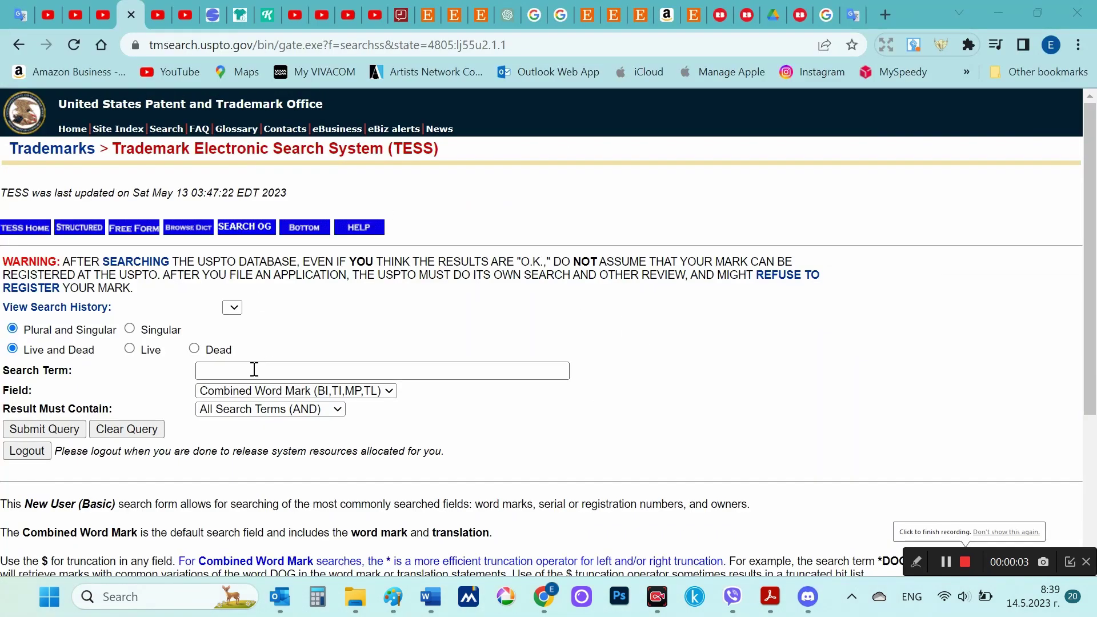
click(254, 370)
text(One more level, please)
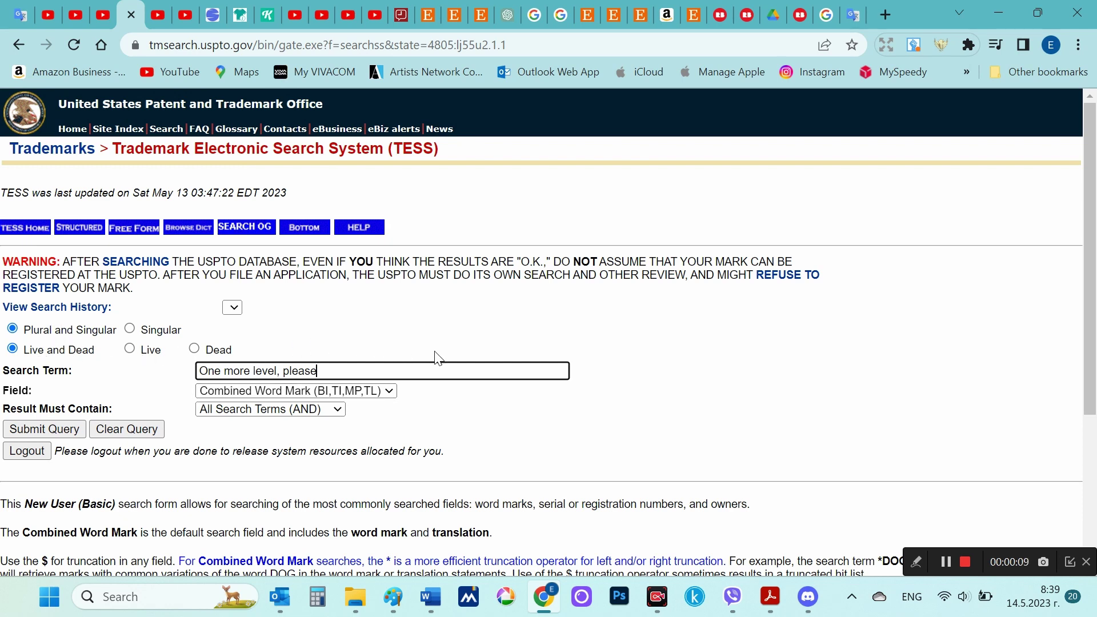
scroll(506, 367, down, 5)
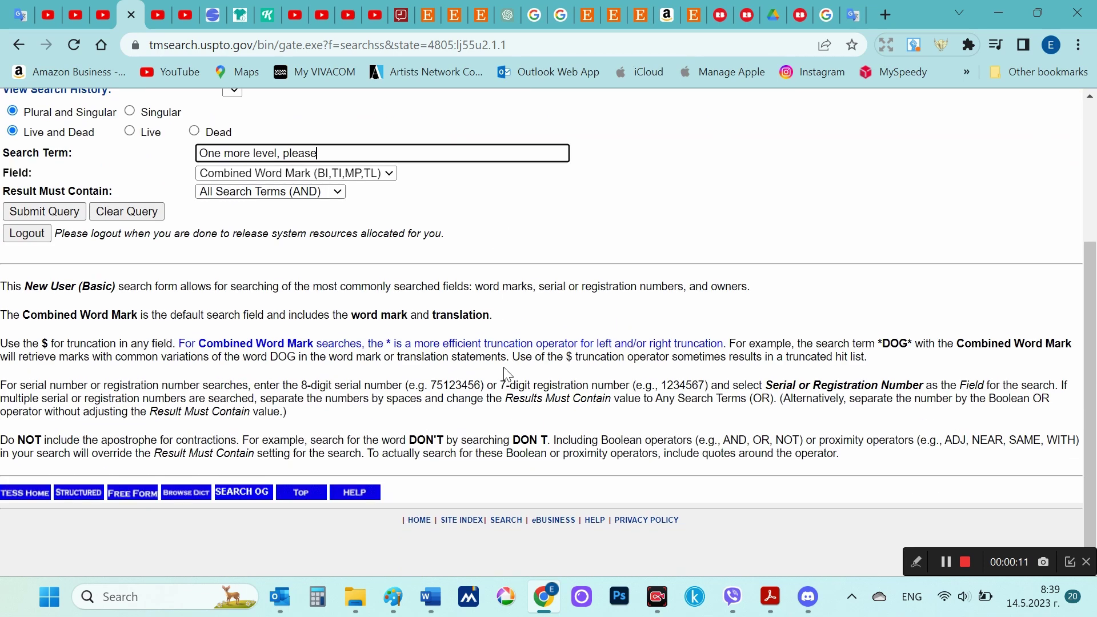
scroll(505, 367, up, 5)
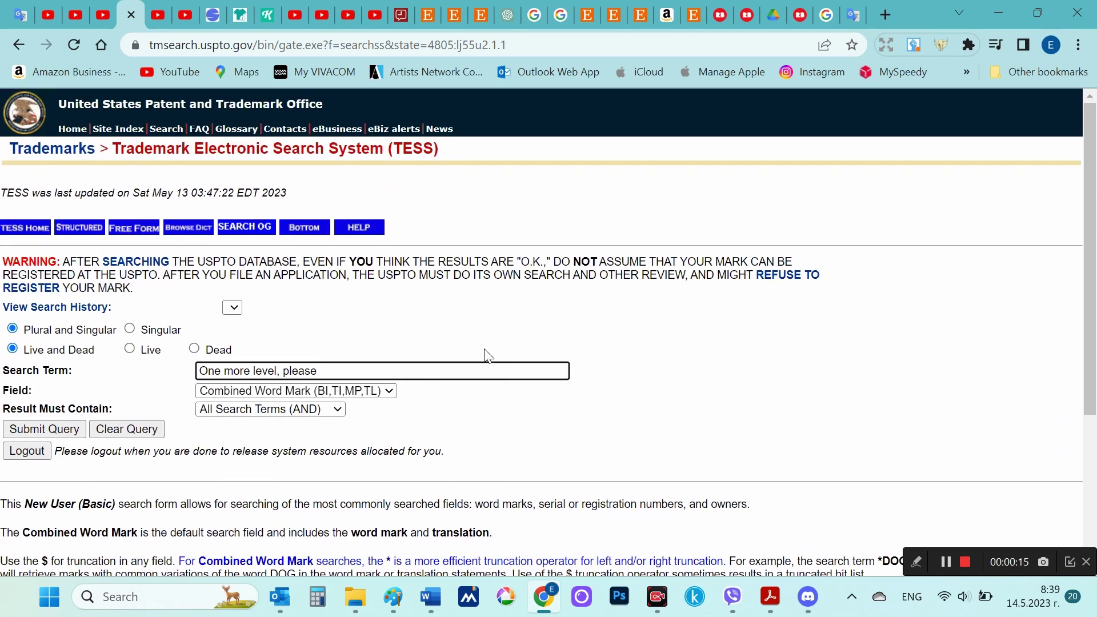
key(Return)
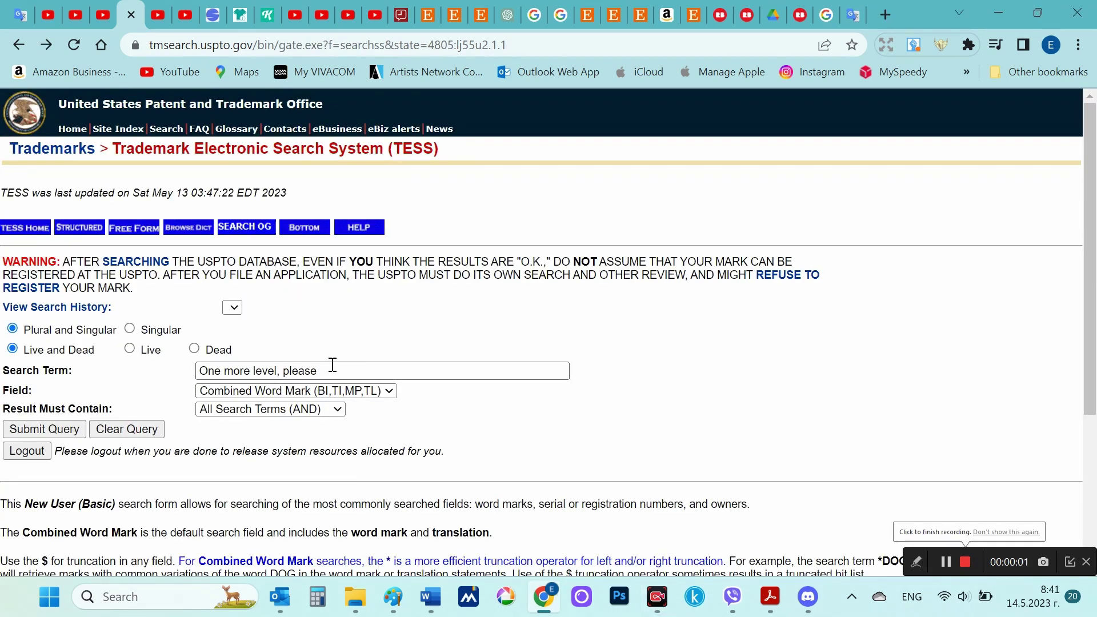
drag(332, 370, 196, 371)
text(Rock on, world off)
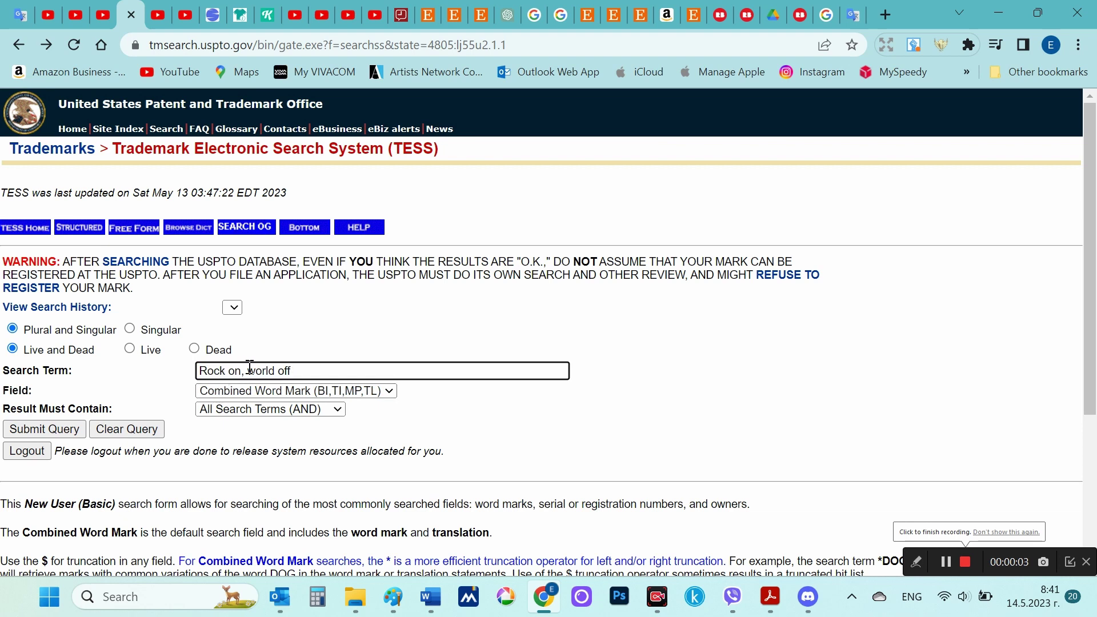
- Run TESS searches for 'Rock on, world off' and 'Game on, world off', both returning no records
click(46, 433)
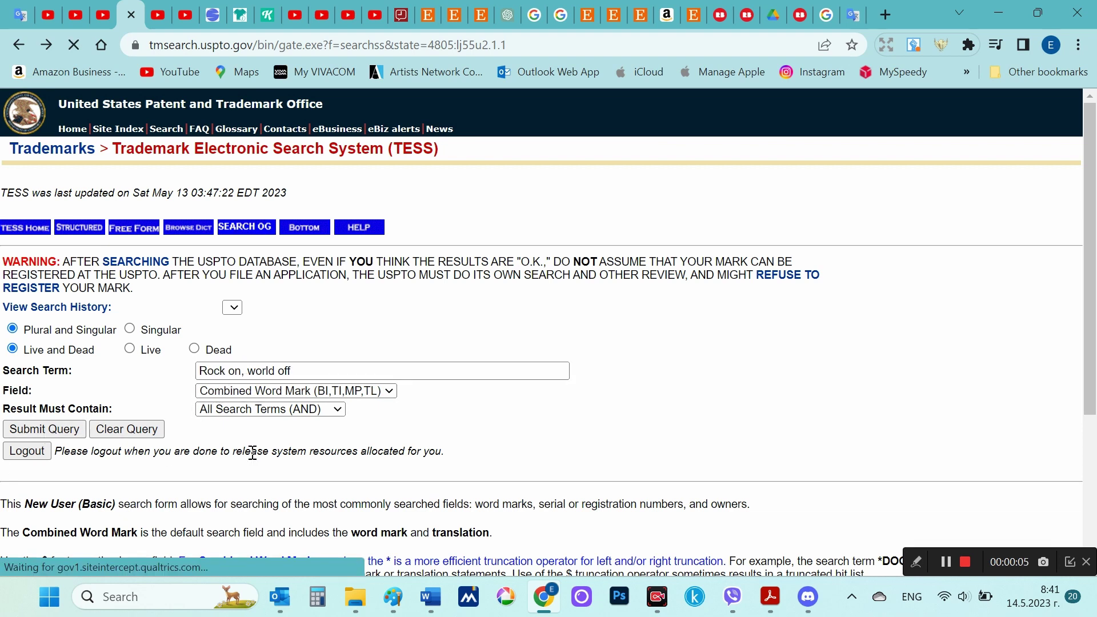
drag(23, 163, 432, 166)
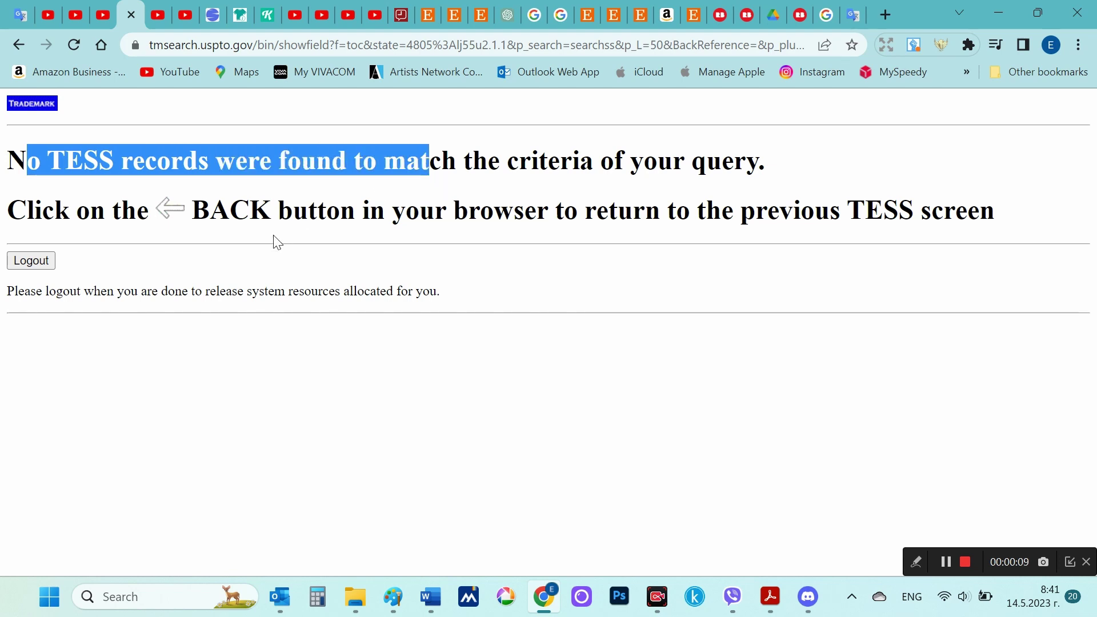
click(19, 45)
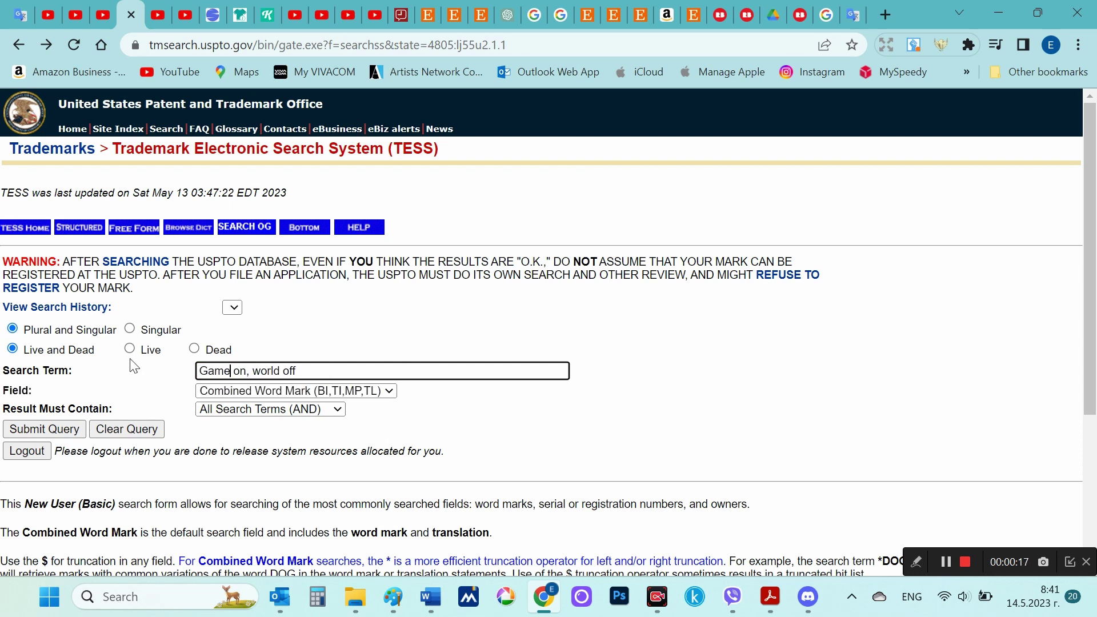
click(45, 428)
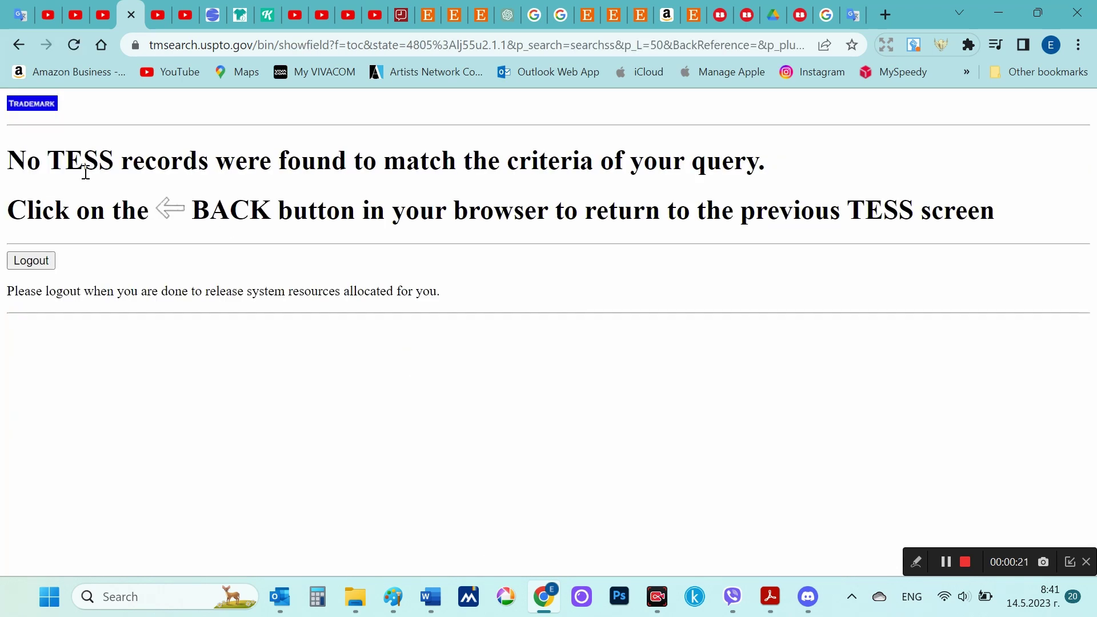
click(25, 44)
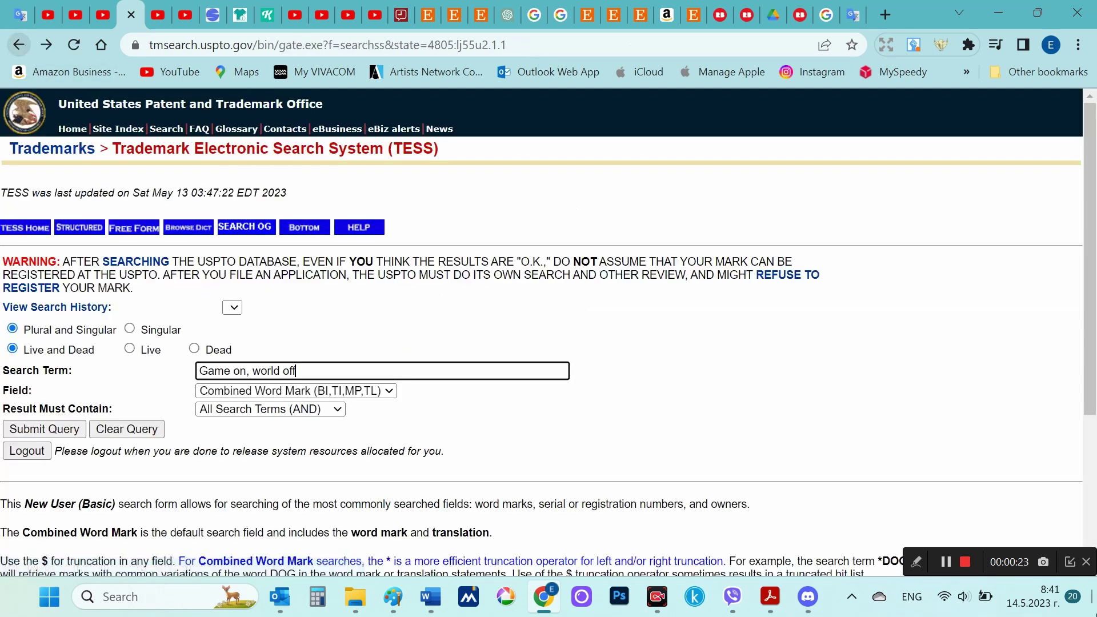
click(967, 562)
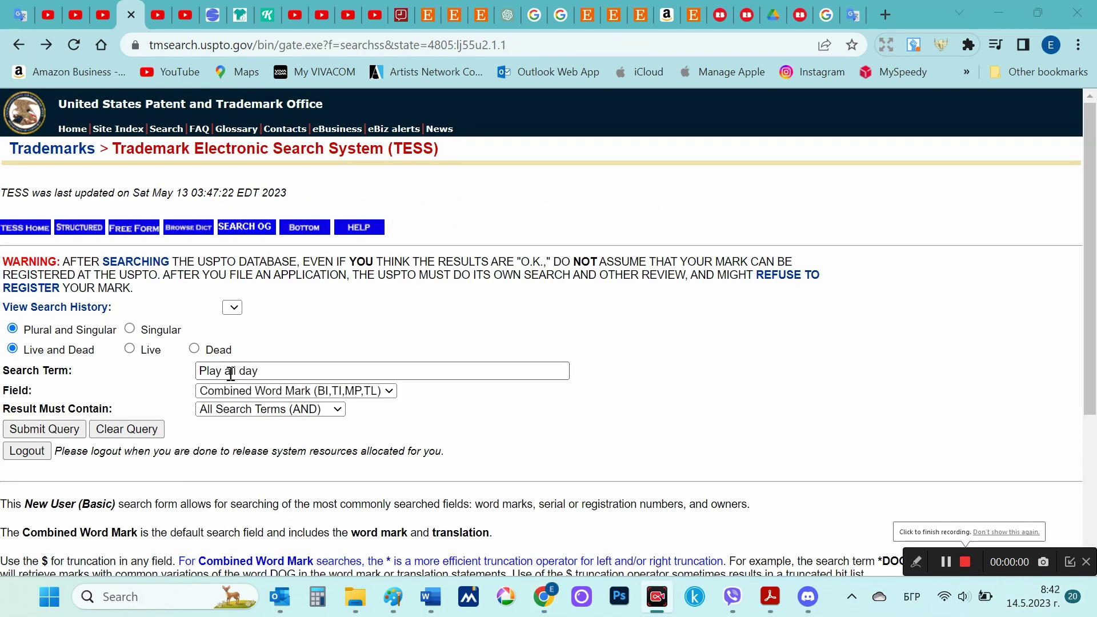
- Search TESS for 'Play all day' and scroll through its 30 matching records
click(278, 369)
key(ctrl+a)
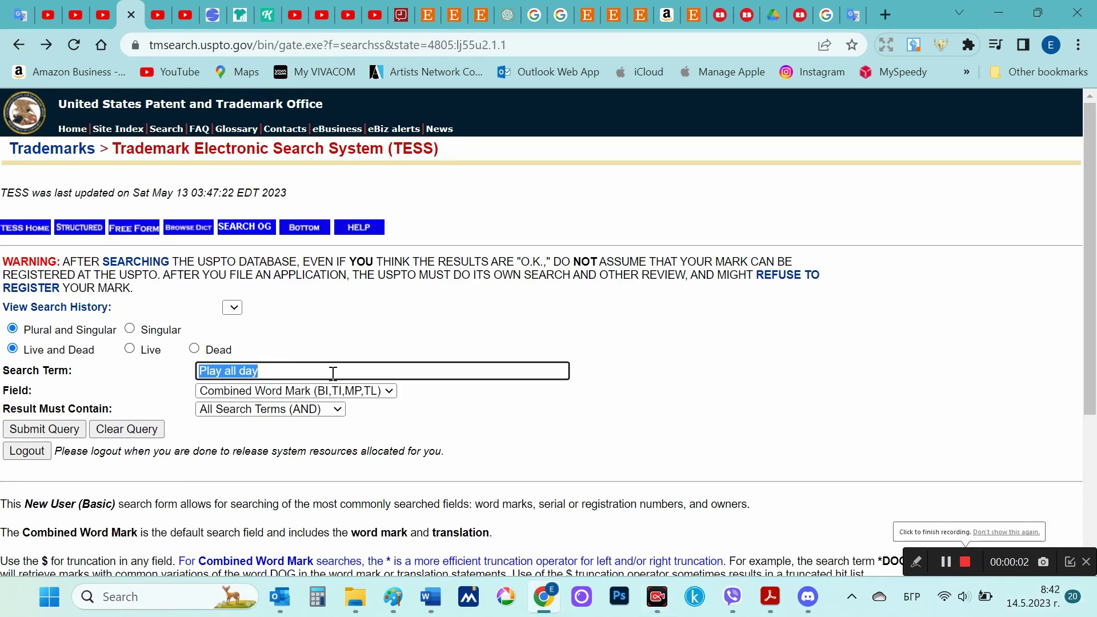
click(39, 432)
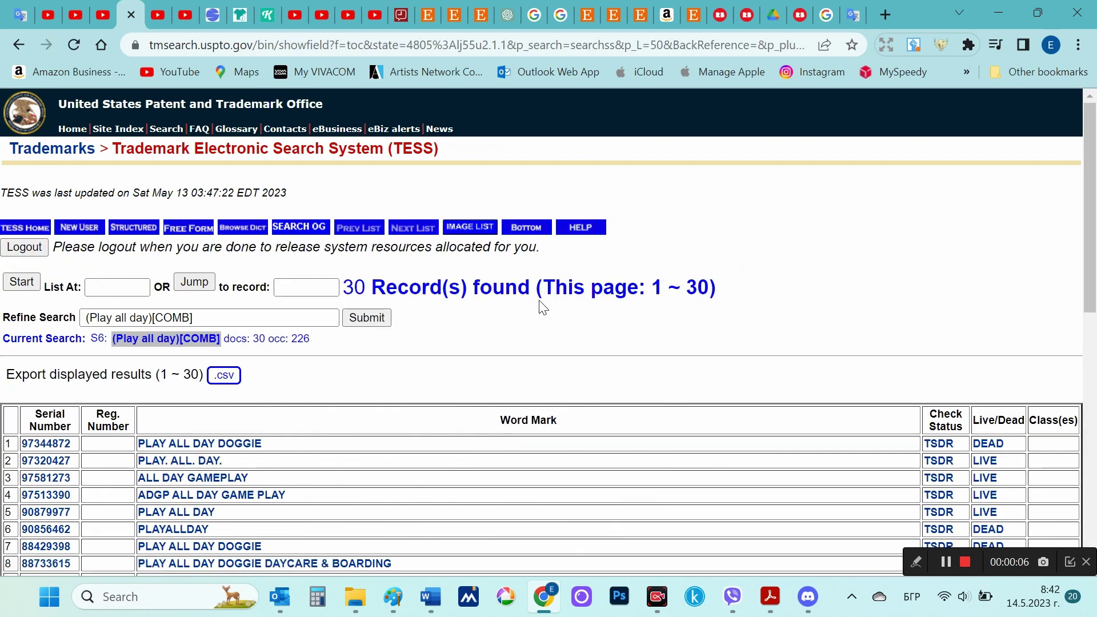
drag(350, 285, 538, 295)
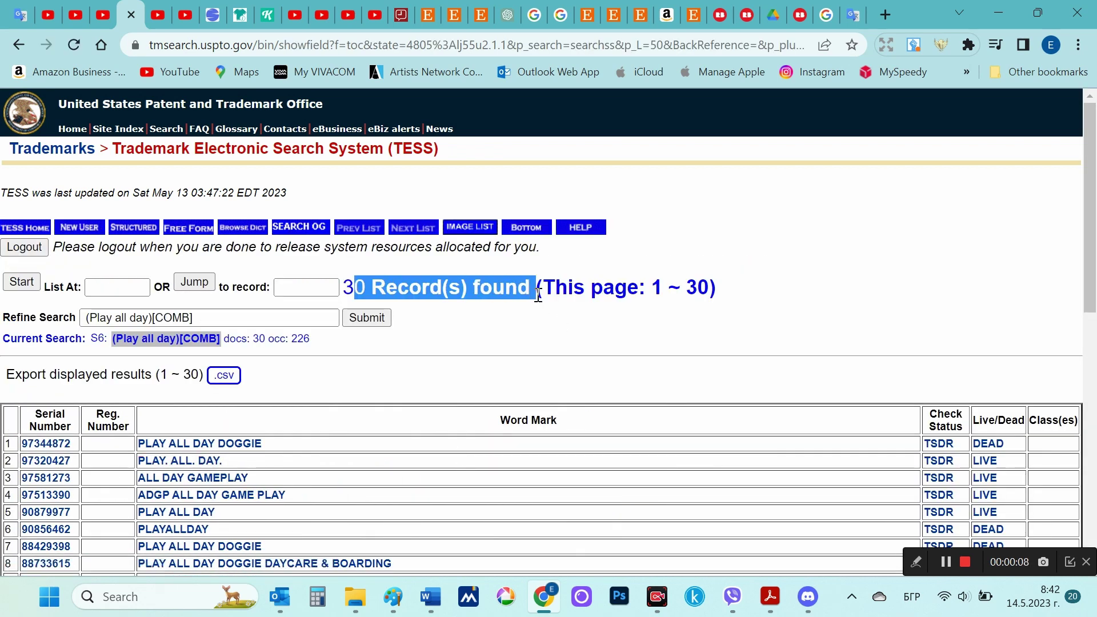
scroll(532, 350, down, 3)
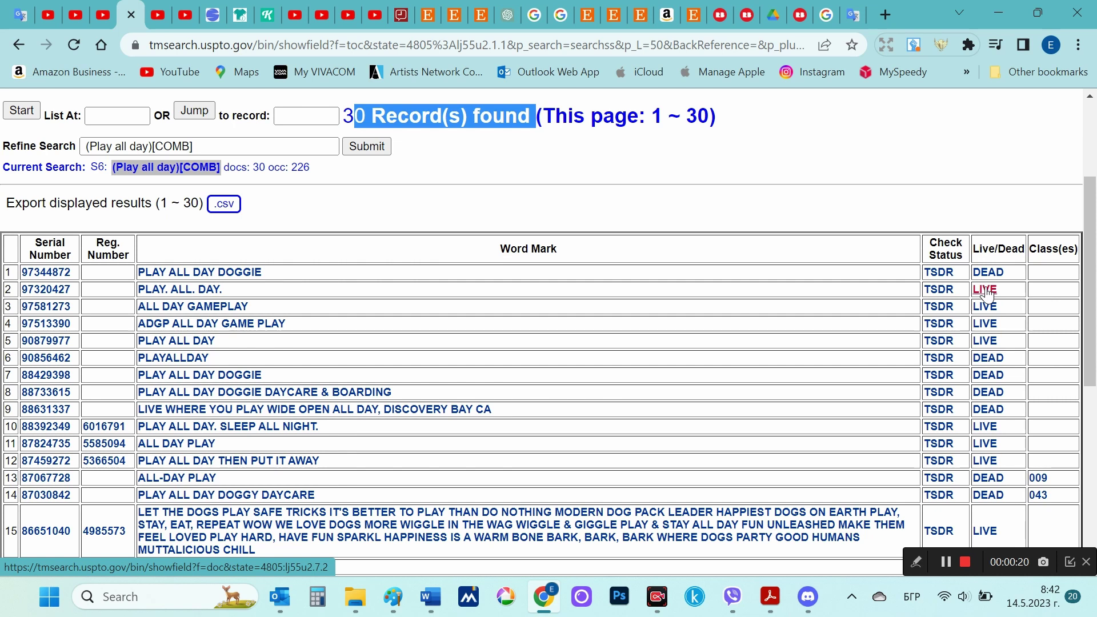
click(944, 292)
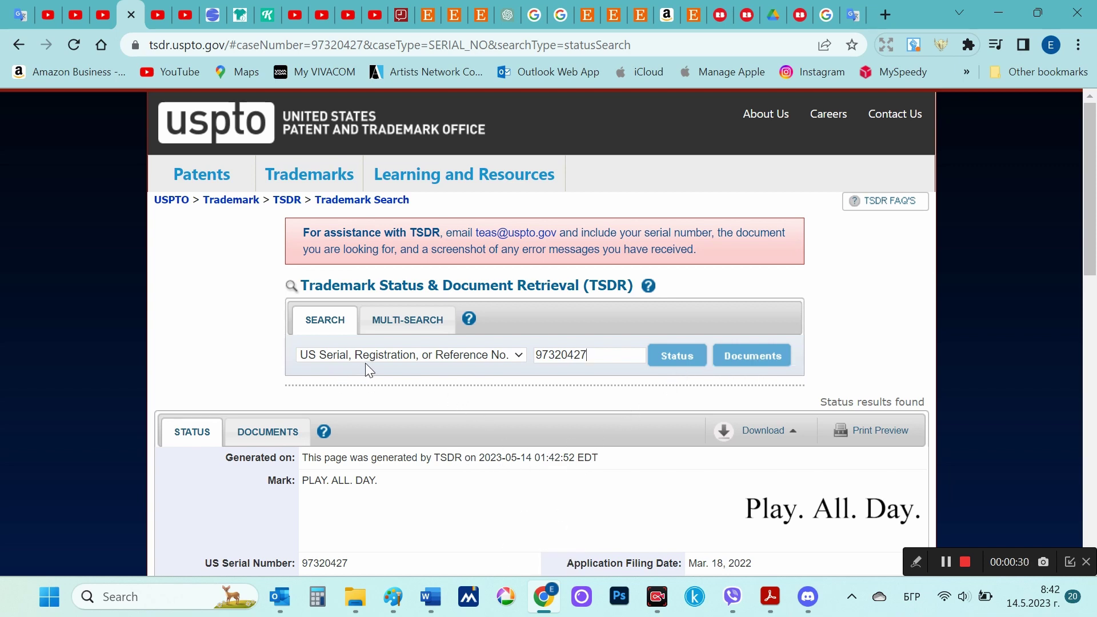
scroll(571, 434, down, 1)
scroll(593, 455, down, 2)
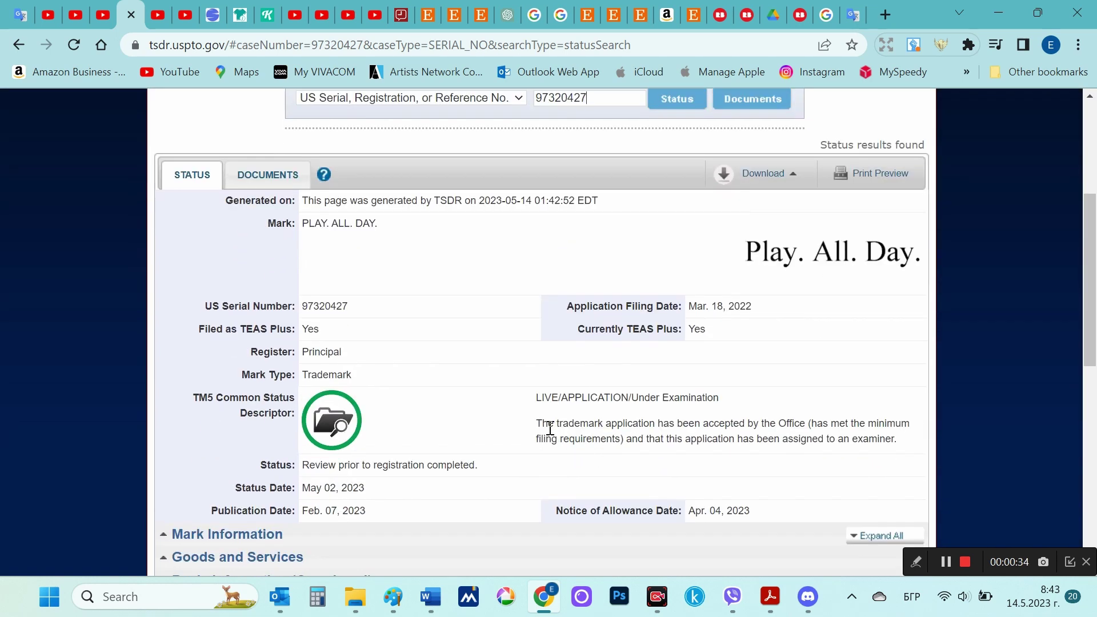
drag(543, 426, 751, 440)
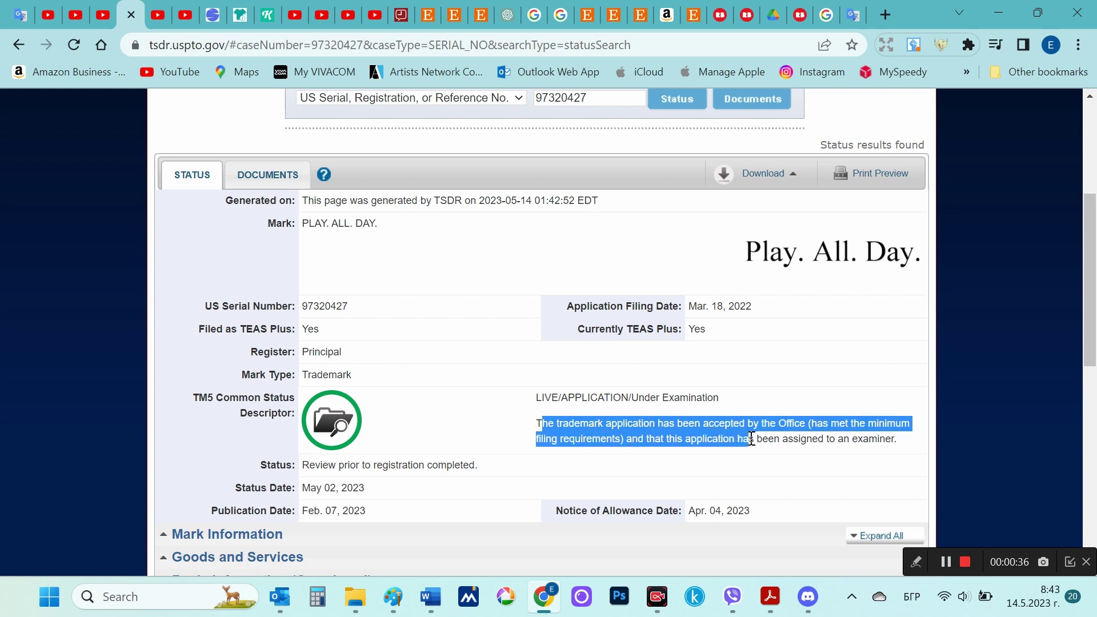
click(797, 429)
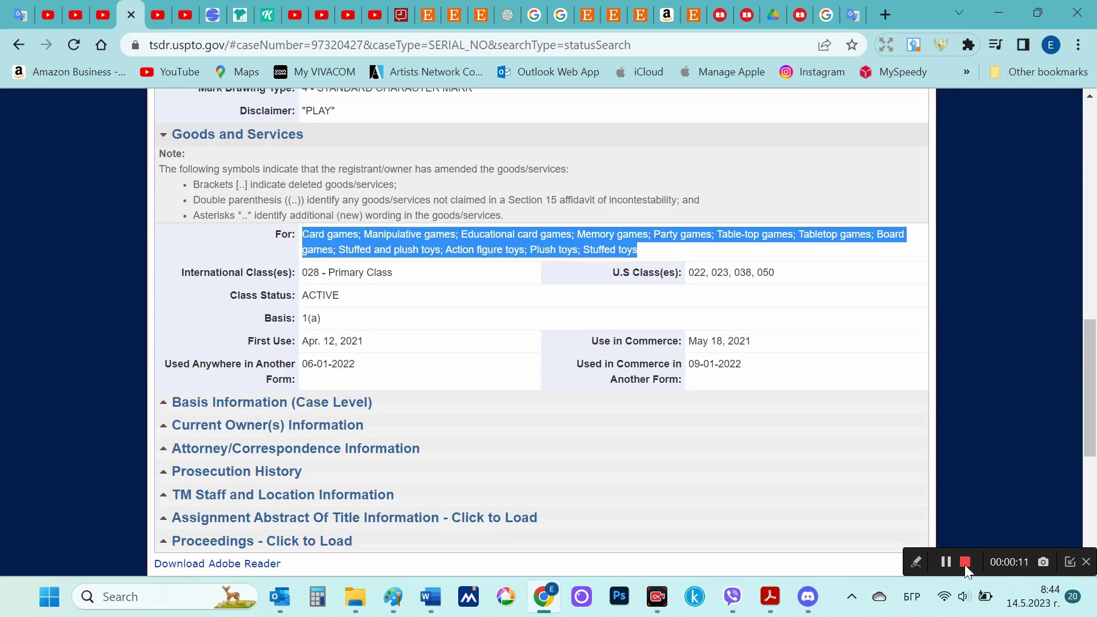
scroll(656, 297, up, 10)
key(alt+Left)
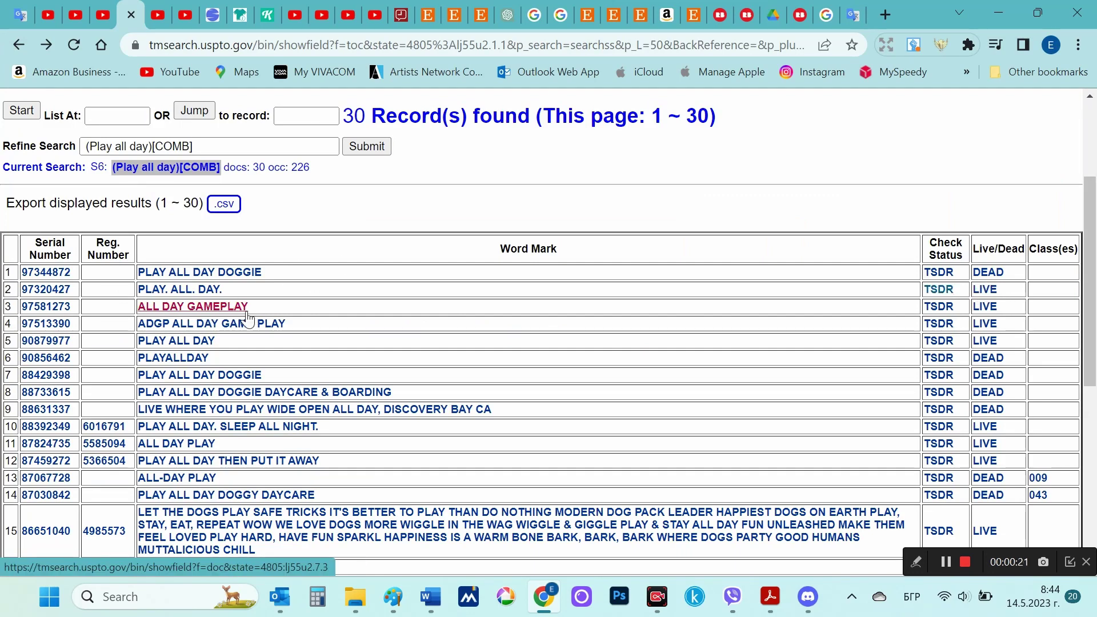
click(995, 343)
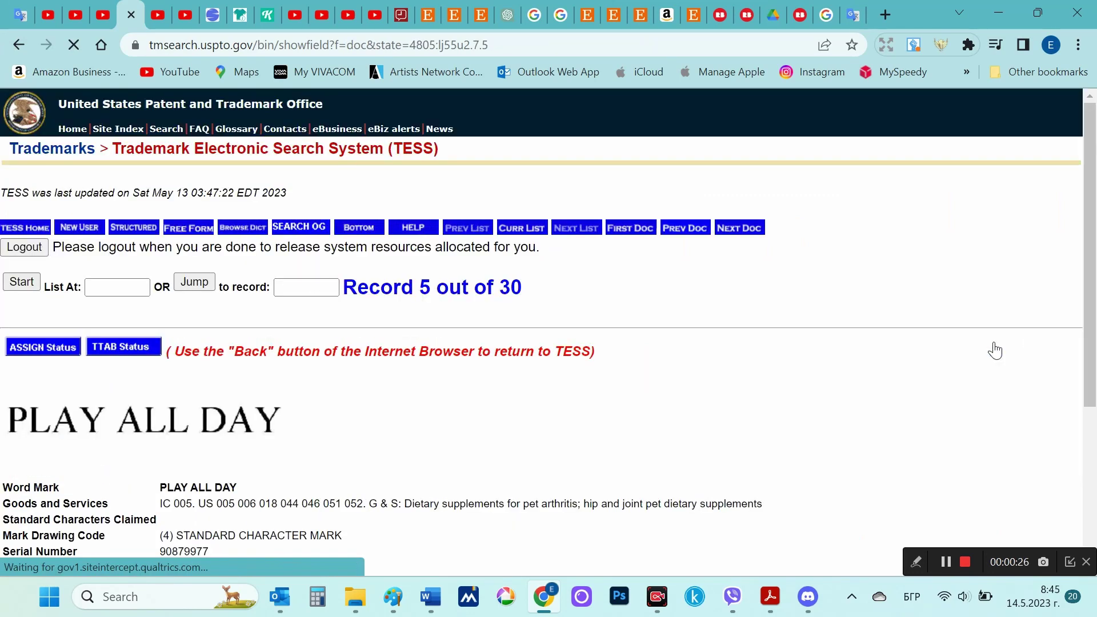
scroll(661, 348, down, 4)
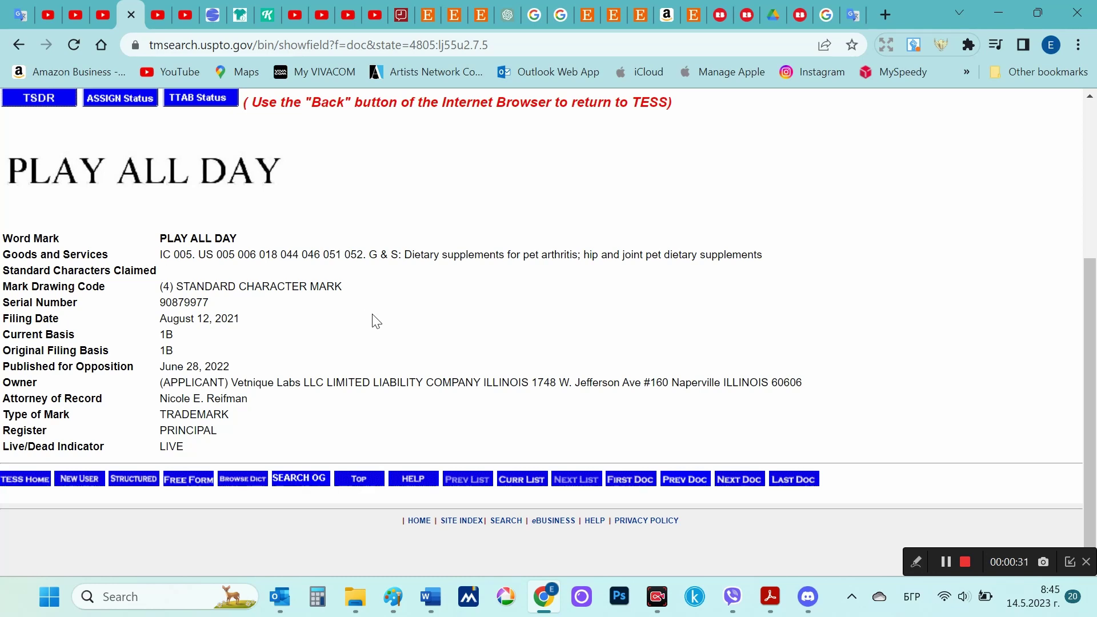
scroll(394, 323, up, 3)
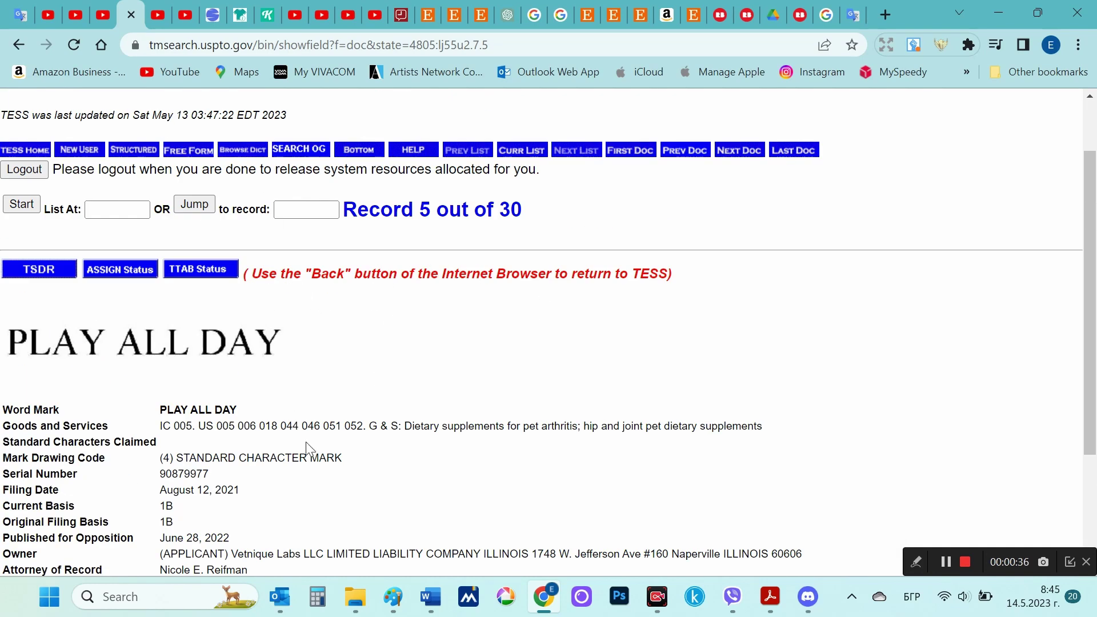
scroll(307, 449, down, 3)
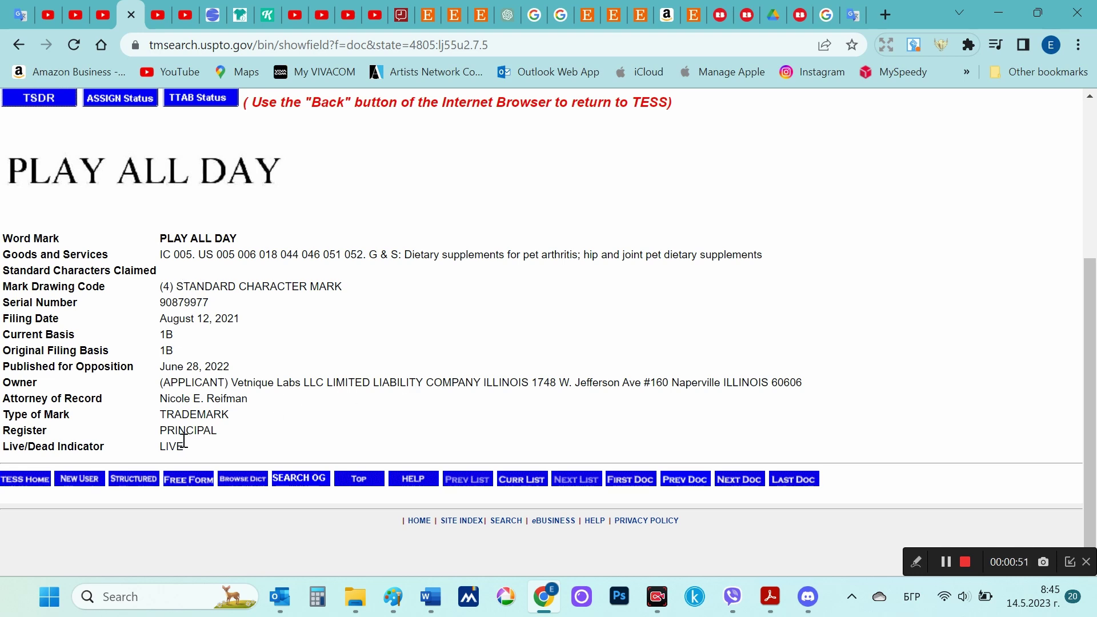
scroll(229, 347, up, 3)
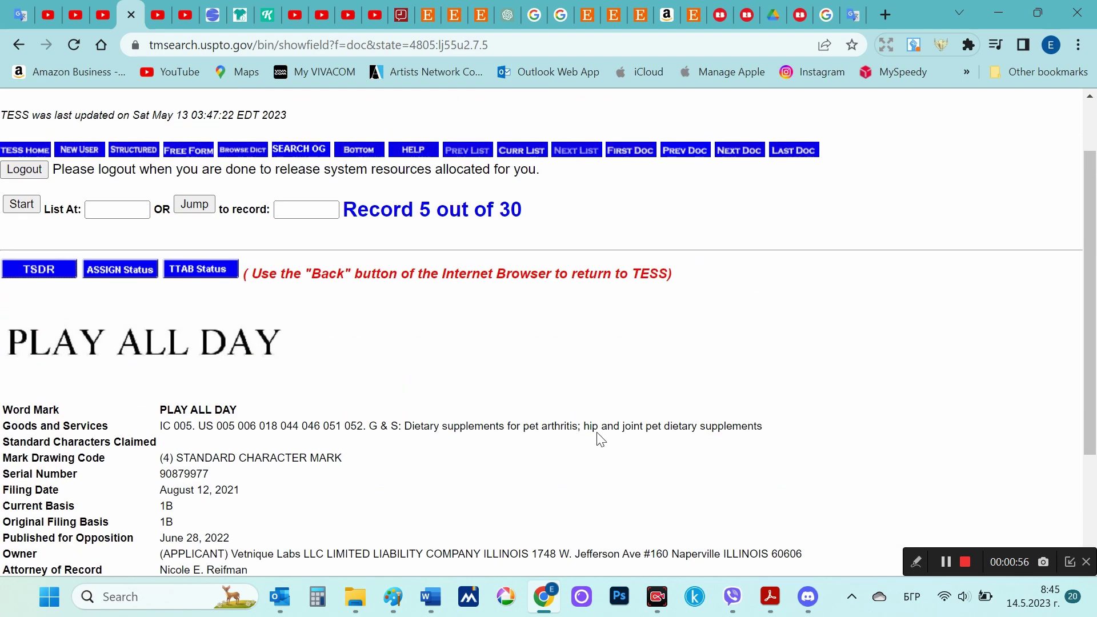
drag(778, 434, 392, 425)
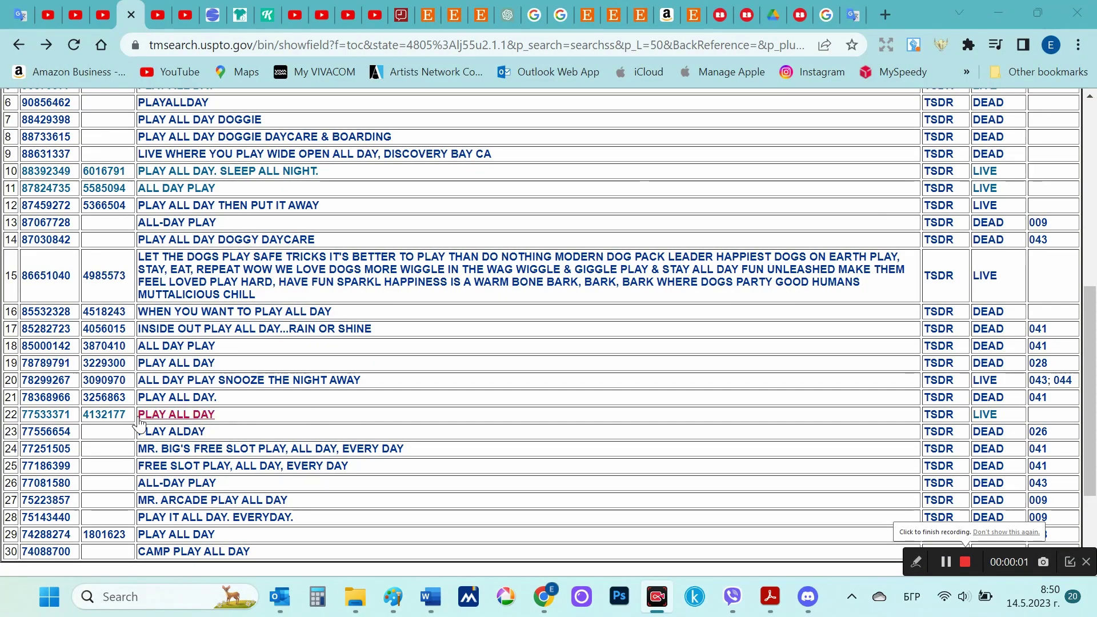
- Open registration 77533371 in TSDR and highlight its goods: clothing, shirts, t-shirts, headwear
click(939, 414)
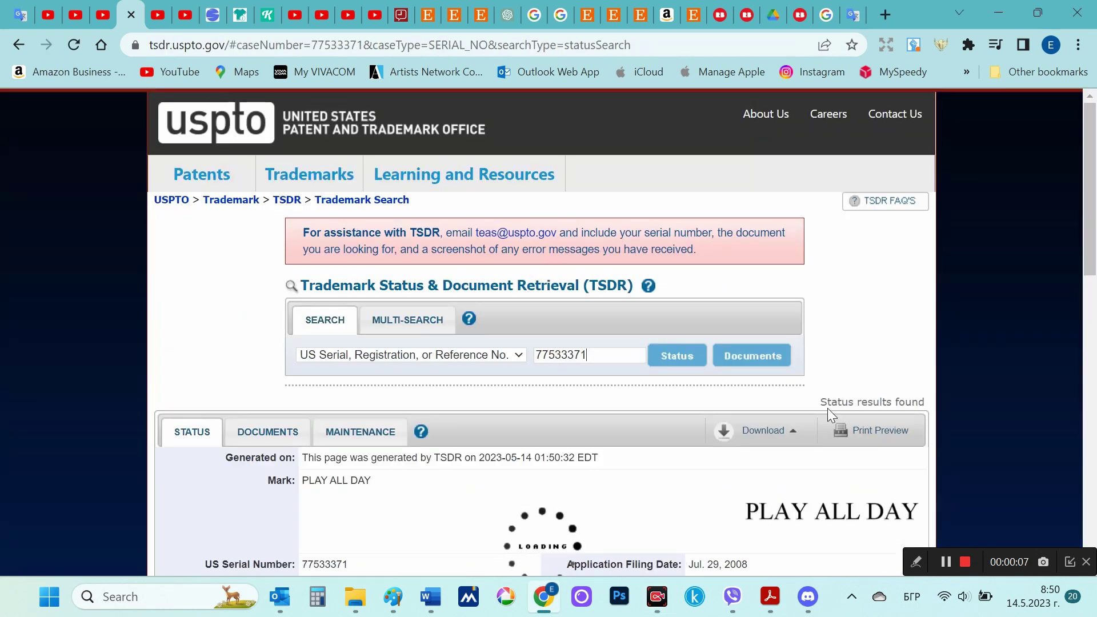
scroll(828, 408, down, 3)
scroll(829, 416, down, 6)
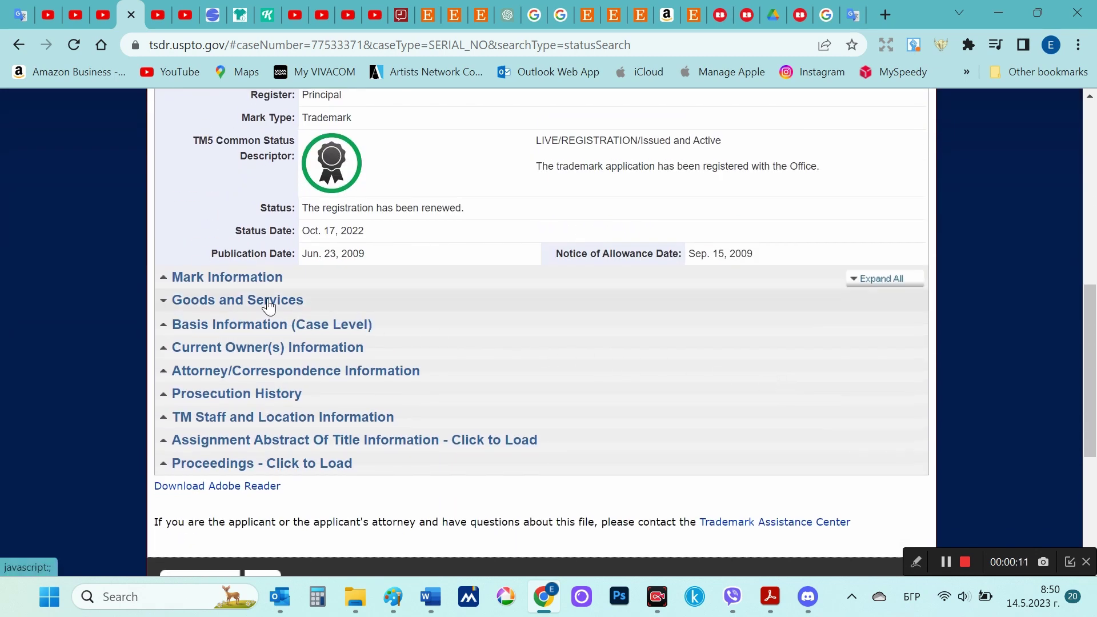
click(269, 302)
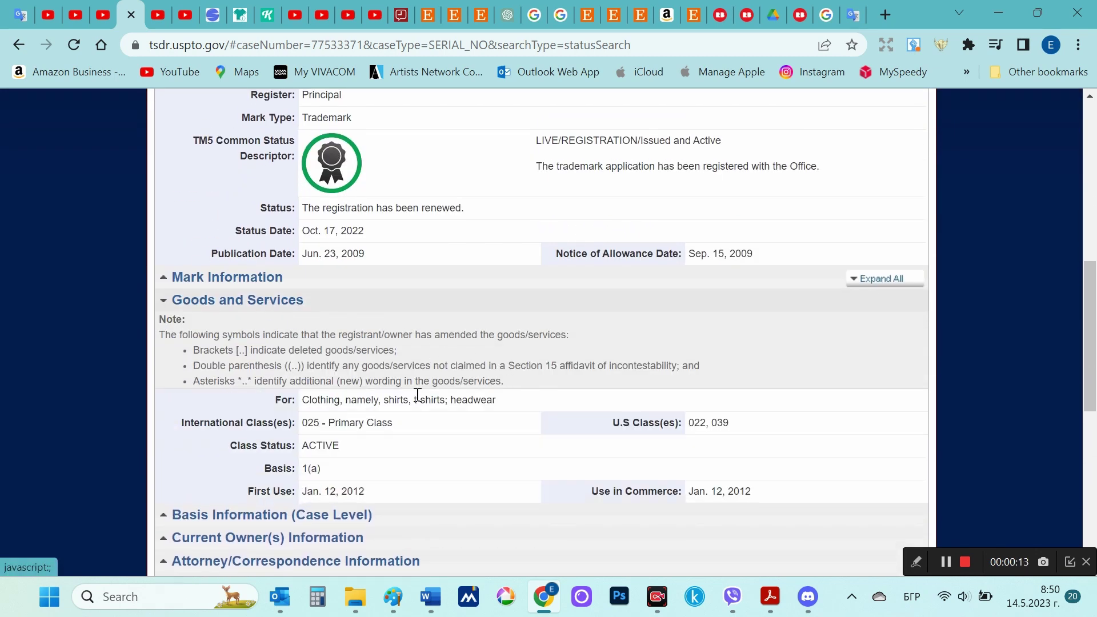
drag(508, 406, 305, 399)
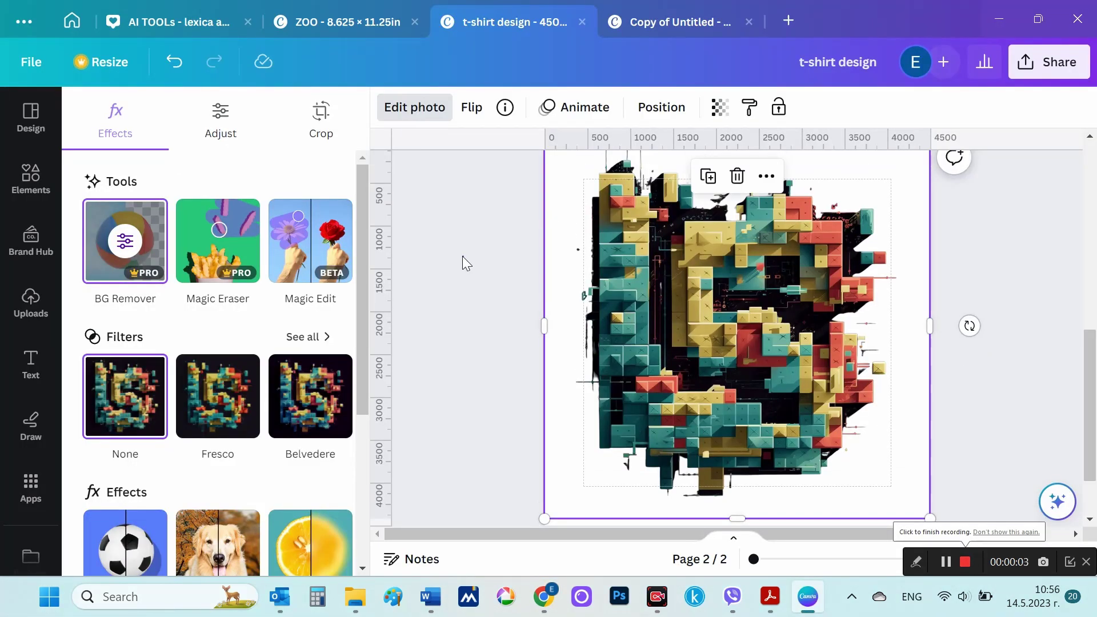
- Add a GAME ON text style to page 2 as KEEP CALM, GAME ON, wrapped to two lines
click(466, 263)
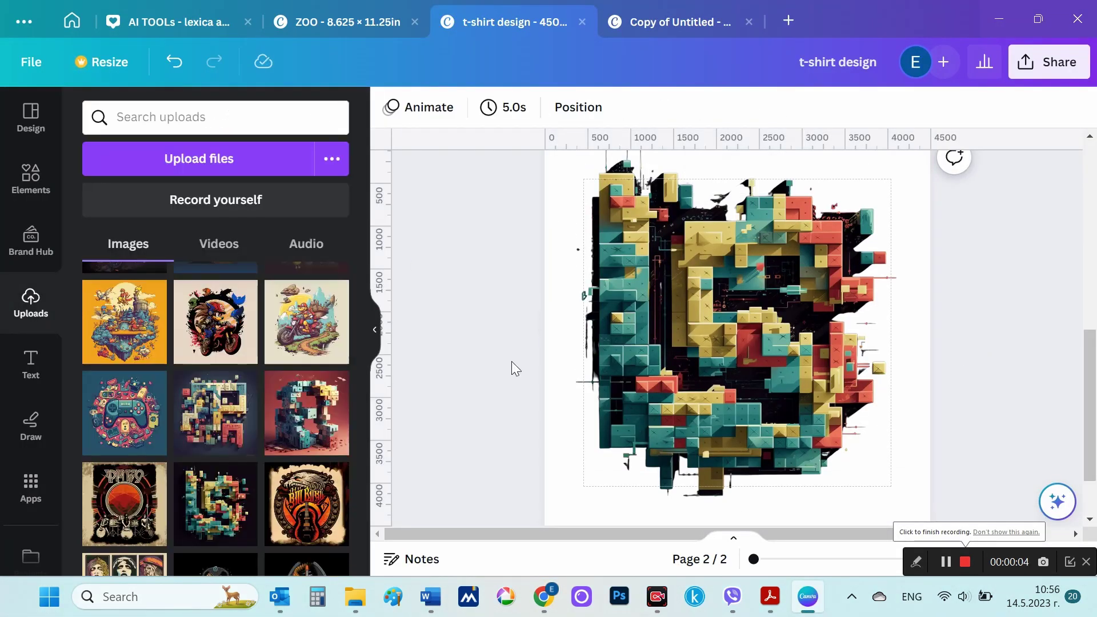
click(31, 365)
click(147, 391)
double_click(772, 346)
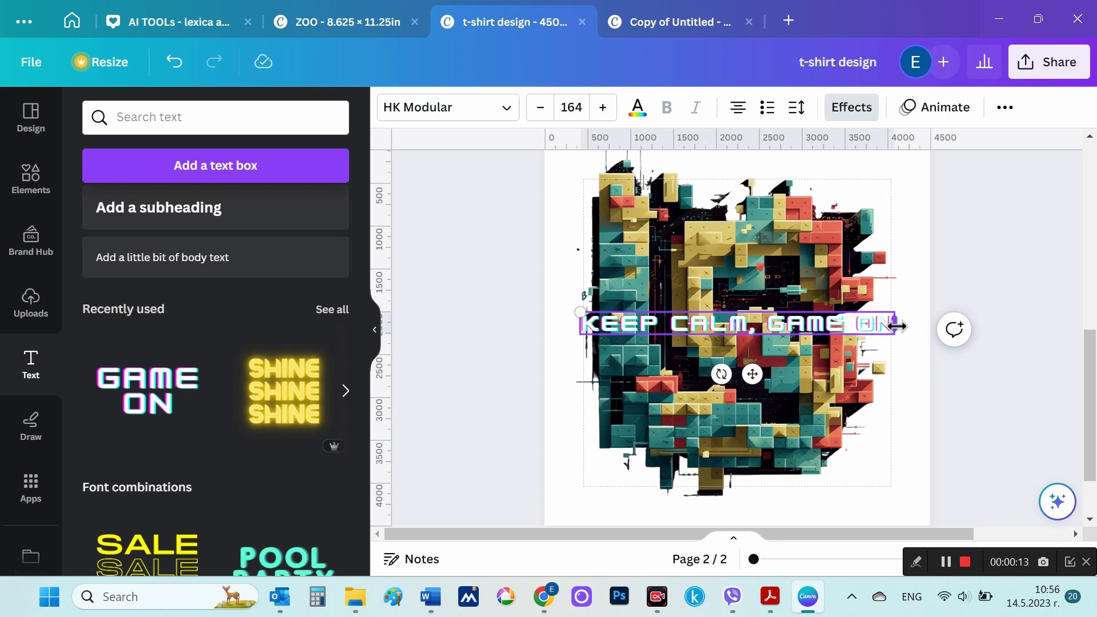
drag(897, 326, 817, 327)
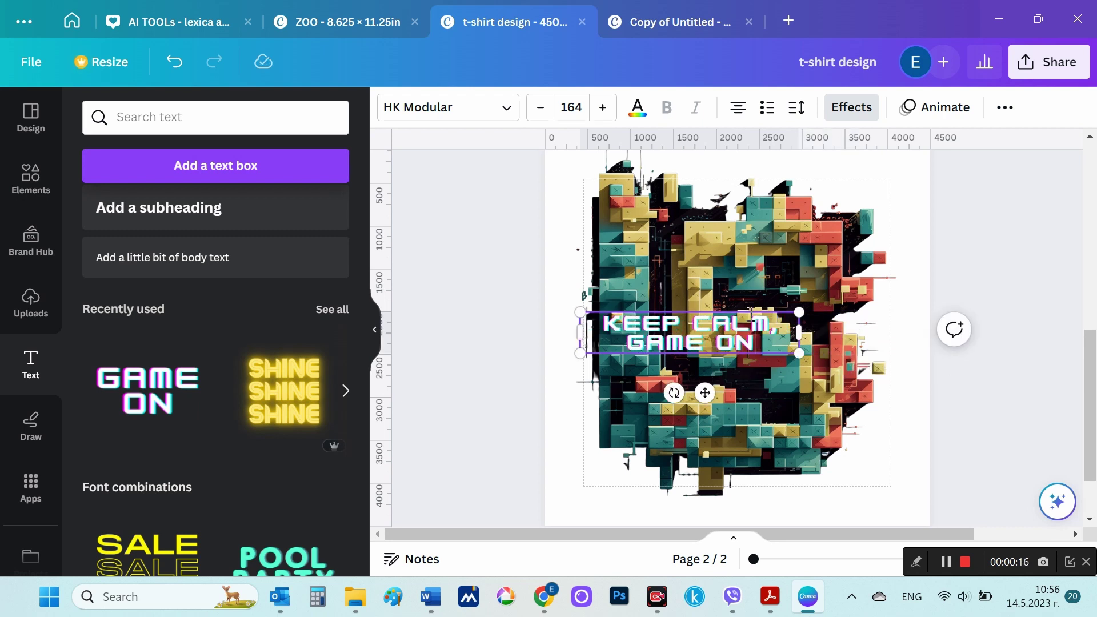
drag(758, 312, 793, 294)
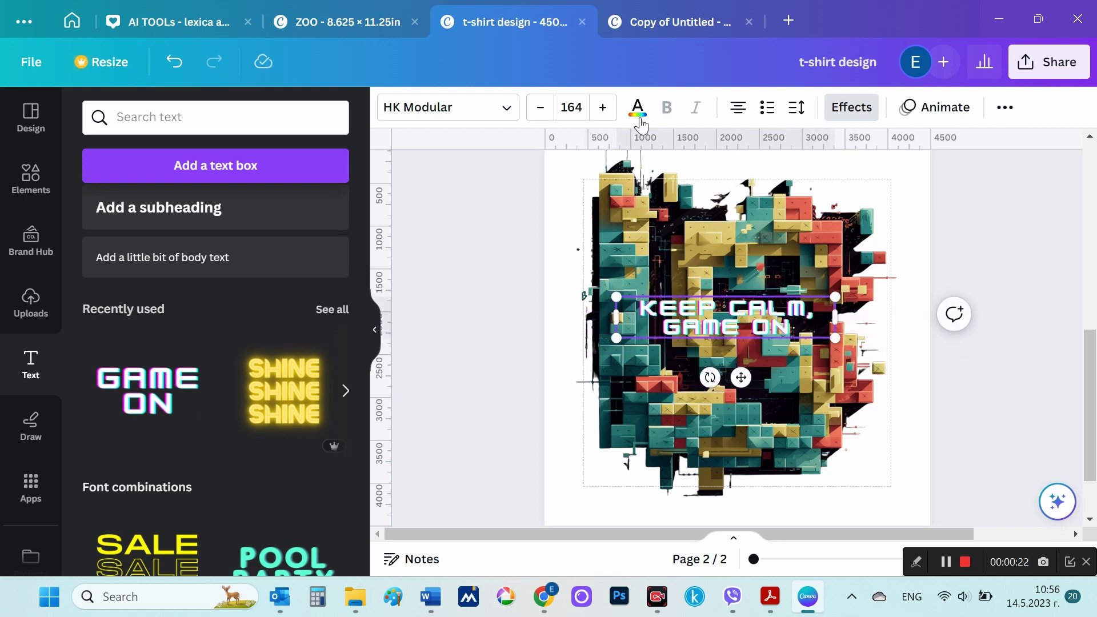
- Make the KEEP CALM, GAME ON slogan red on a black background at font size 169
click(637, 106)
click(331, 419)
click(728, 316)
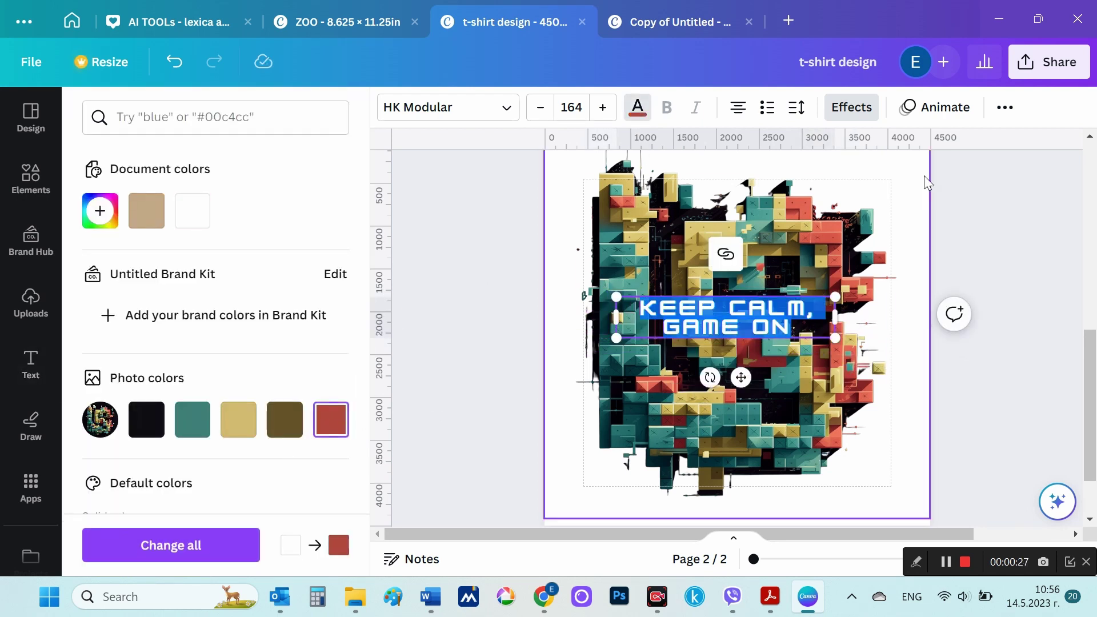
click(851, 107)
scroll(217, 441, down, 3)
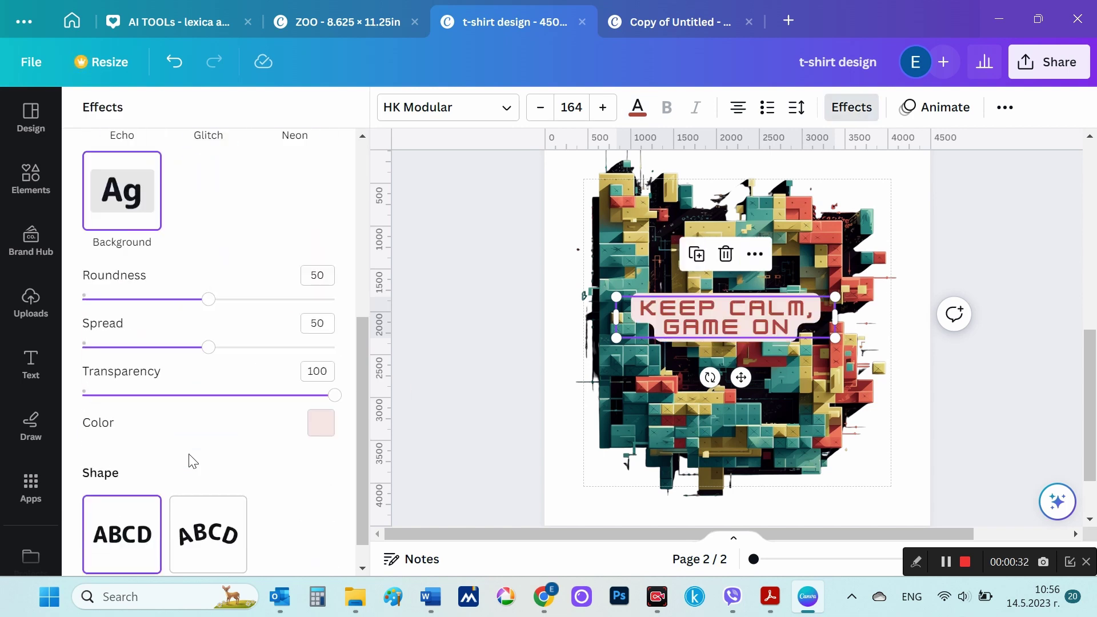
scroll(191, 458, down, 1)
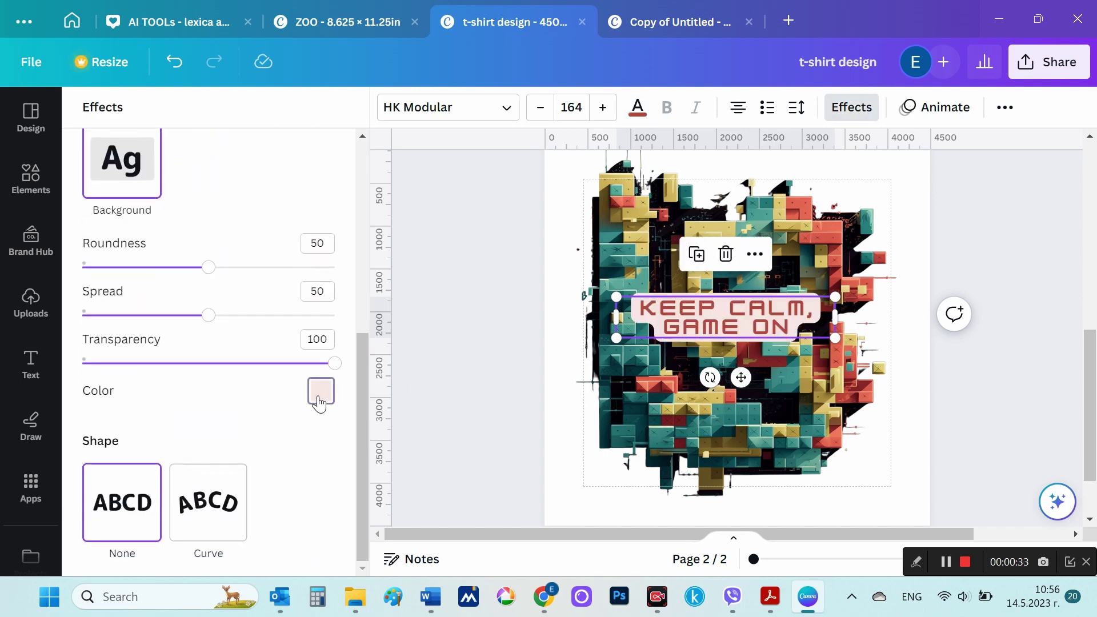
click(320, 391)
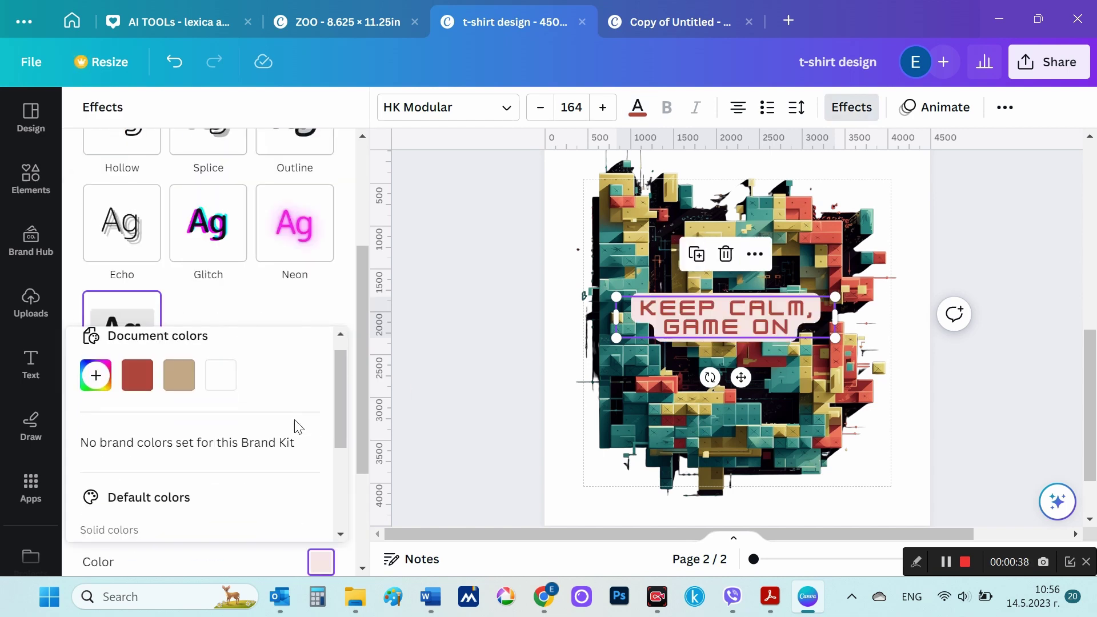
scroll(334, 437, down, 3)
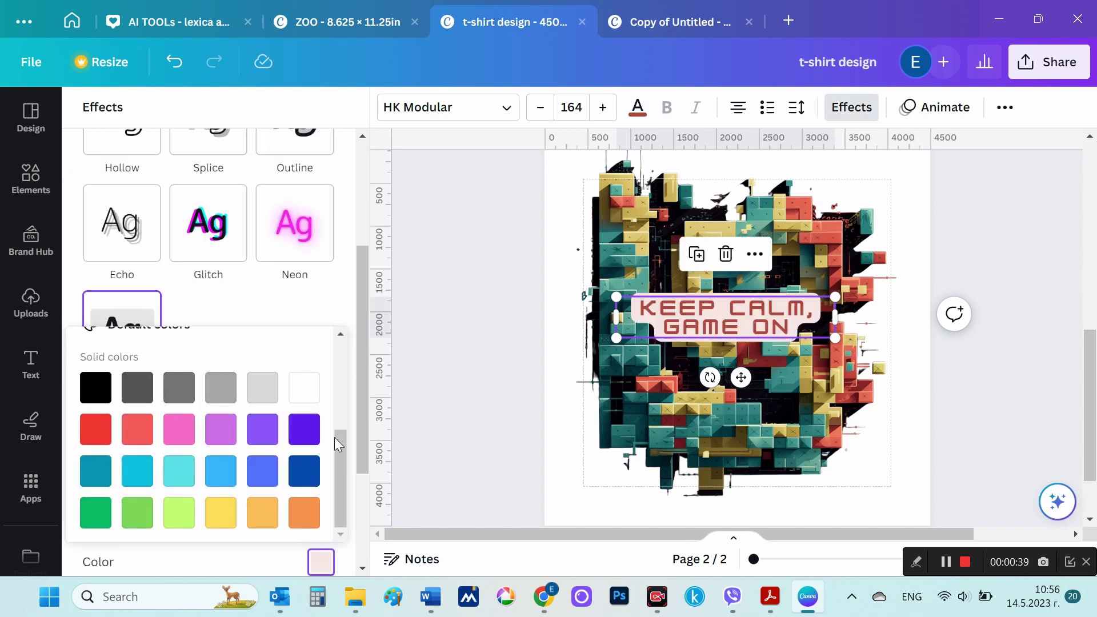
click(96, 388)
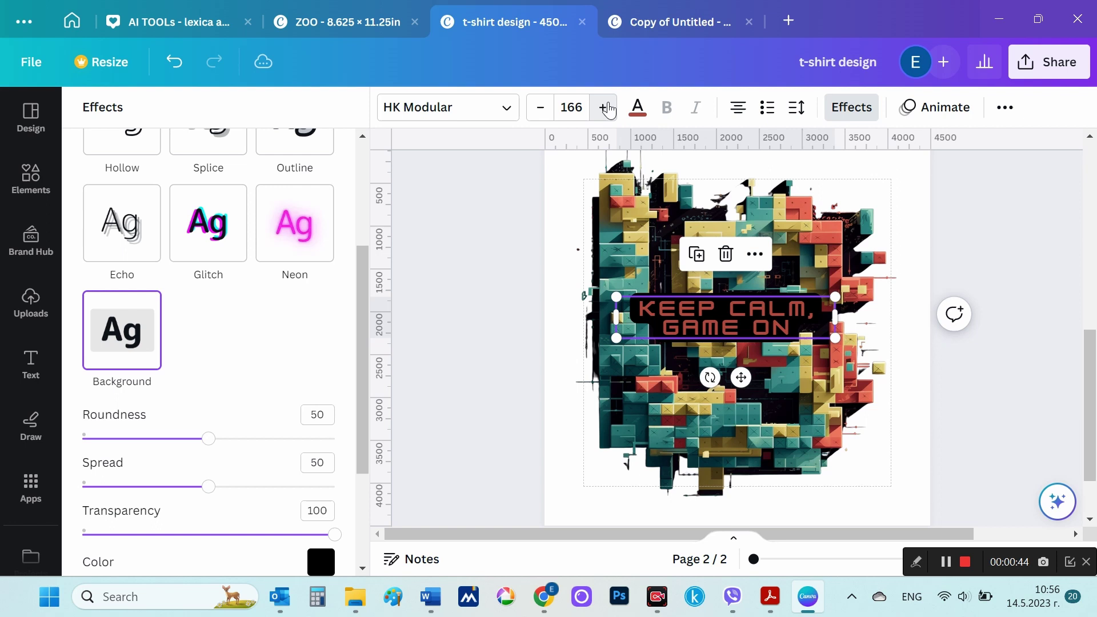
click(603, 107)
click(603, 107)
click(603, 108)
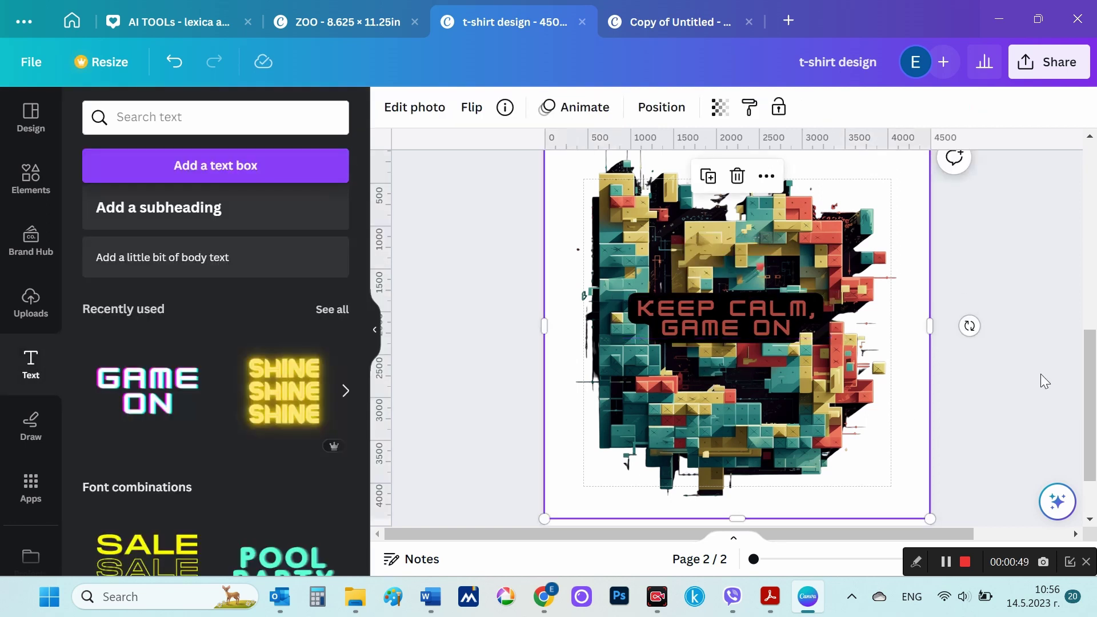
- Give page 1's EAT, SLEEP, GAME, REPEAT slogan a black background, keeping size 122
scroll(1043, 380, up, 5)
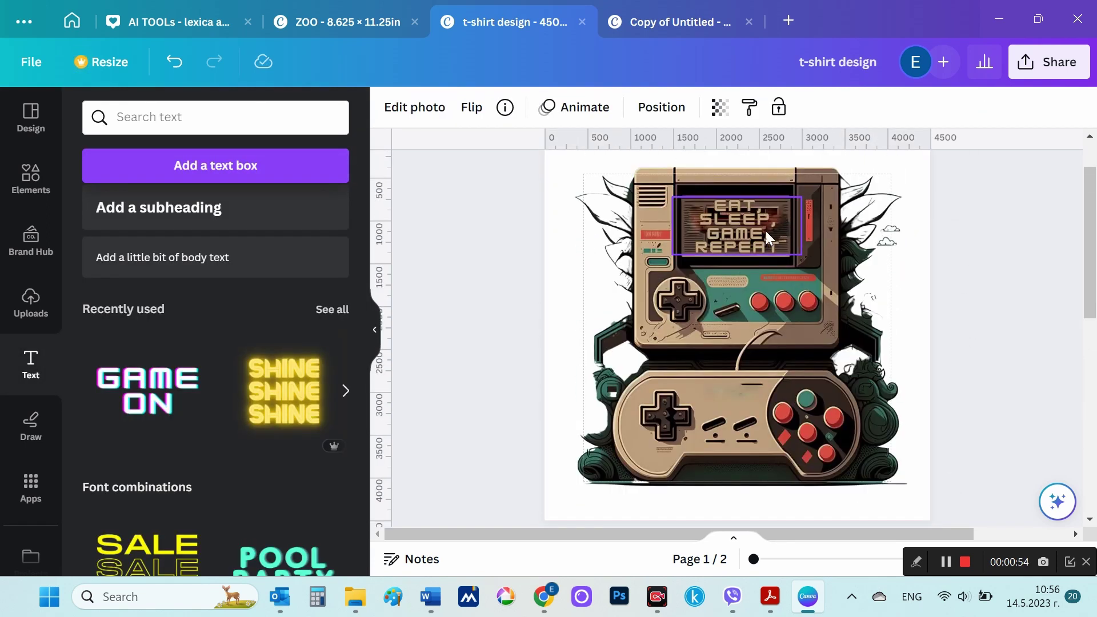
click(754, 231)
click(849, 120)
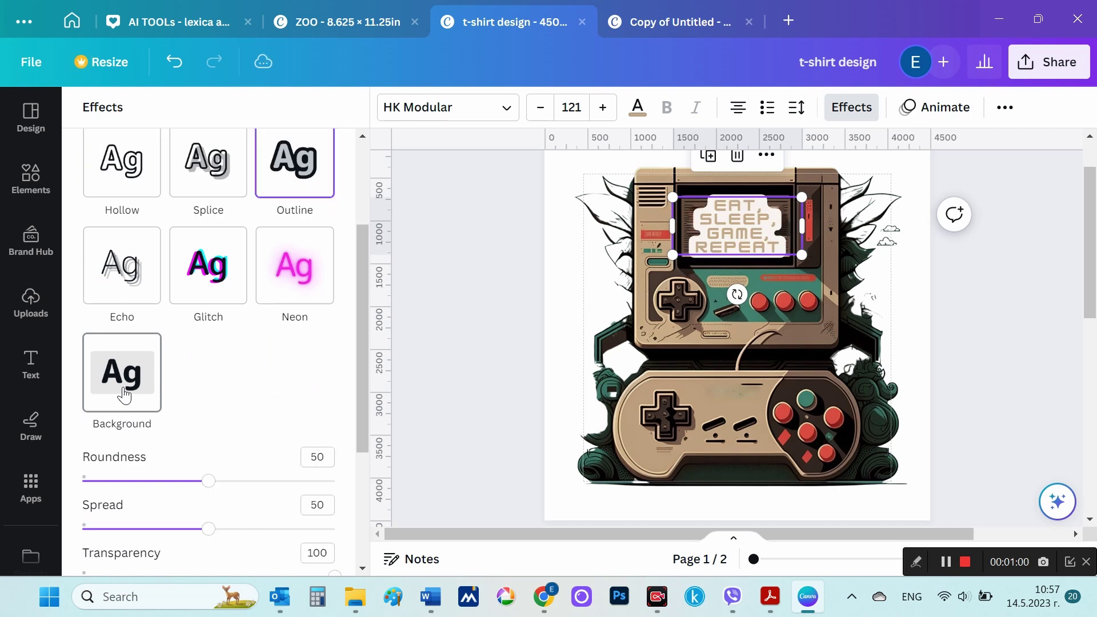
scroll(122, 392, up, 3)
scroll(123, 392, down, 5)
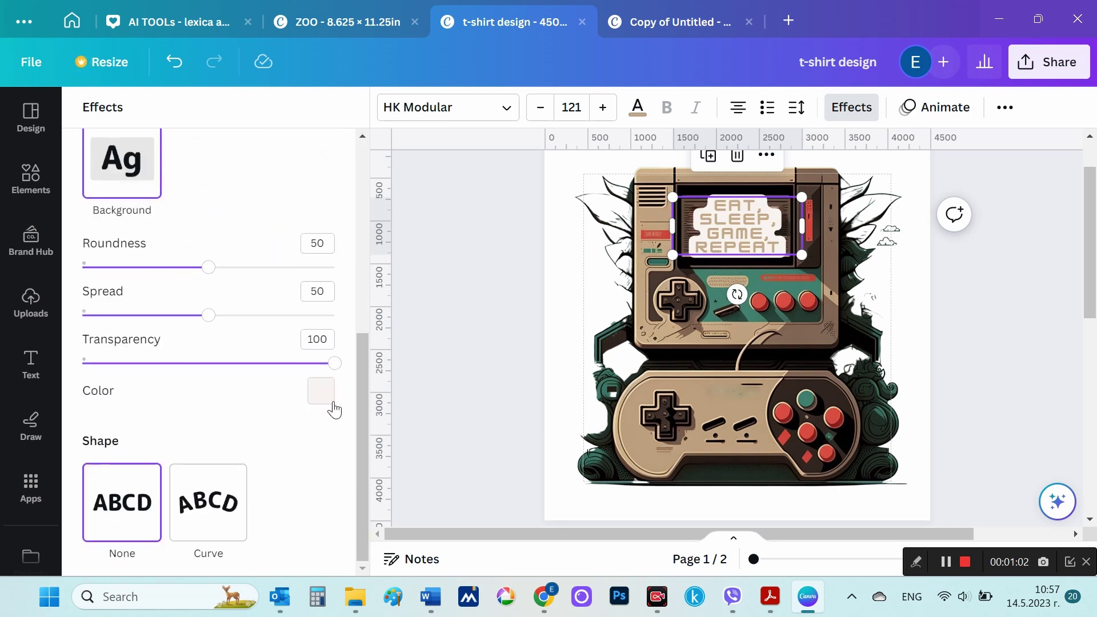
click(321, 391)
scroll(277, 320, down, 3)
click(95, 240)
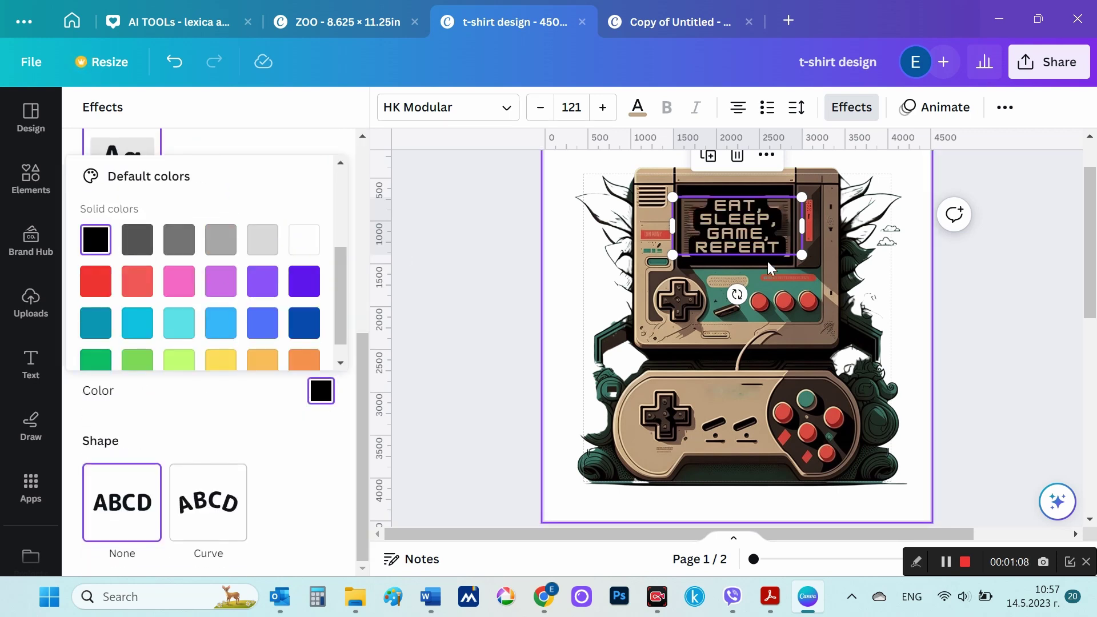
click(603, 108)
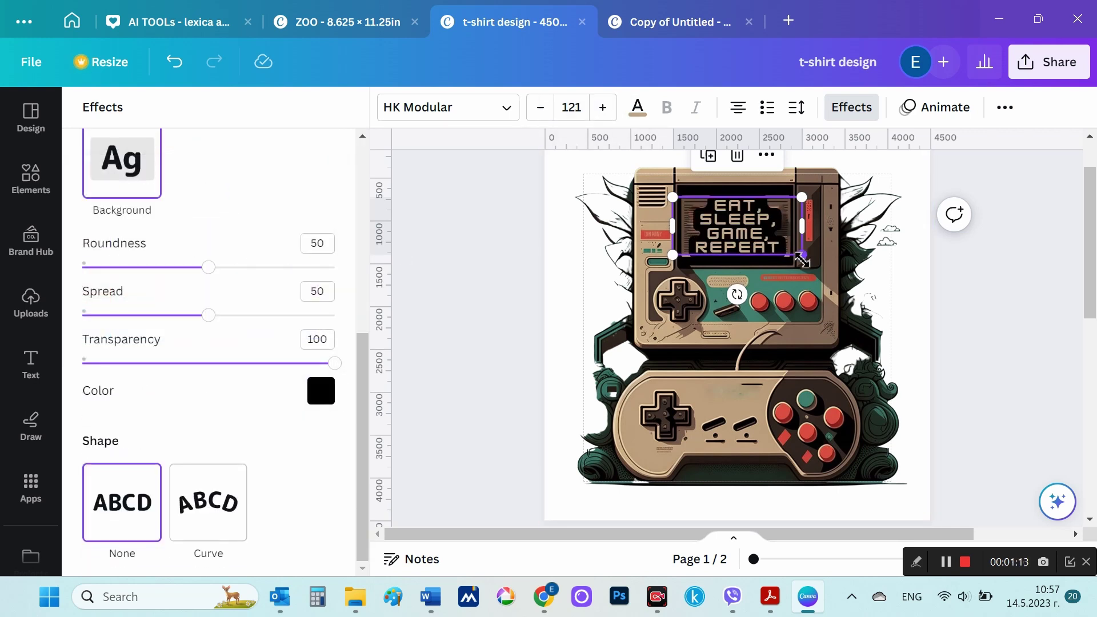
drag(802, 255, 798, 255)
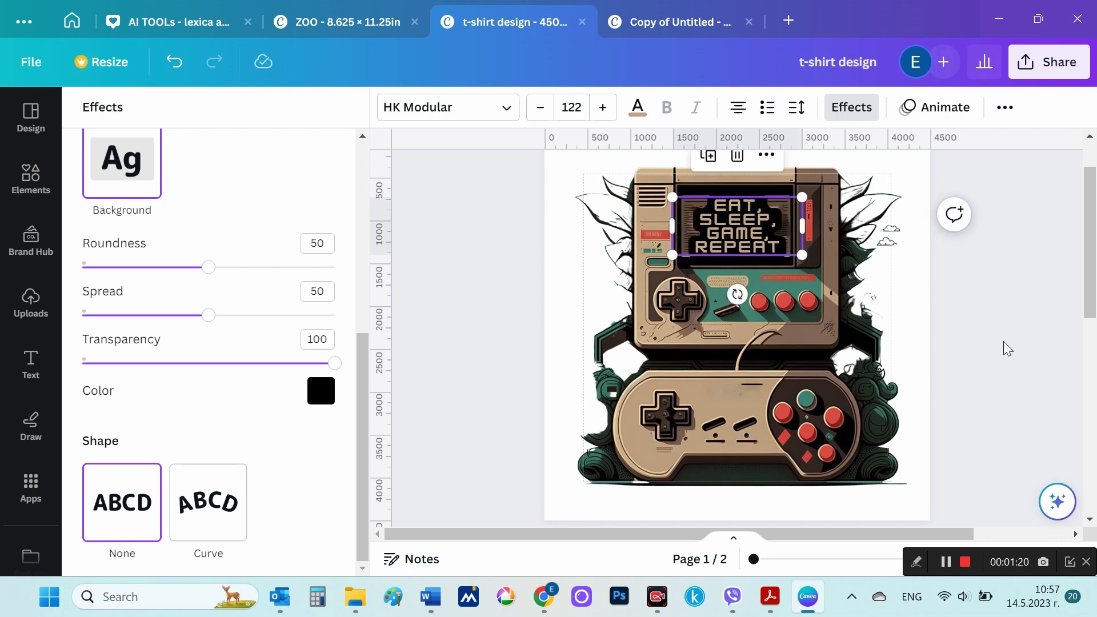
click(880, 460)
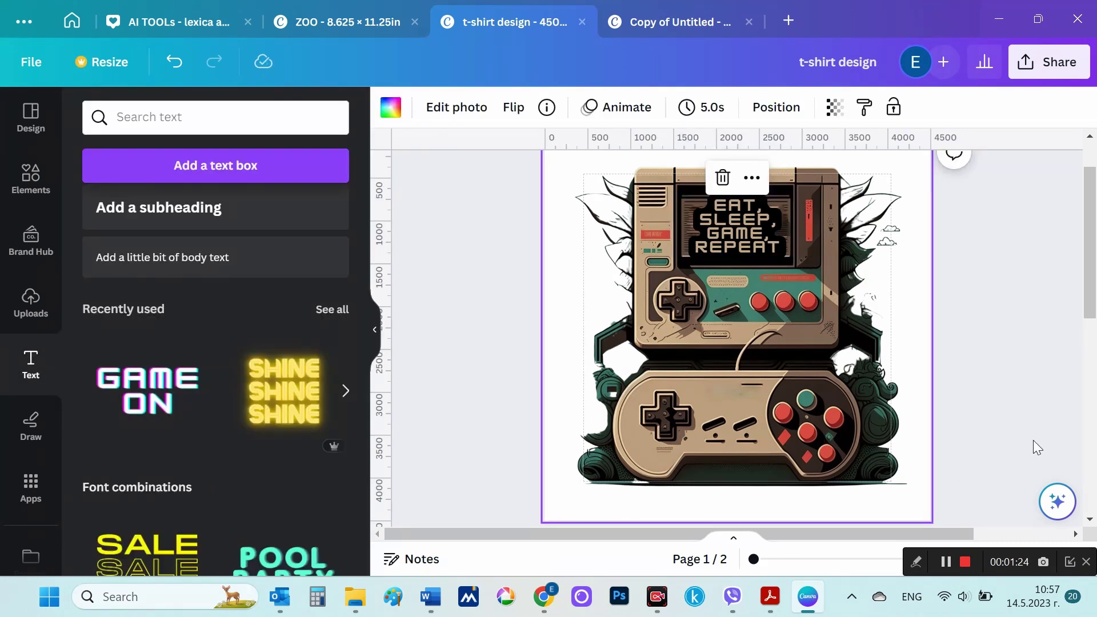
scroll(1037, 447, down, 15)
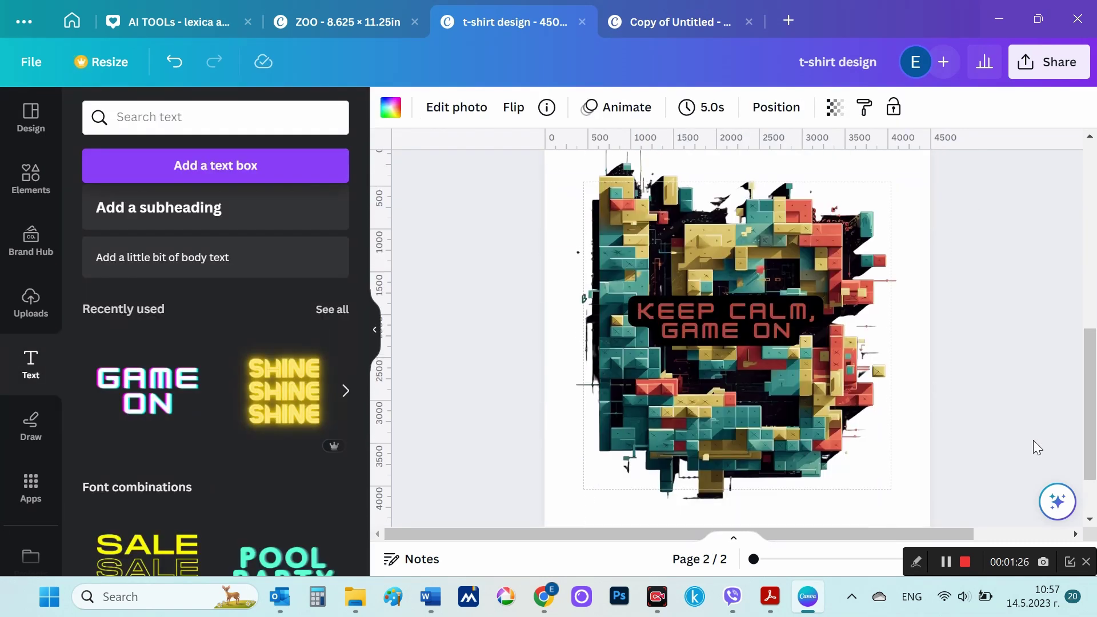
scroll(1032, 443, up, 2)
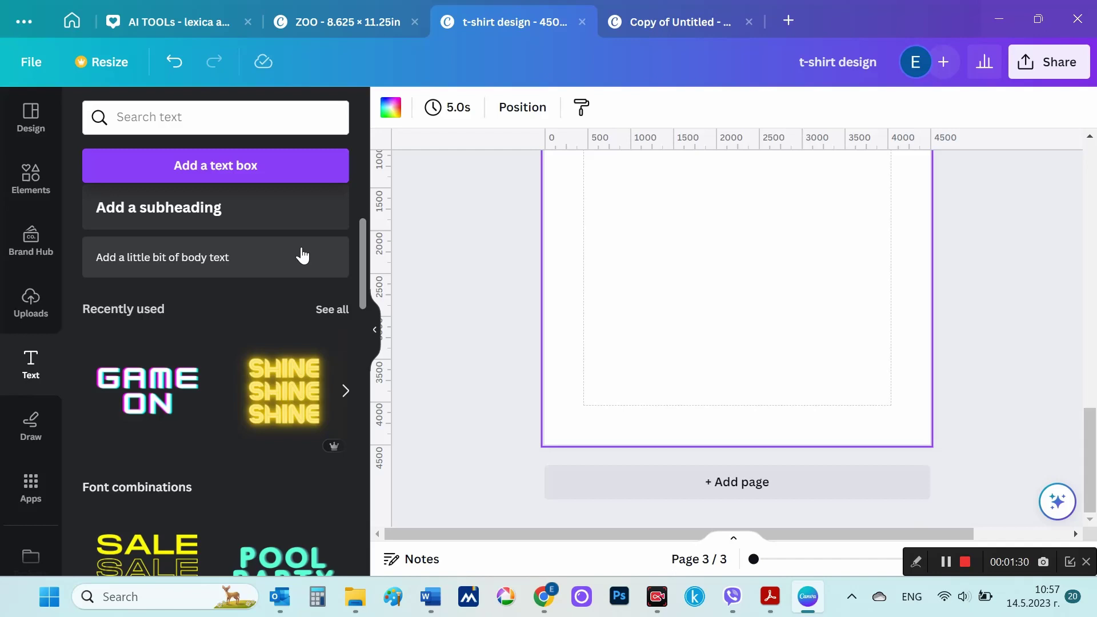
- Place the guitarist artwork on page 3, enlarge it to page width, and remove its background with BG Remover
click(33, 303)
scroll(160, 385, down, 5)
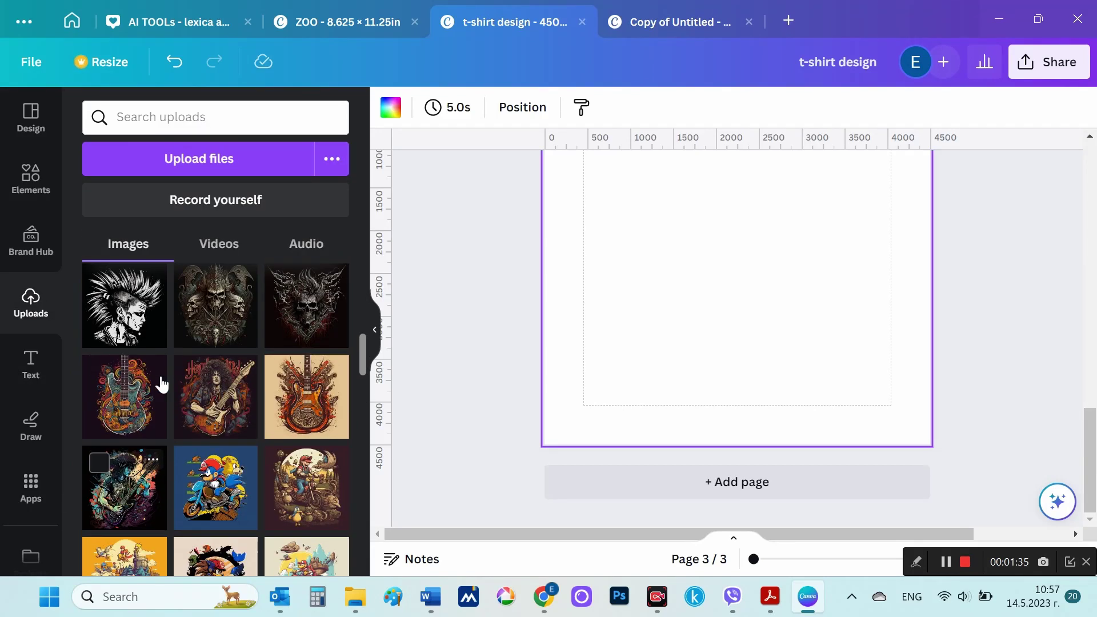
click(220, 404)
drag(743, 334, 654, 233)
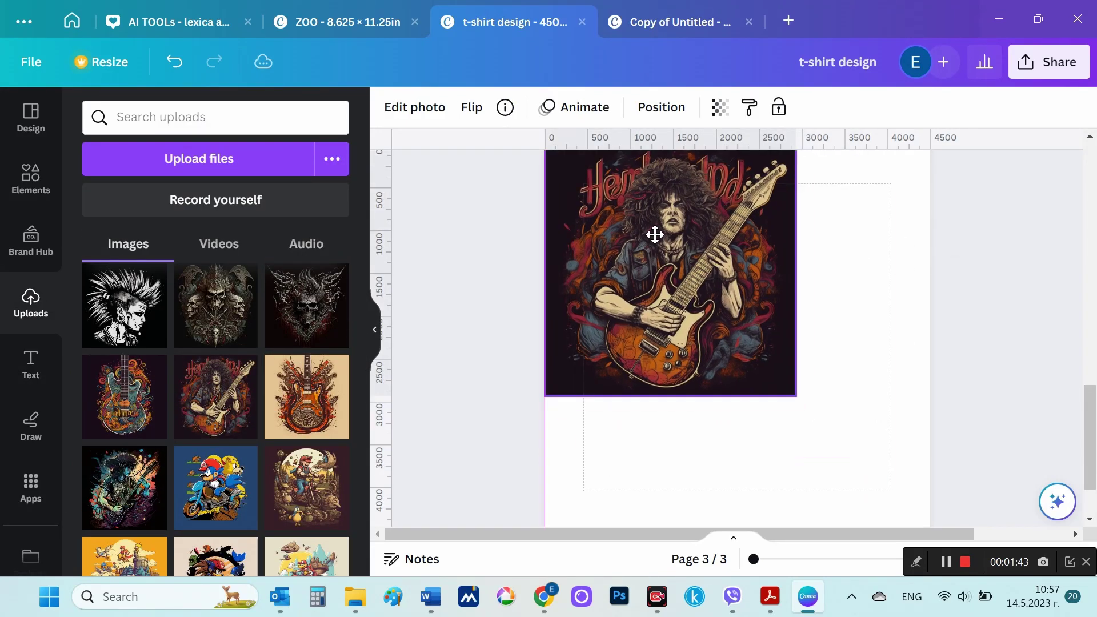
drag(796, 395, 937, 515)
click(414, 107)
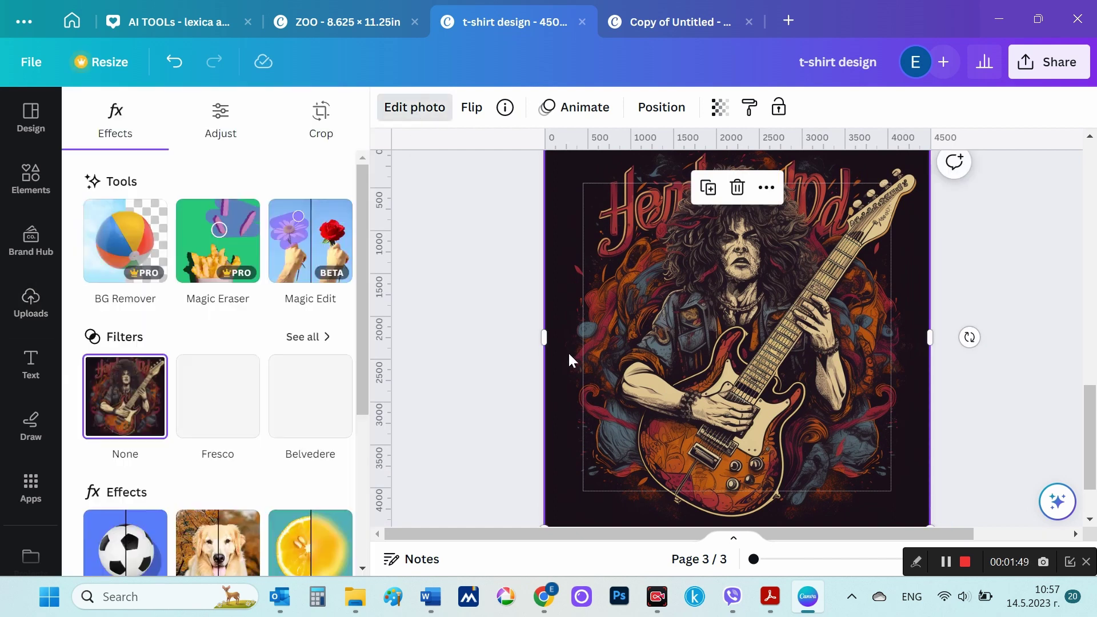
click(125, 241)
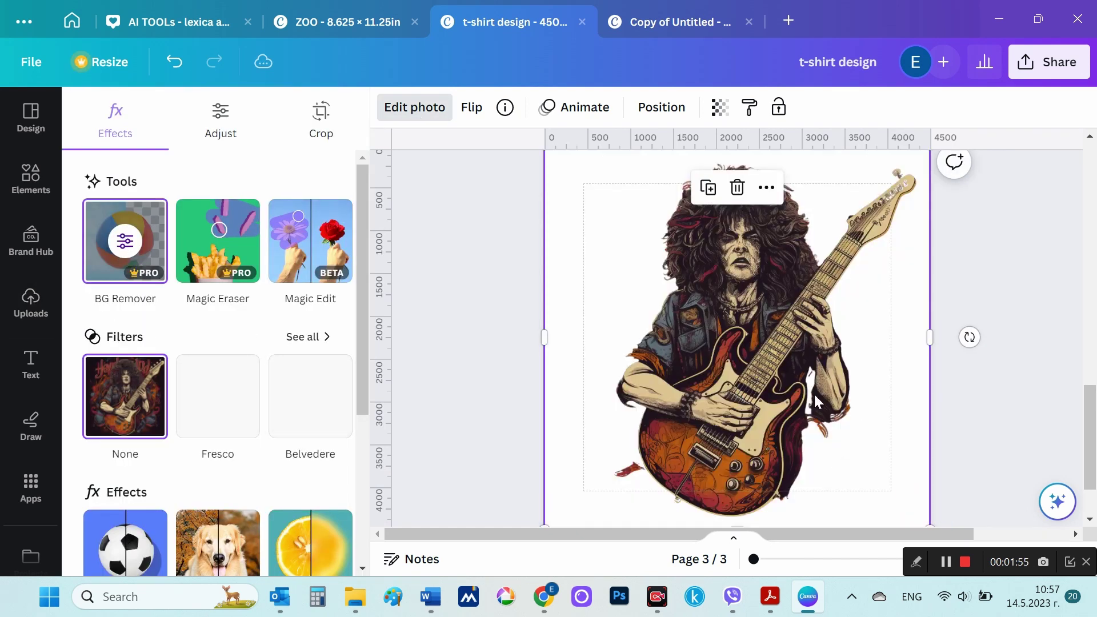
click(11, 364)
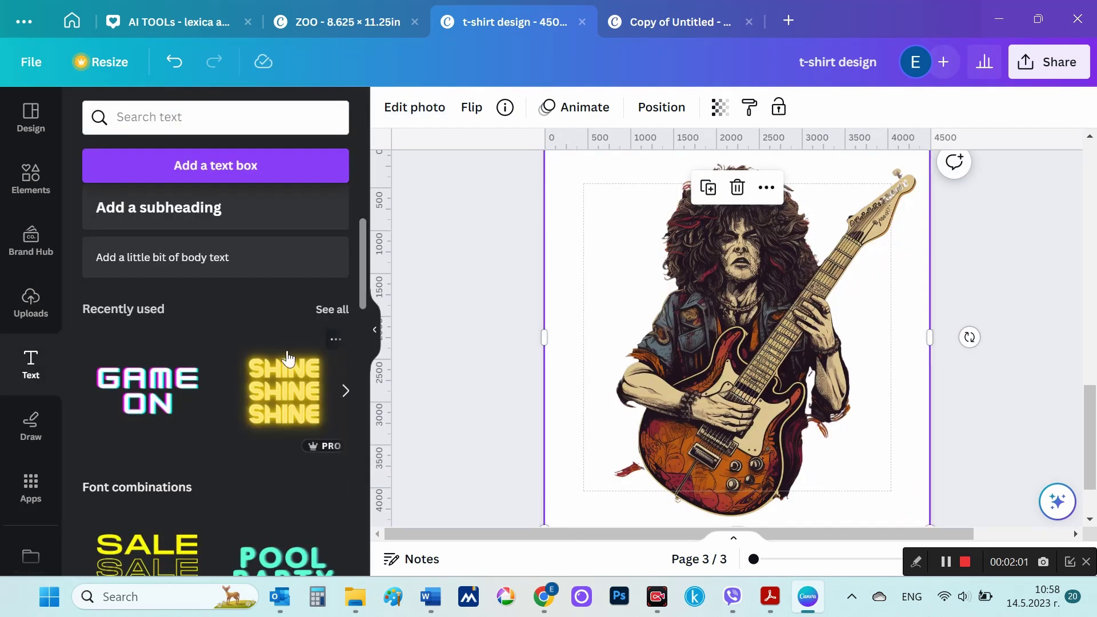
- Add a heading with the pasted slogan and set it in the HK Modular font
click(263, 331)
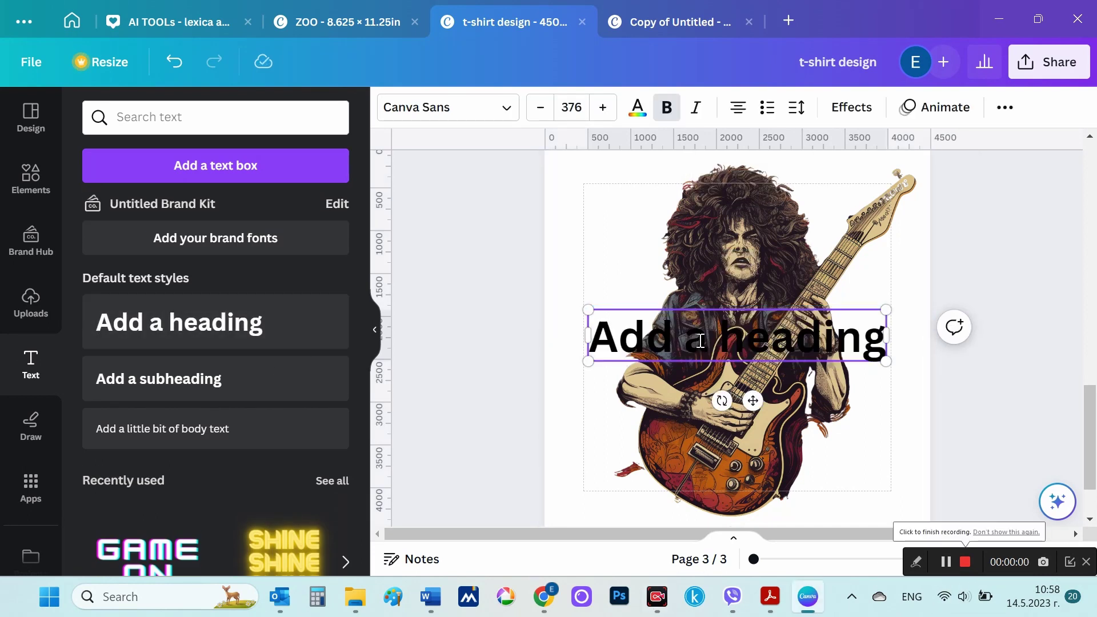
text(Rock on, world off)
key(ctrl+a)
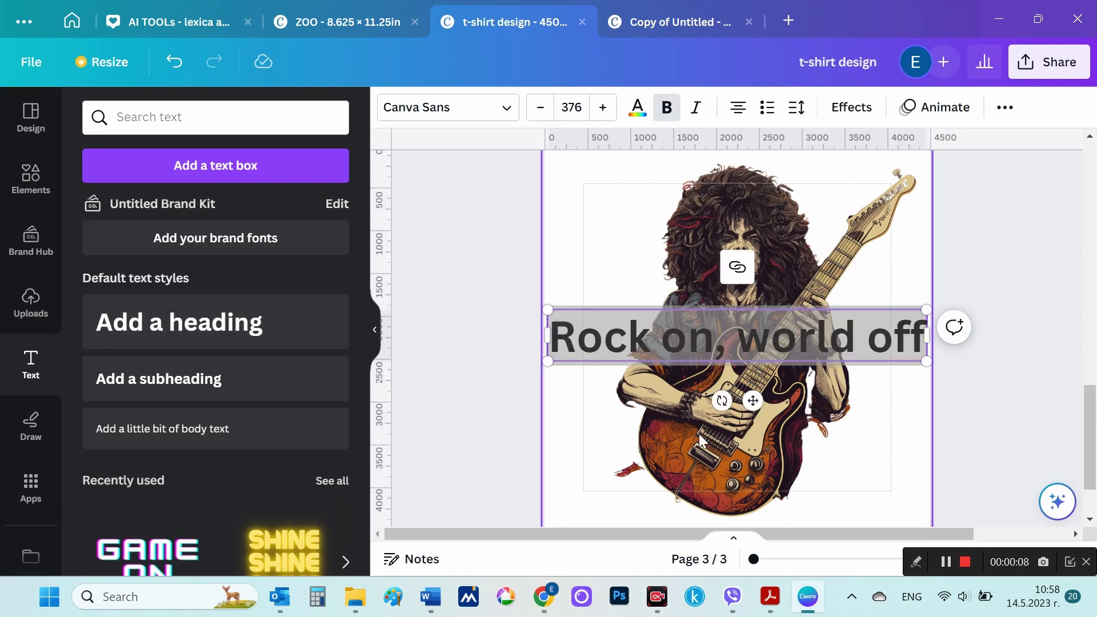
click(511, 110)
click(284, 288)
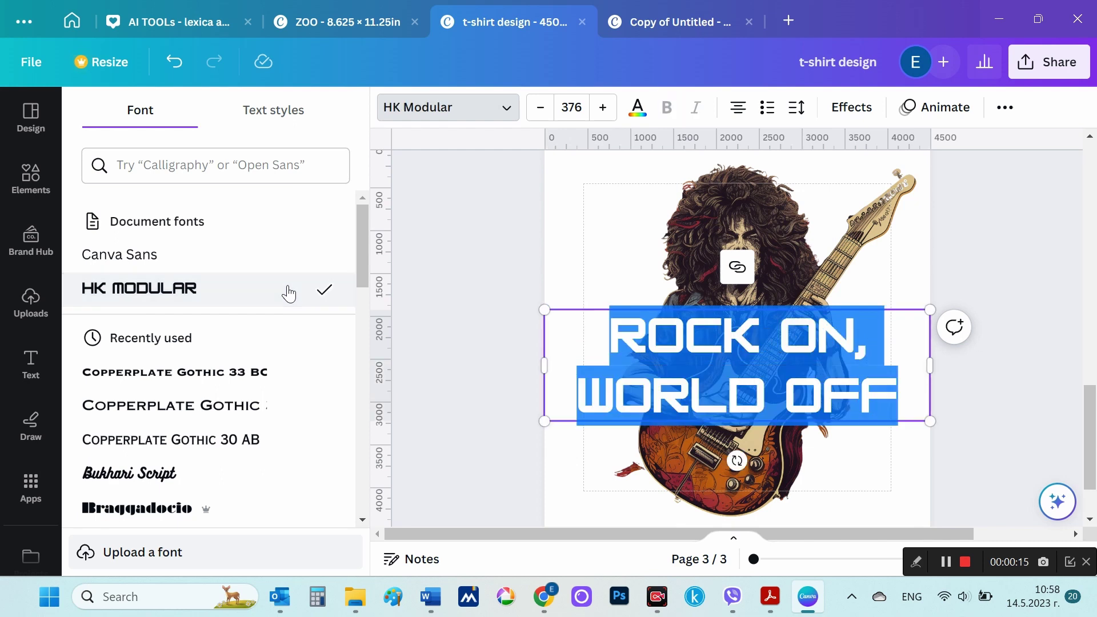
- Try the Horizon Outlined font on the slogan, then delete that text box
scroll(248, 403, down, 3)
scroll(248, 403, down, 20)
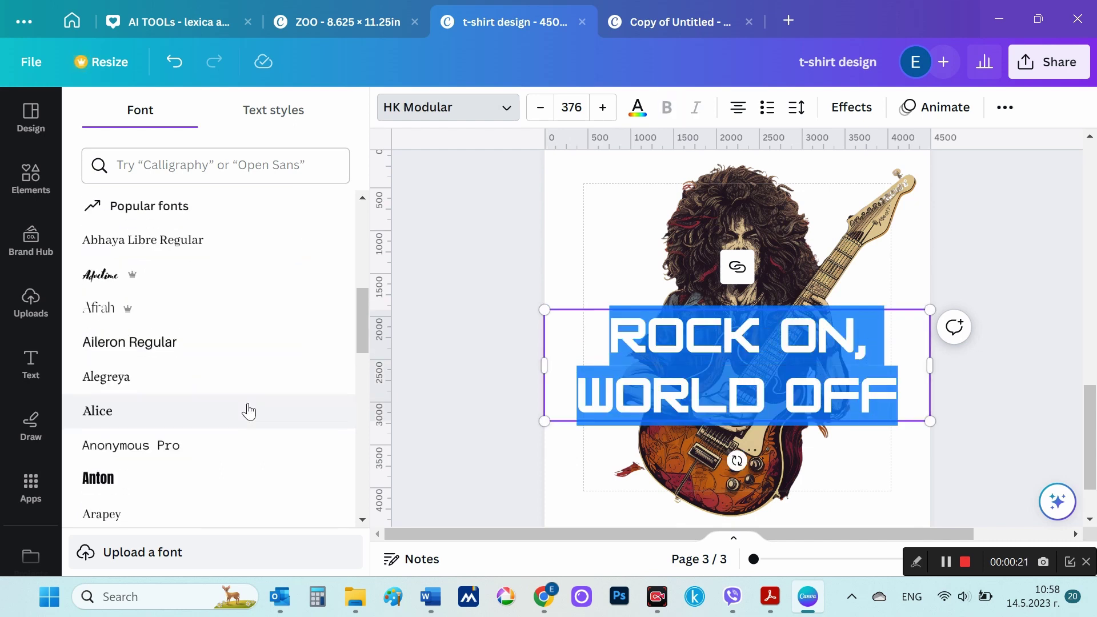
scroll(261, 432, up, 15)
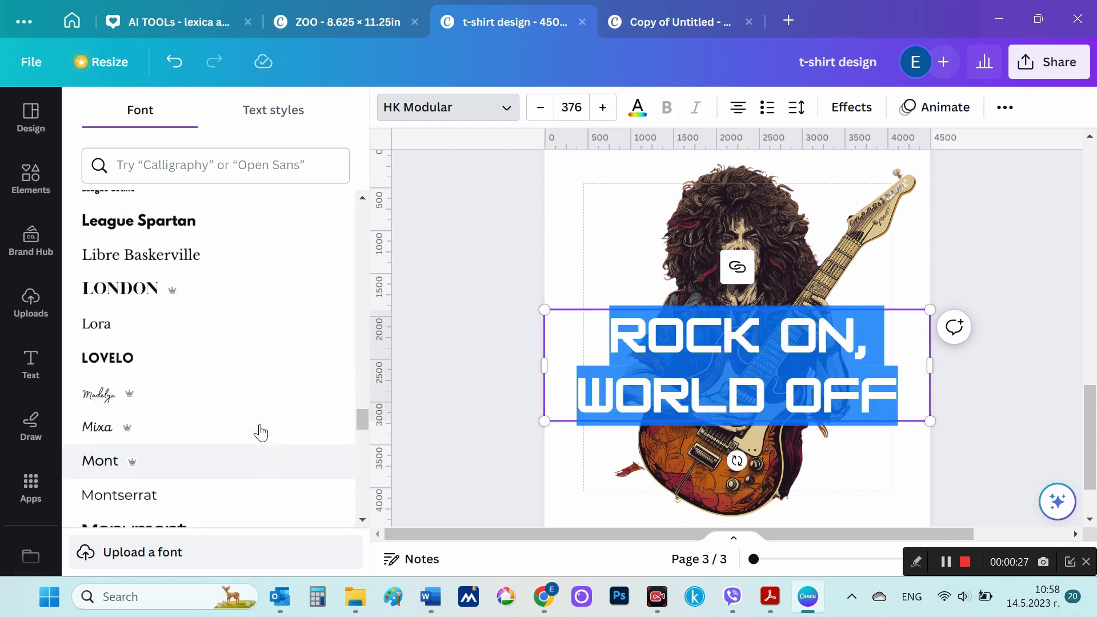
scroll(260, 433, down, 5)
scroll(261, 433, up, 2)
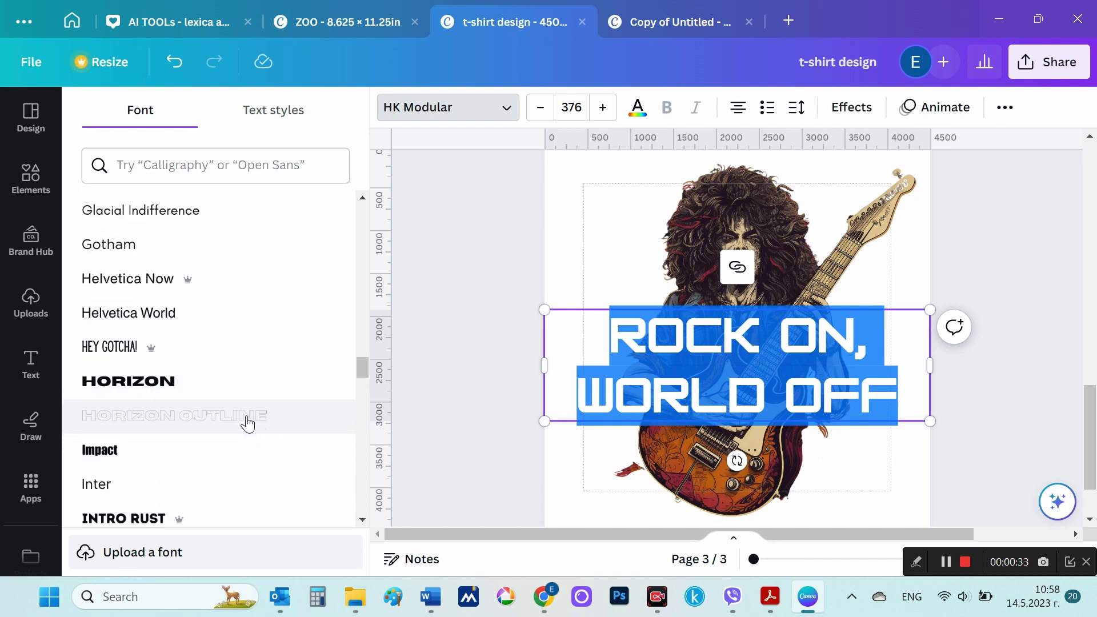
click(244, 421)
scroll(282, 446, down, 3)
scroll(282, 445, up, 5)
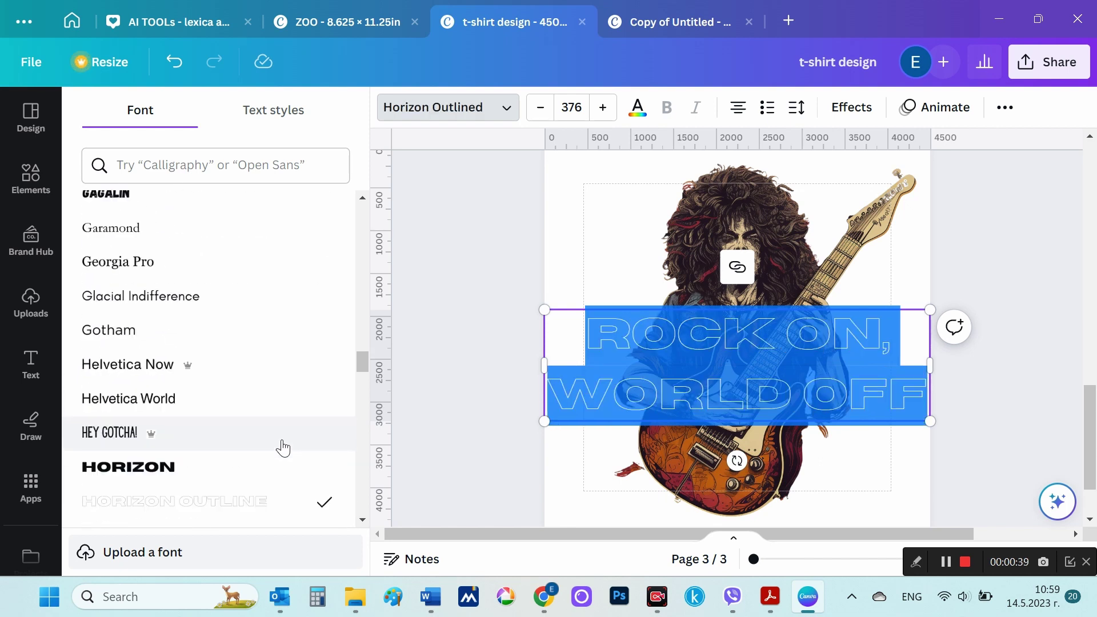
click(869, 377)
click(887, 410)
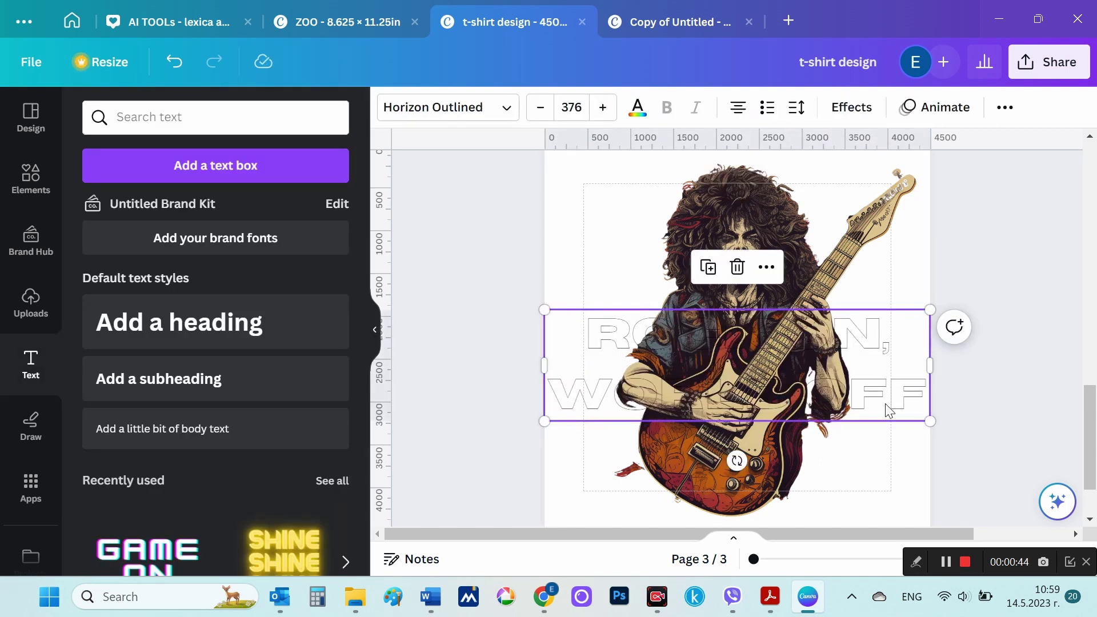
key(Delete)
- Add the NOW SHOWING style as ROCK ON, WORLD OFF at the top, sized to 300
scroll(238, 407, down, 10)
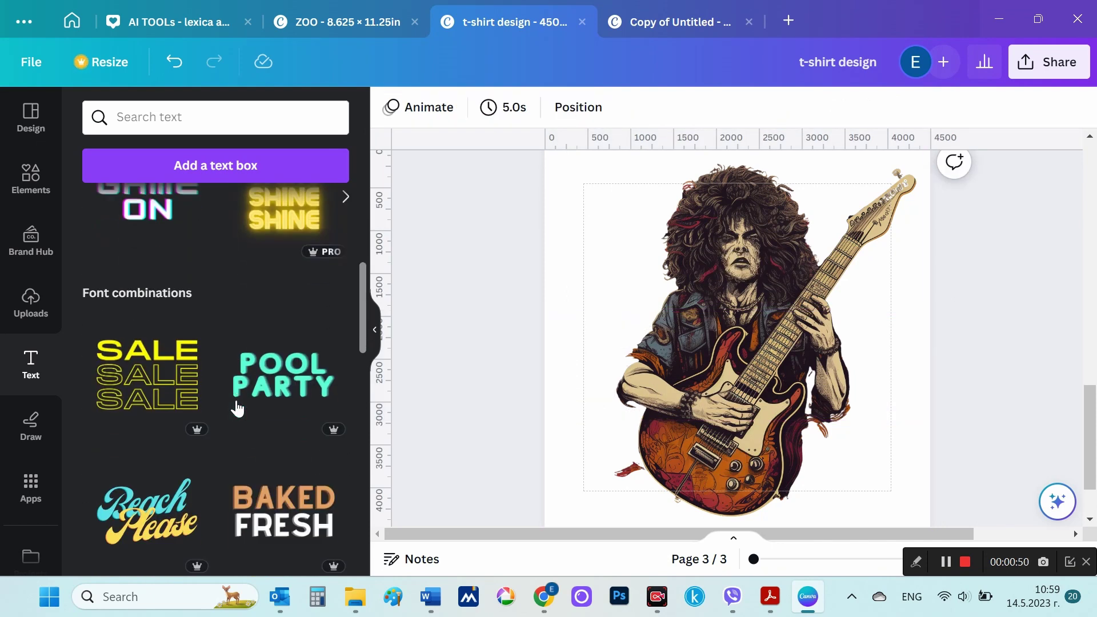
scroll(238, 408, down, 15)
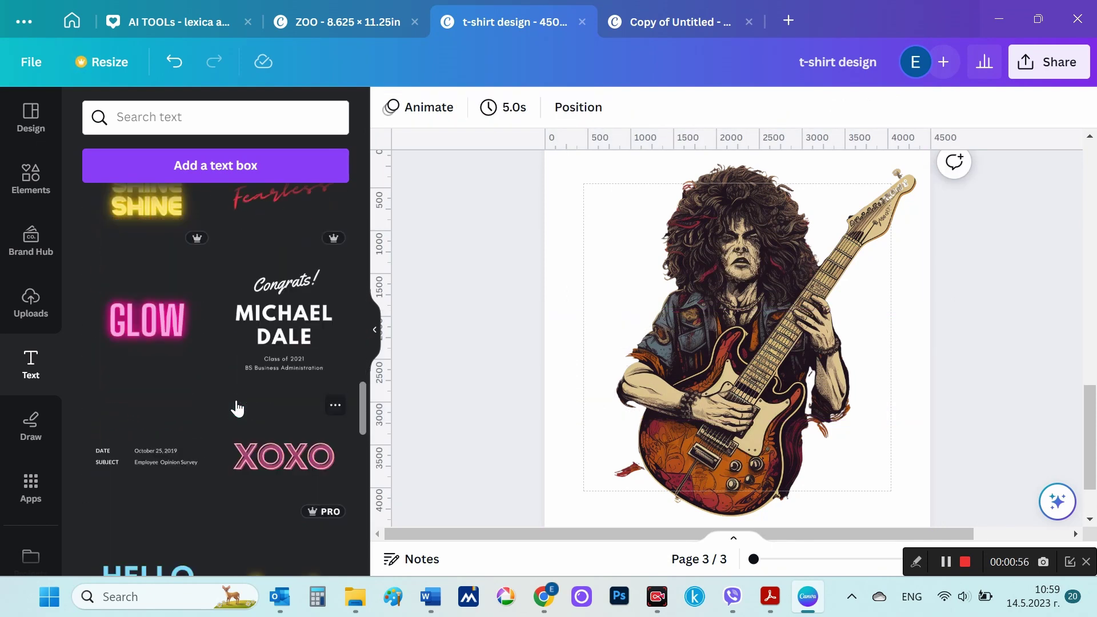
scroll(238, 409, down, 5)
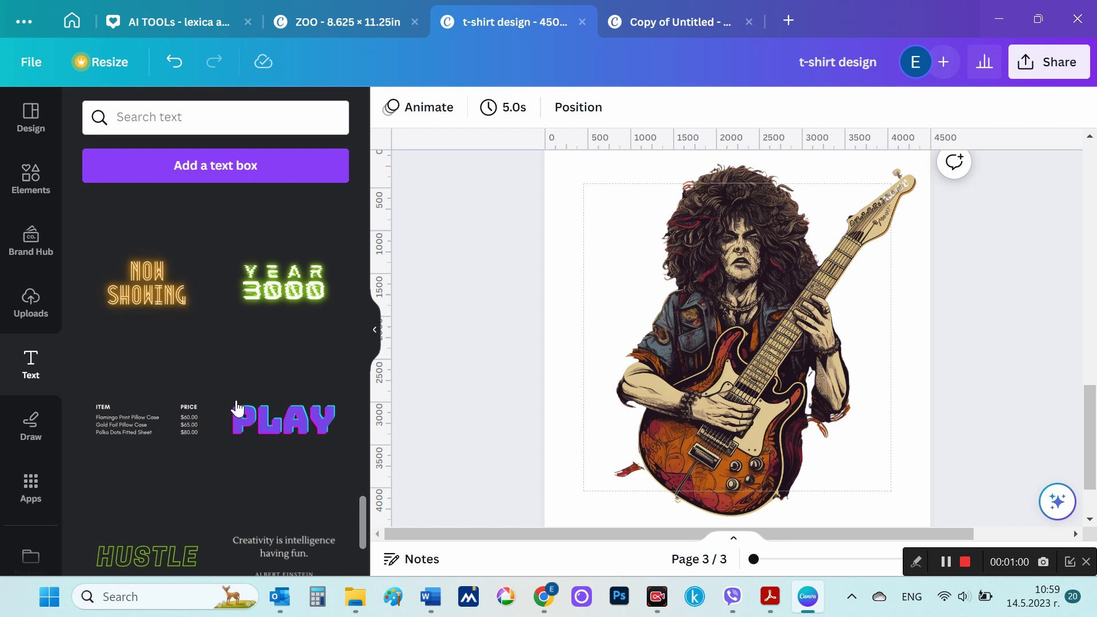
click(189, 311)
double_click(752, 344)
text(ROCK ON, WORLD OFF)
drag(752, 343, 674, 240)
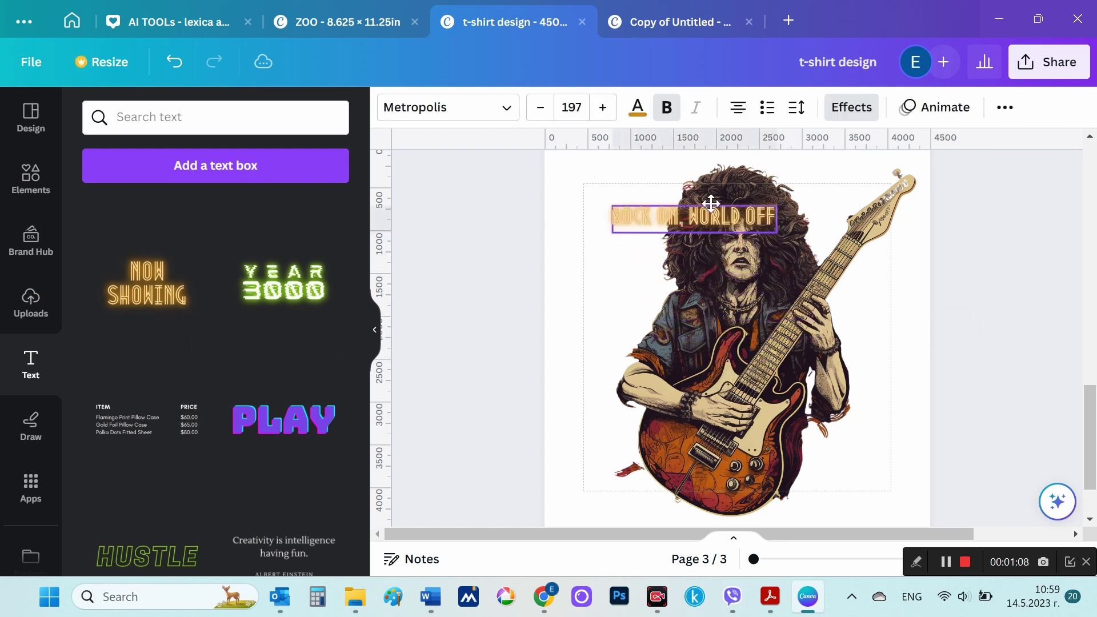
click(603, 108)
drag(775, 228, 863, 228)
- Colour the slogan beige from the photo and apply the Outline effect
drag(724, 217, 855, 222)
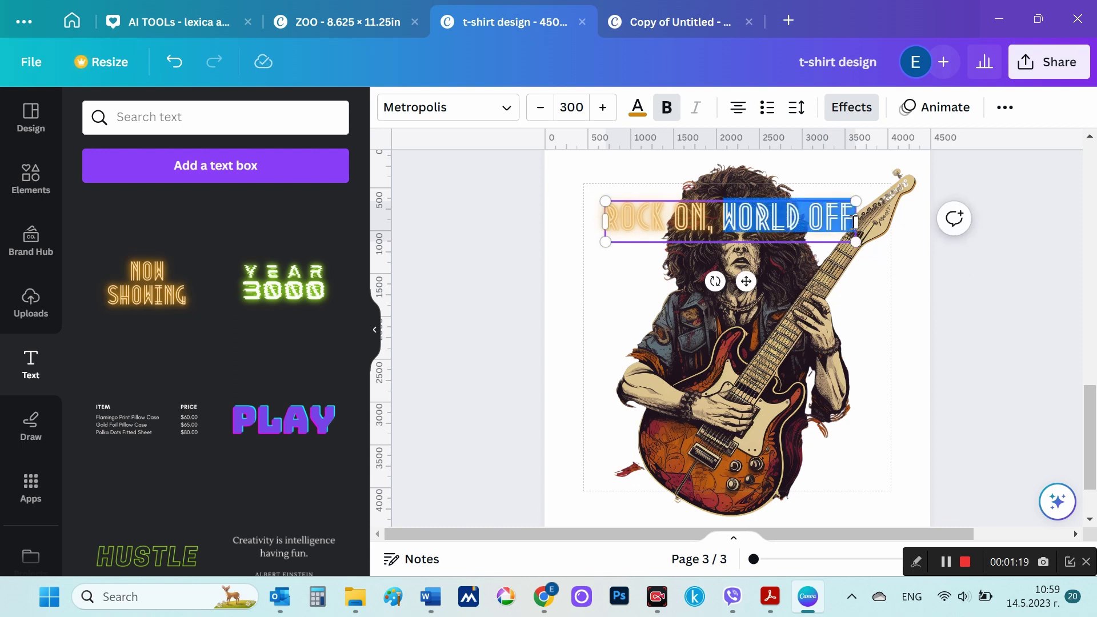
key(ctrl+a)
click(638, 108)
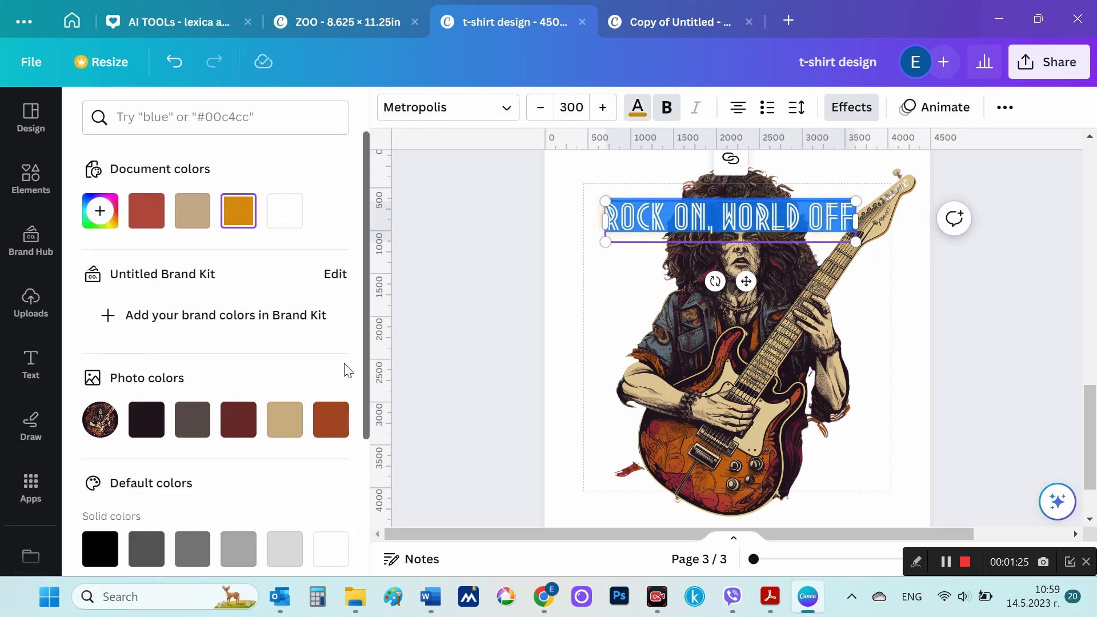
click(285, 420)
key(Escape)
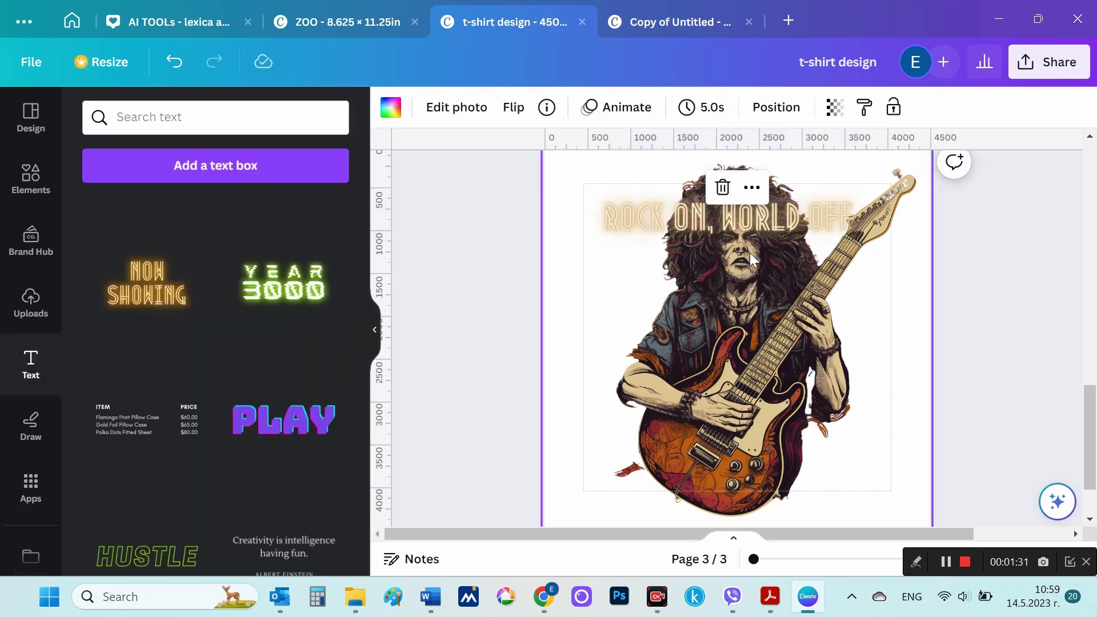
click(846, 112)
click(326, 332)
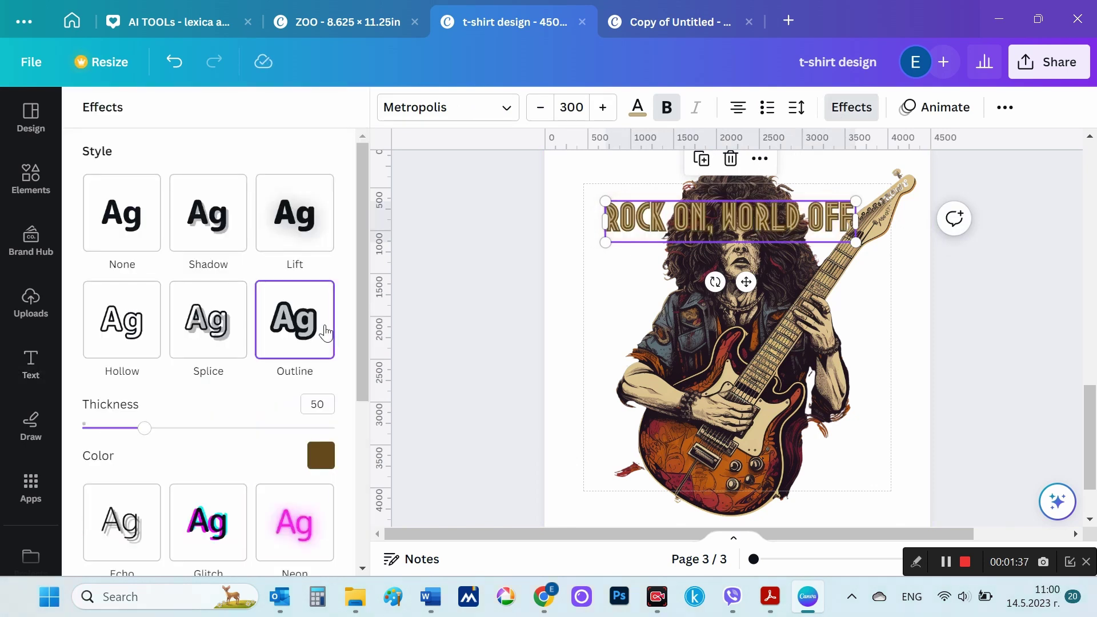
drag(723, 220, 825, 239)
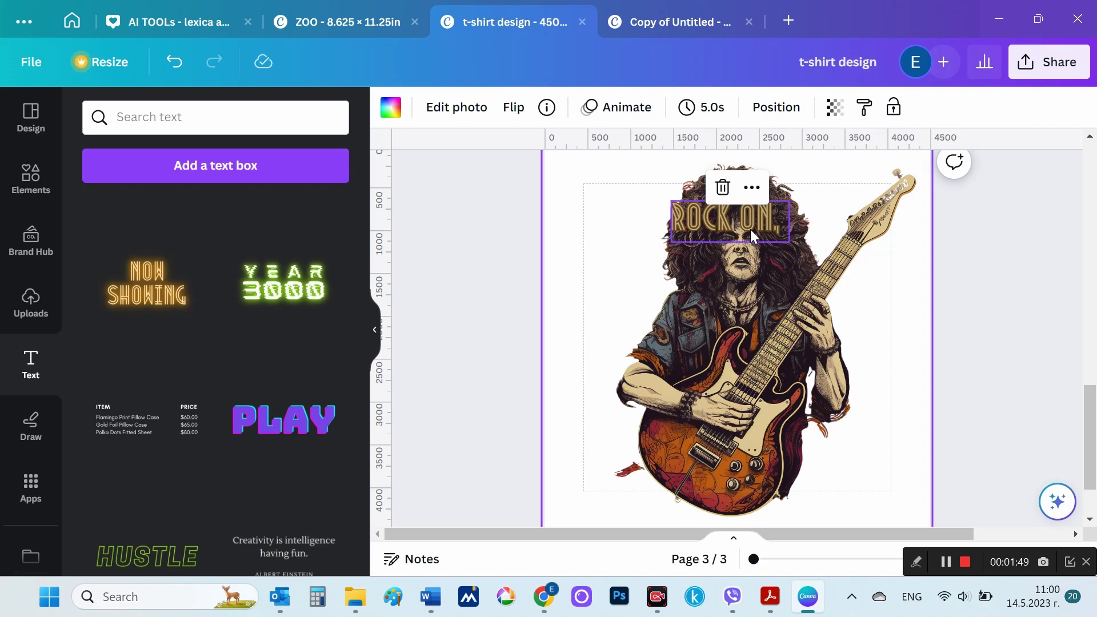
click(740, 229)
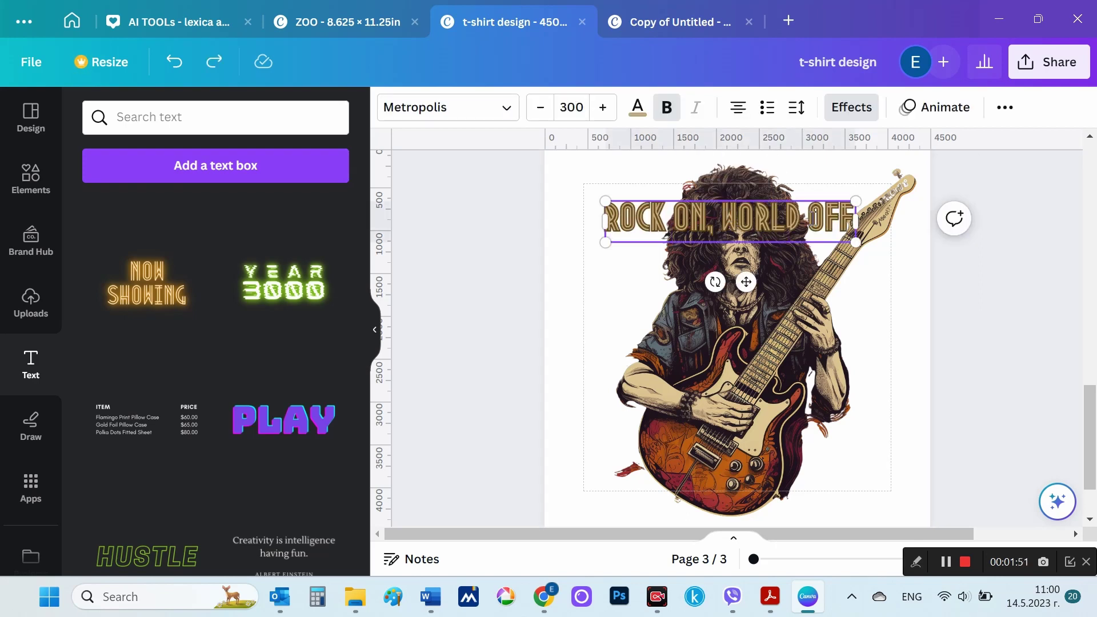
drag(723, 220, 853, 220)
key(ctrl+c)
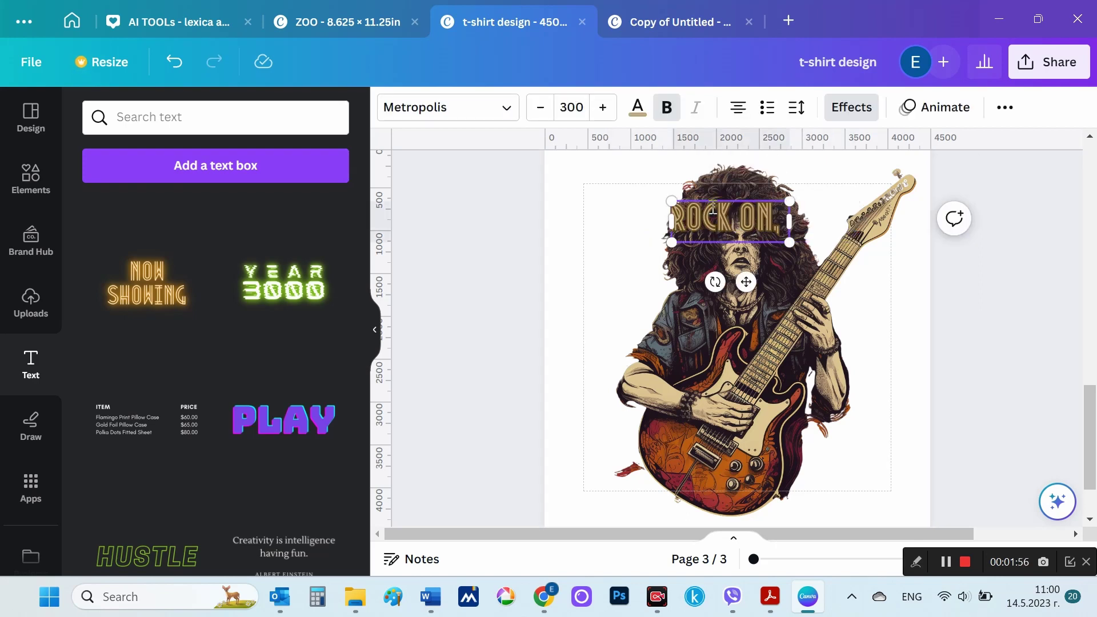
- Duplicate the ROCK ON, heading lower on the page and change the copy's text to WORLD OFF
click(760, 274)
click(737, 229)
drag(769, 247, 781, 266)
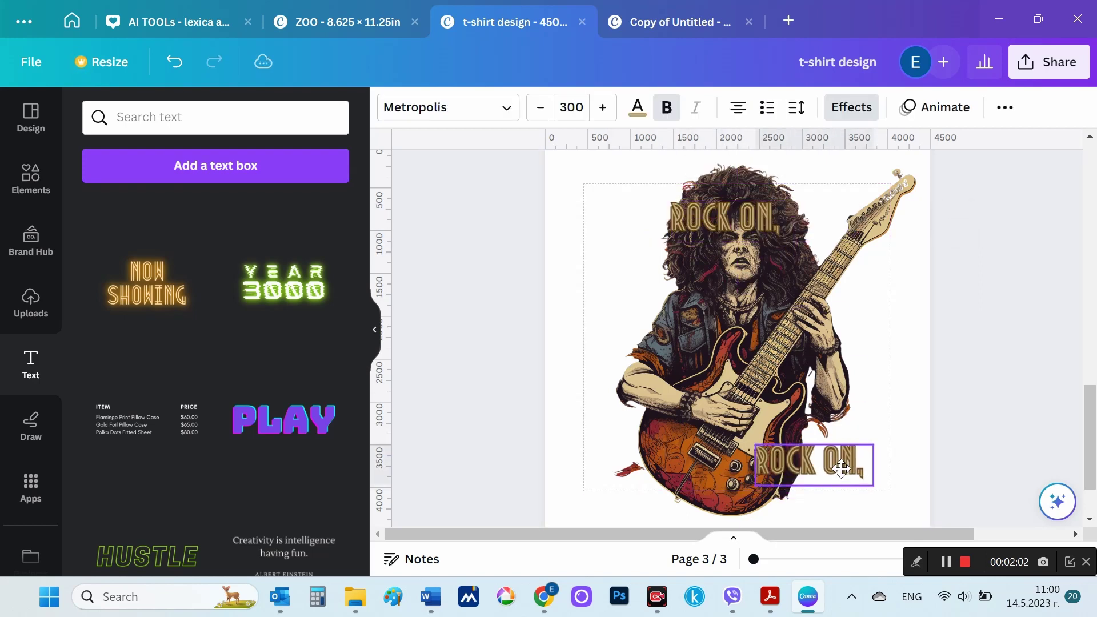
triple_click(811, 457)
key(ctrl+v)
- Move ROCK ON, toward the top-left of page 3 and check the WORLD OFF and photo layers
click(720, 218)
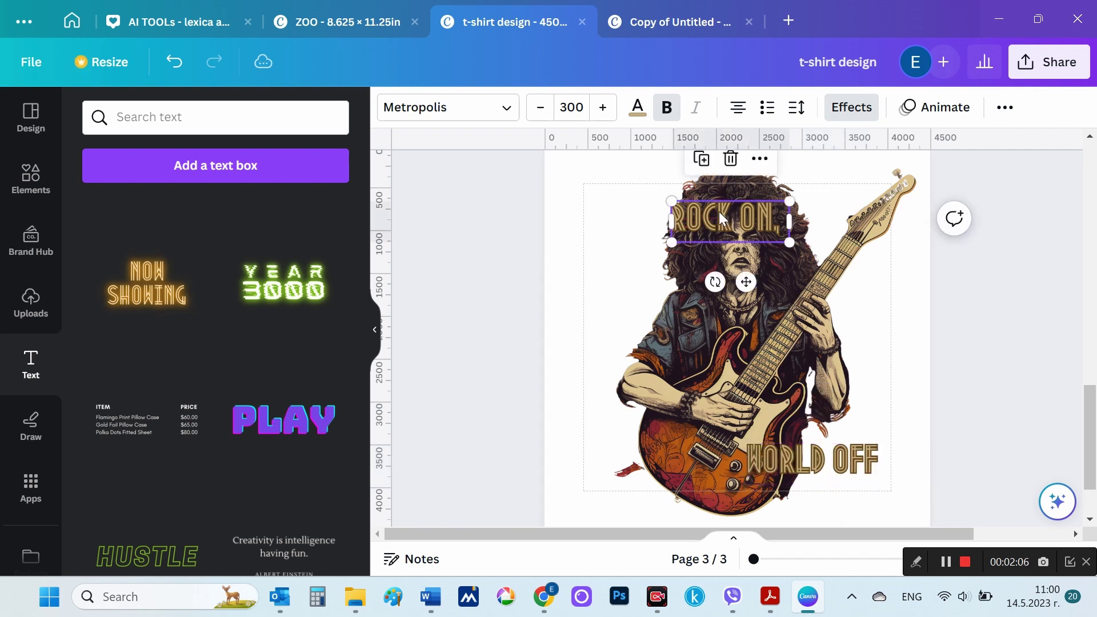
drag(720, 217, 661, 205)
key(Tab)
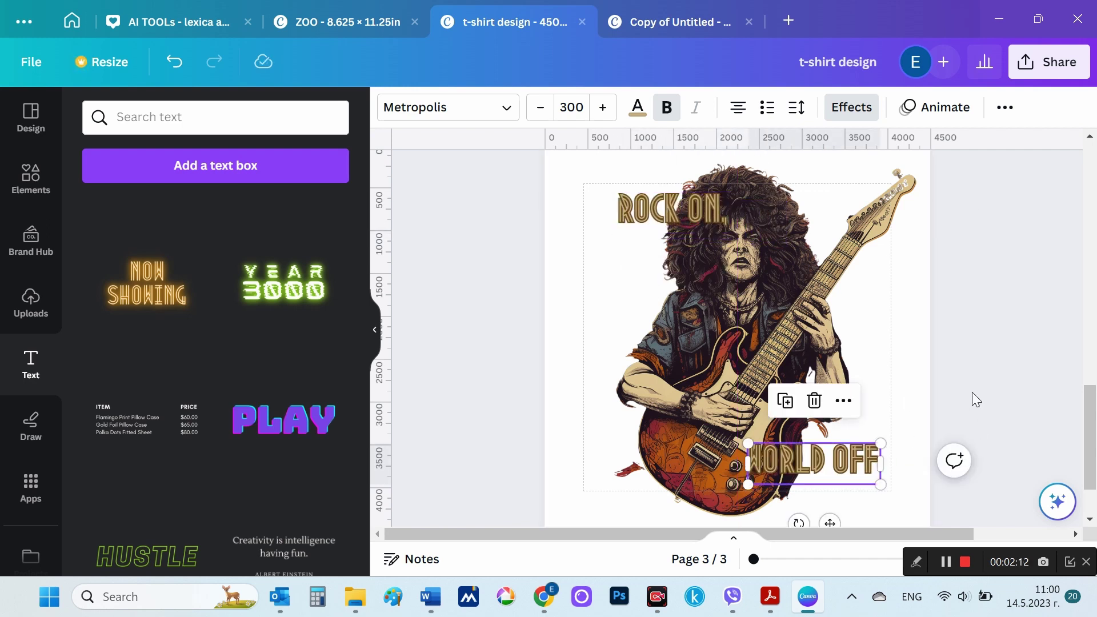
key(Tab)
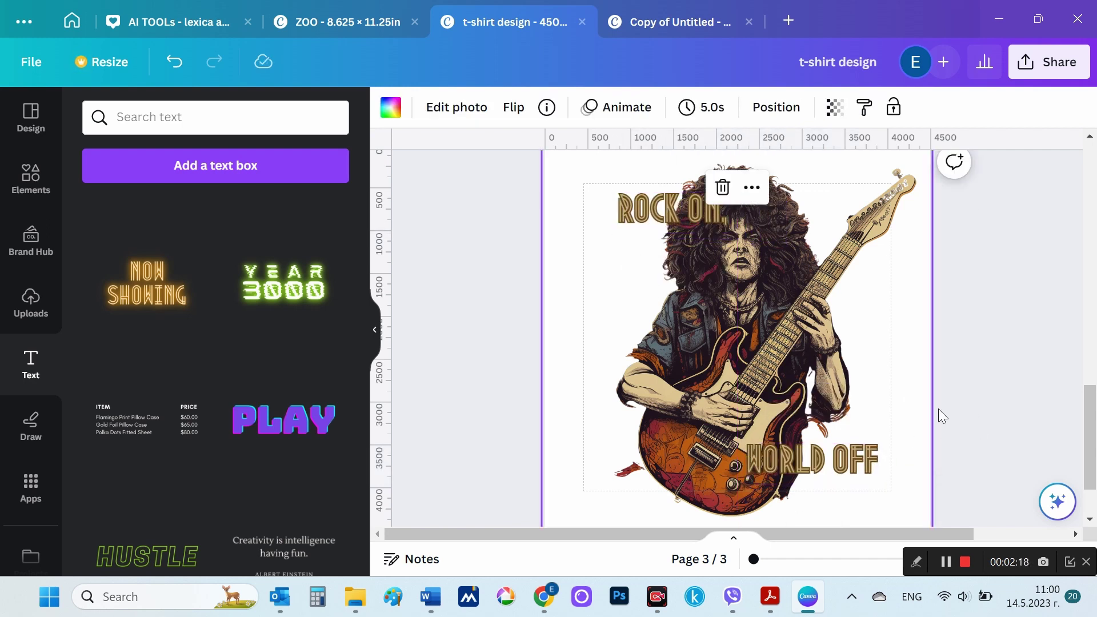
scroll(247, 446, down, 15)
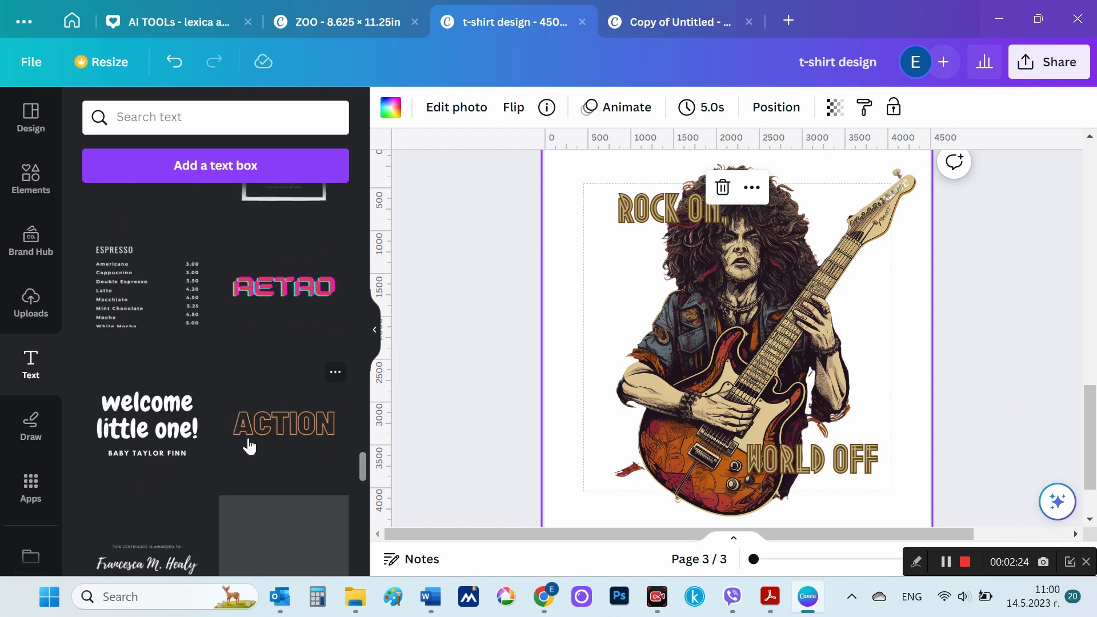
scroll(249, 446, down, 15)
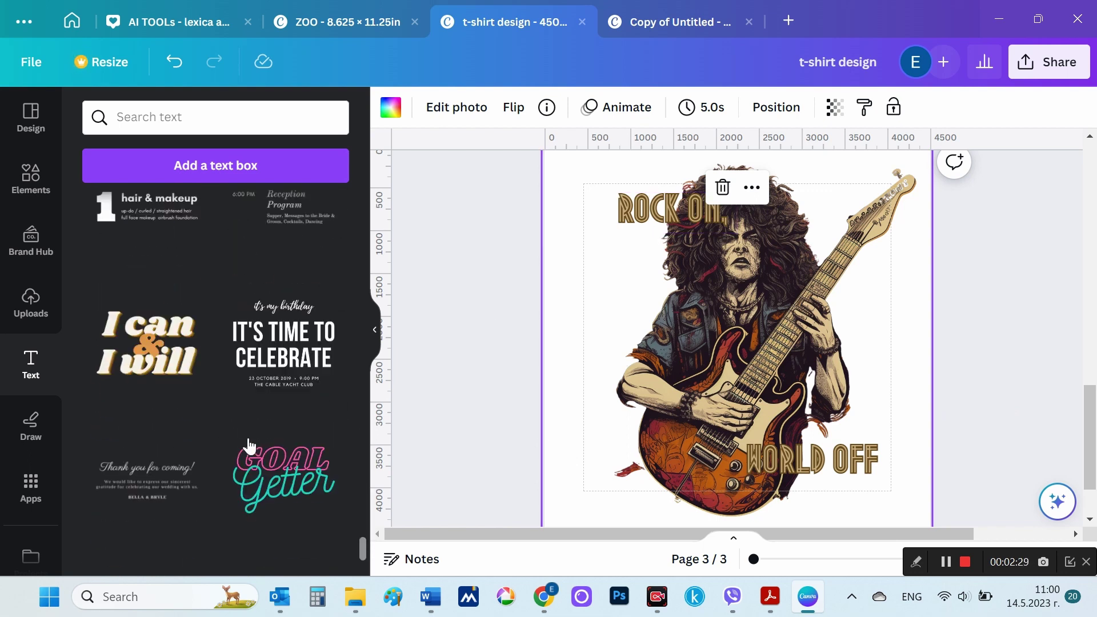
scroll(248, 446, down, 8)
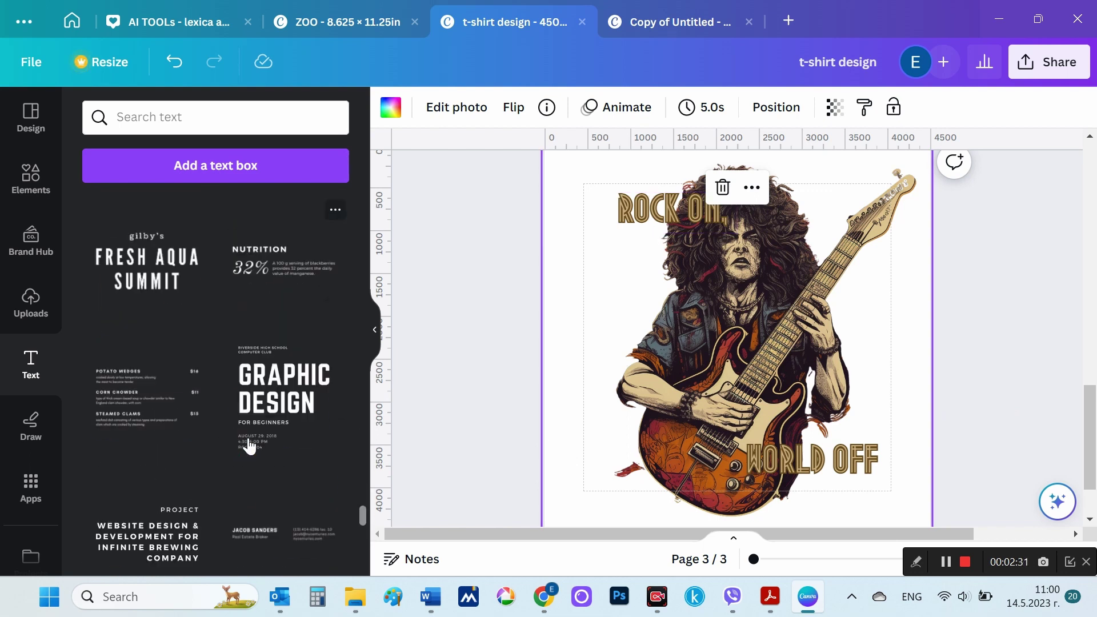
click(697, 218)
click(866, 393)
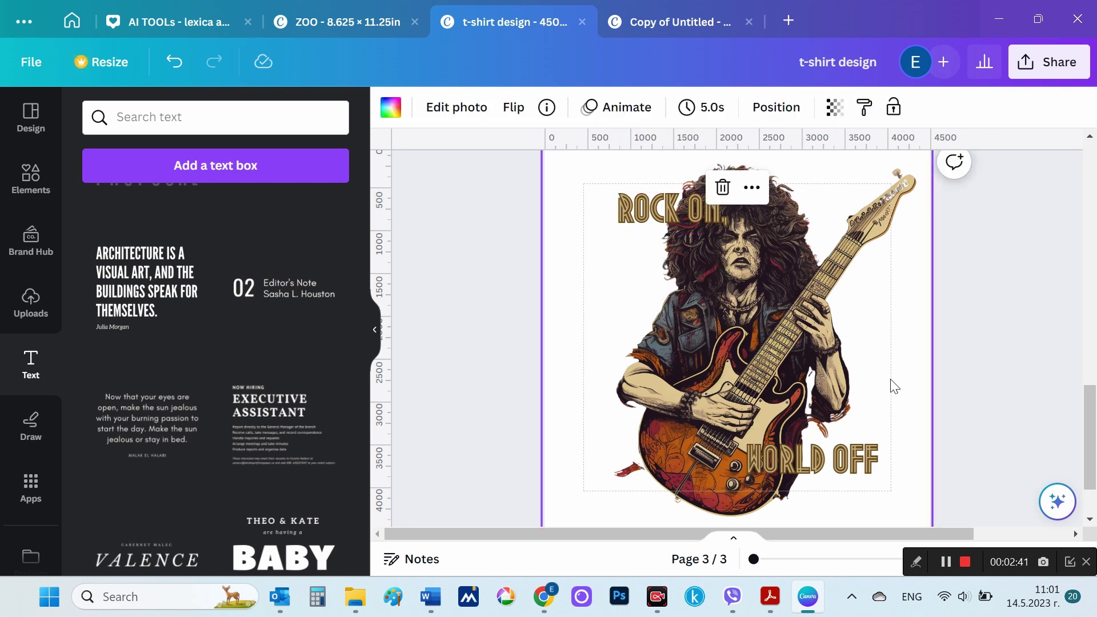
scroll(896, 385, down, 1)
scroll(901, 387, up, 1)
- Add a blank fourth page and show the uploaded images
scroll(898, 386, down, 3)
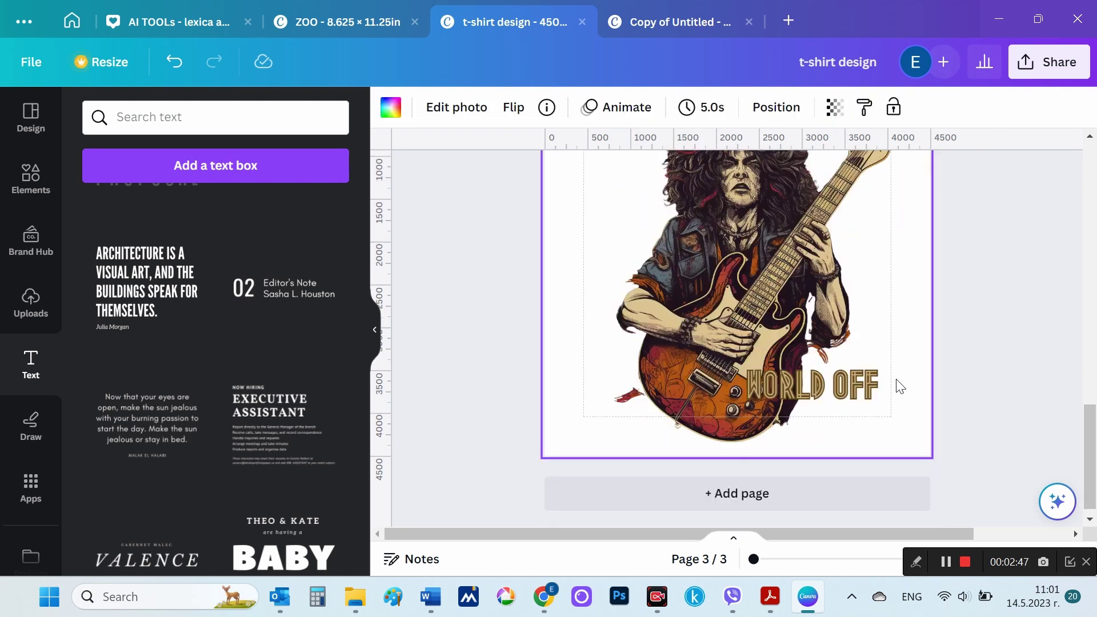
click(732, 491)
click(30, 300)
scroll(255, 381, up, 5)
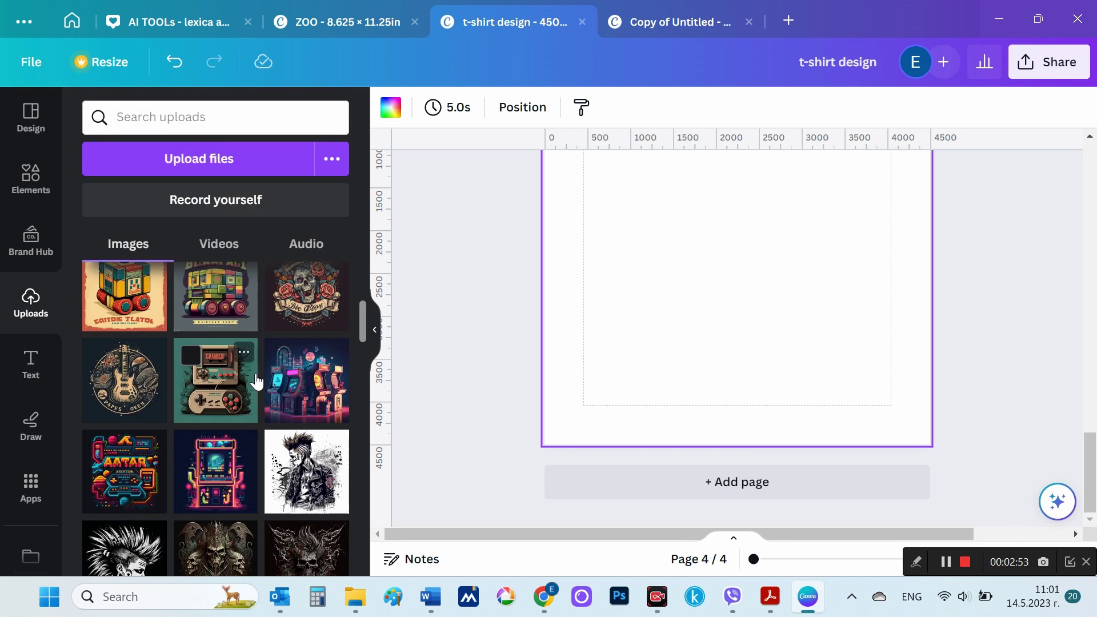
scroll(290, 374, down, 10)
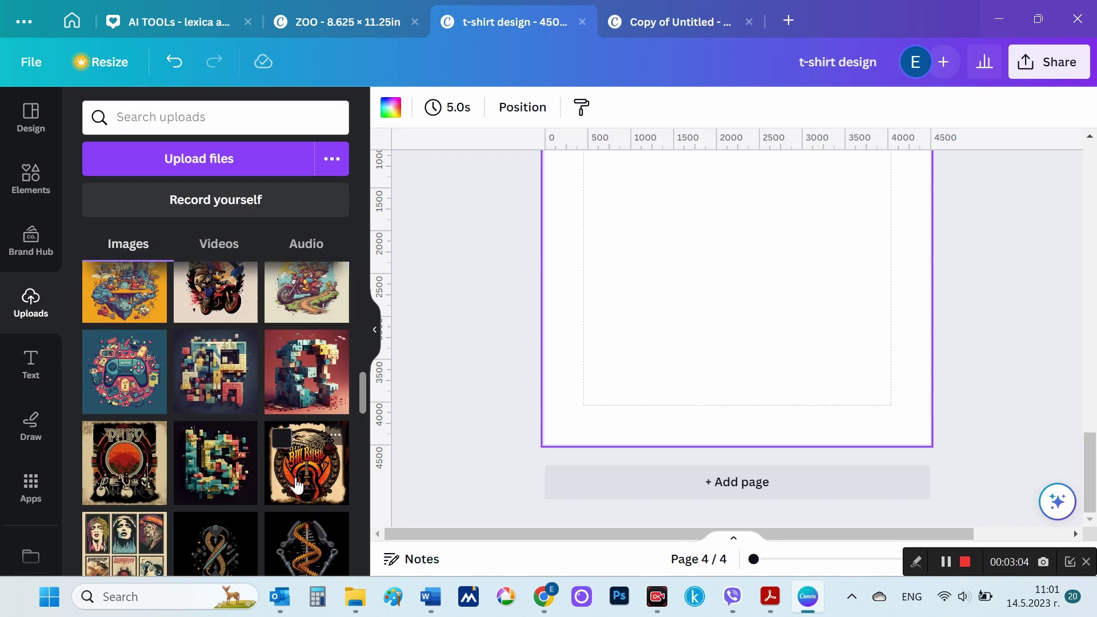
scroll(280, 426, up, 15)
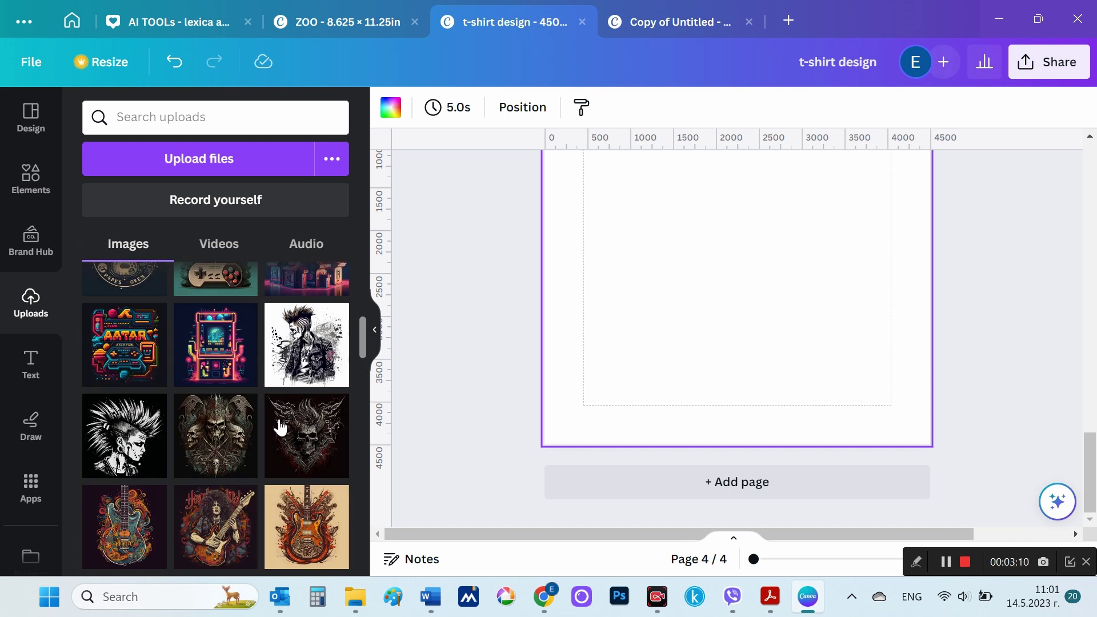
- Place the guitar emblem image on page 4 and enlarge it to fill the page
click(125, 318)
scroll(591, 366, up, 2)
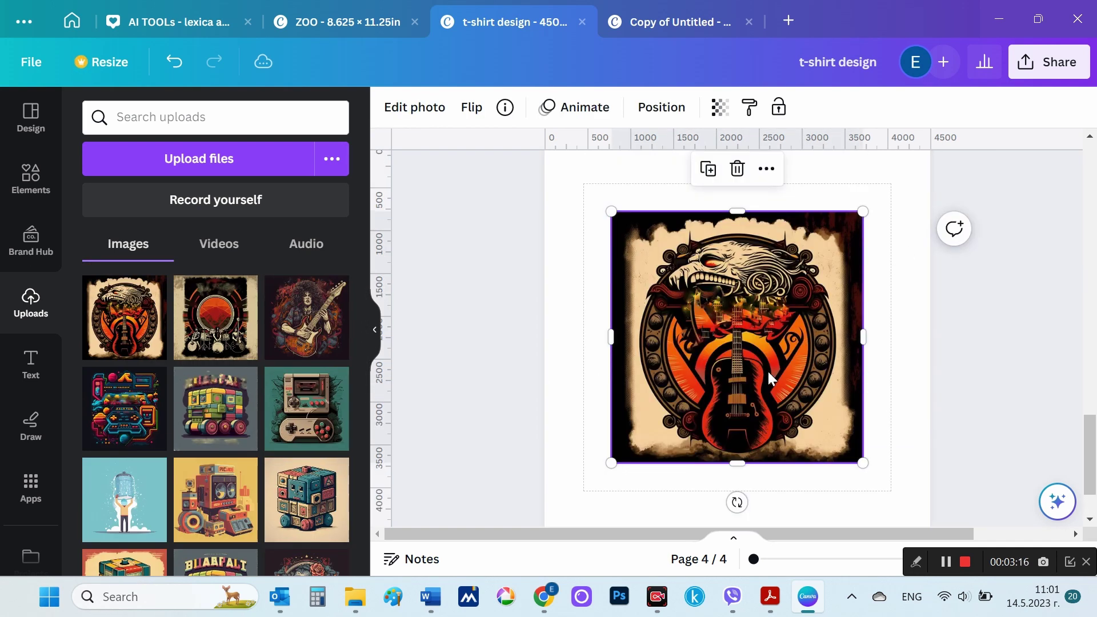
drag(832, 460, 933, 537)
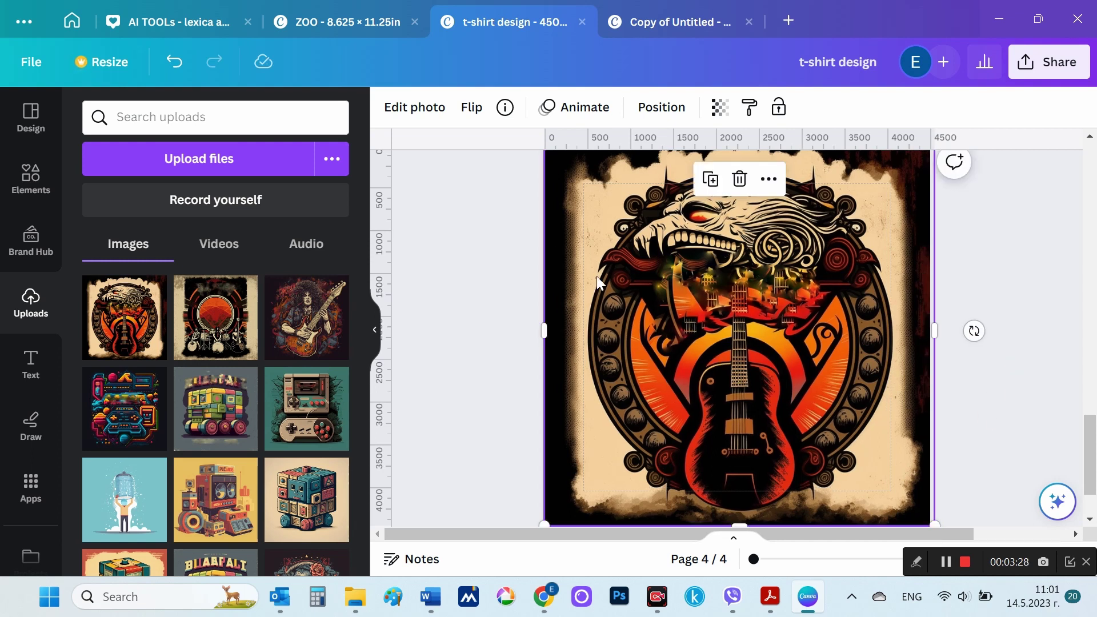
click(414, 107)
- Try removing the emblem's background, then undo it to keep the original backdrop
click(124, 240)
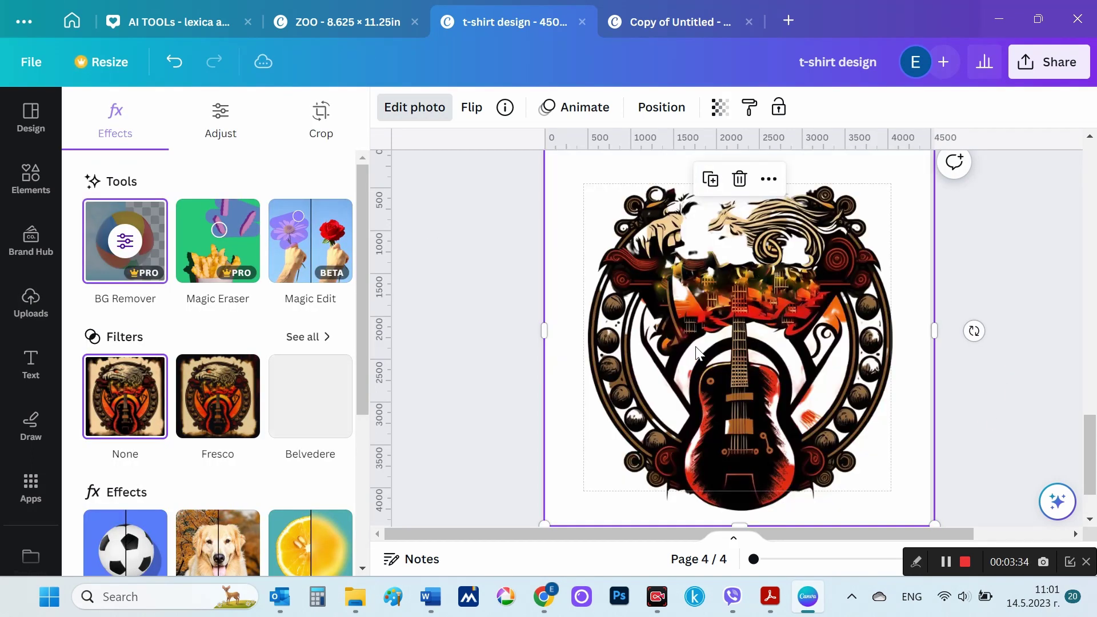
key(ctrl+z)
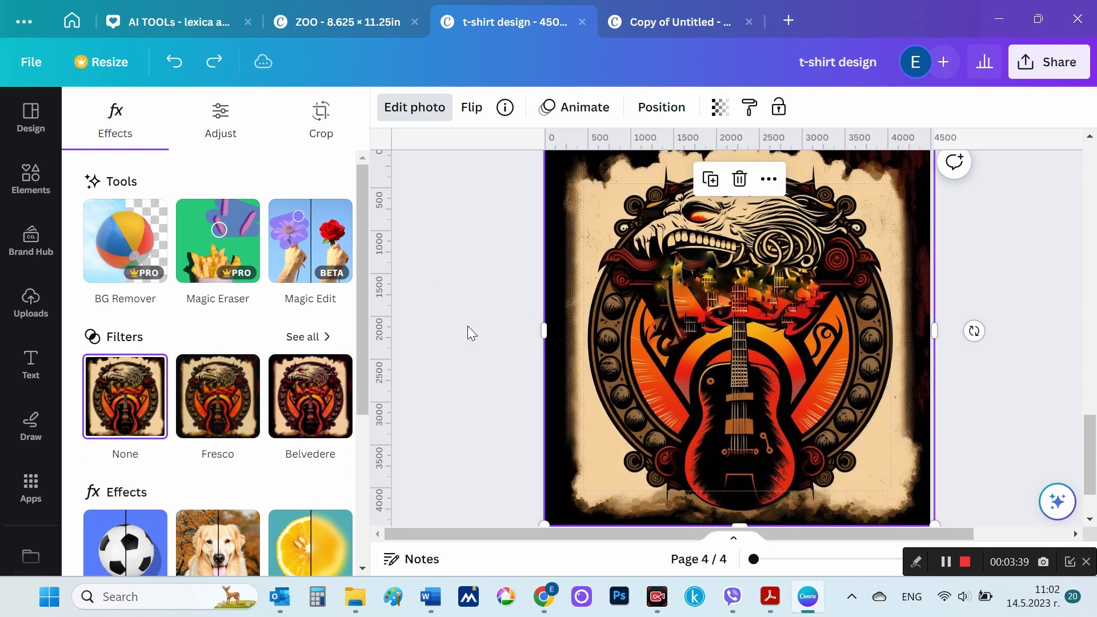
scroll(306, 378, down, 4)
scroll(320, 366, up, 4)
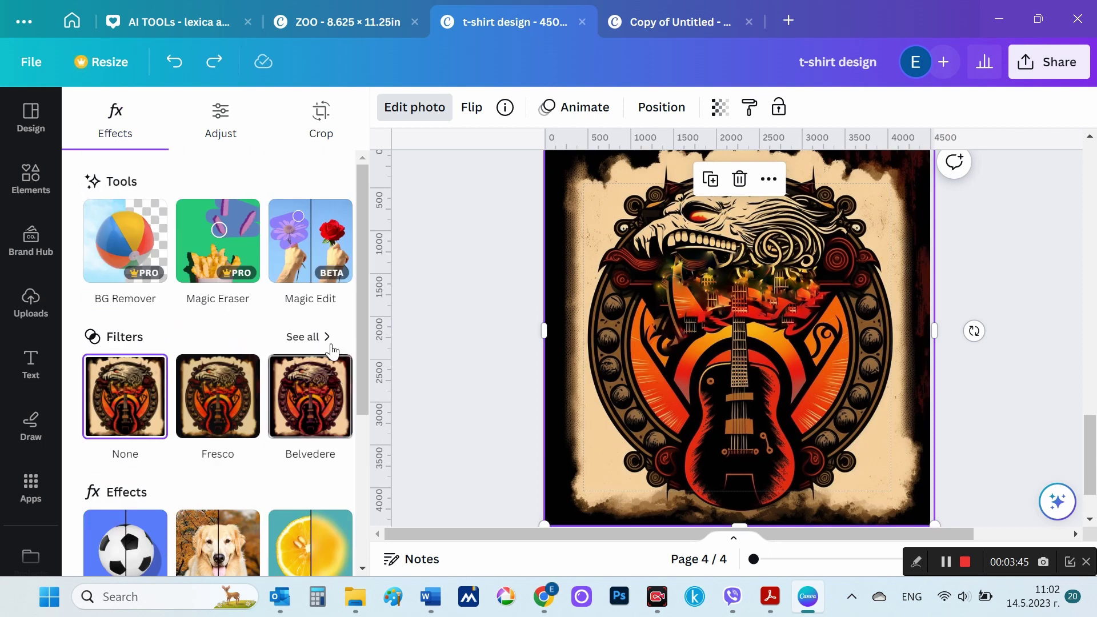
- Apply the Mono Classic filter to the emblem, after trying warmer and Noir filters
click(331, 349)
scroll(321, 353, down, 4)
click(320, 272)
scroll(275, 371, down, 5)
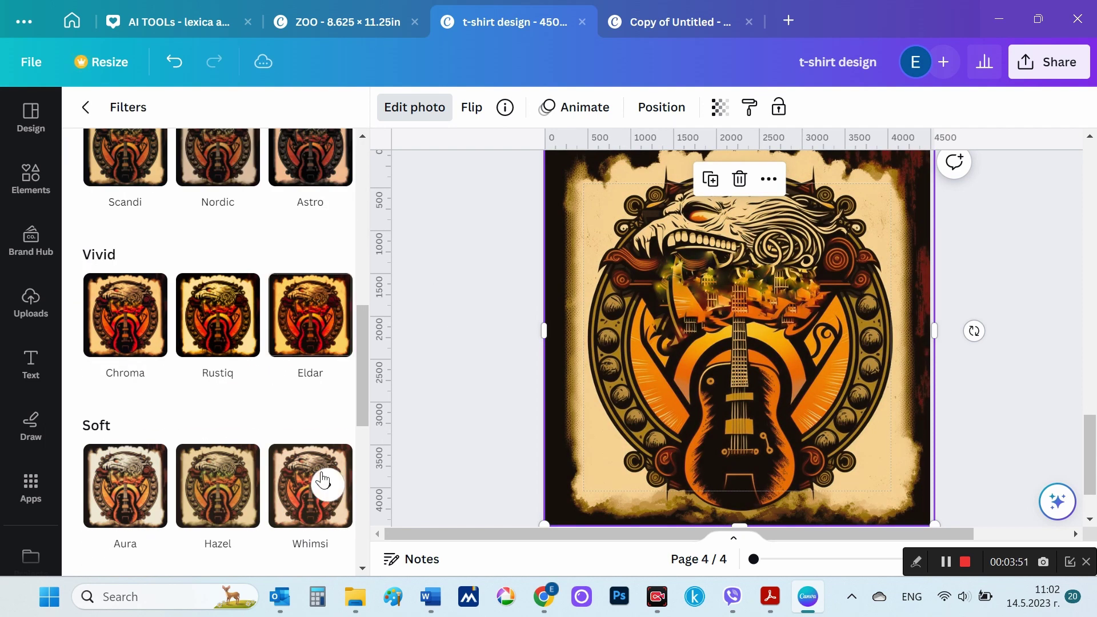
scroll(250, 393, down, 8)
click(147, 347)
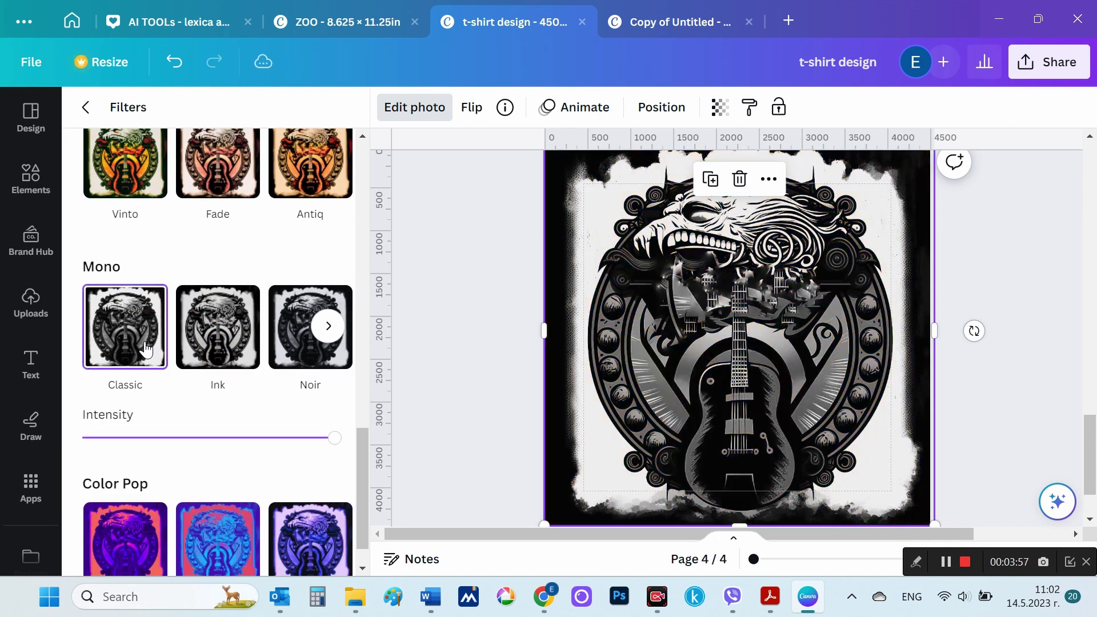
click(283, 349)
click(109, 349)
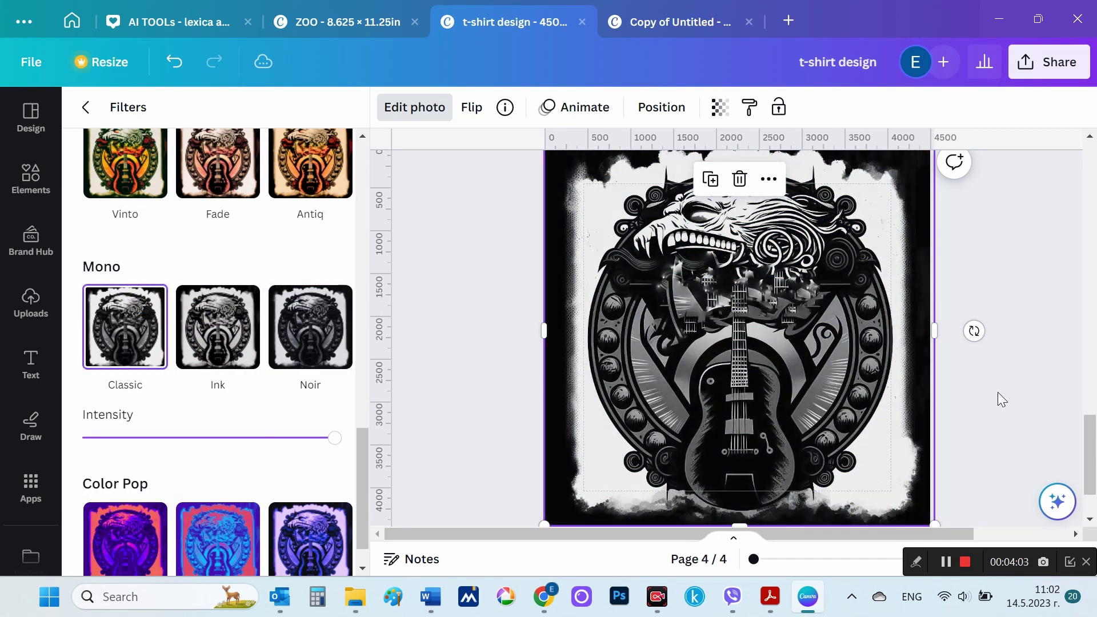
click(438, 334)
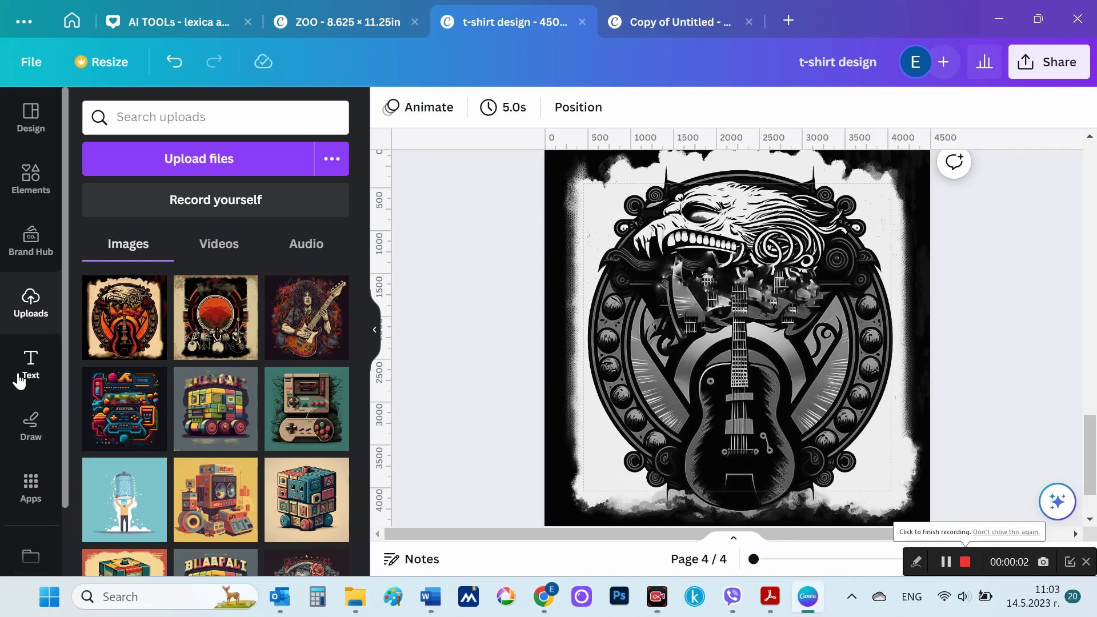
- Add a heading to page 4 reading 'Rock and roll'
click(19, 380)
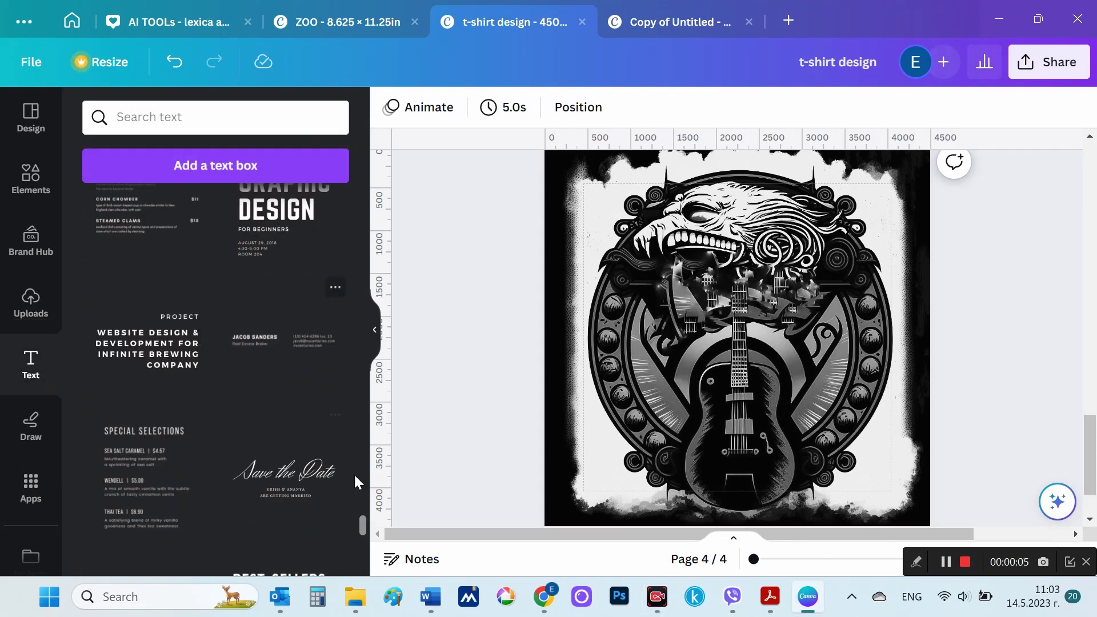
scroll(200, 326, up, 10)
click(201, 326)
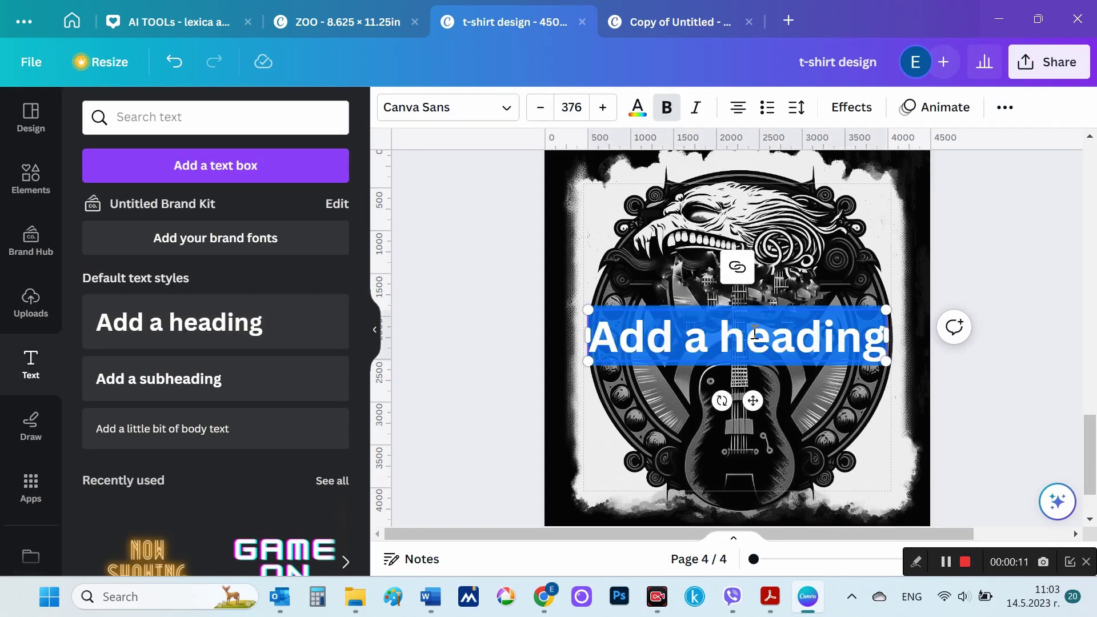
text(Rock and roll)
- Give the heading the Background effect and the Curve shape, positioned on the emblem
click(851, 107)
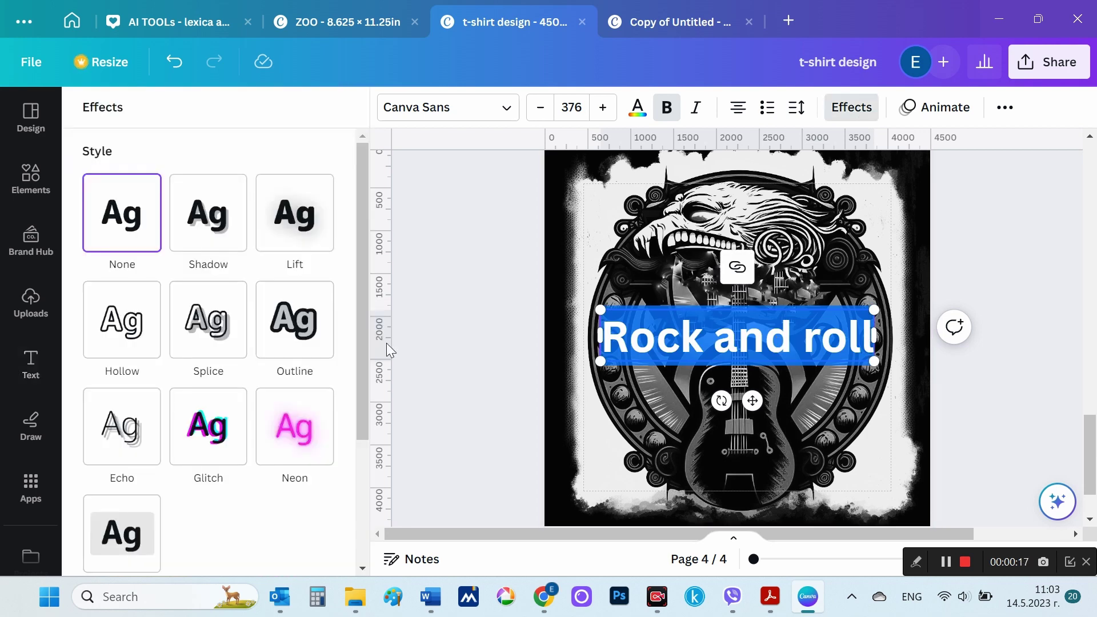
click(121, 533)
scroll(303, 467, down, 6)
click(208, 502)
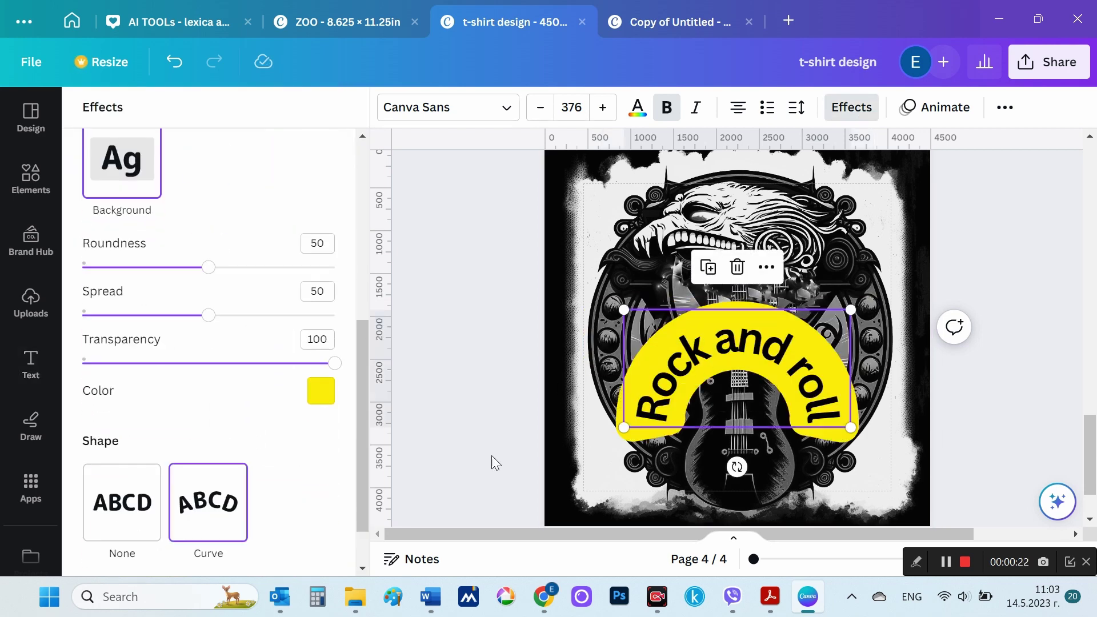
drag(770, 281, 771, 302)
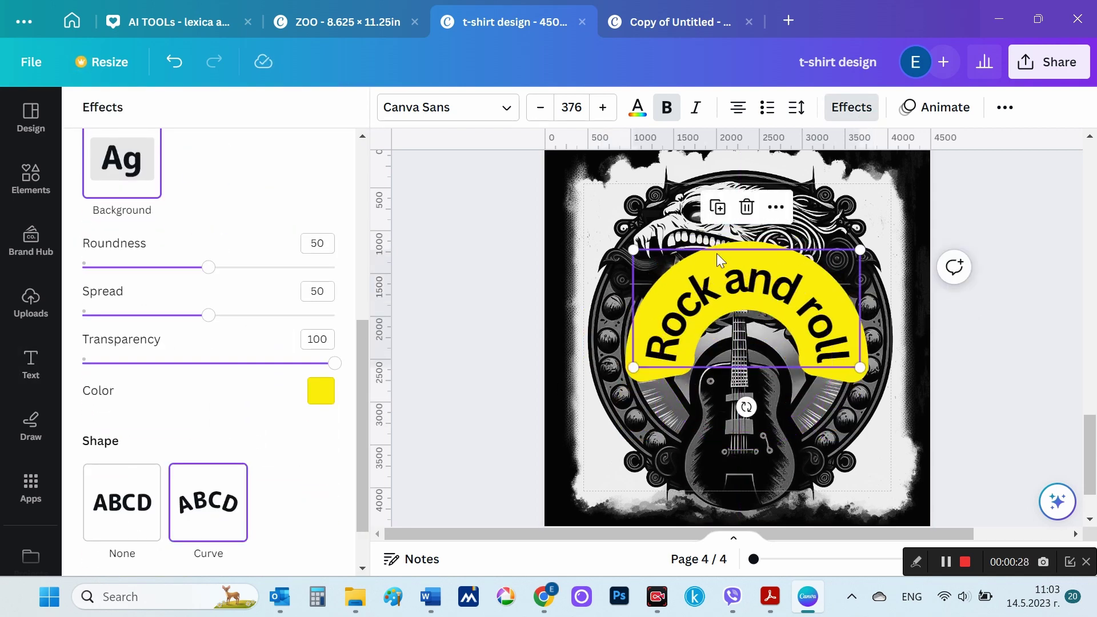
- Reduce the curved text to size 335, centre it over the guitar, and make its background black
click(541, 107)
click(541, 108)
click(541, 107)
click(540, 107)
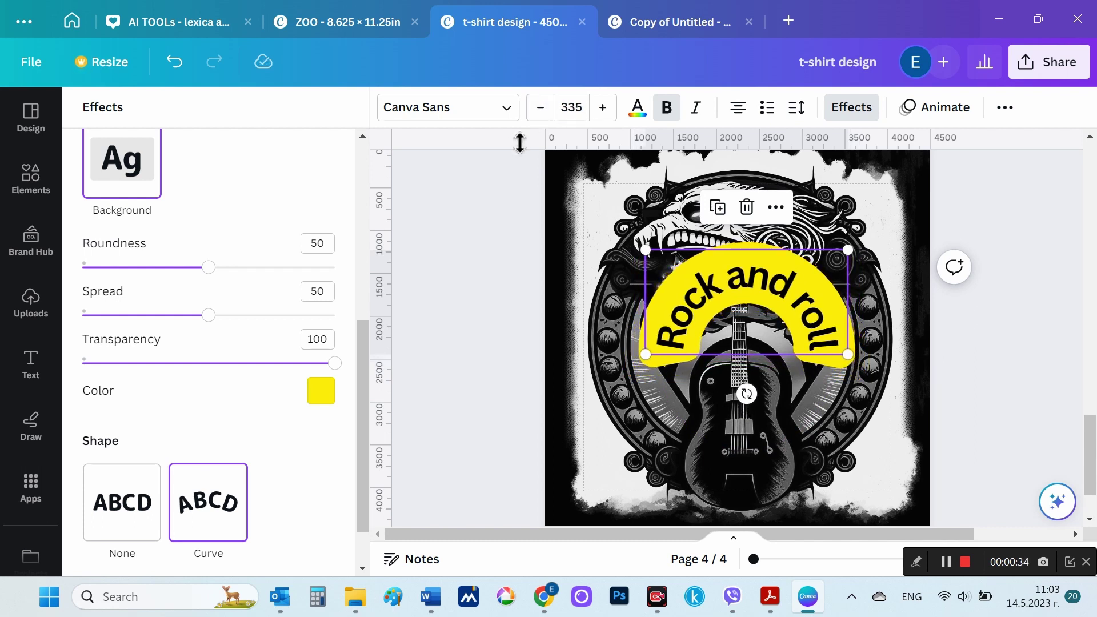
drag(736, 289, 730, 288)
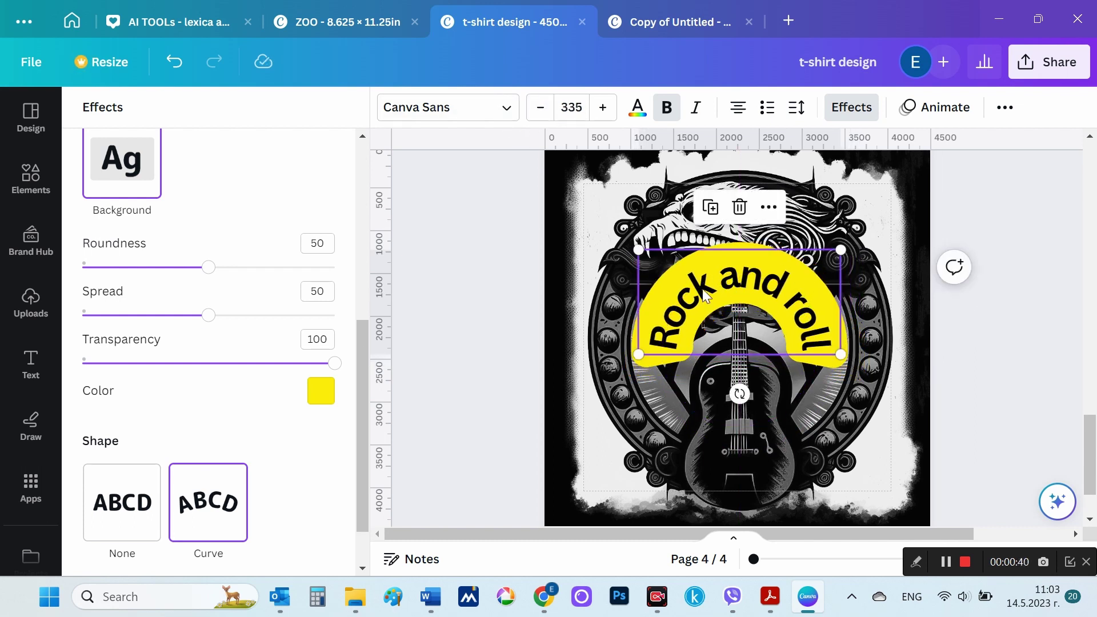
click(321, 391)
click(139, 227)
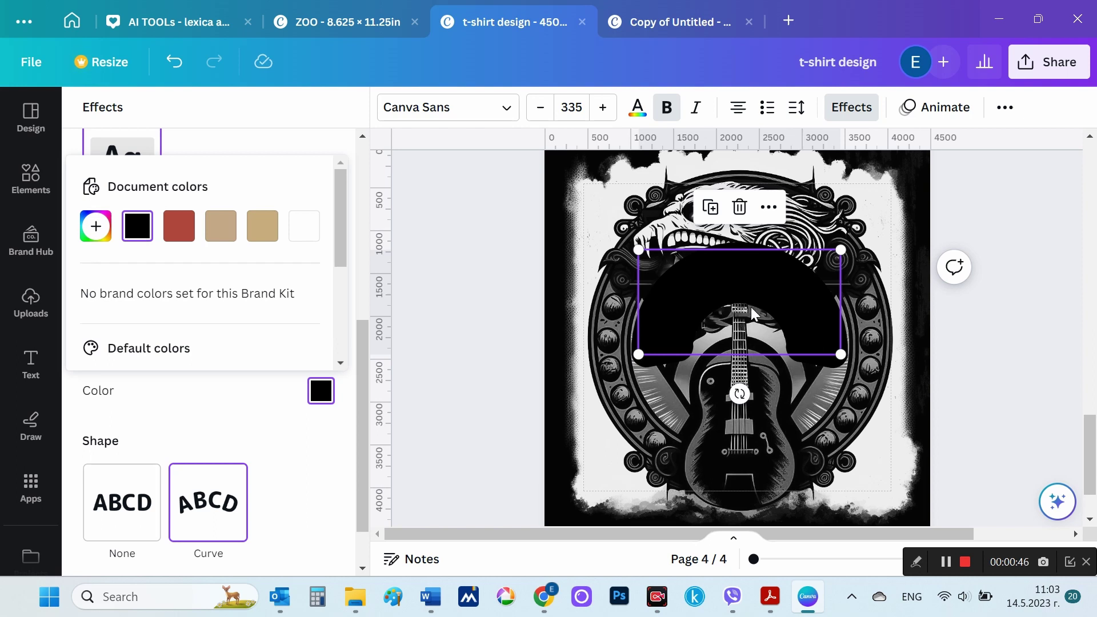
- Make the Rock and roll text white in Futura Black and shrink it to fit the emblem
click(638, 107)
click(328, 212)
click(508, 109)
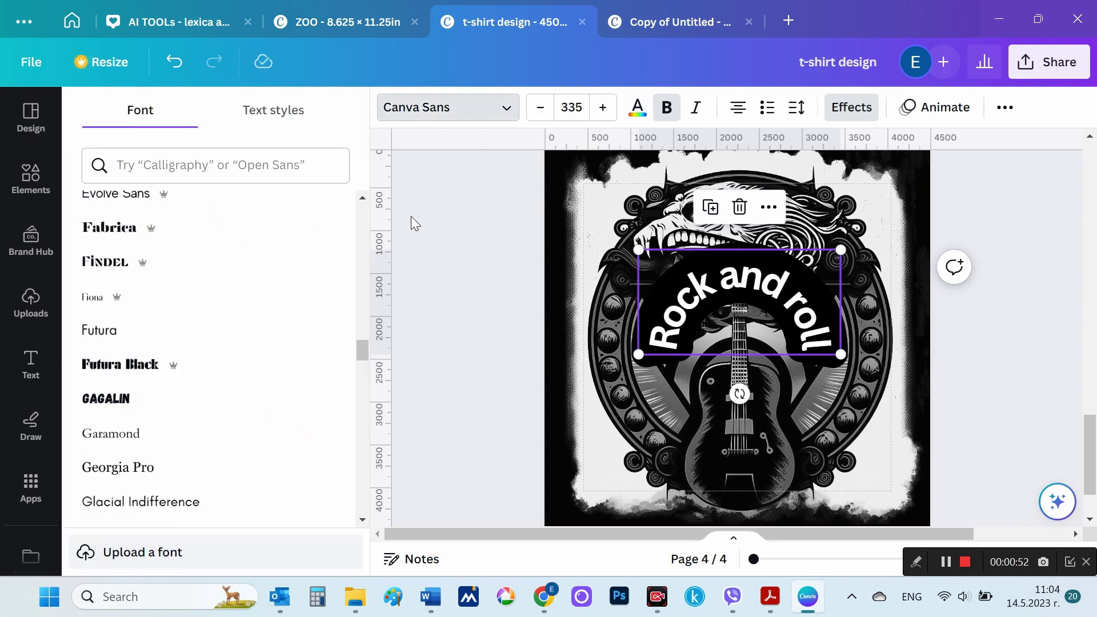
click(194, 371)
drag(841, 354, 811, 330)
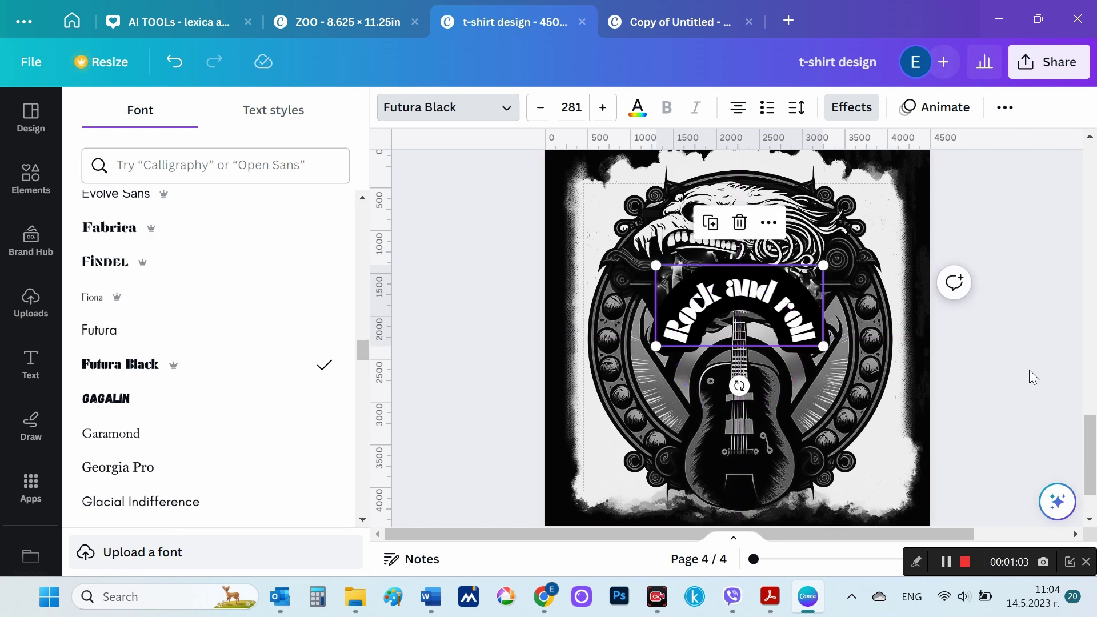
click(852, 394)
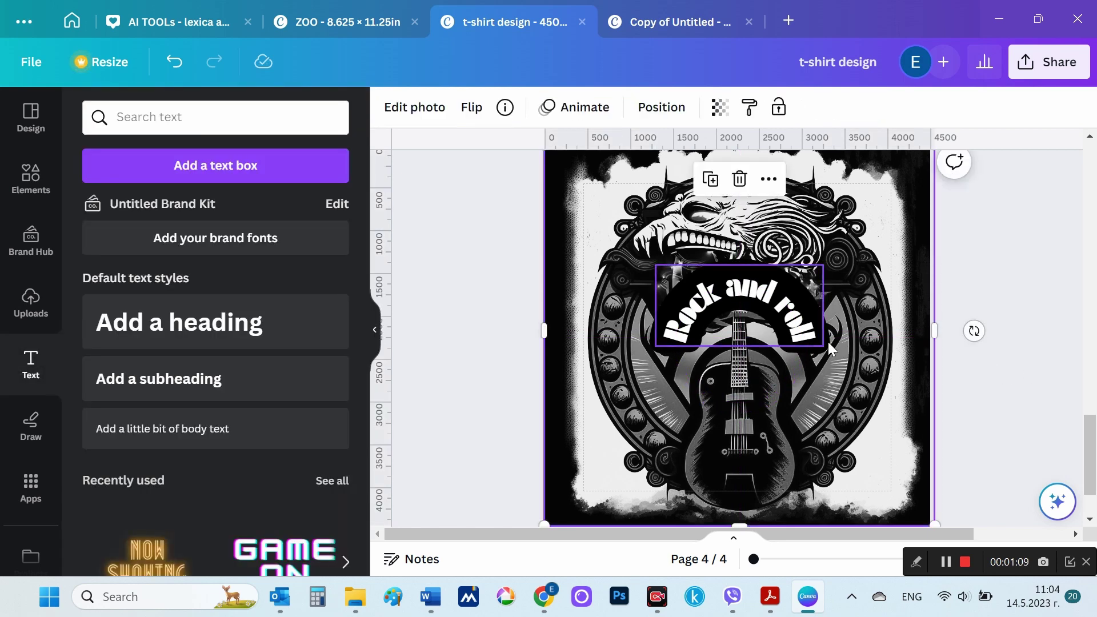
click(807, 339)
- Try Architype Aubette, Braggadocio and Eczar SemiBold fonts, reverting each to Futura Black
click(506, 111)
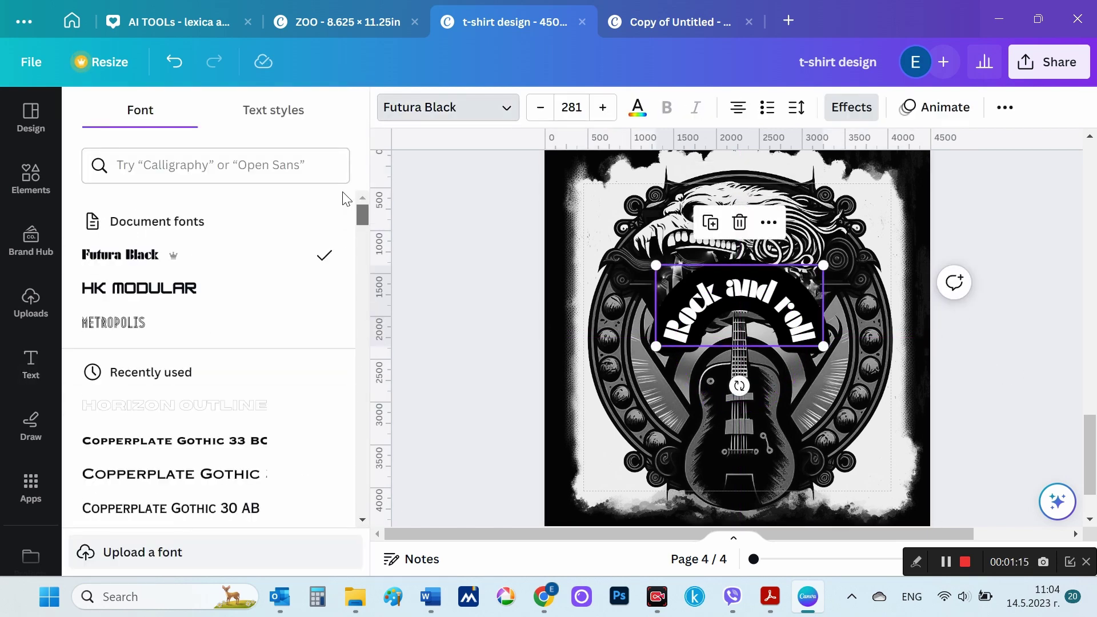
scroll(282, 317, down, 10)
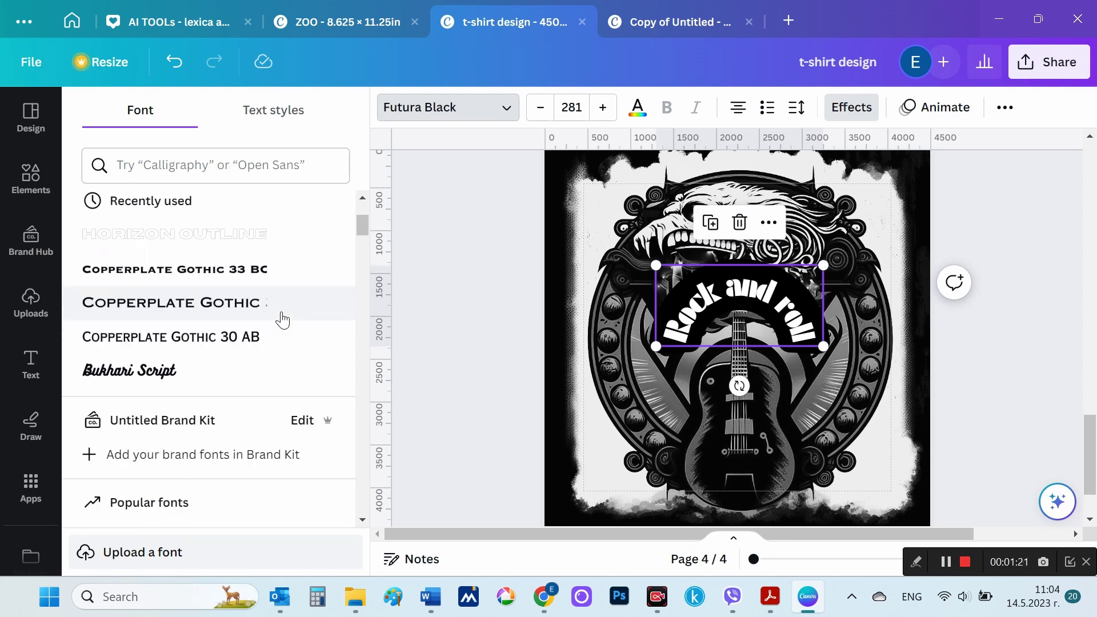
click(240, 331)
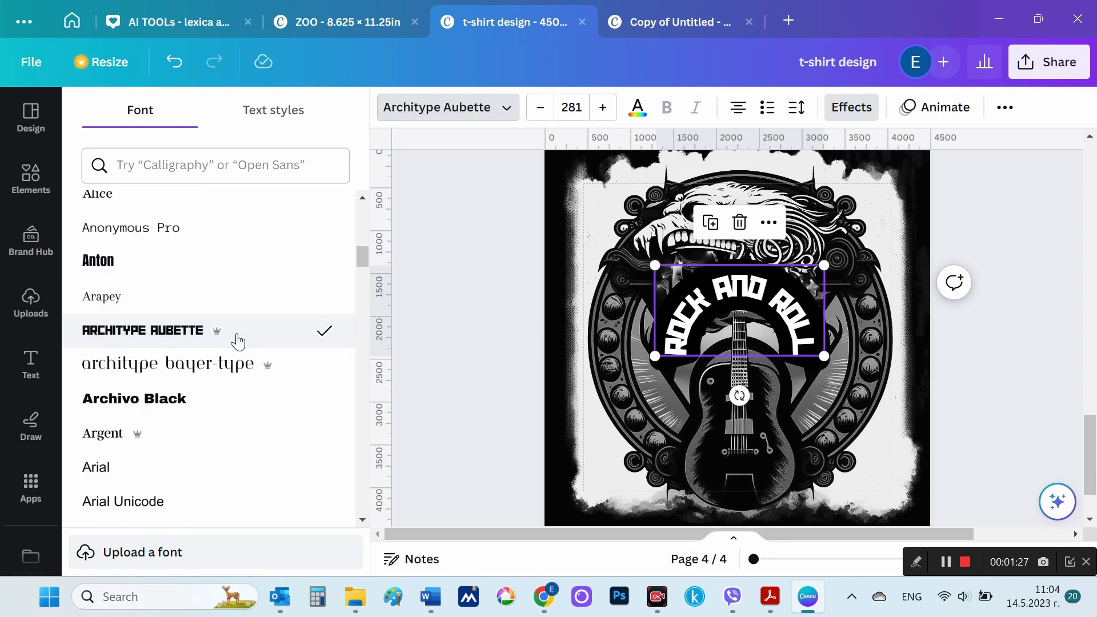
key(ctrl+z)
scroll(234, 341, down, 5)
click(208, 302)
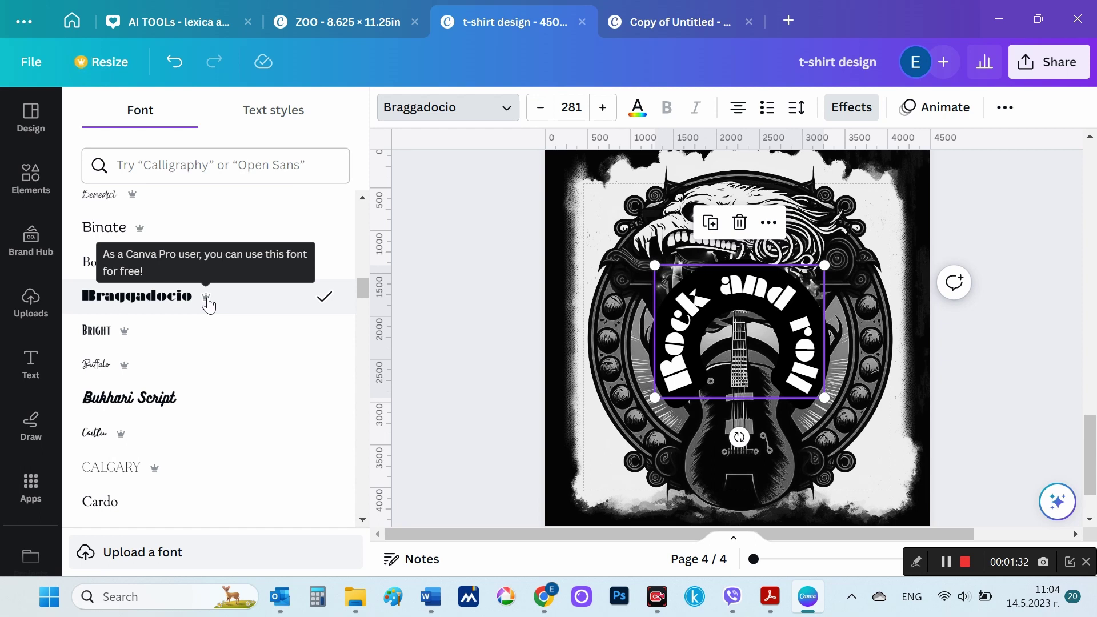
key(ctrl+z)
scroll(258, 350, down, 10)
click(191, 465)
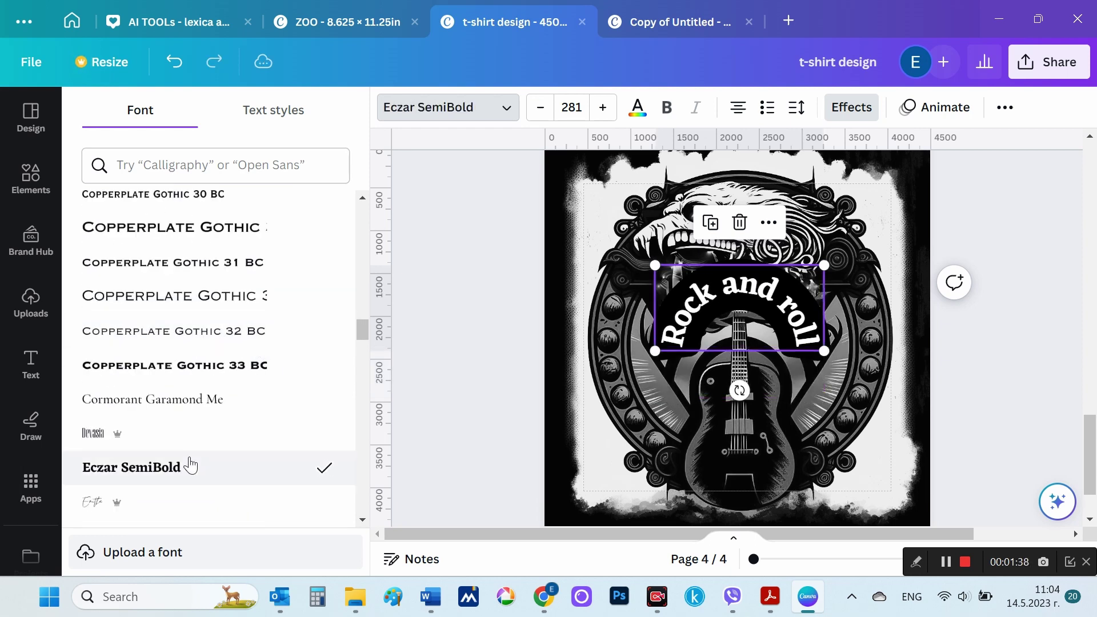
key(ctrl+z)
scroll(190, 466, down, 5)
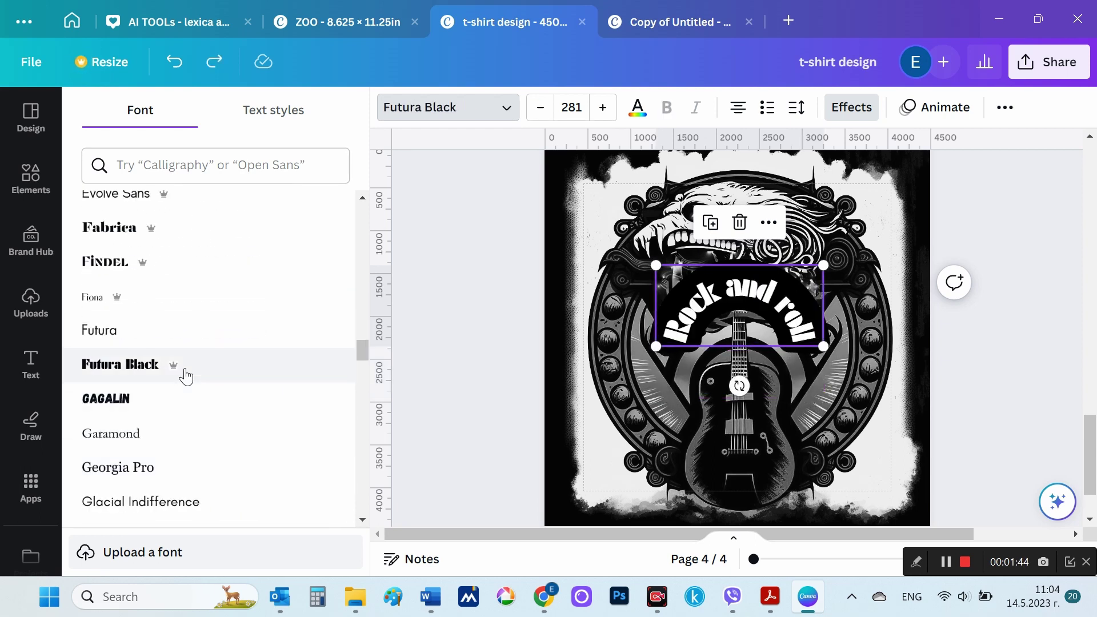
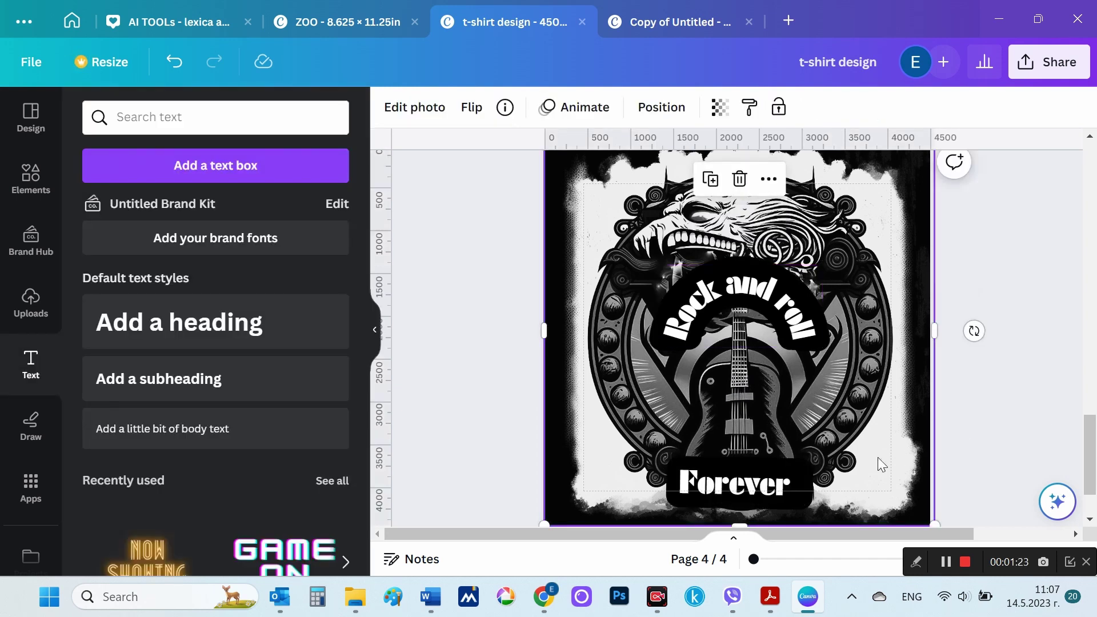
- Select page 4's Forever text and background, then scroll back to page 1's game console design
click(768, 486)
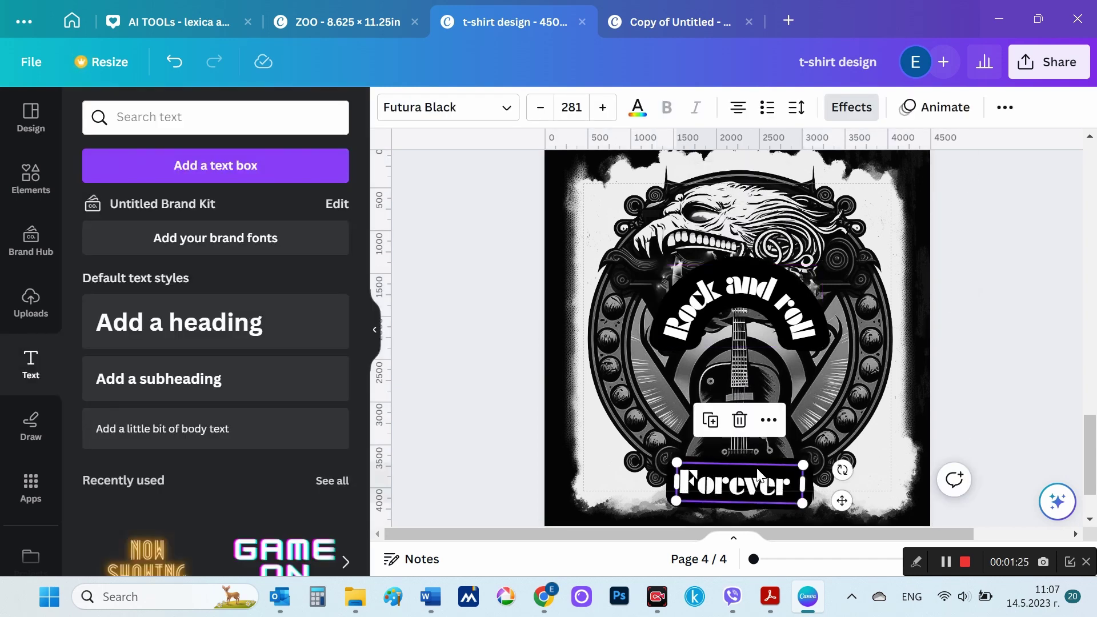
click(899, 382)
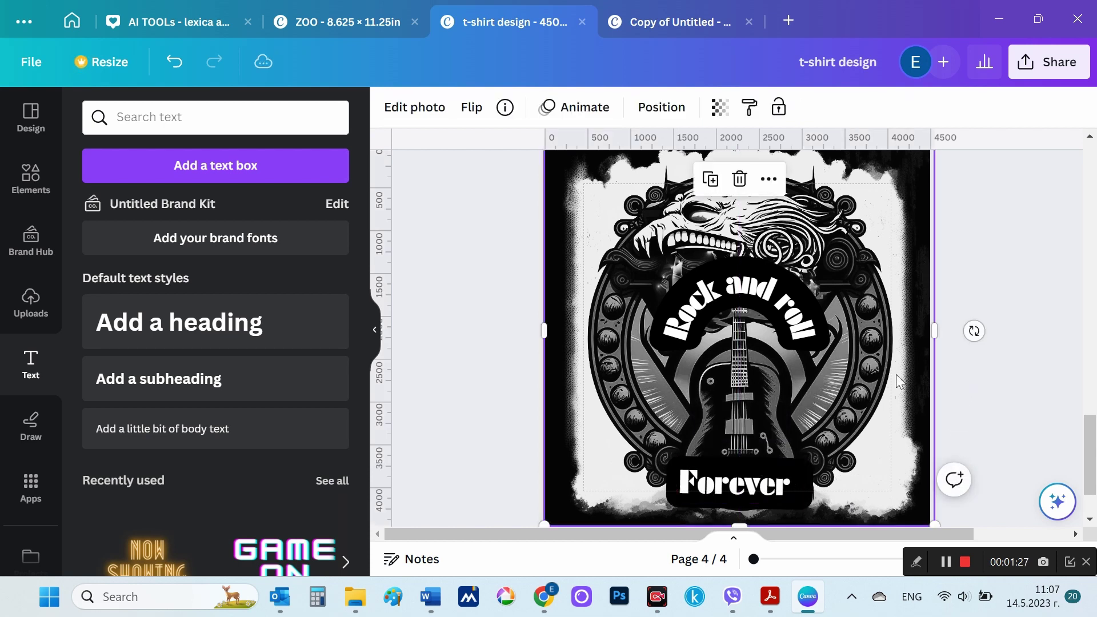
scroll(1007, 436, up, 3)
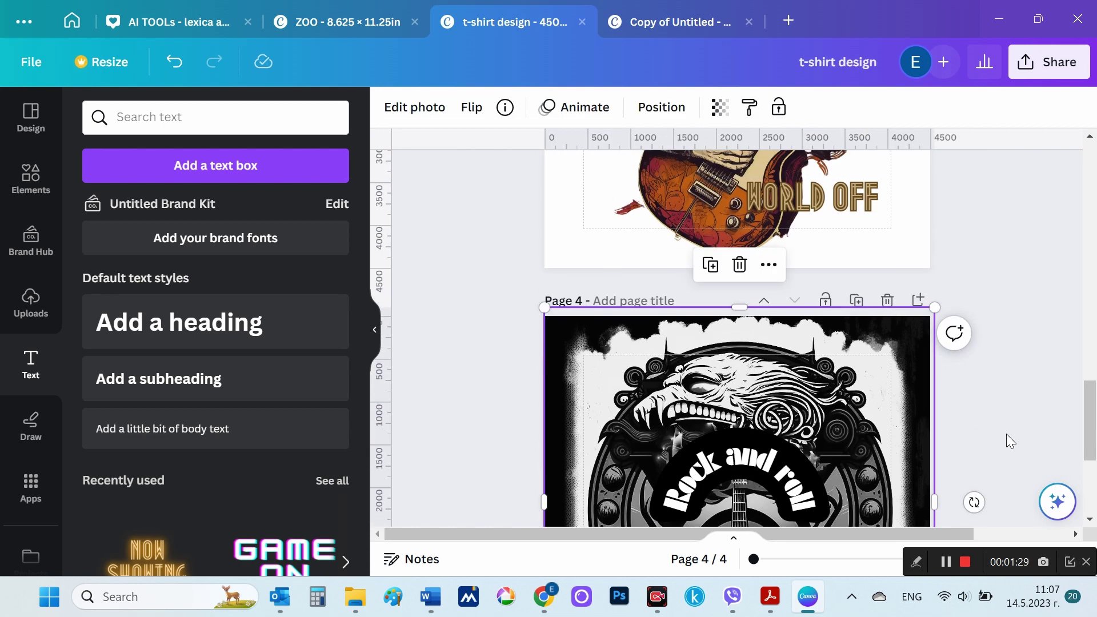
scroll(1007, 435, down, 5)
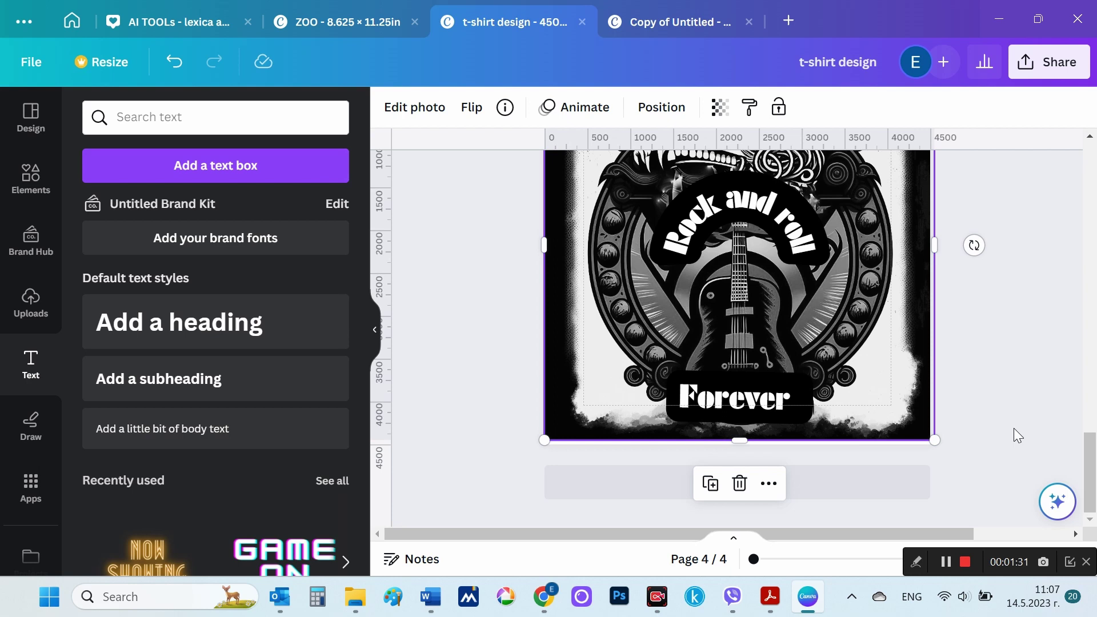
scroll(1013, 427, up, 2)
scroll(1015, 434, up, 6)
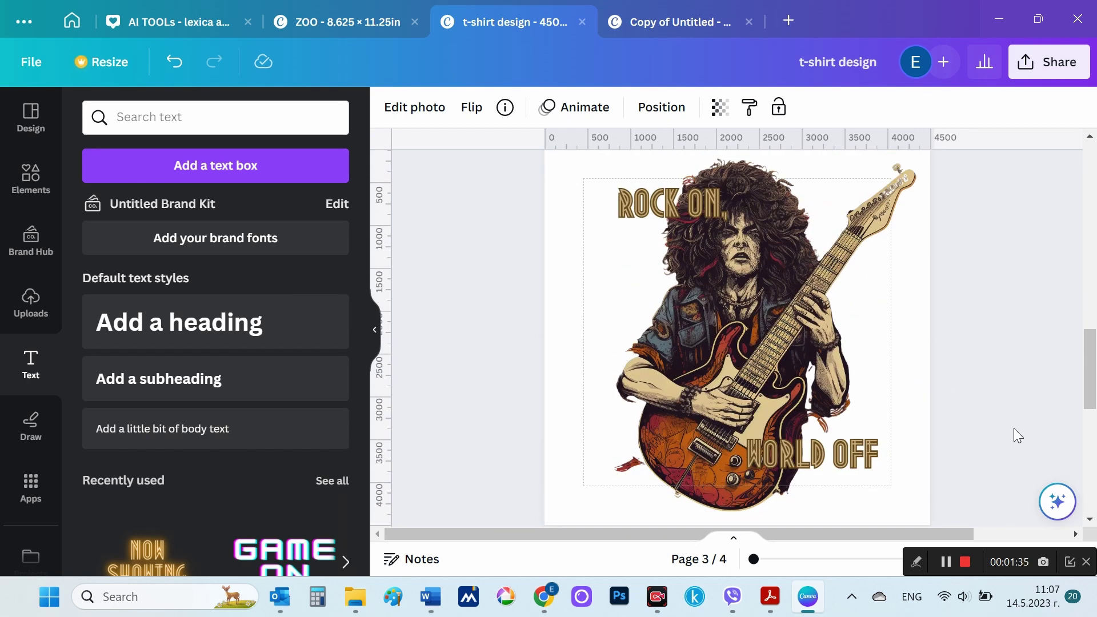
scroll(1014, 429, up, 8)
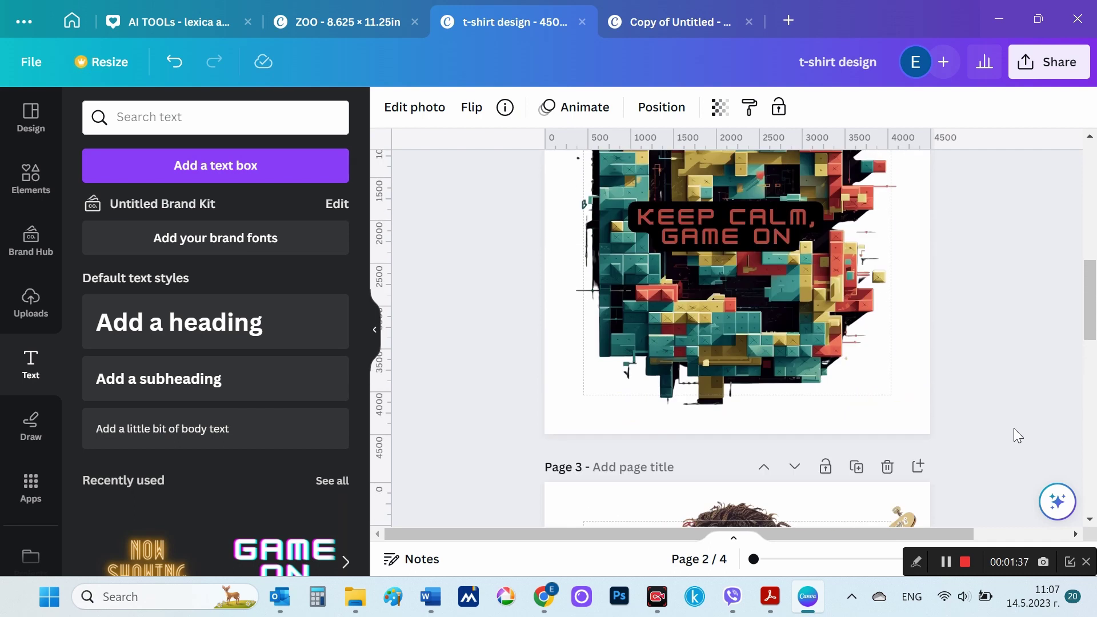
scroll(1014, 429, up, 2)
scroll(1014, 429, up, 12)
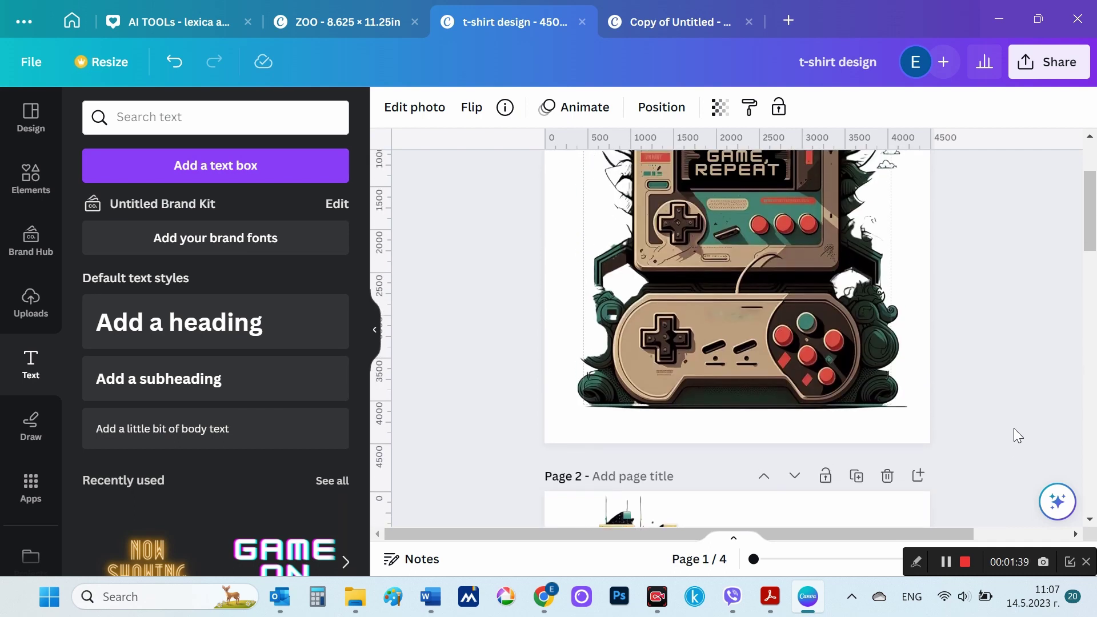
scroll(1014, 428, down, 2)
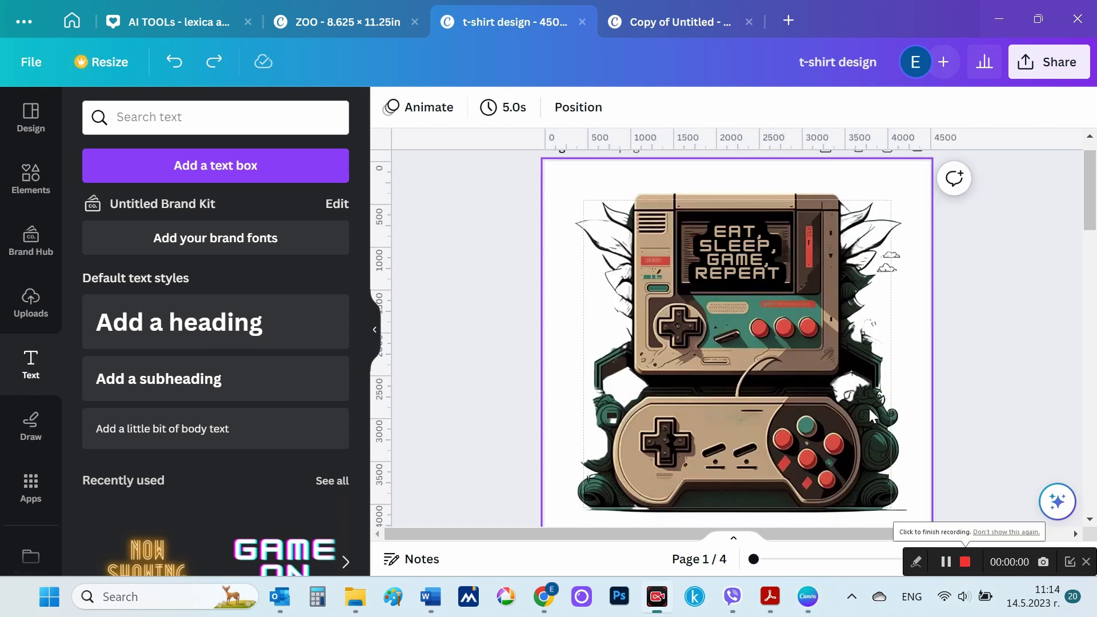
- Download only page 1 as a PNG named 1-game
click(31, 62)
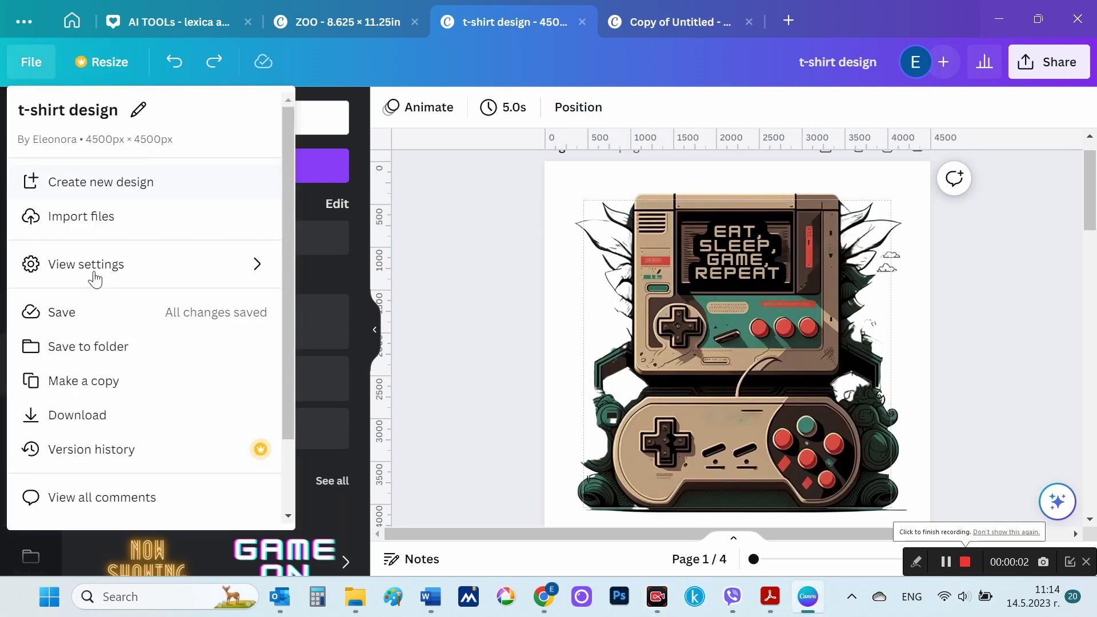
click(80, 415)
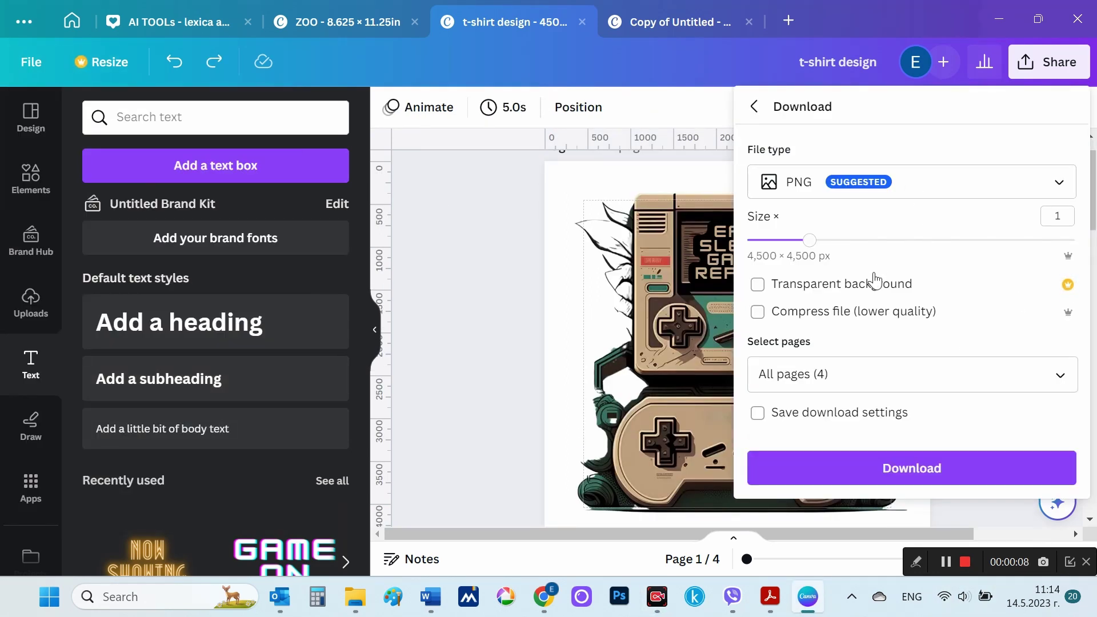
click(1060, 376)
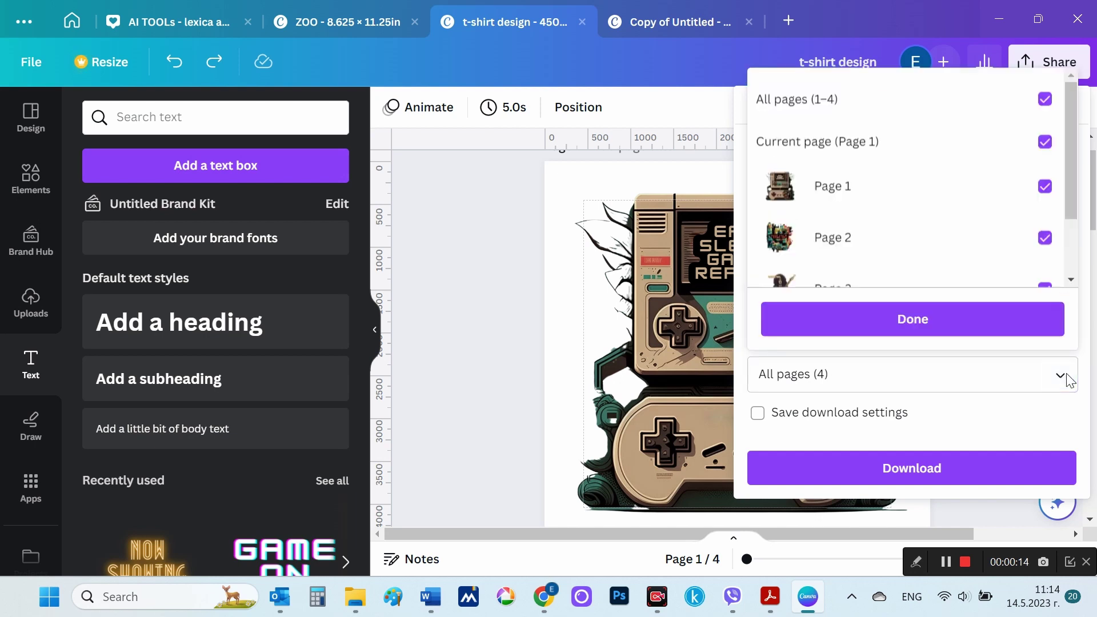
click(1045, 99)
click(1045, 186)
click(935, 319)
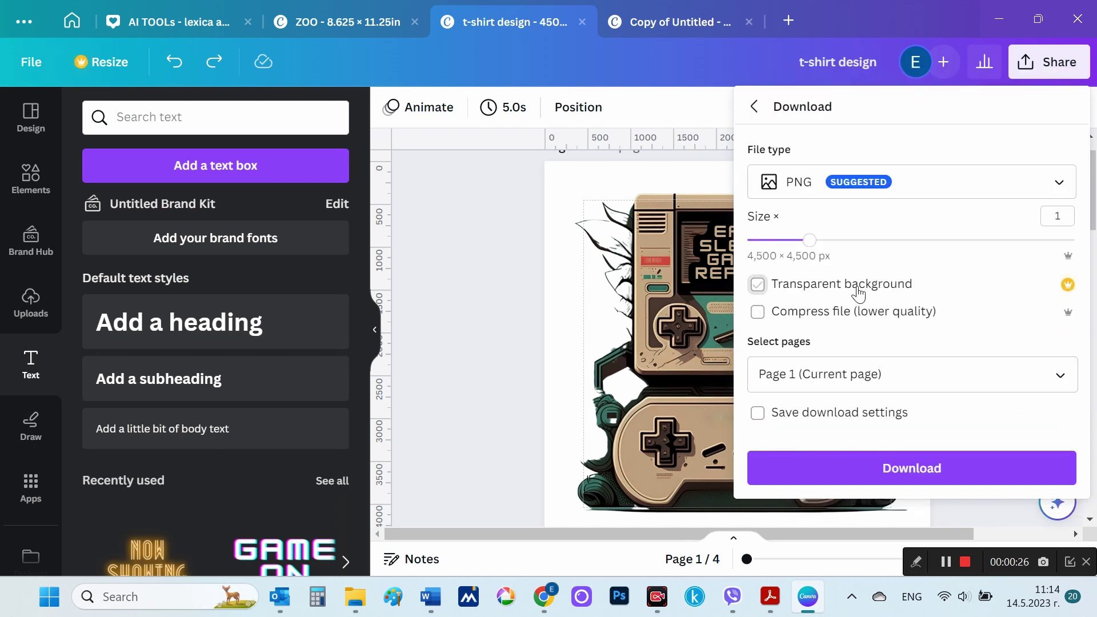
click(888, 474)
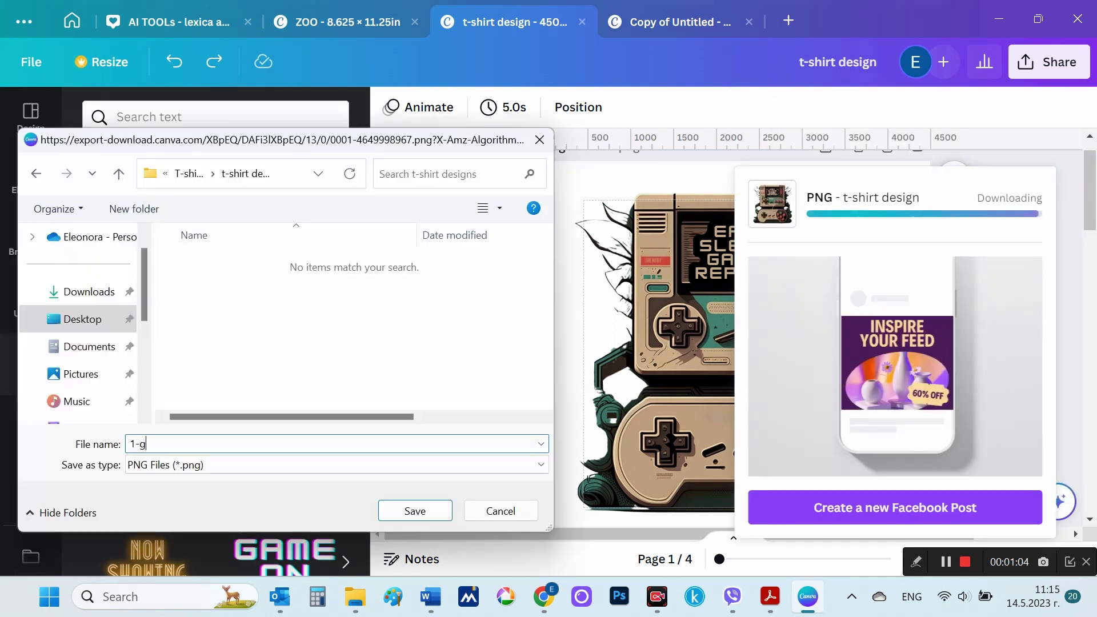
text(ame)
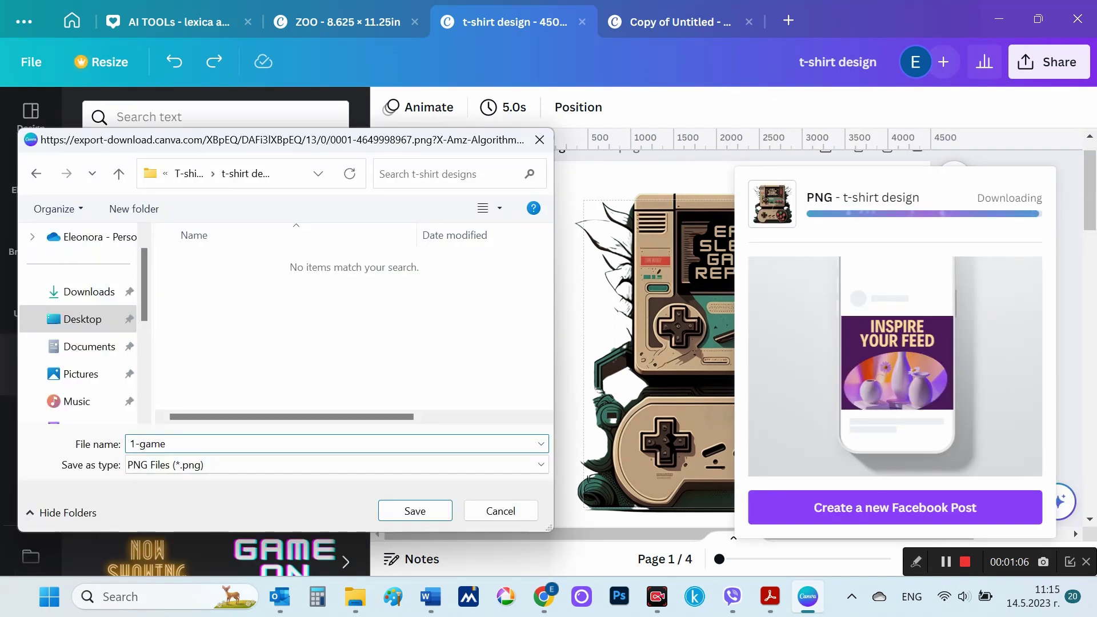
key(Return)
click(623, 186)
- Download only page 2 as a PNG named 2-game
click(32, 62)
click(78, 414)
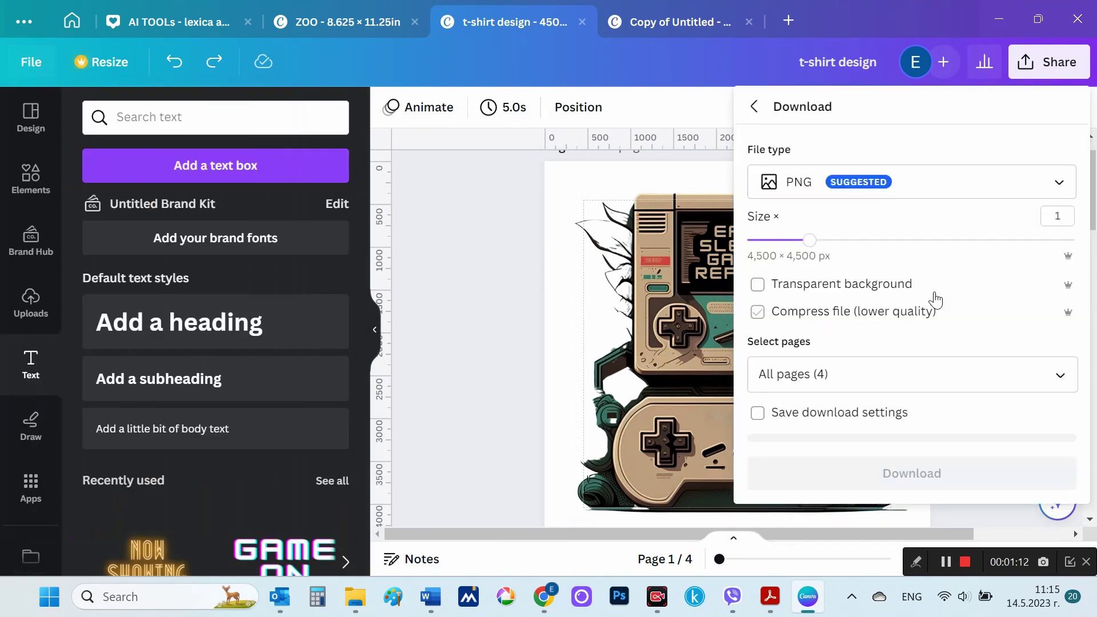
click(828, 374)
click(1046, 101)
click(1034, 238)
click(980, 326)
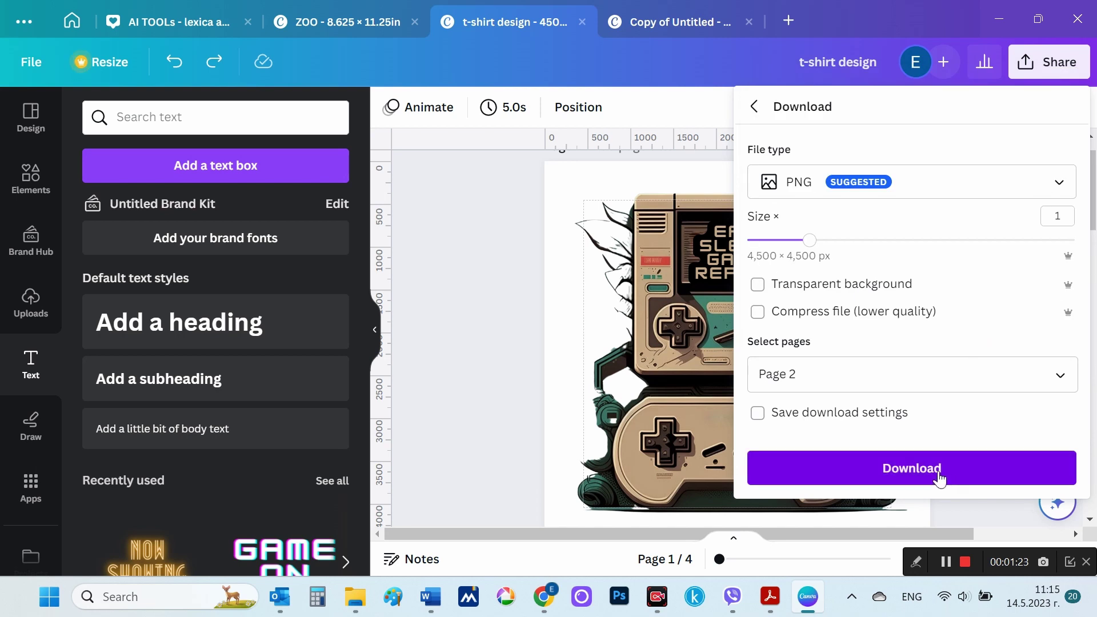
click(939, 470)
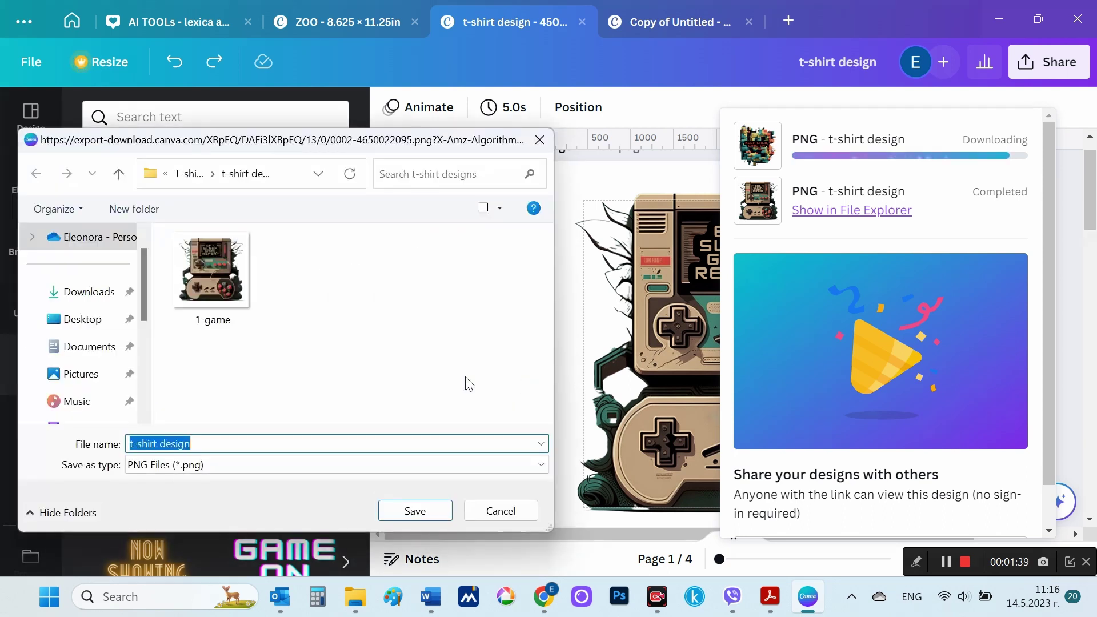
click(211, 271)
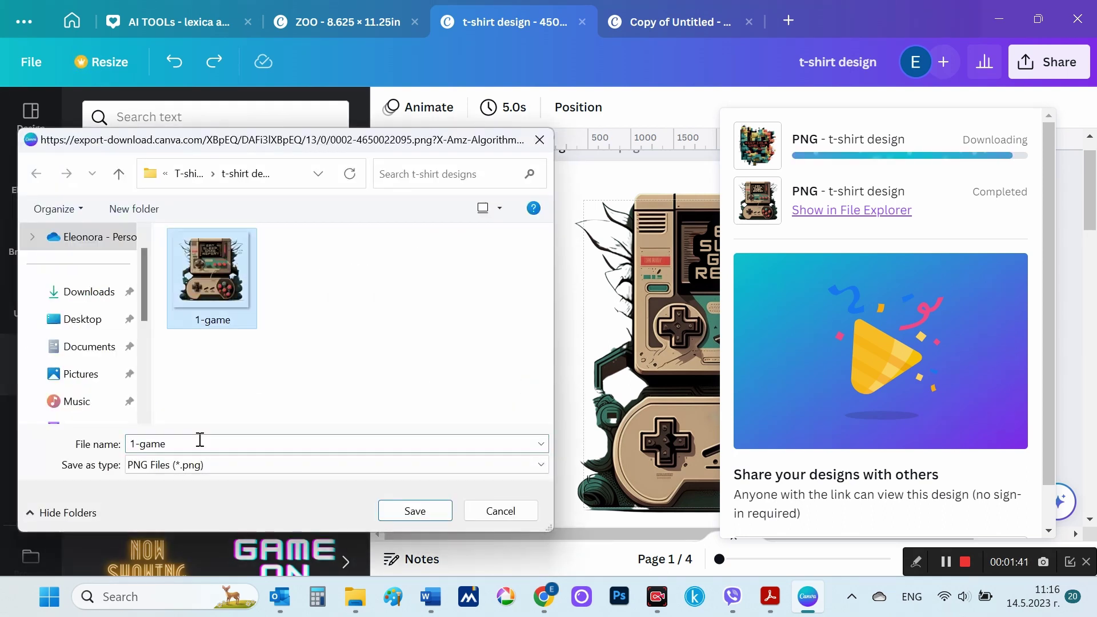
click(133, 445)
click(133, 446)
key(BackSpace)
text(2)
key(Return)
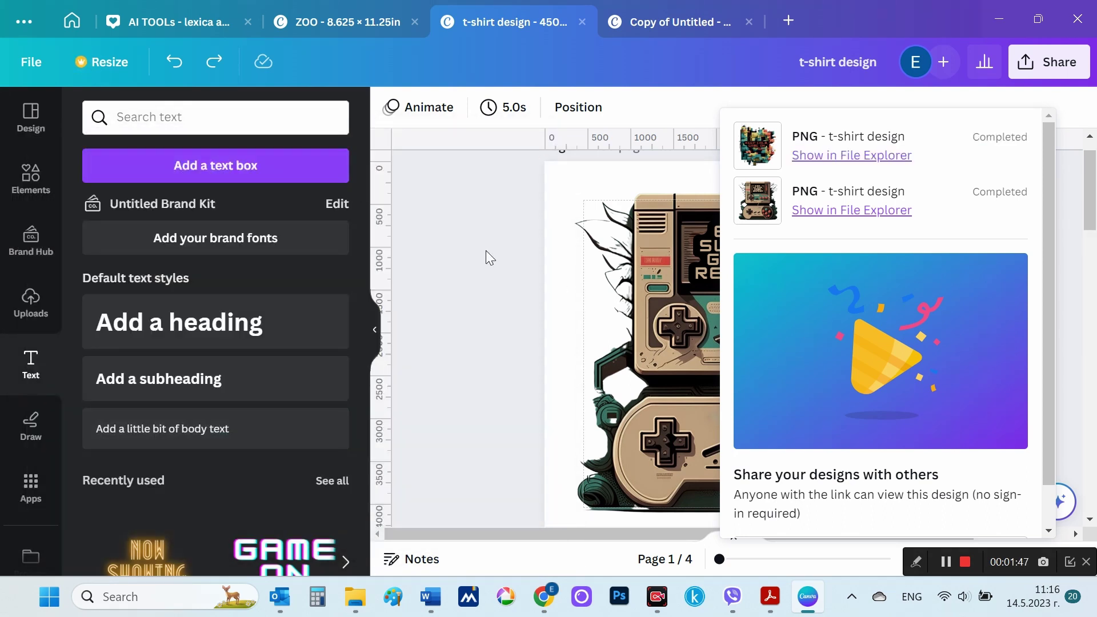
- Download only page 3 as a PNG named 1-rock, saving the download settings
click(31, 62)
click(80, 415)
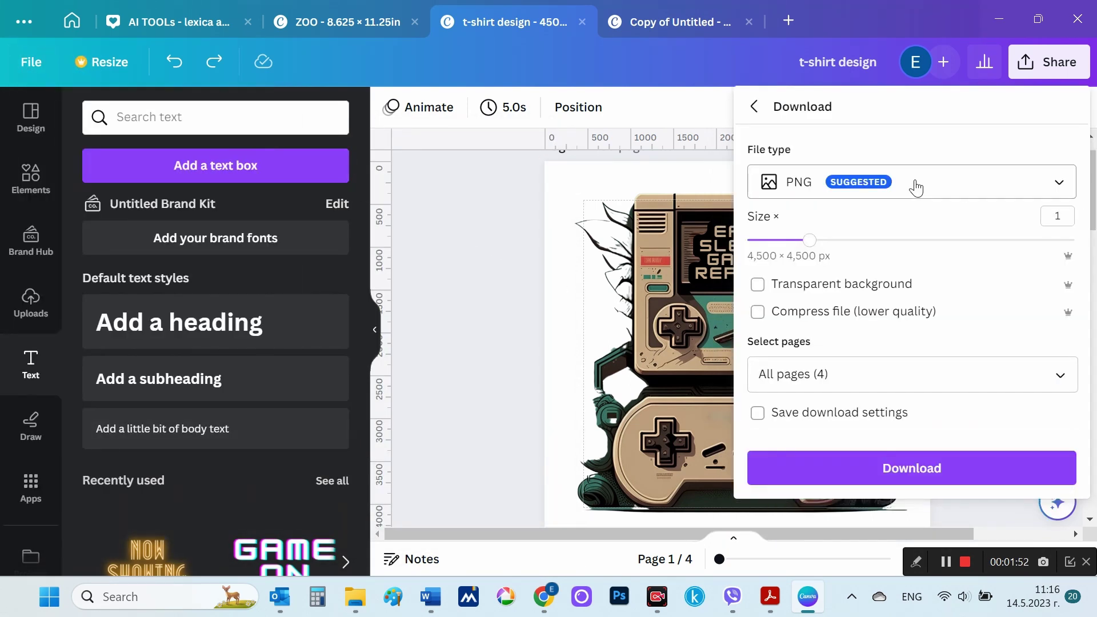
click(878, 377)
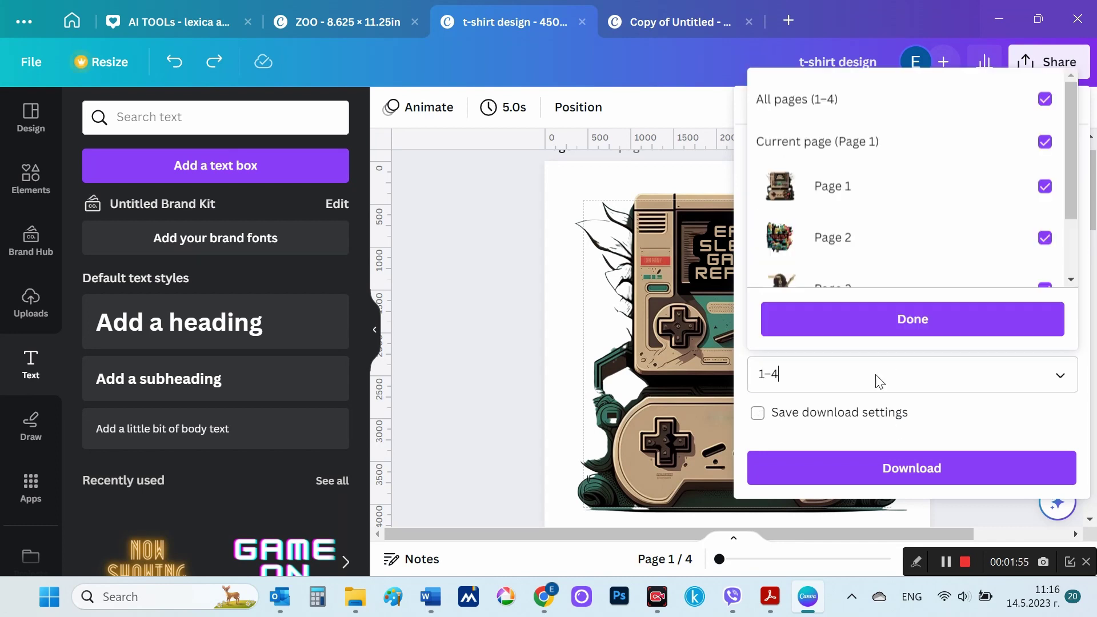
click(1051, 142)
scroll(1043, 189, down, 2)
click(1045, 151)
click(1045, 255)
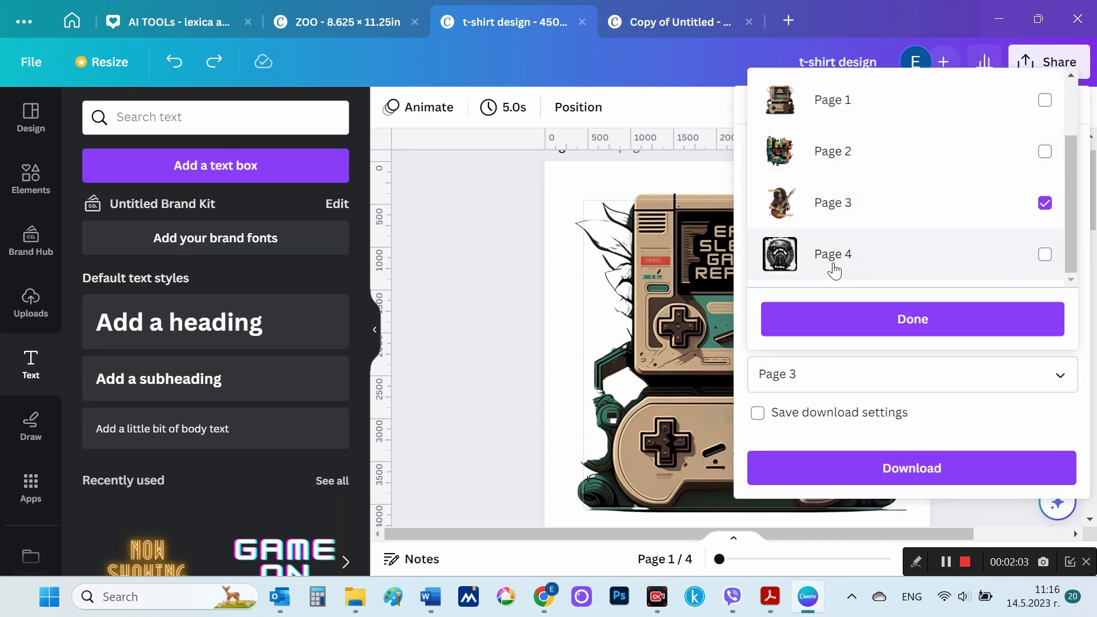
click(870, 328)
click(870, 411)
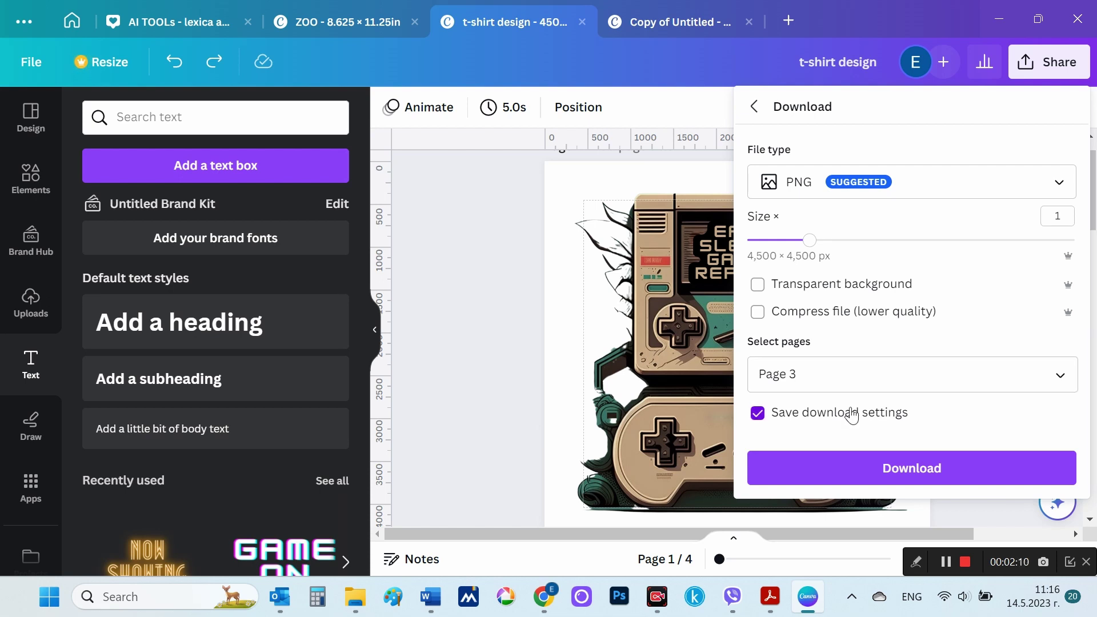
click(963, 475)
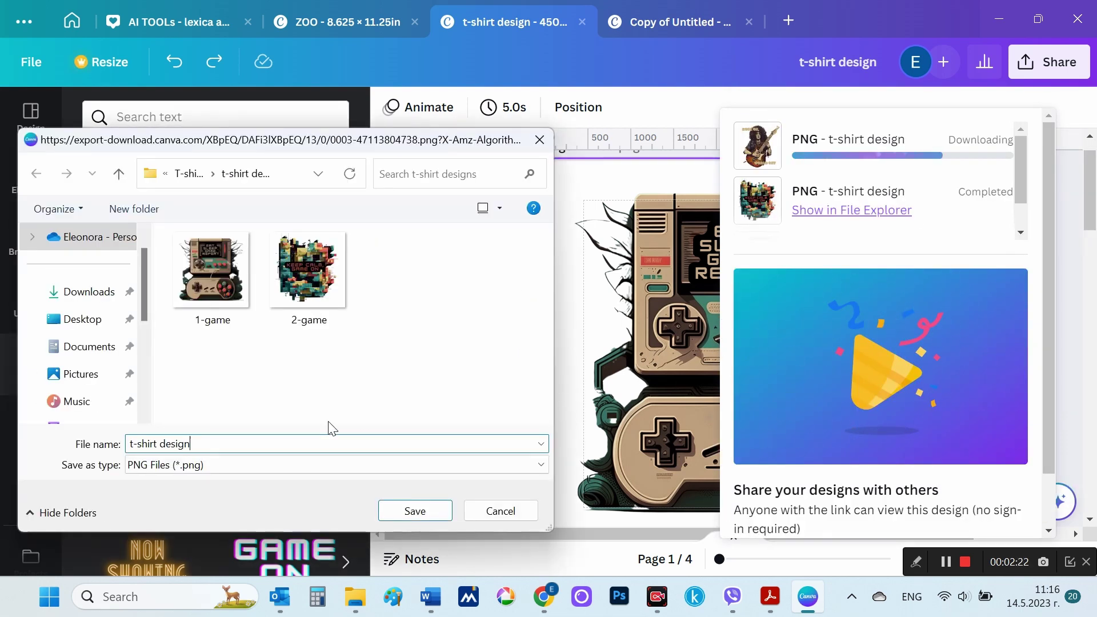
key(ctrl+a)
text(1-icon)
key(Return)
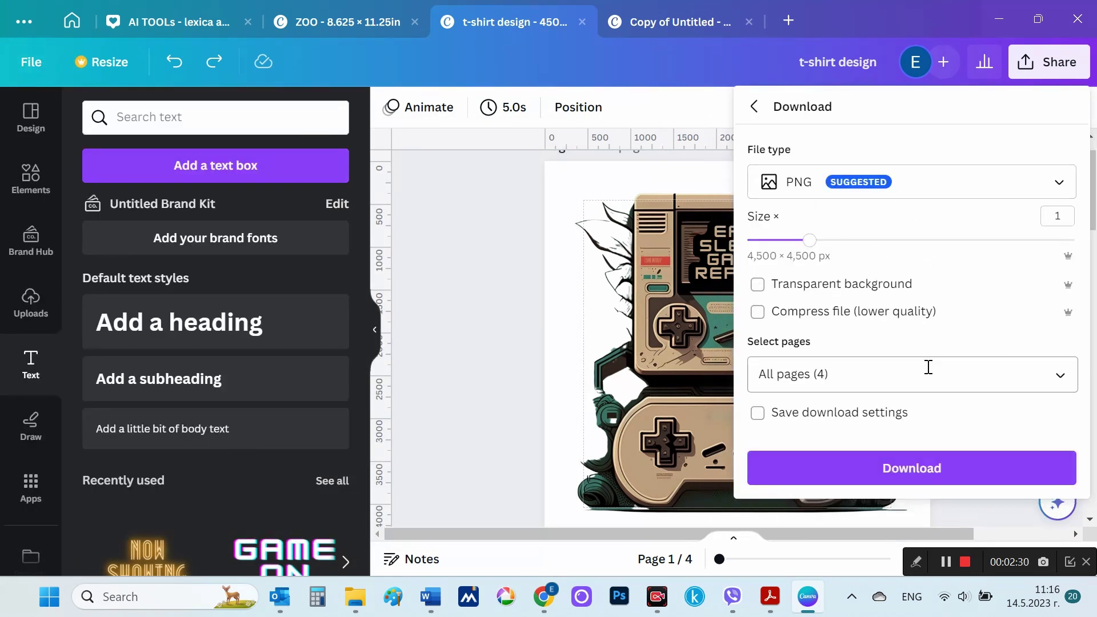
- Download only page 4 as a PNG named 4-rock
click(924, 367)
click(1046, 97)
scroll(972, 183, down, 2)
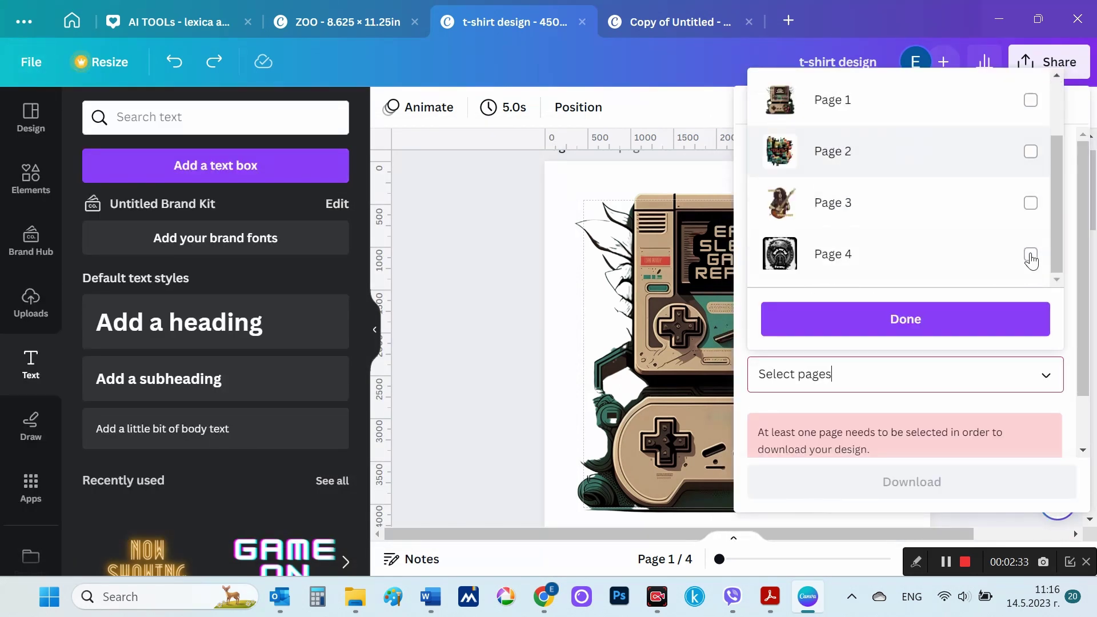
click(1031, 256)
click(963, 320)
click(947, 471)
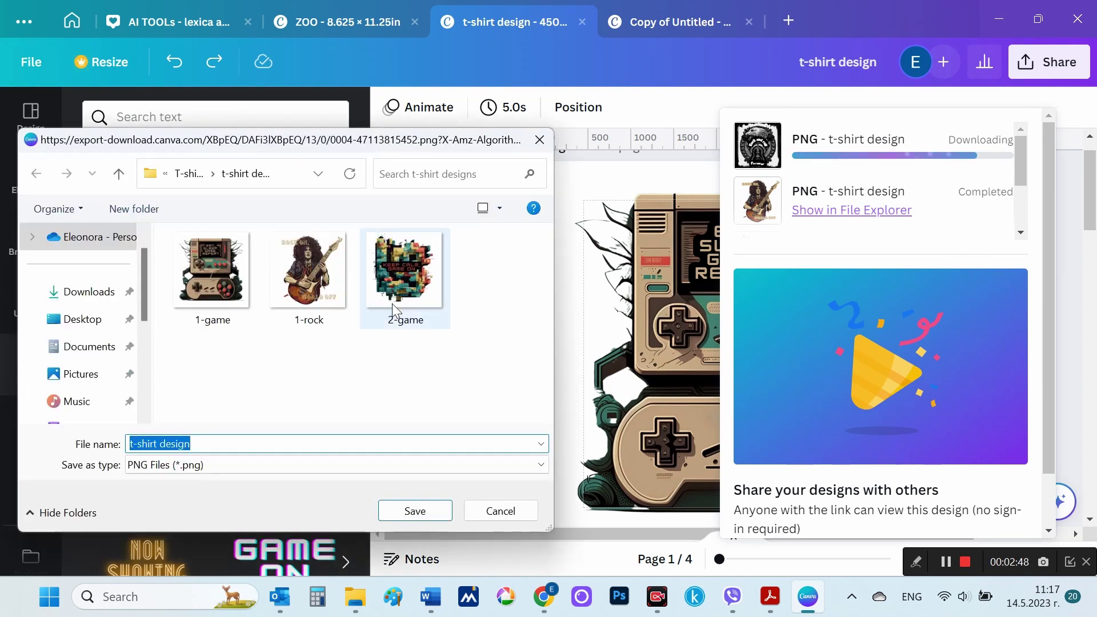
click(328, 294)
click(136, 445)
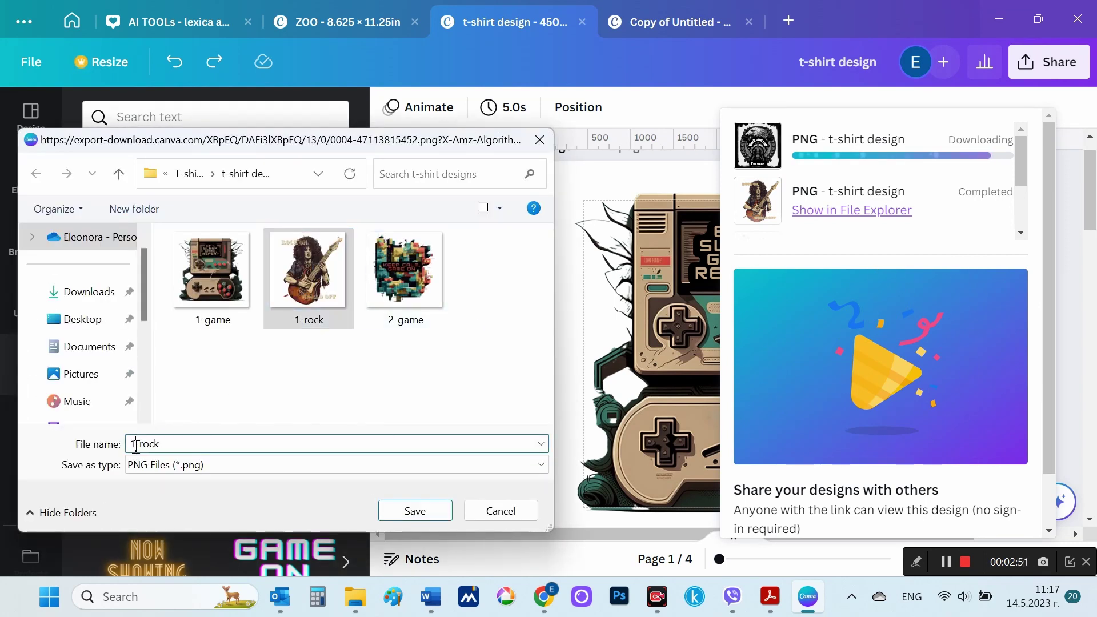
key(BackSpace)
text(4)
key(Return)
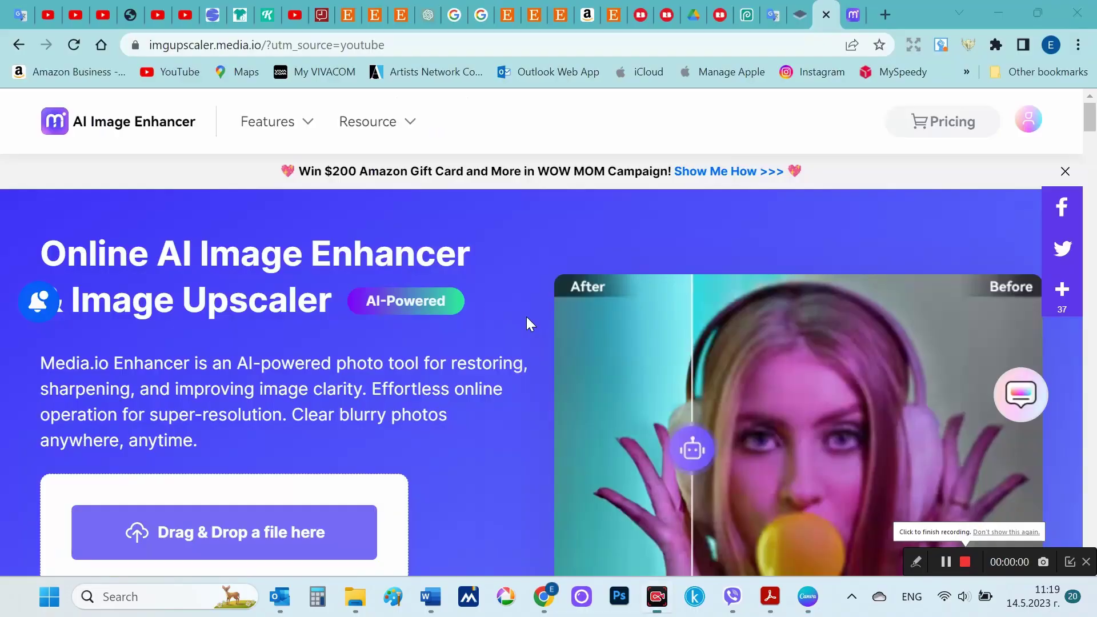
- Upload 1-game from the t-shirt designs folder for a 2X upscale to 9000x9000 px
click(273, 538)
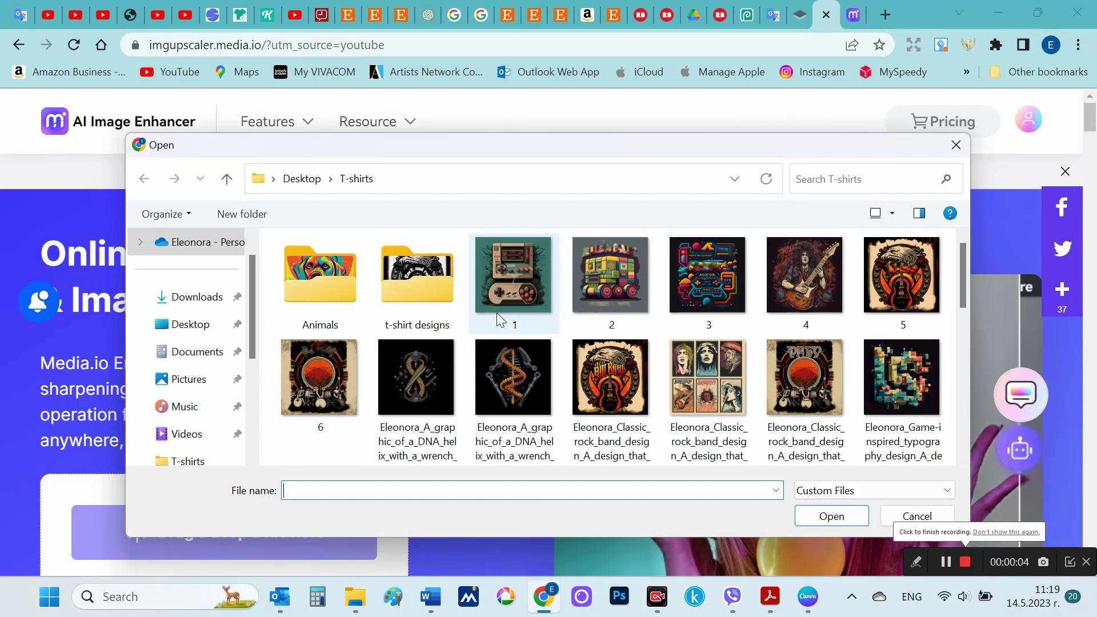
double_click(399, 276)
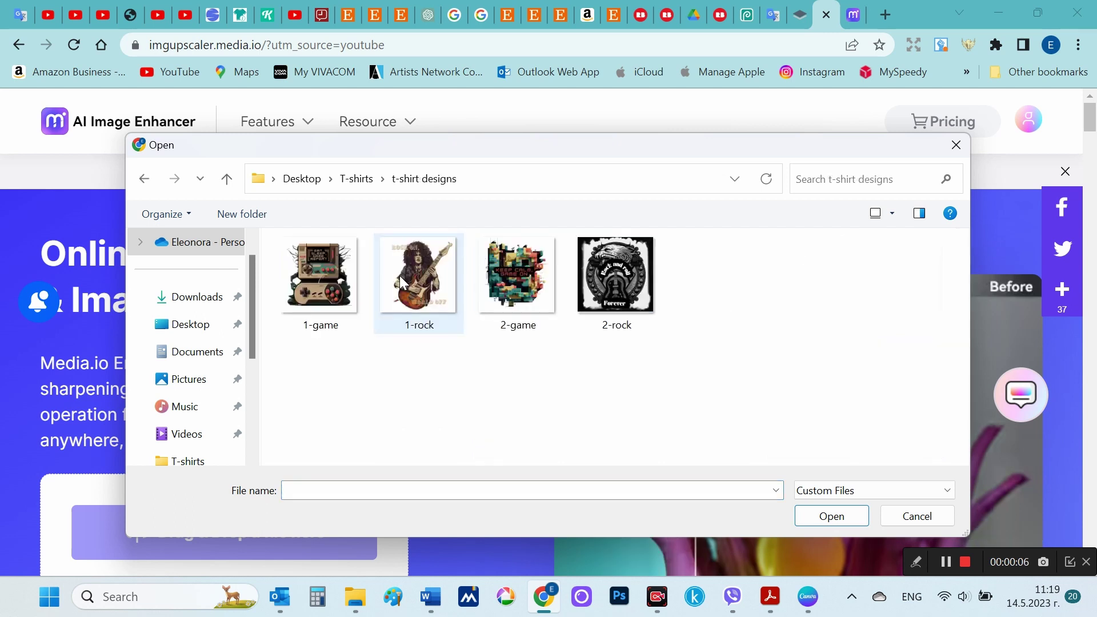
click(326, 280)
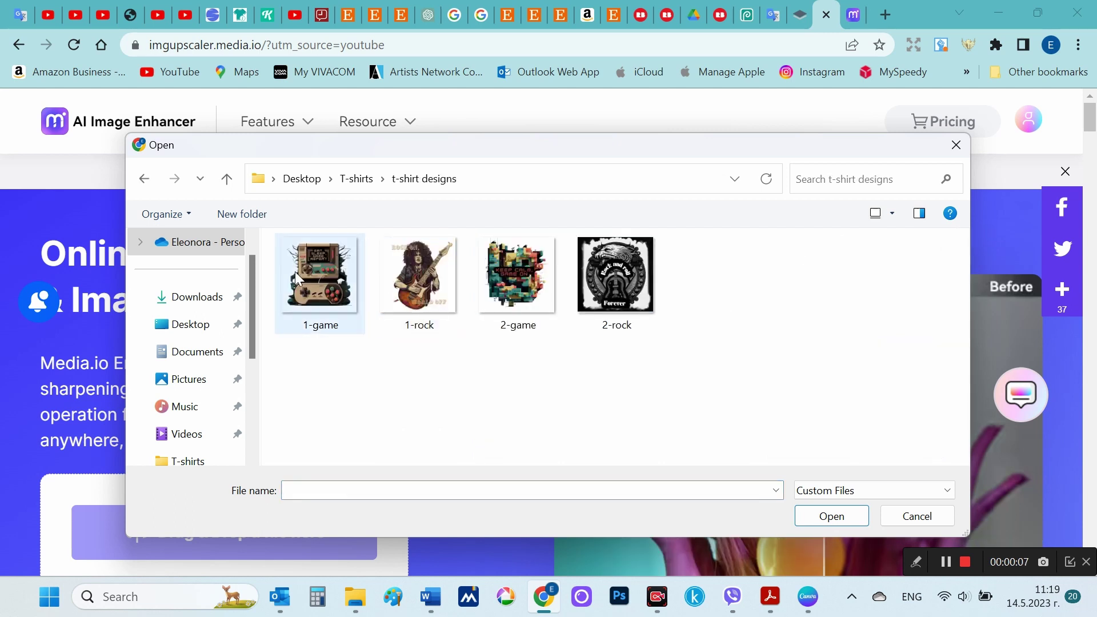
double_click(326, 280)
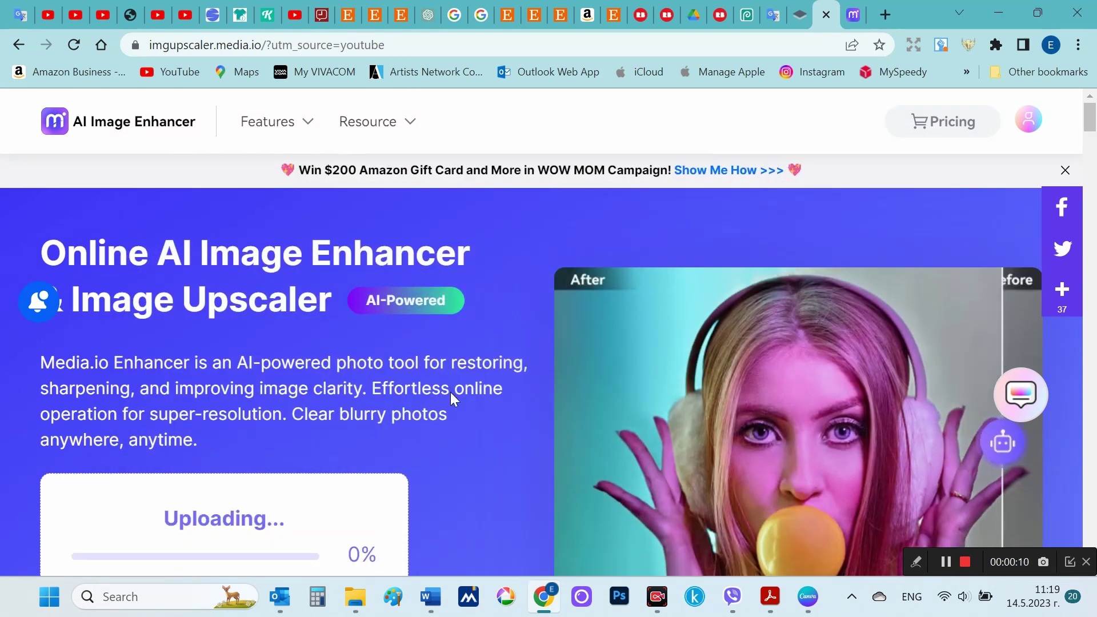
scroll(451, 393, down, 1)
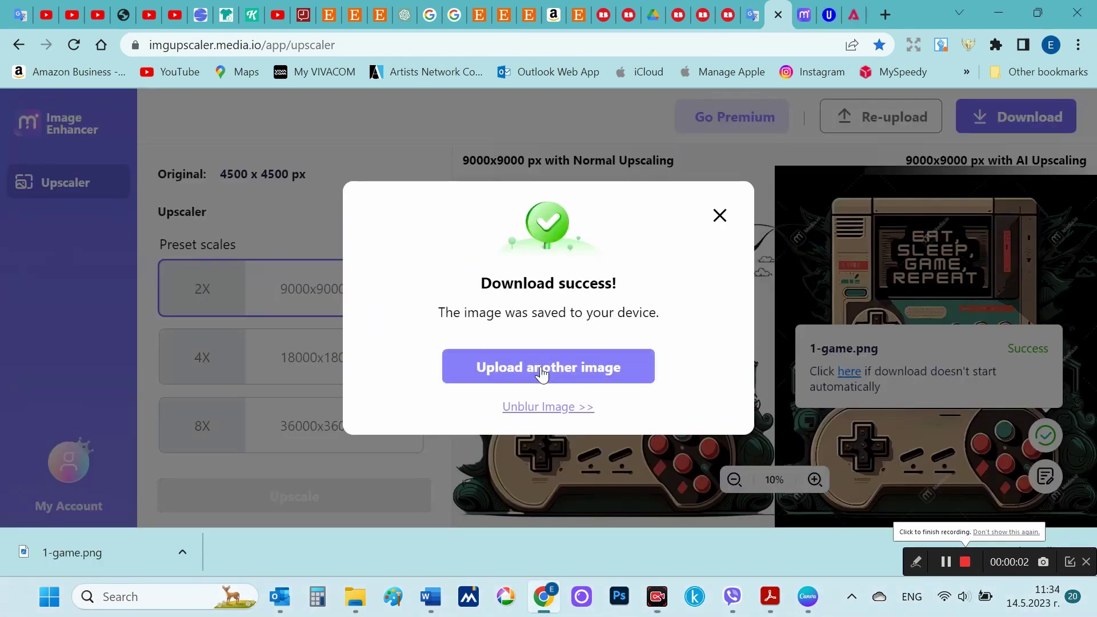
- Check the downloaded 1-game.png upscale in the photo viewer, then close it
click(540, 368)
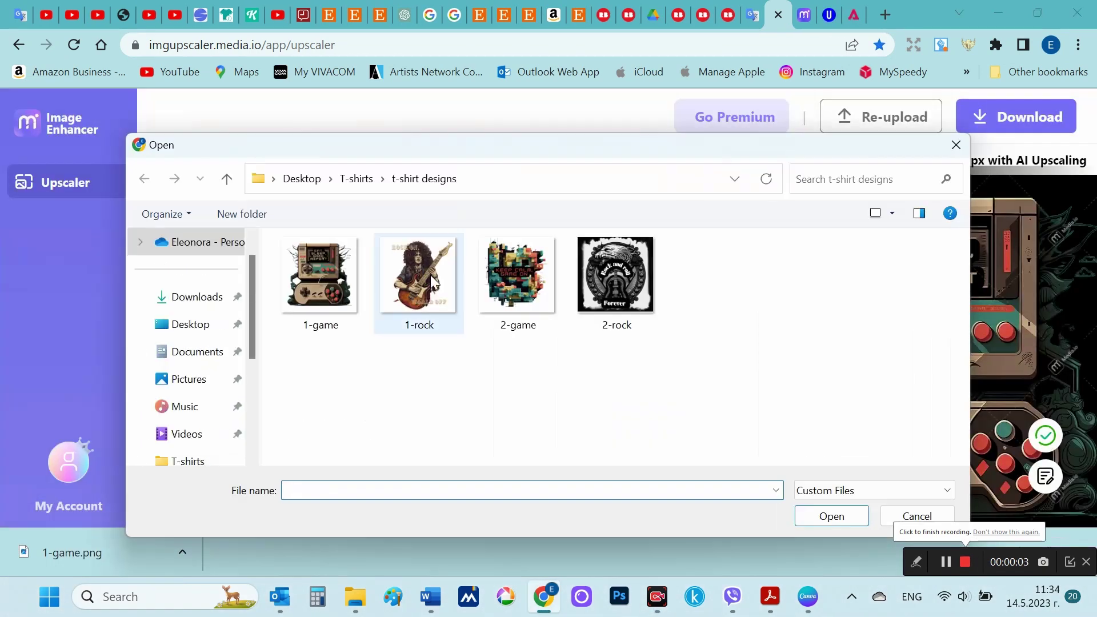
double_click(431, 276)
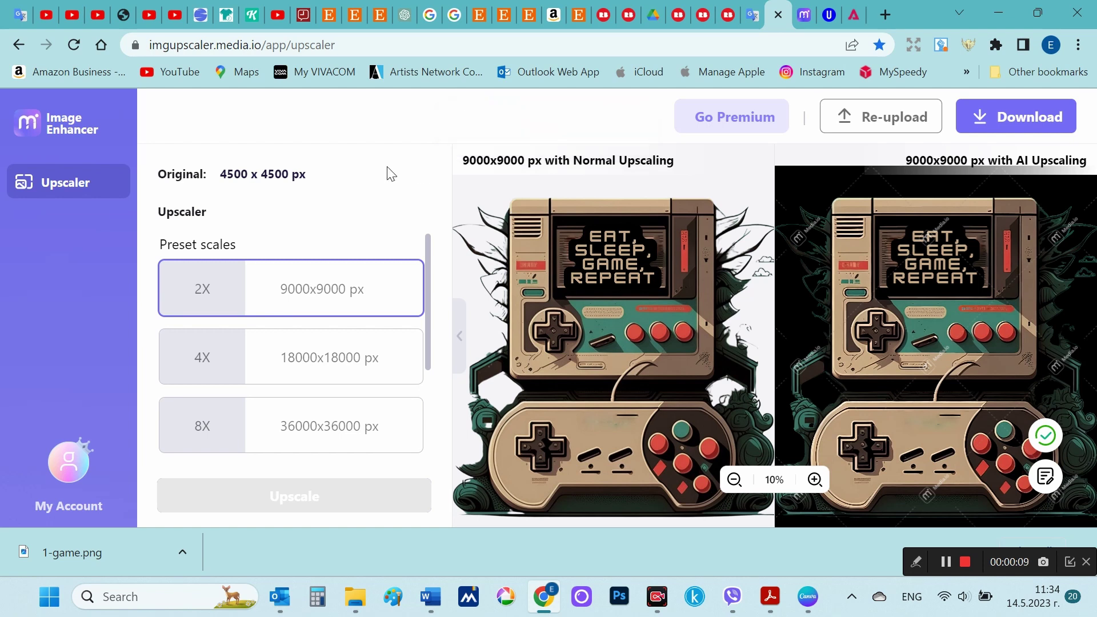
click(118, 557)
scroll(590, 311, up, 2)
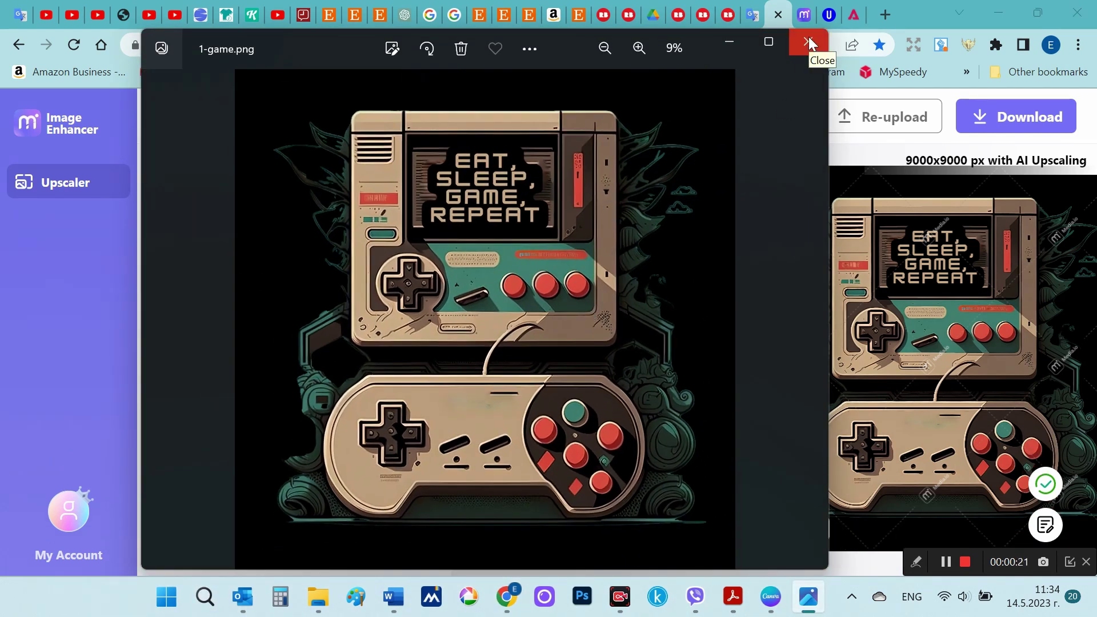
click(808, 40)
scroll(411, 318, down, 2)
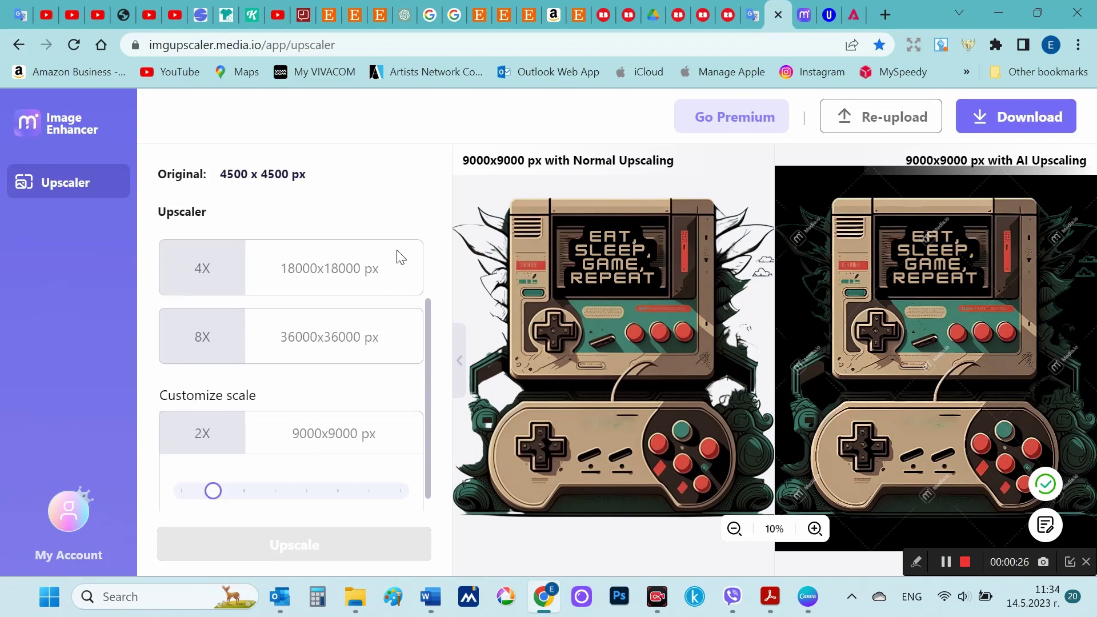
scroll(411, 318, up, 2)
- Upscale the 2-game design to 9000x9000 px and download it without watermark
click(905, 127)
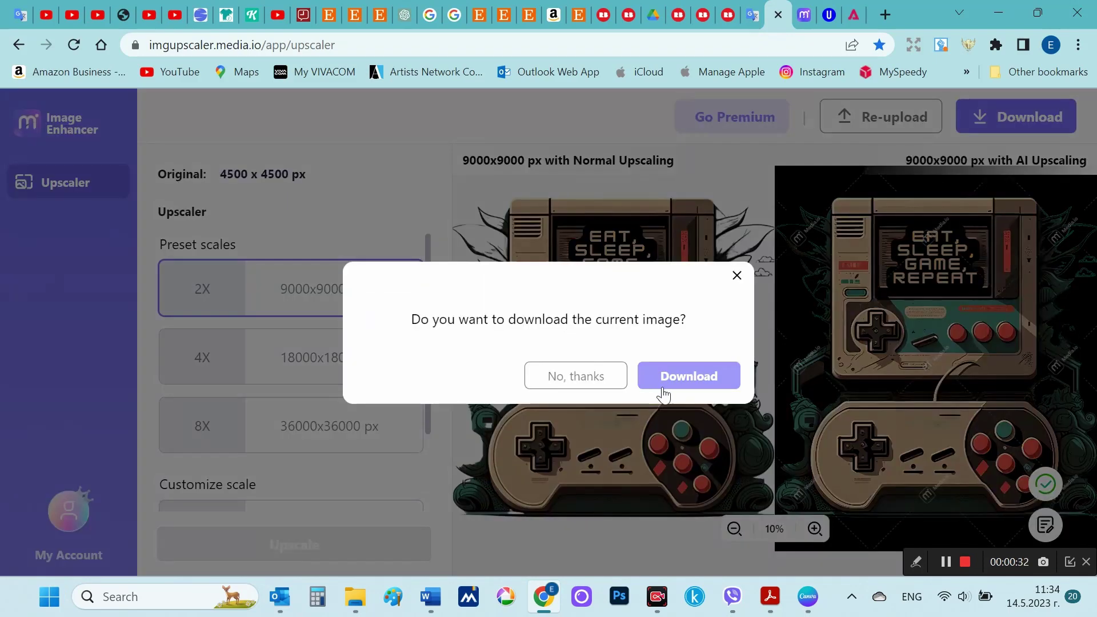
click(589, 388)
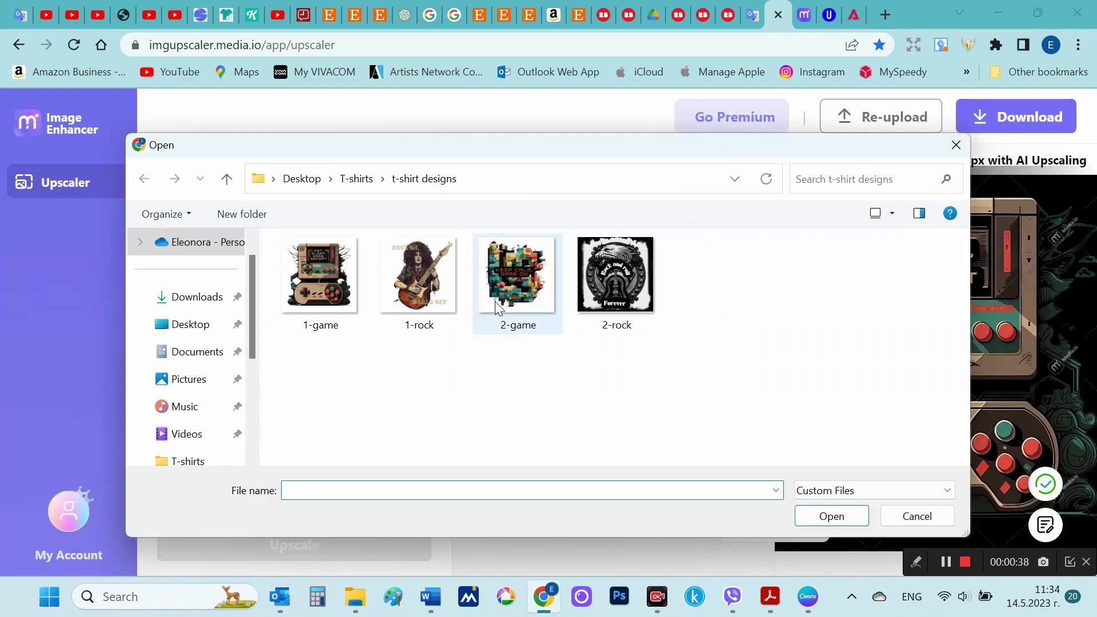
double_click(495, 300)
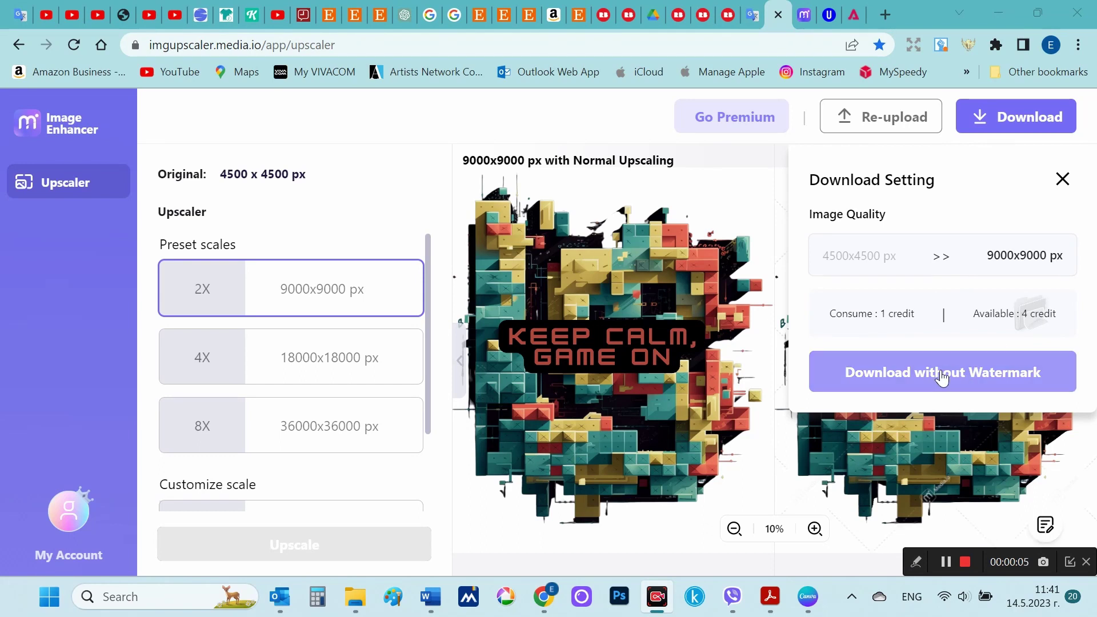
click(938, 372)
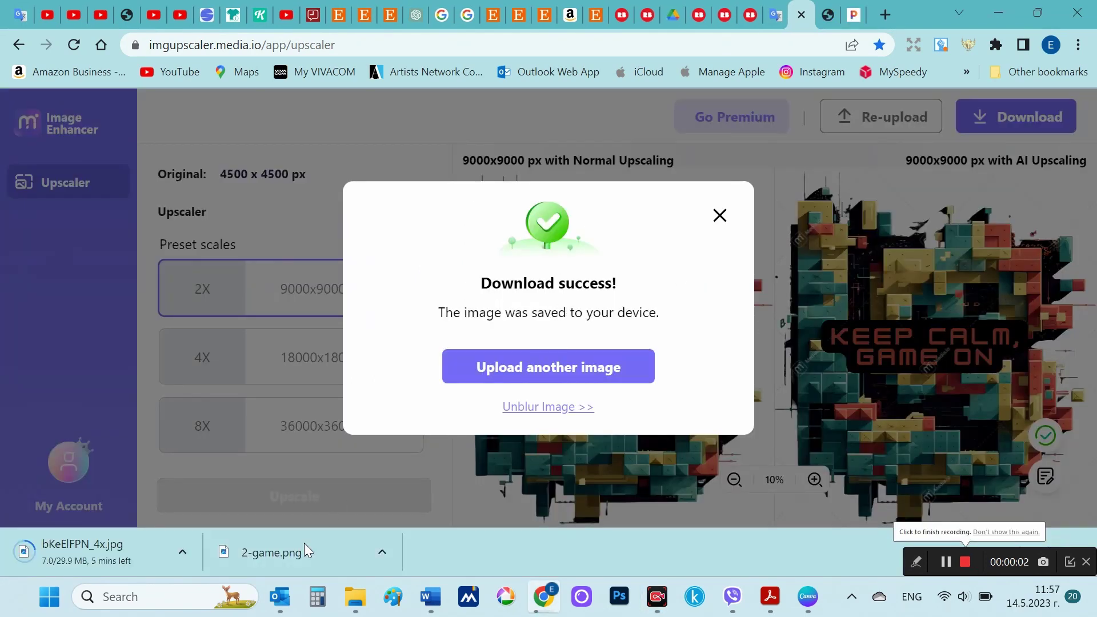
click(303, 549)
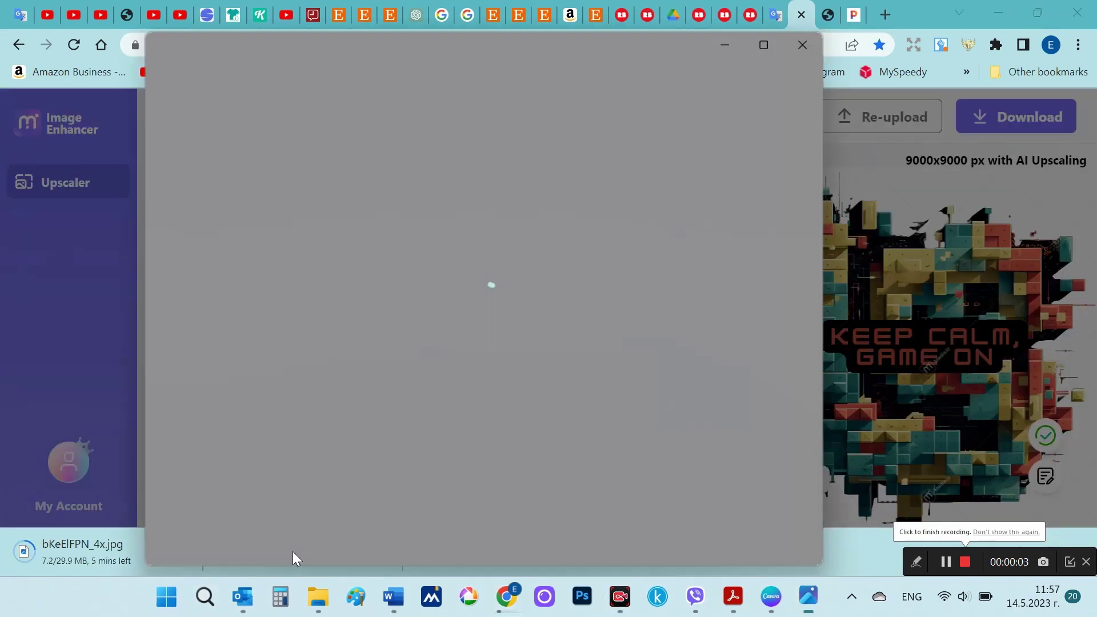
scroll(517, 293, up, 2)
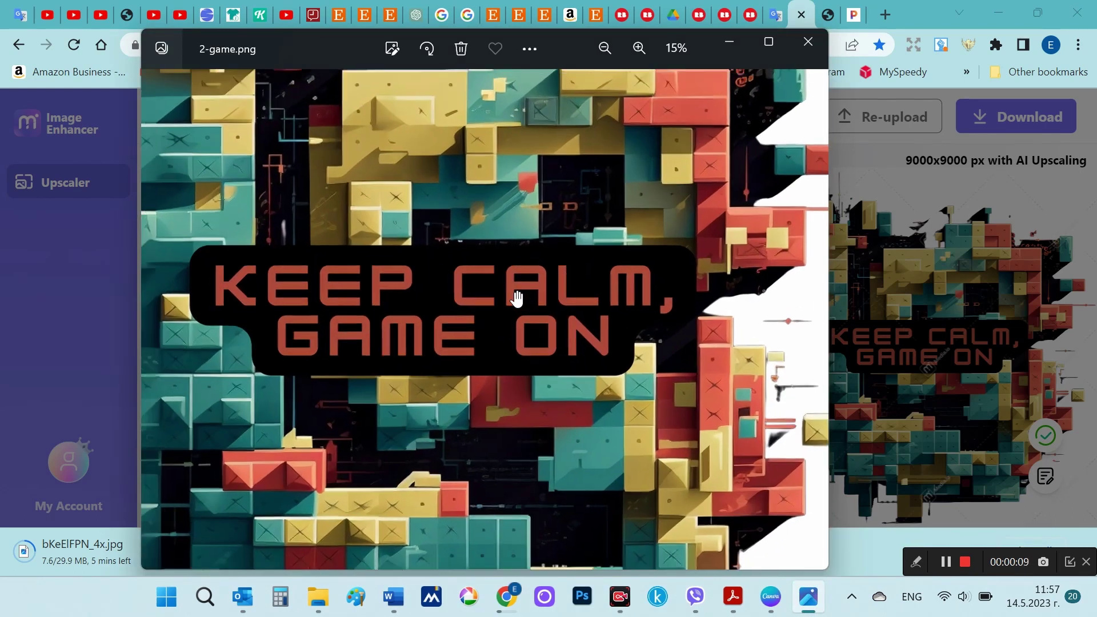
scroll(517, 294, down, 2)
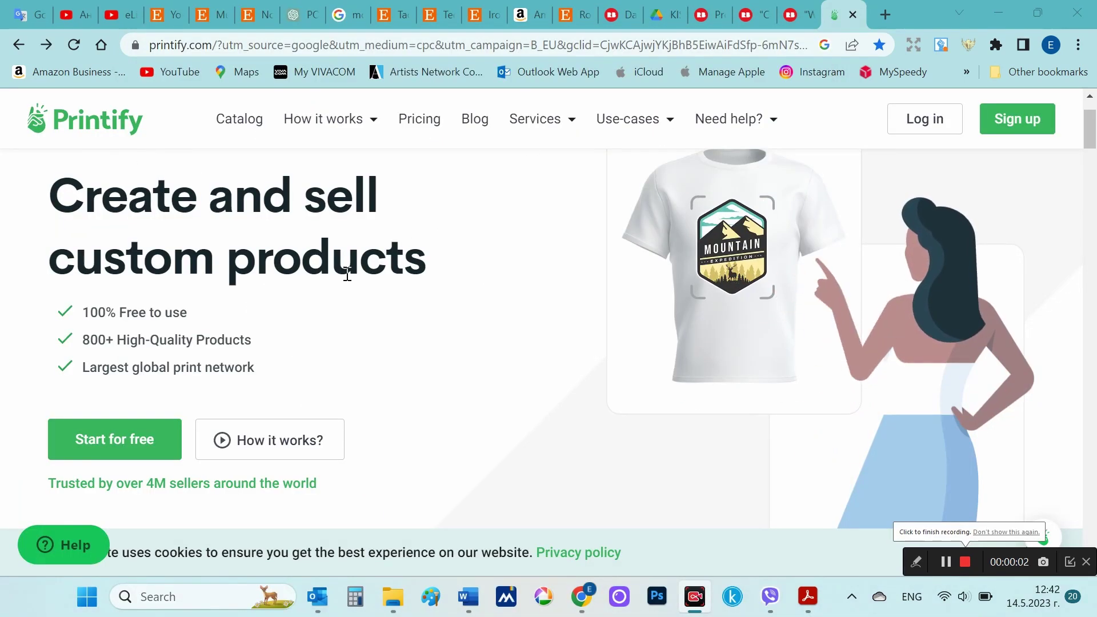
- Review the Free plan with unlimited product designs on Pricing and start signing up
click(424, 122)
scroll(455, 342, down, 5)
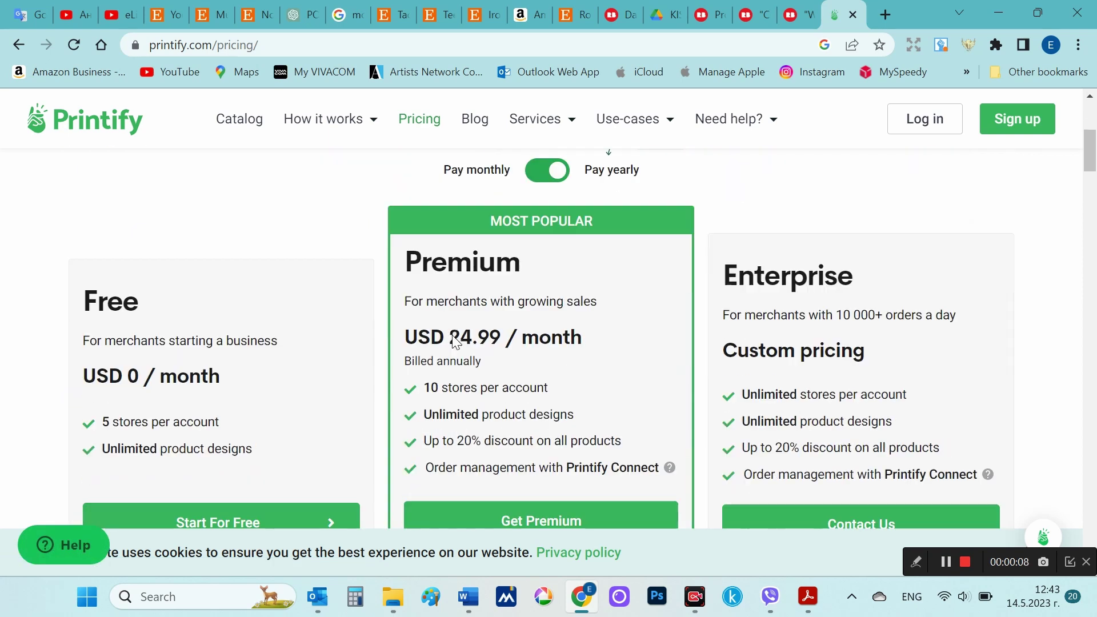
double_click(105, 304)
drag(105, 423, 224, 424)
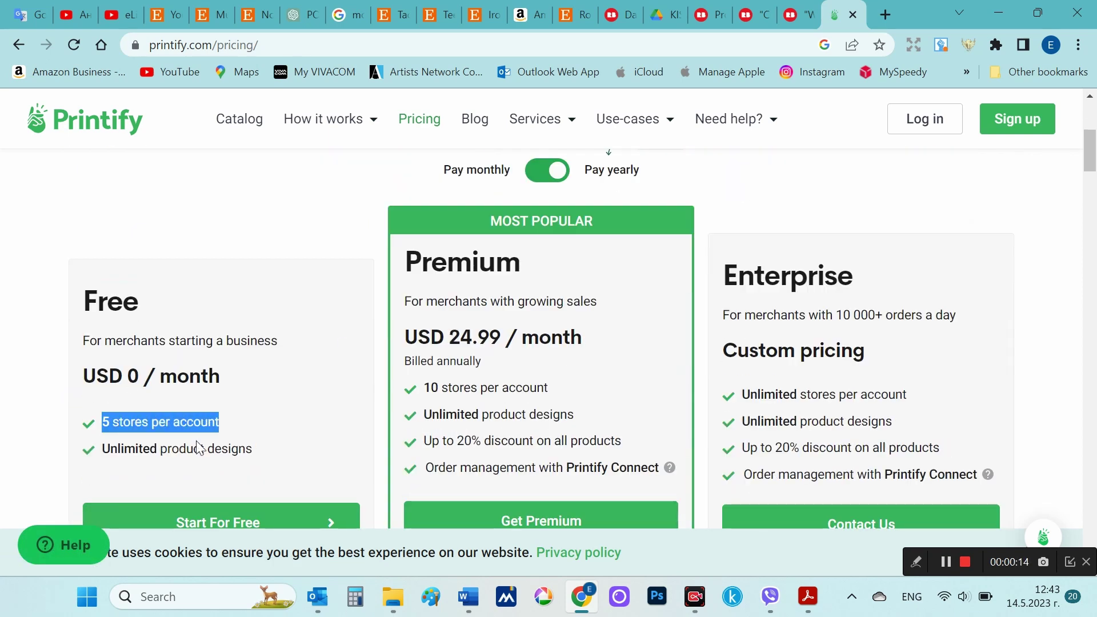
double_click(137, 449)
scroll(202, 429, down, 2)
click(252, 400)
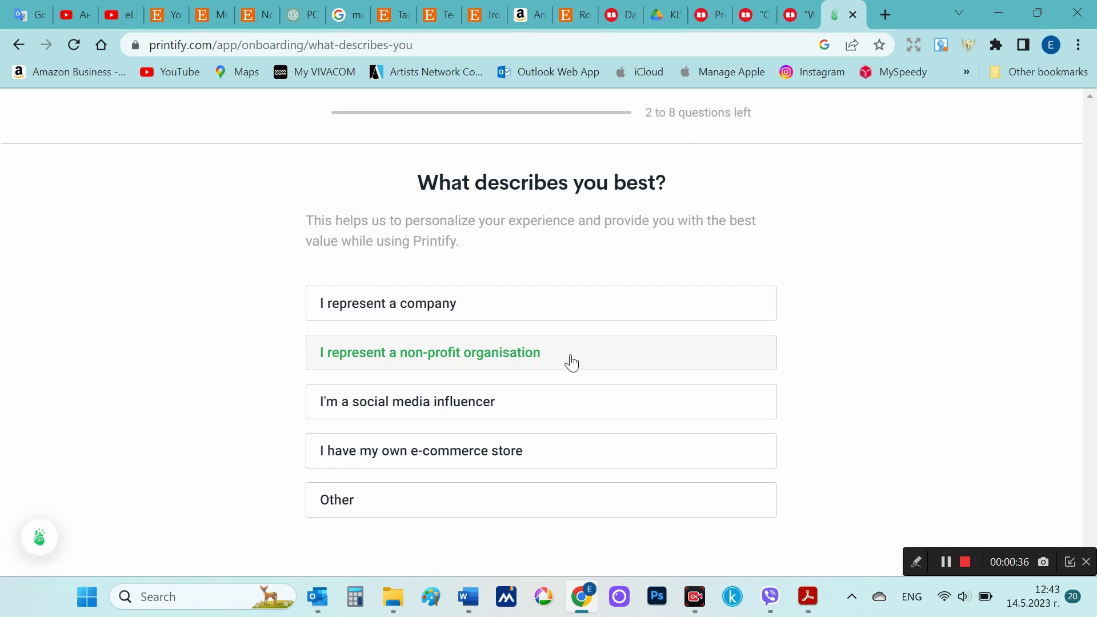
- Answer the onboarding questions, asking for help with Store set up
click(571, 363)
click(495, 277)
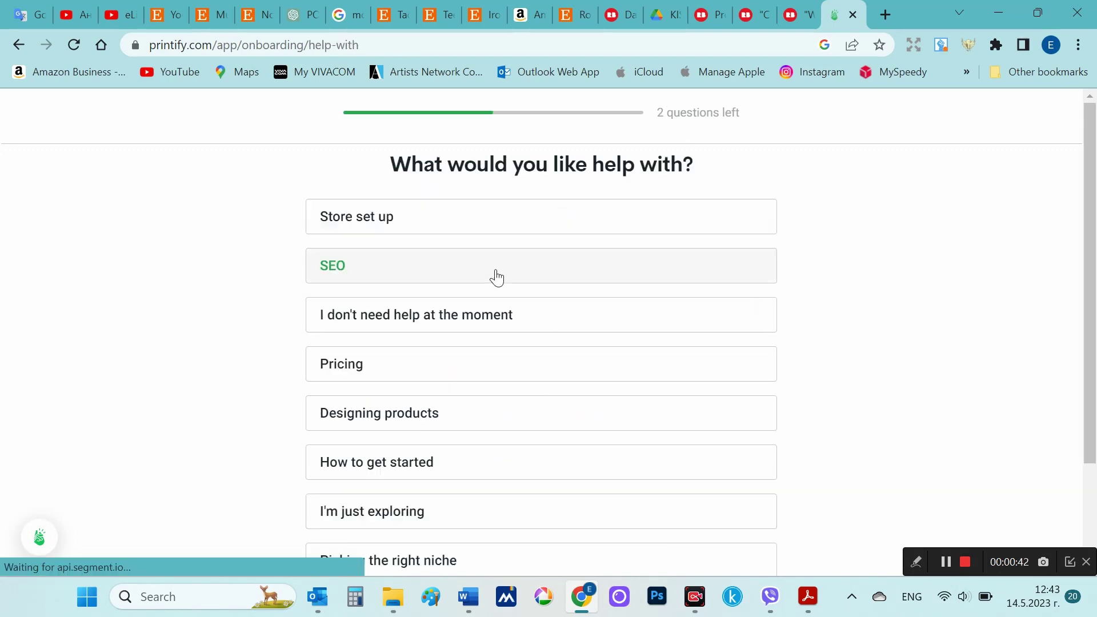
click(469, 228)
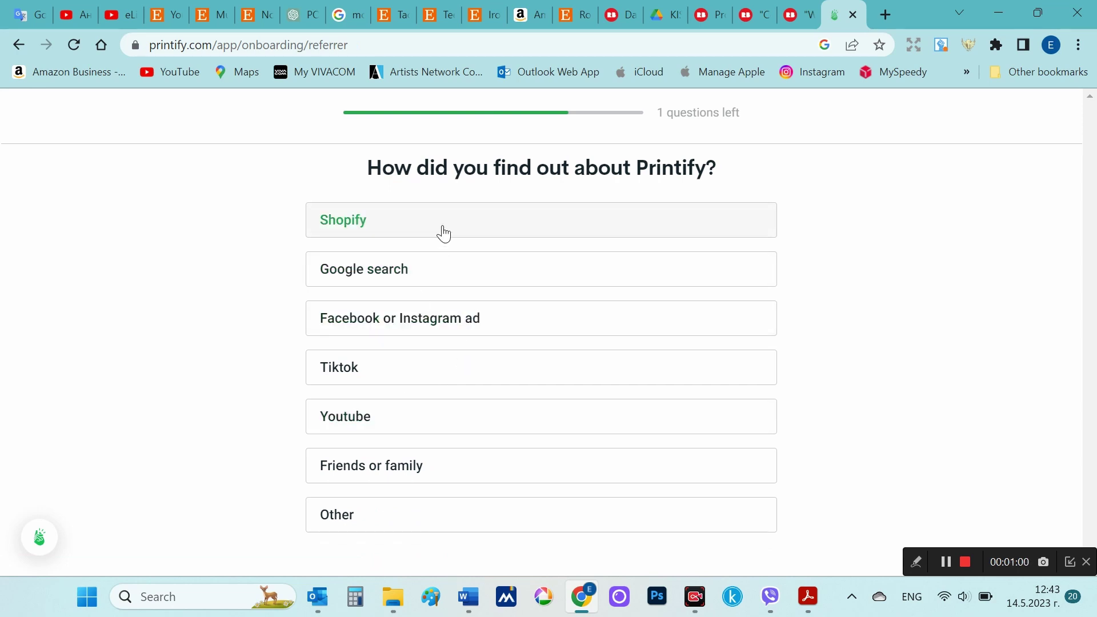
click(426, 427)
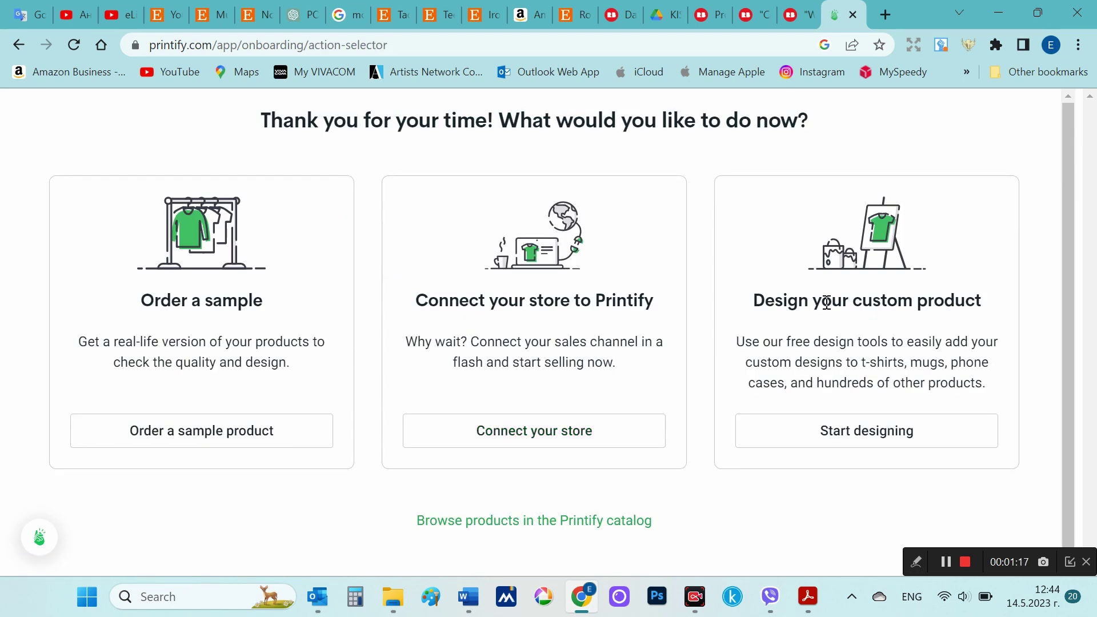
- Choose to start designing and browse the catalog into the Men's Clothing category
click(840, 431)
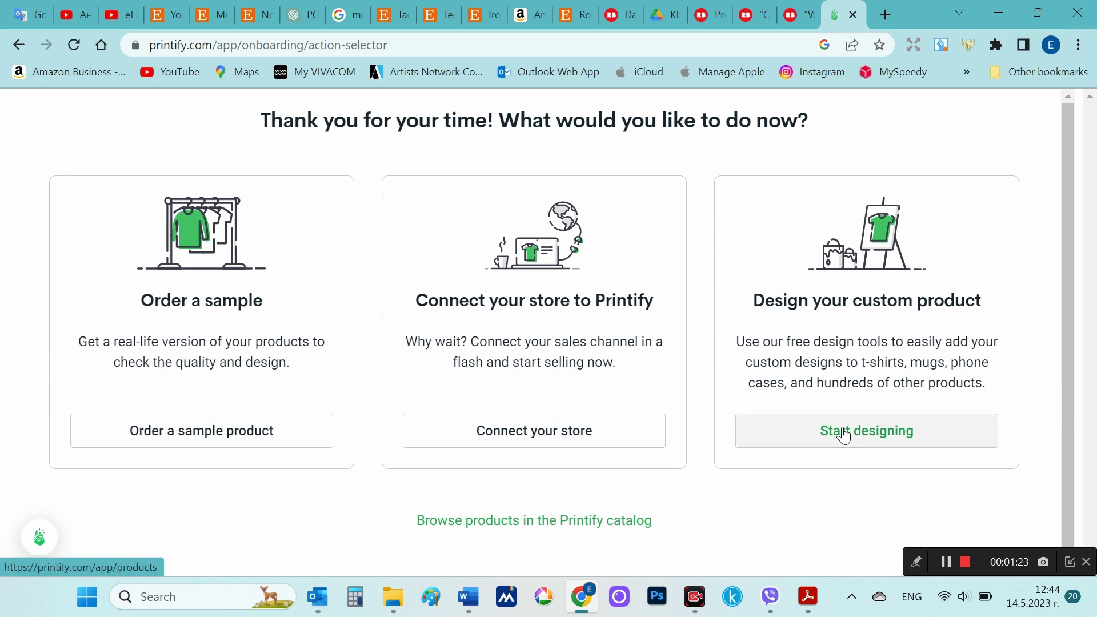
scroll(649, 337, down, 2)
scroll(647, 334, down, 8)
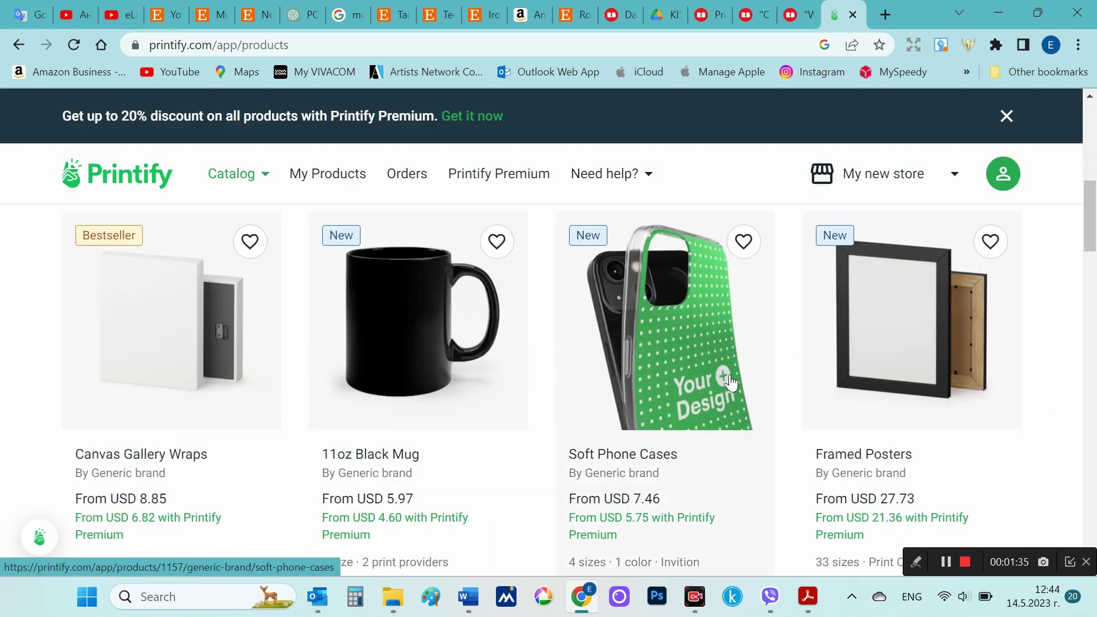
scroll(1037, 407, down, 5)
scroll(1039, 408, down, 1)
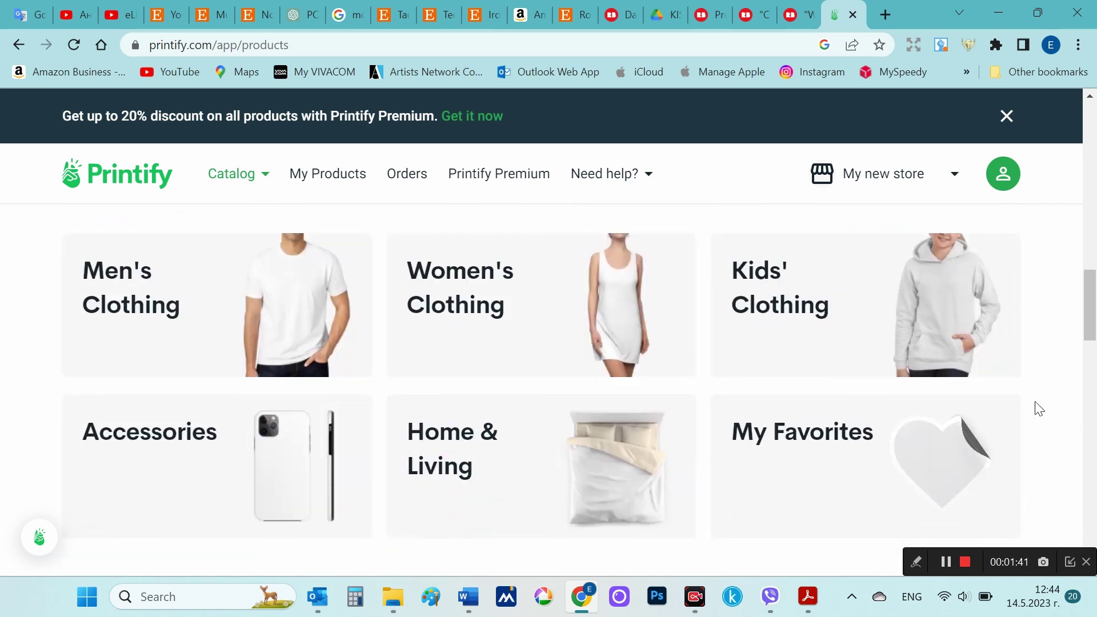
scroll(1039, 409, down, 10)
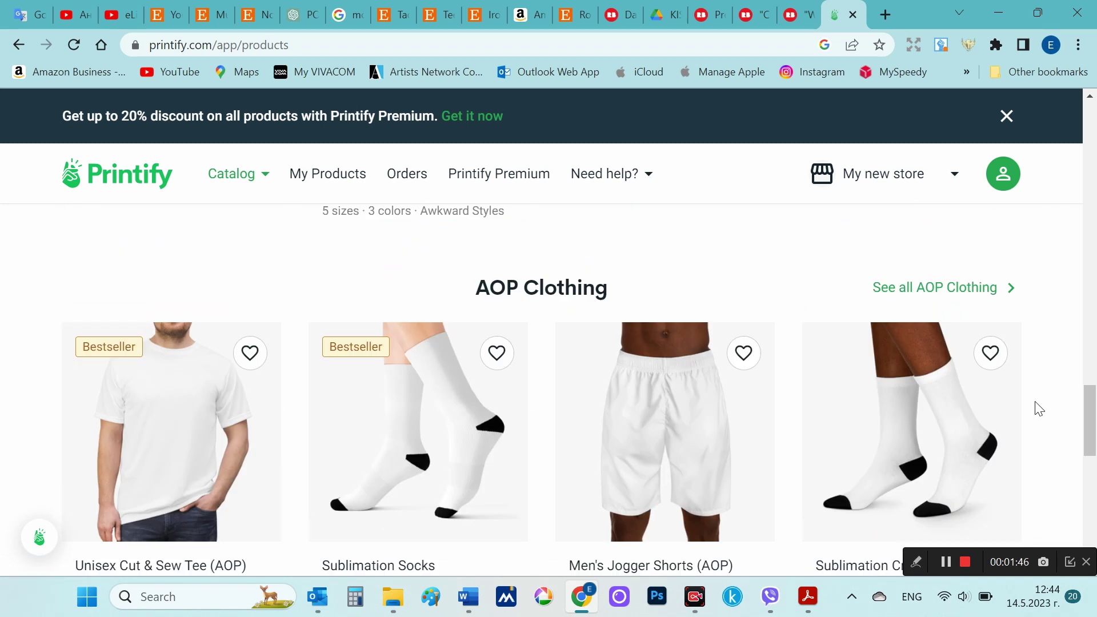
scroll(1039, 409, down, 10)
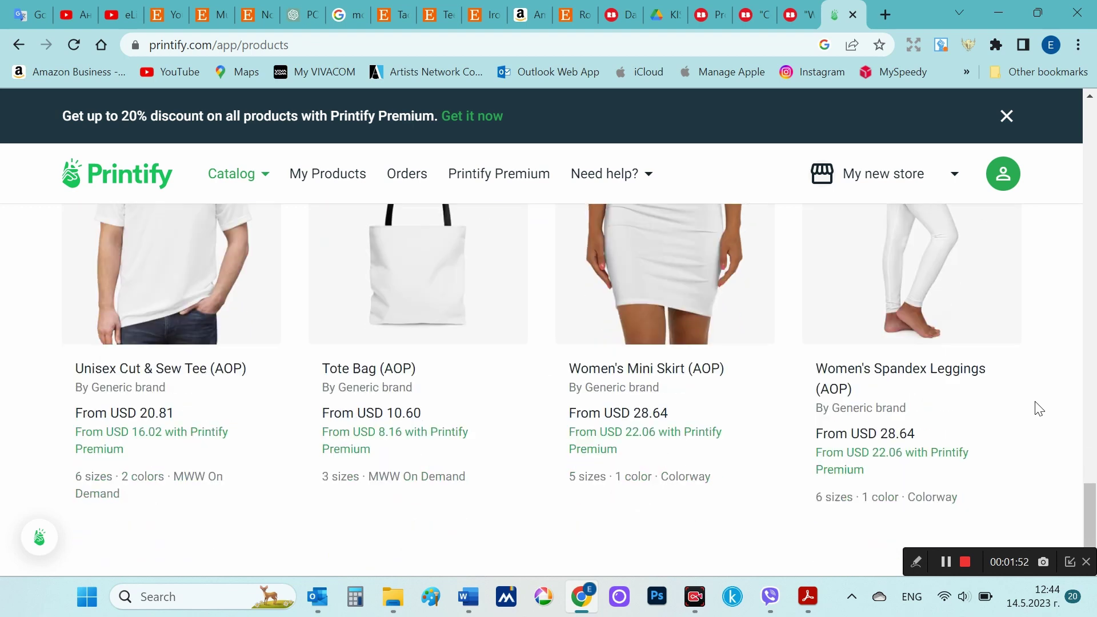
scroll(289, 421, up, 10)
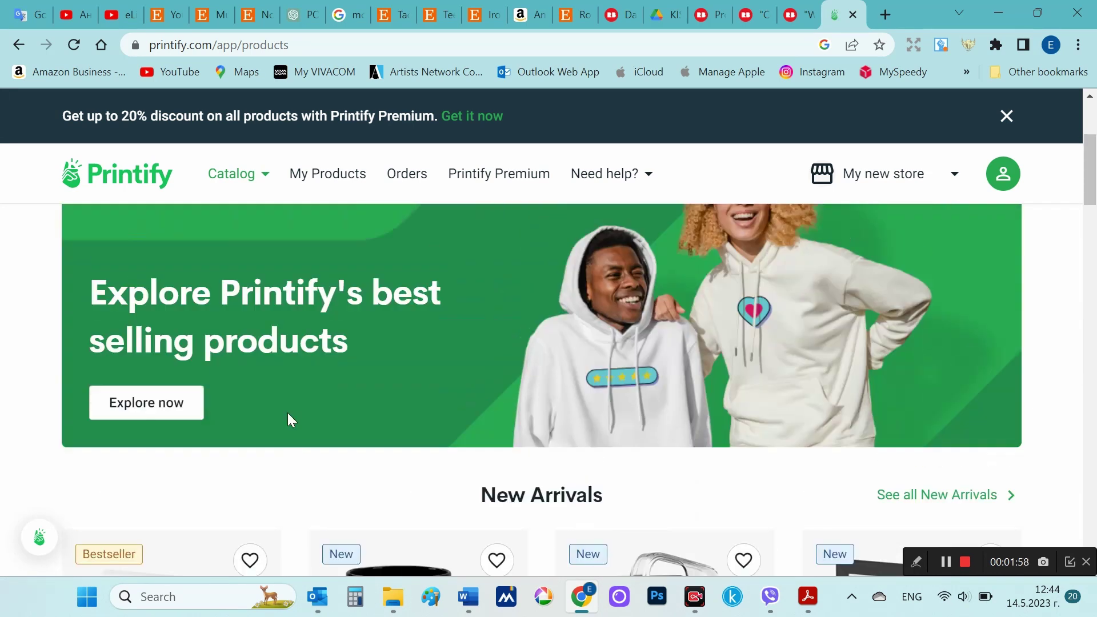
scroll(287, 413, down, 10)
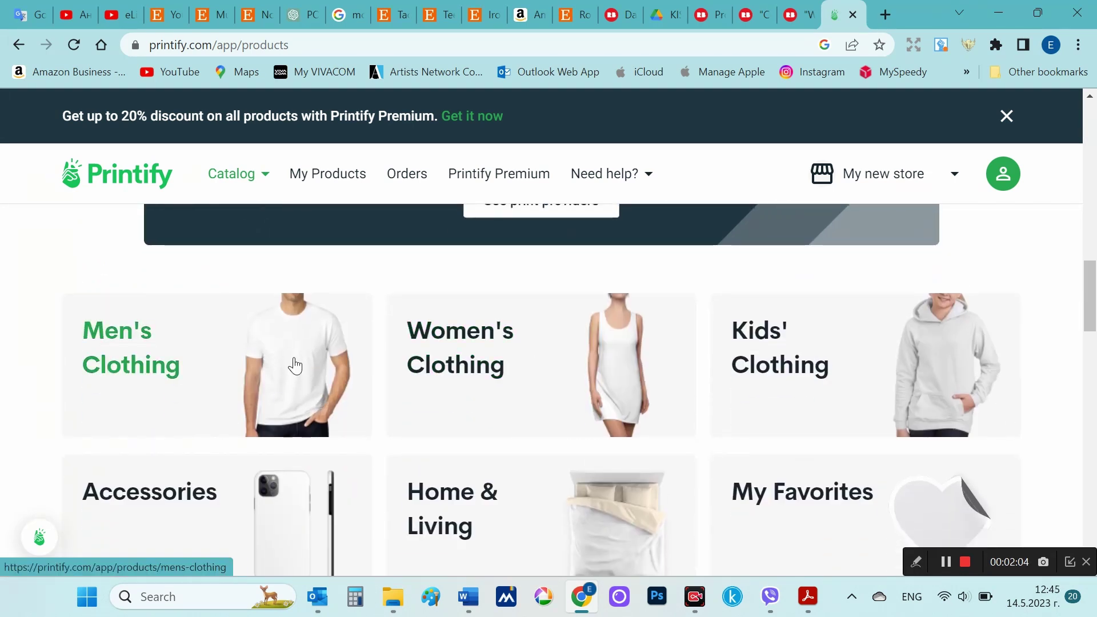
click(295, 366)
scroll(294, 363, down, 3)
- Filter men's T-shirts to USA, Canada, United Kingdom, Europe, Australia/NZ and China markets
click(296, 328)
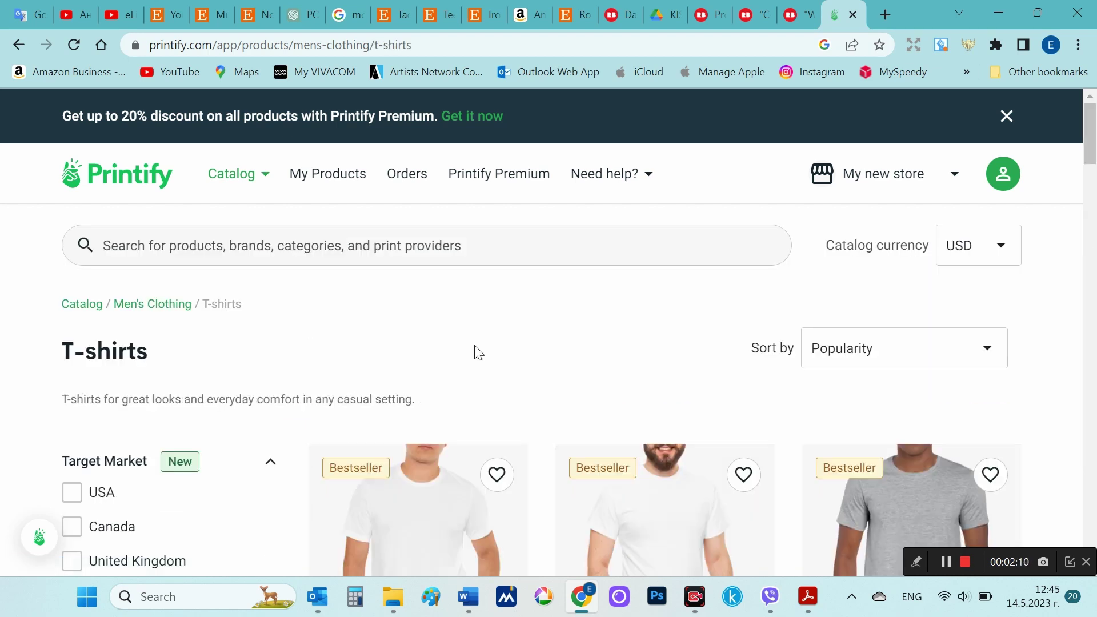
scroll(478, 351, down, 4)
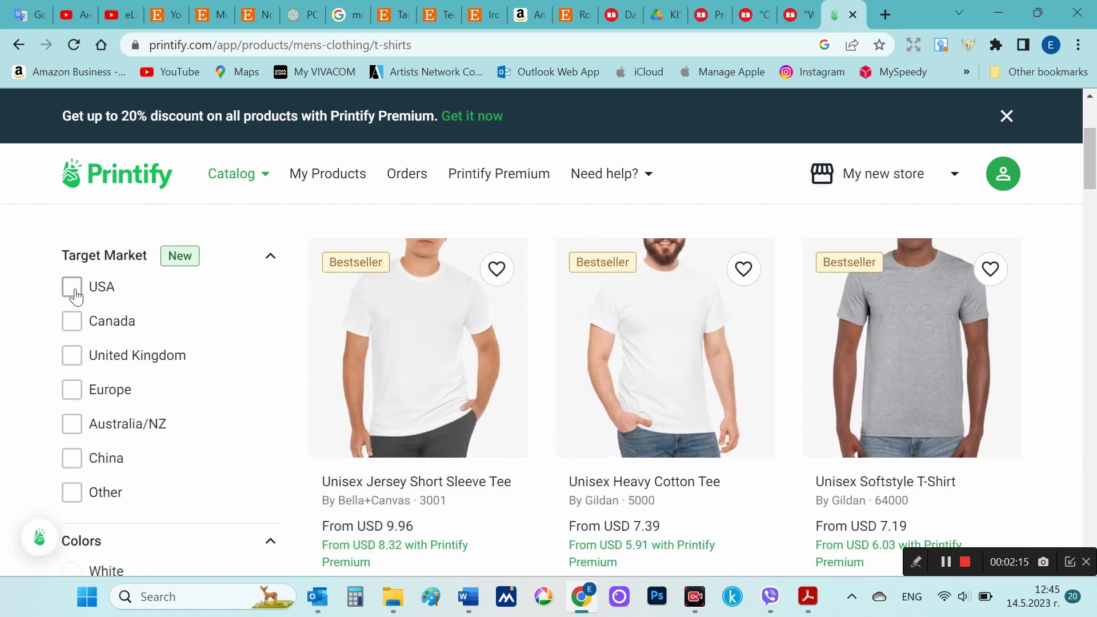
click(73, 287)
click(72, 370)
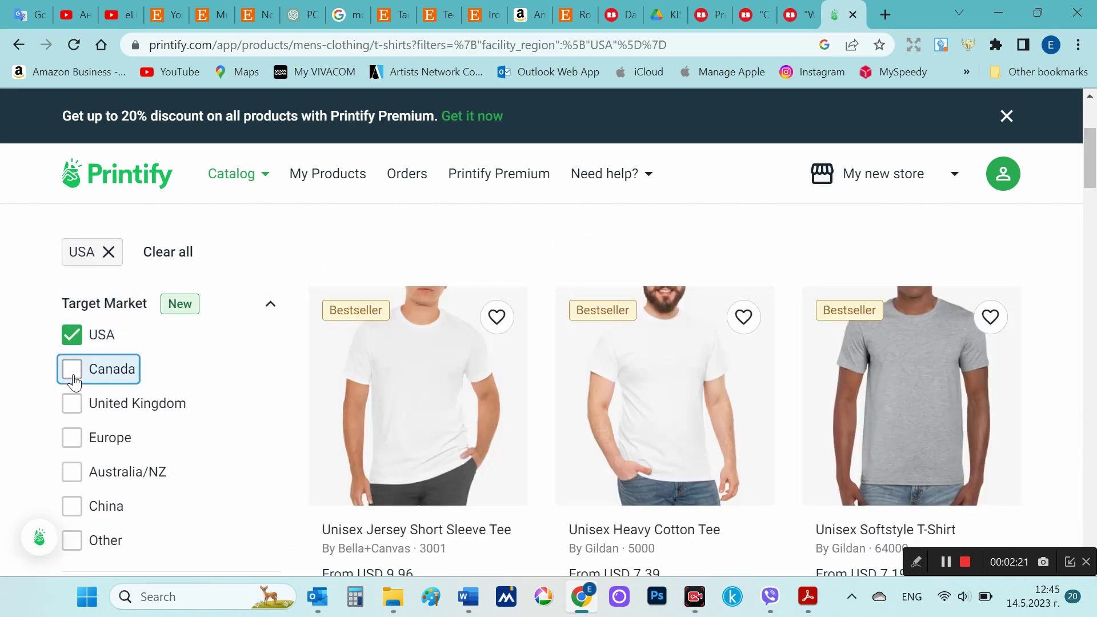
click(71, 404)
click(71, 438)
click(71, 472)
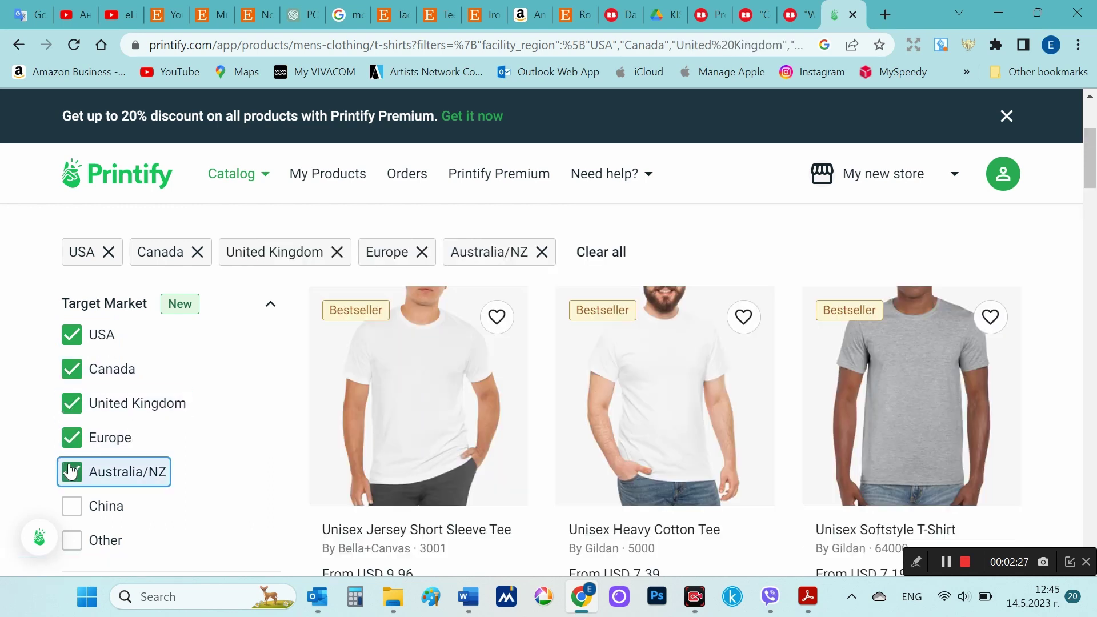
scroll(238, 478, down, 1)
click(72, 476)
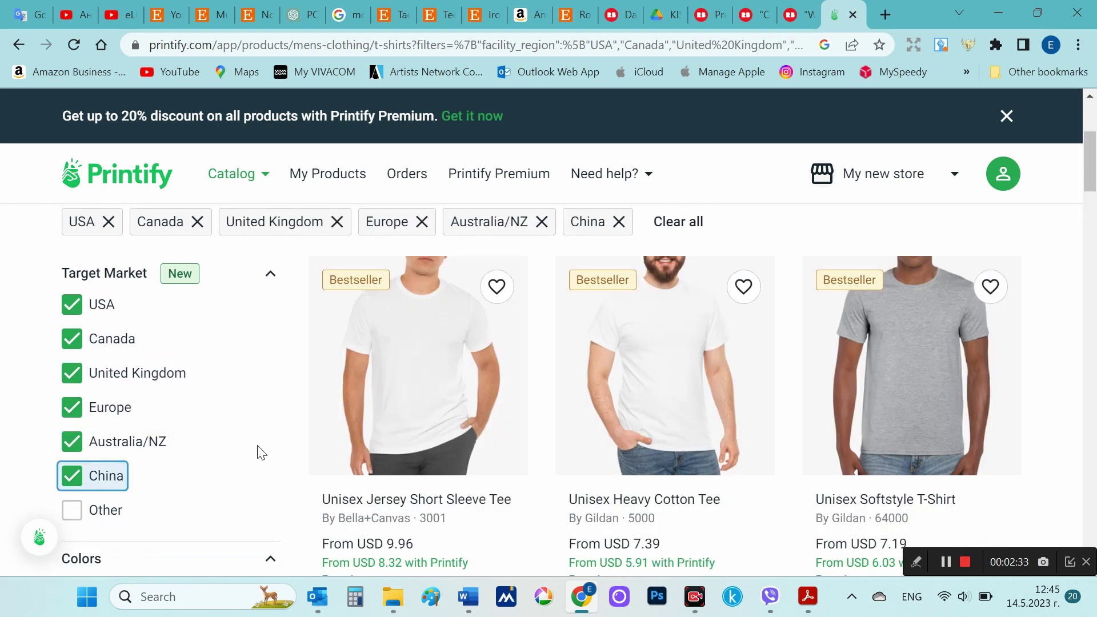
- Scroll through the filtered T-shirt results
scroll(258, 451, down, 1)
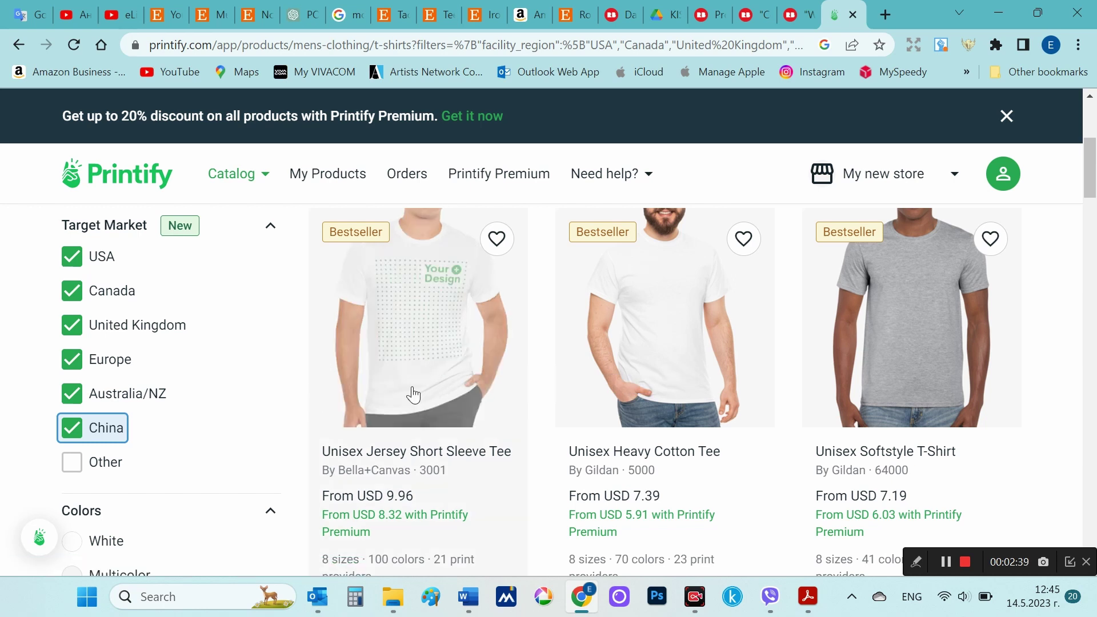
scroll(1008, 387, down, 1)
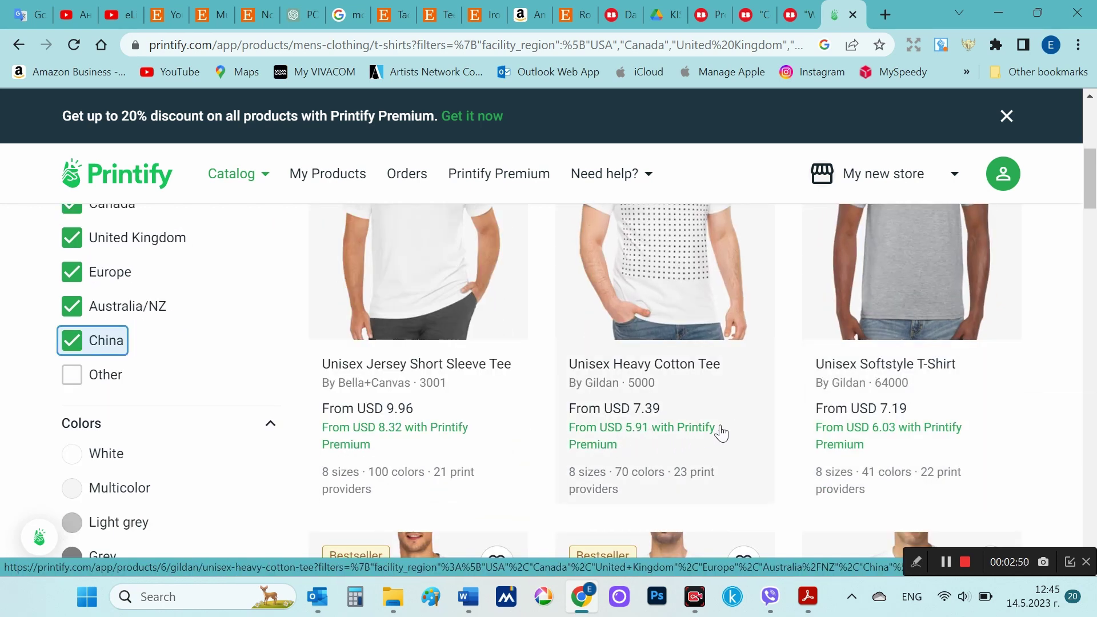
scroll(773, 467, down, 8)
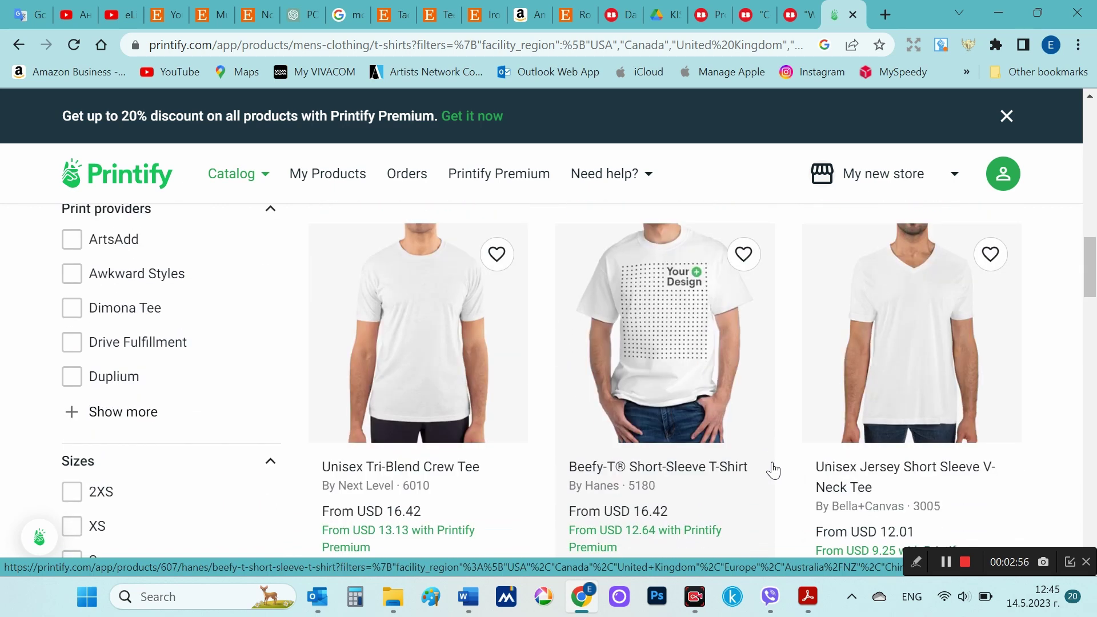
scroll(773, 468, down, 8)
scroll(769, 394, up, 3)
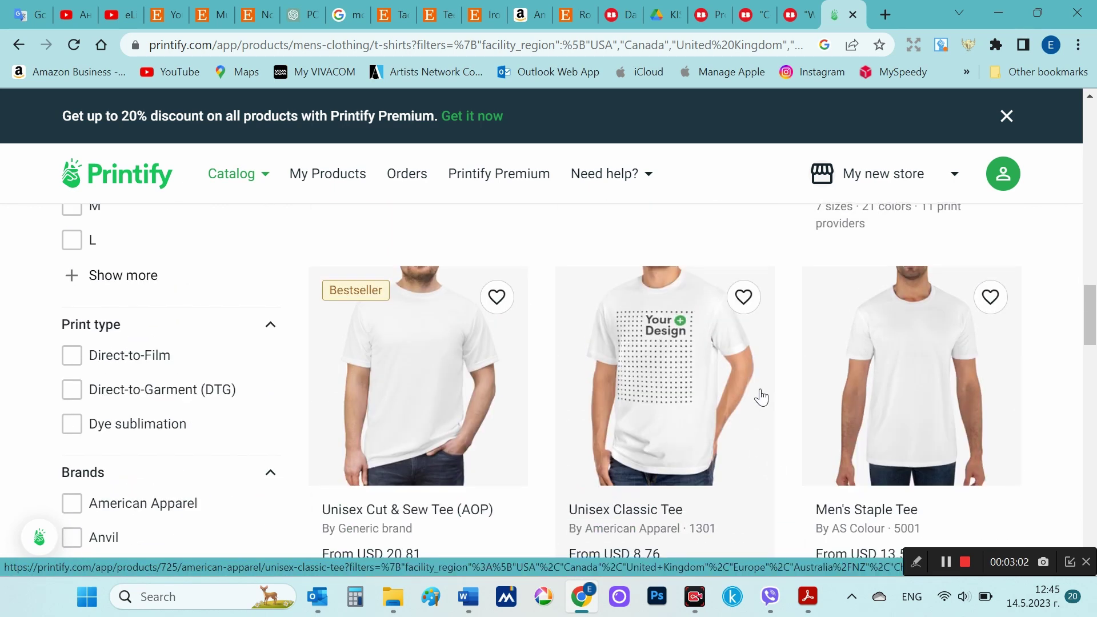
scroll(761, 398, down, 5)
scroll(762, 397, up, 10)
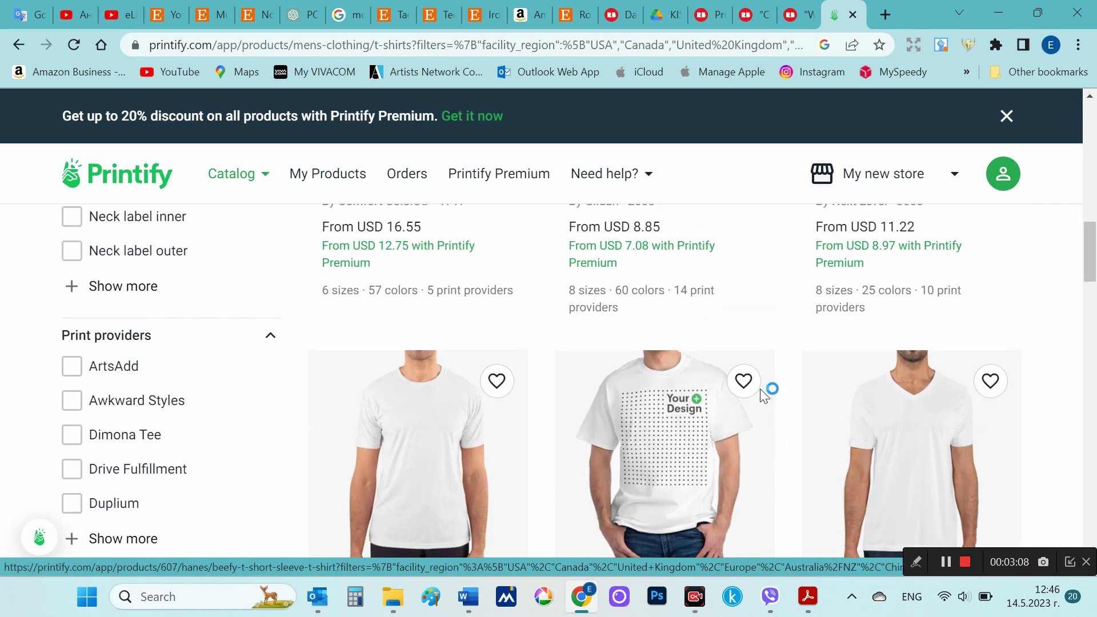
scroll(764, 394, up, 4)
scroll(761, 397, down, 1)
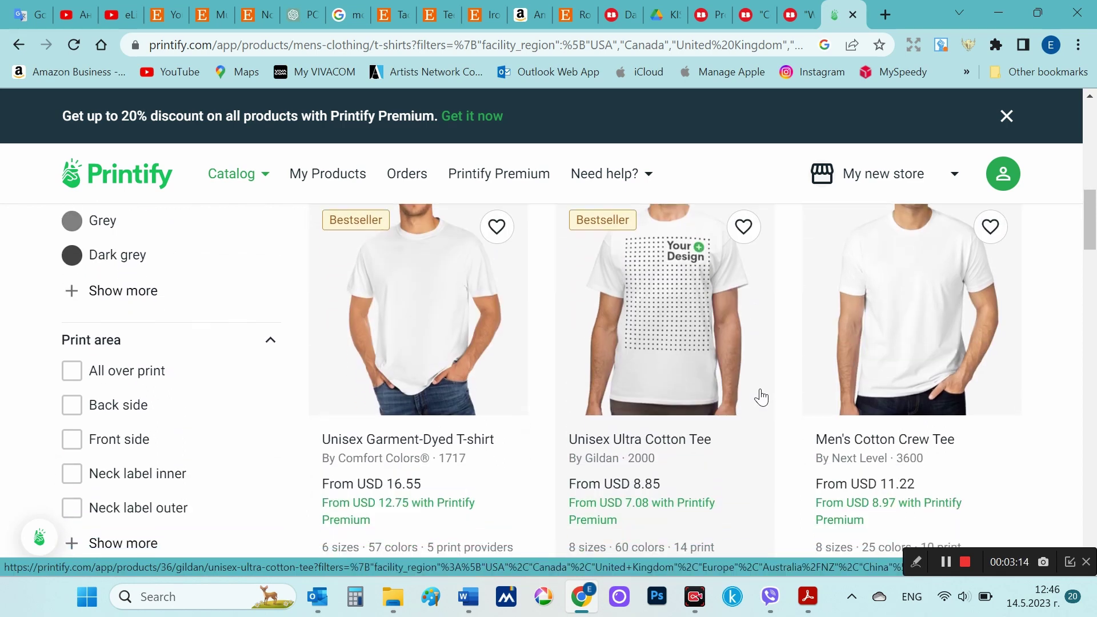
scroll(947, 360, up, 1)
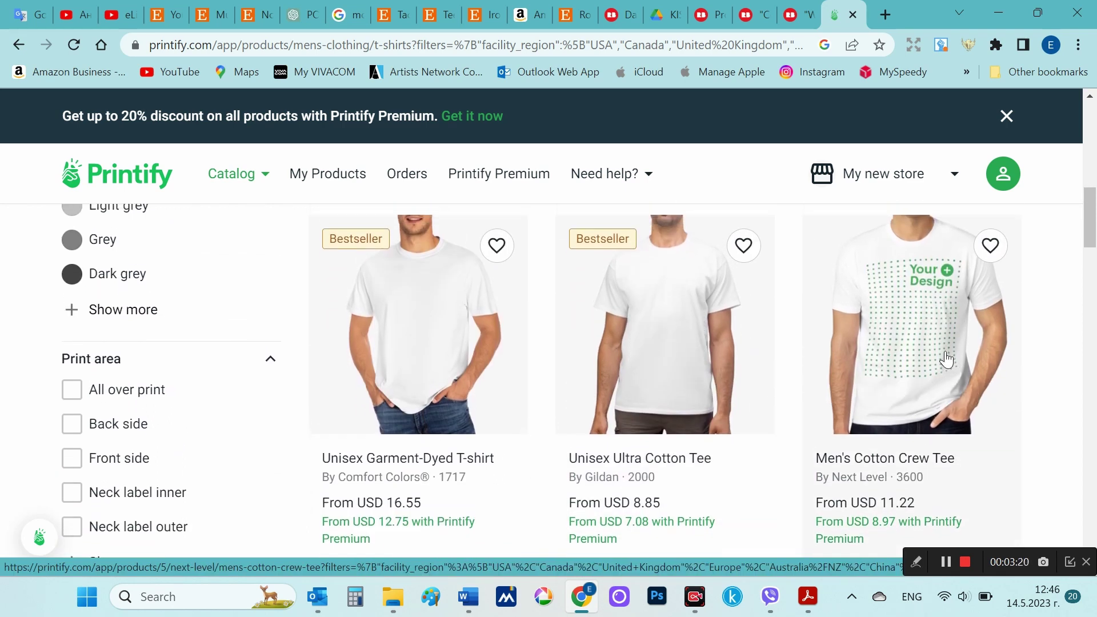
scroll(947, 360, down, 1)
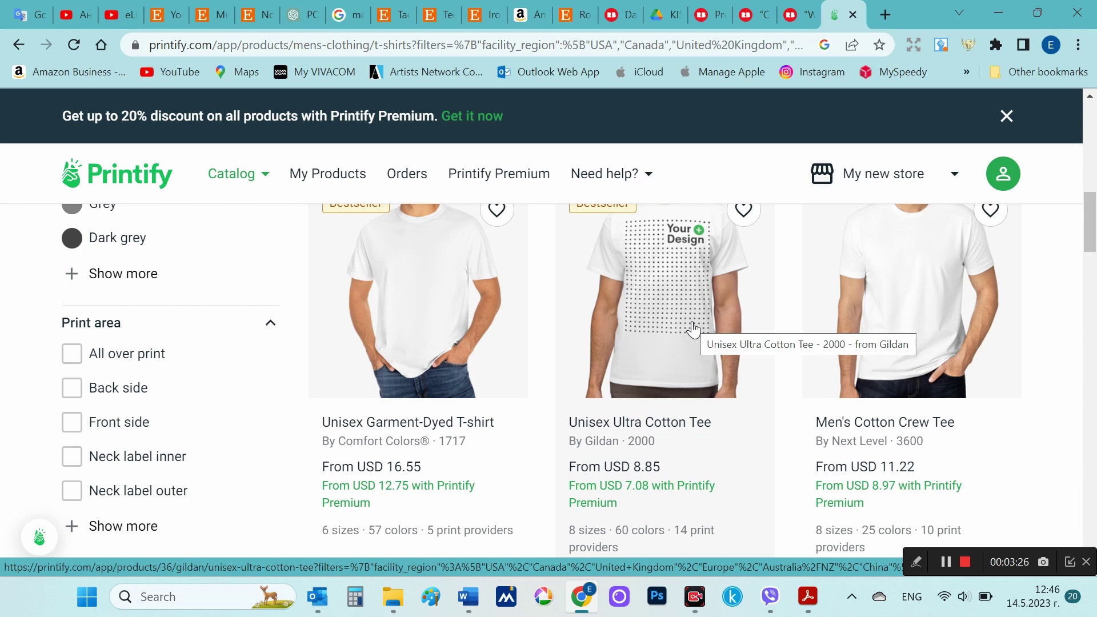
scroll(736, 317, down, 1)
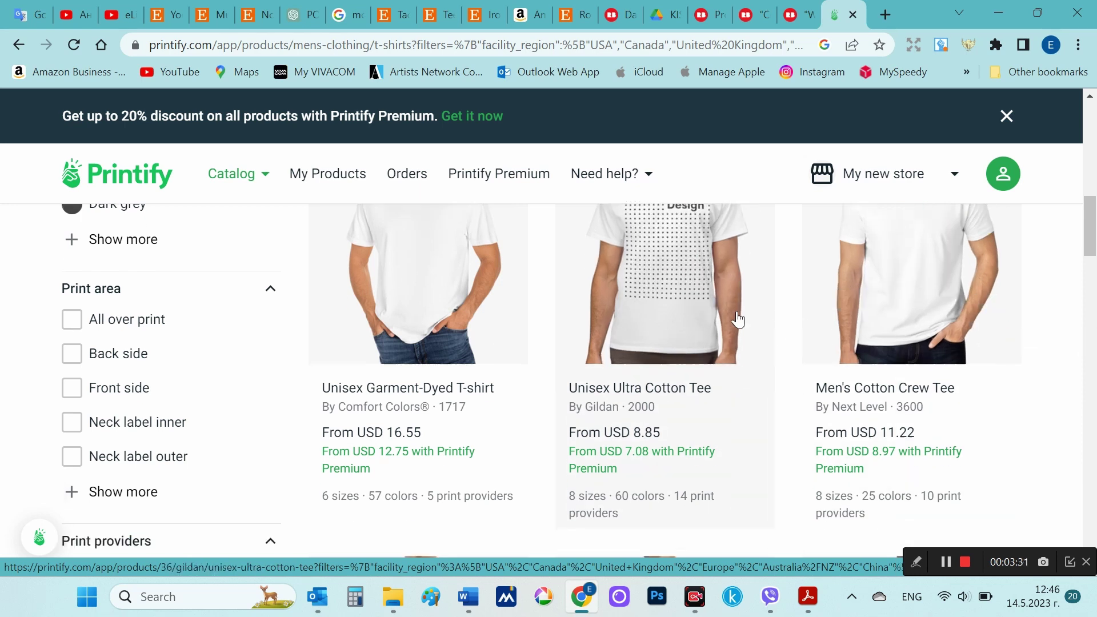
- Open the Unisex Ultra Cotton Tee and review Awkward Styles' variant and pricing details
click(661, 491)
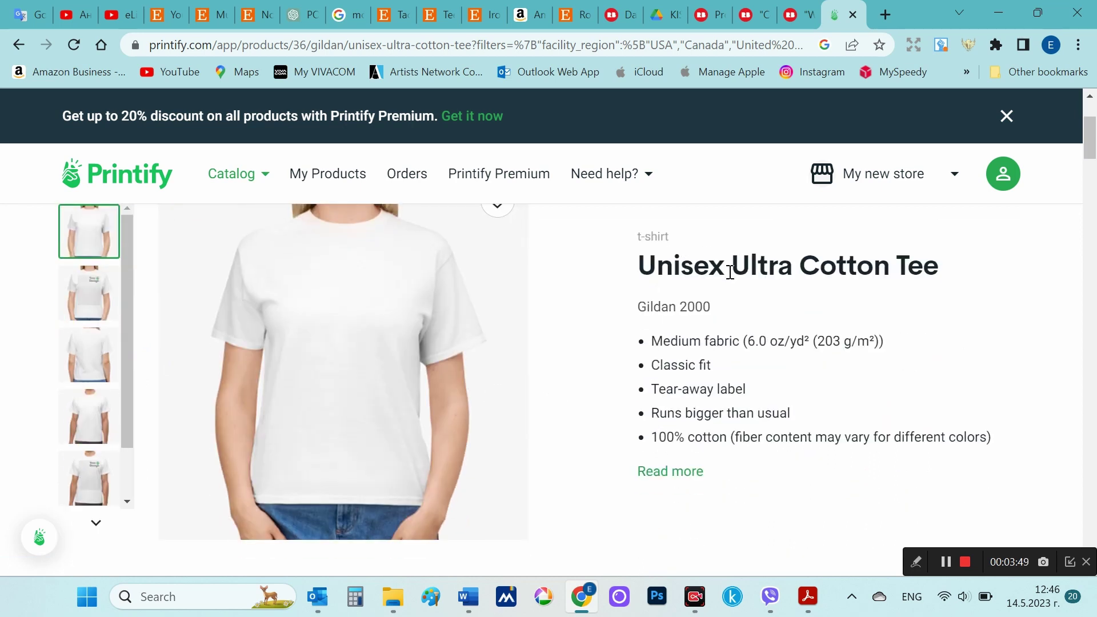
scroll(692, 374, down, 15)
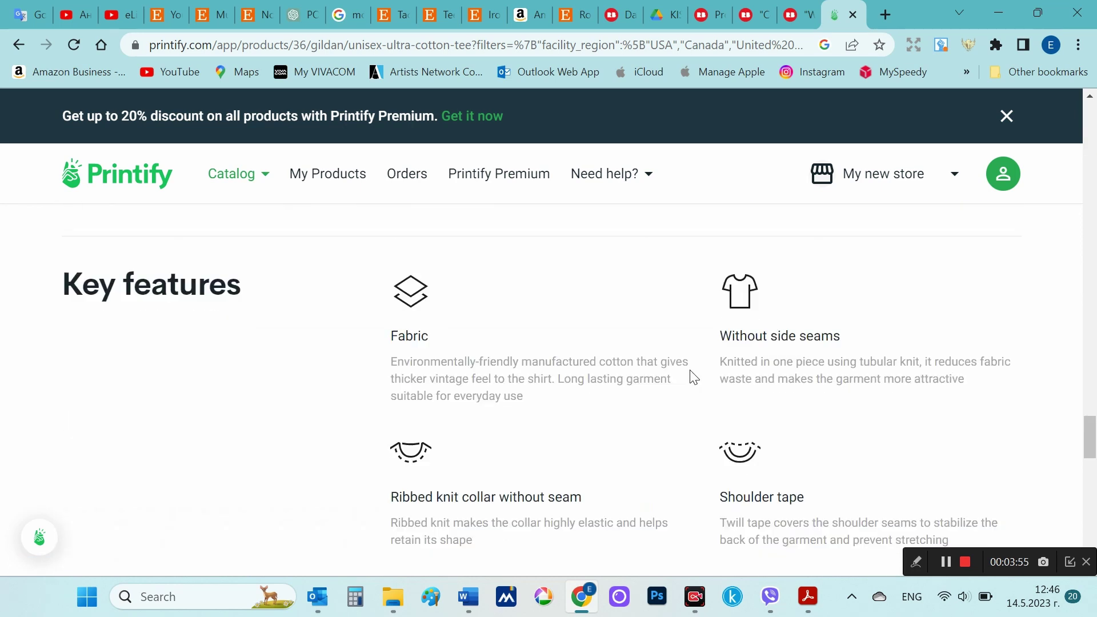
scroll(693, 376, up, 10)
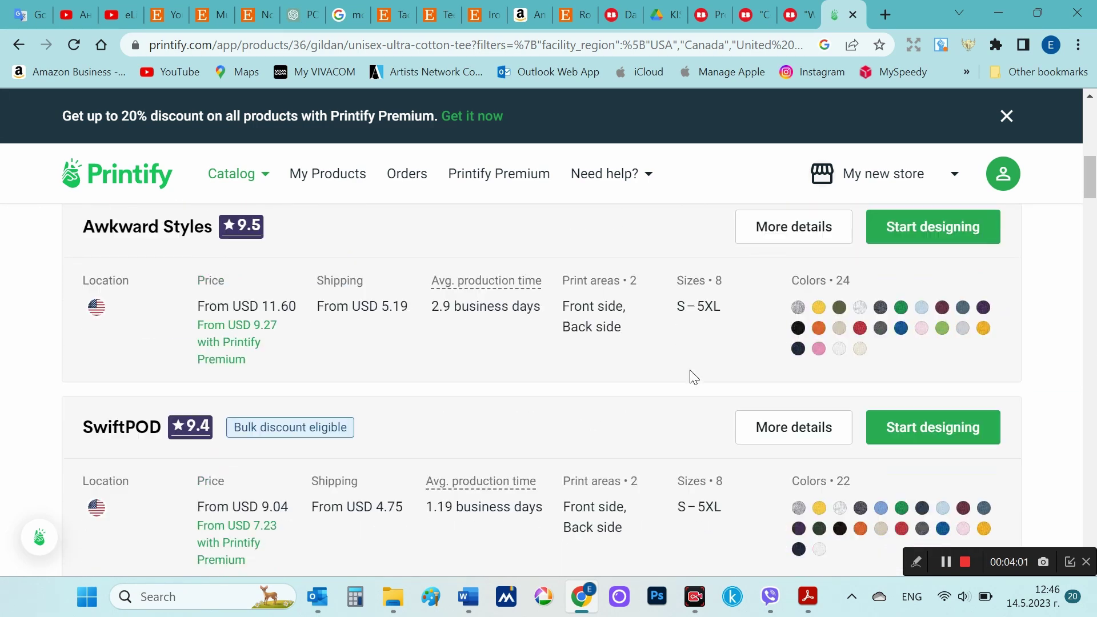
scroll(693, 375, down, 4)
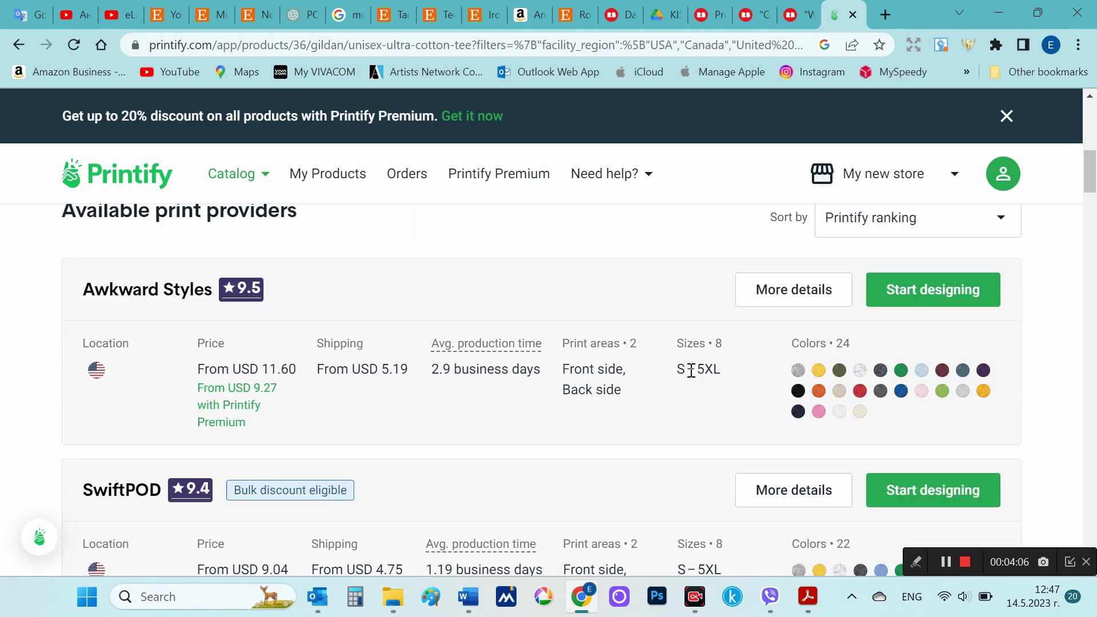
click(832, 306)
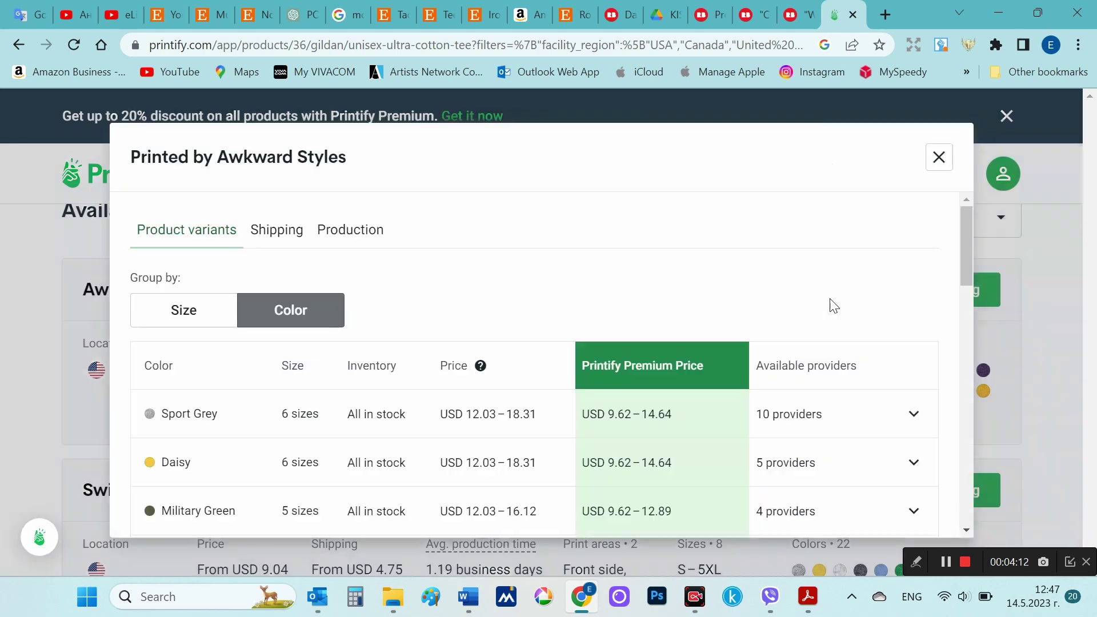
scroll(791, 431, down, 3)
scroll(791, 431, down, 2)
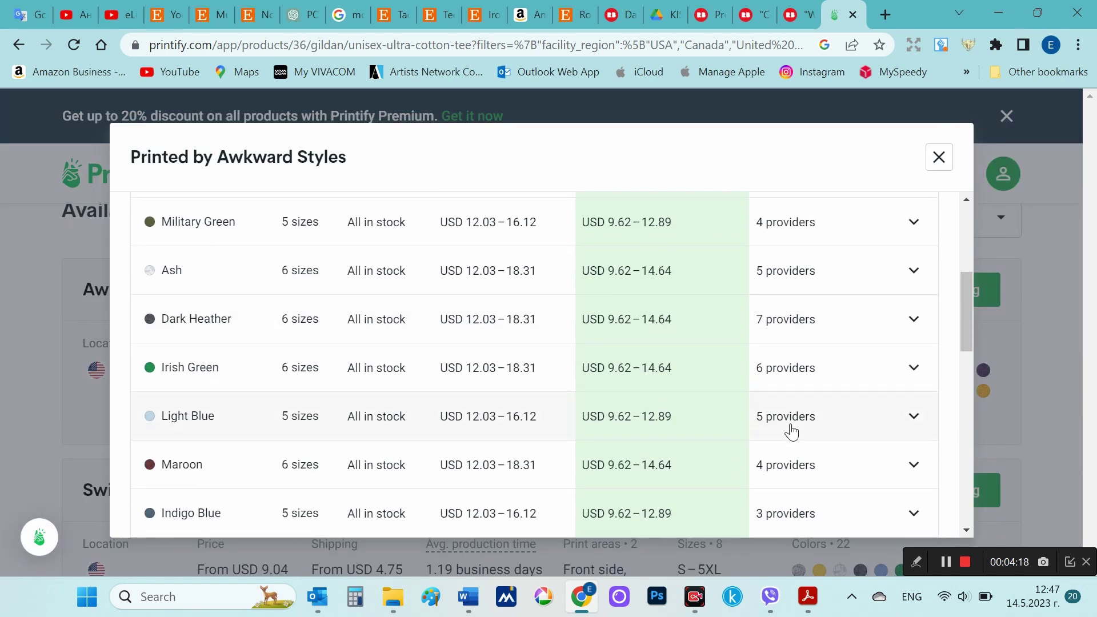
scroll(791, 431, down, 5)
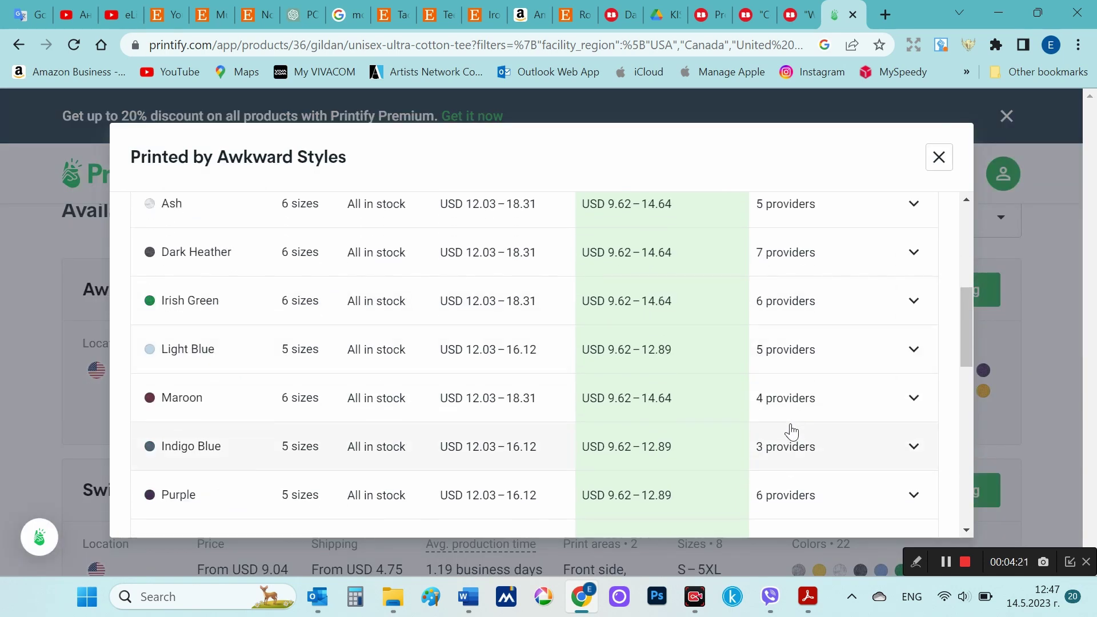
click(939, 158)
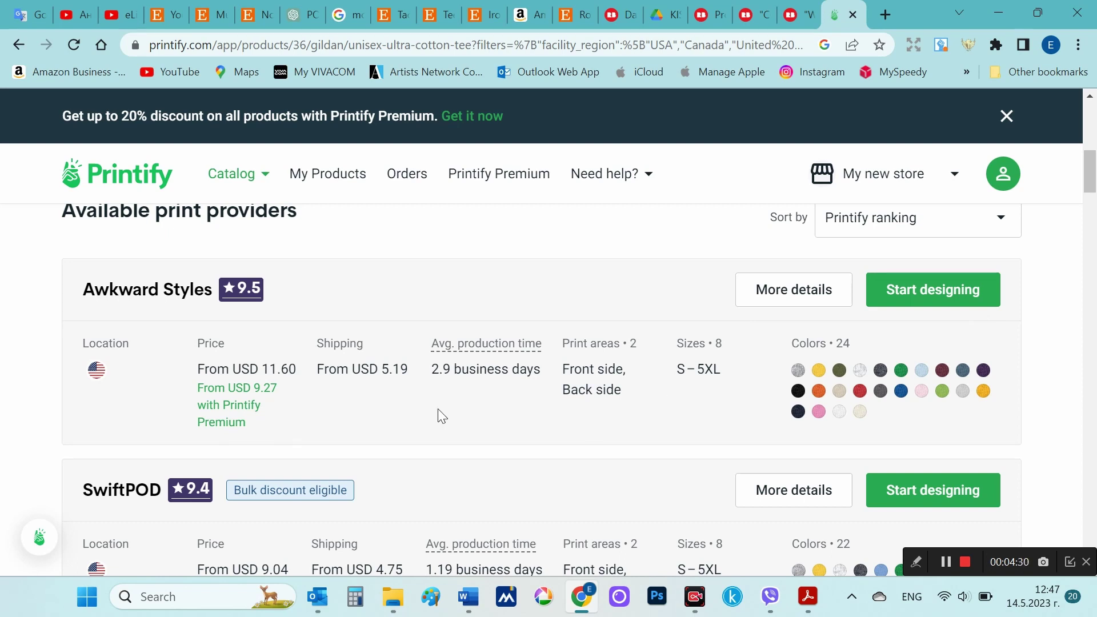
- Compare the other print providers and start designing the tee with SwiftPOD
scroll(442, 416, down, 2)
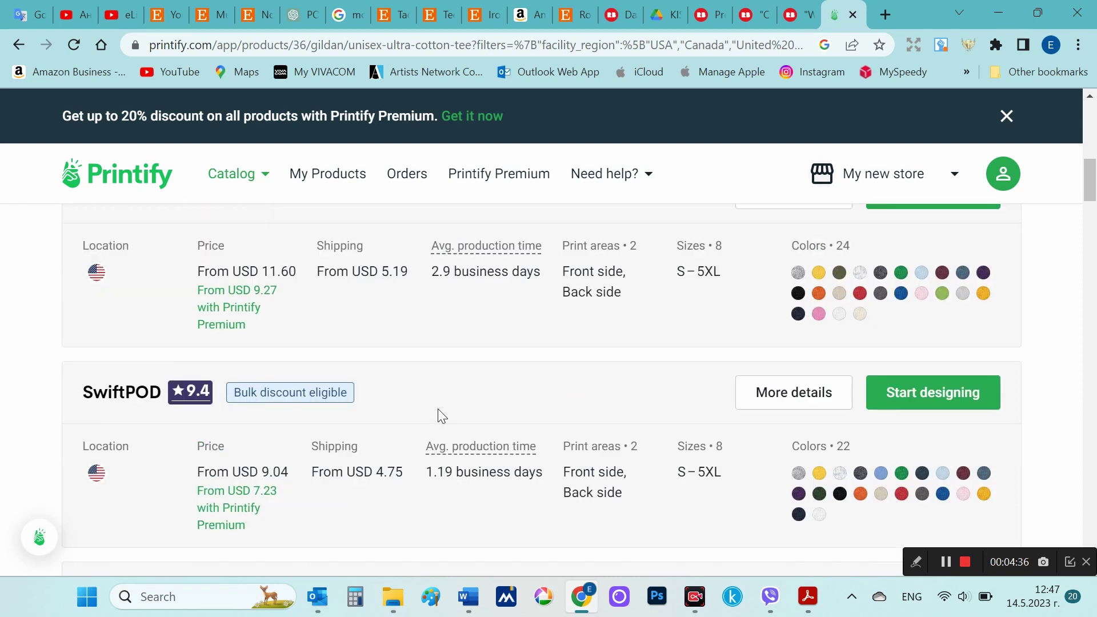
scroll(442, 416, up, 1)
scroll(442, 416, down, 3)
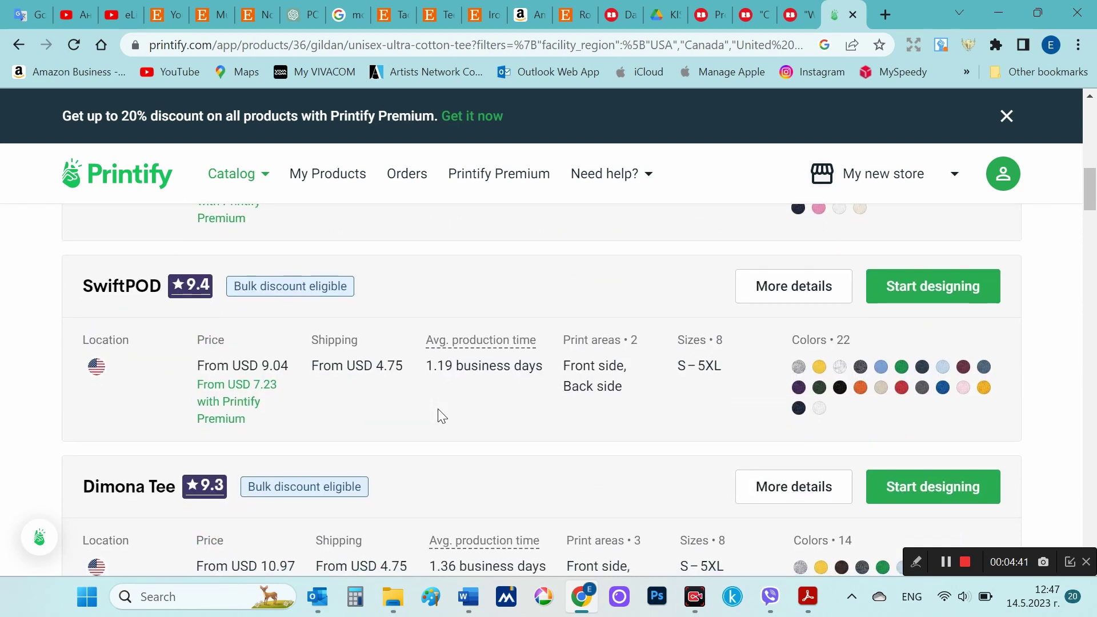
scroll(441, 416, down, 1)
scroll(441, 416, down, 6)
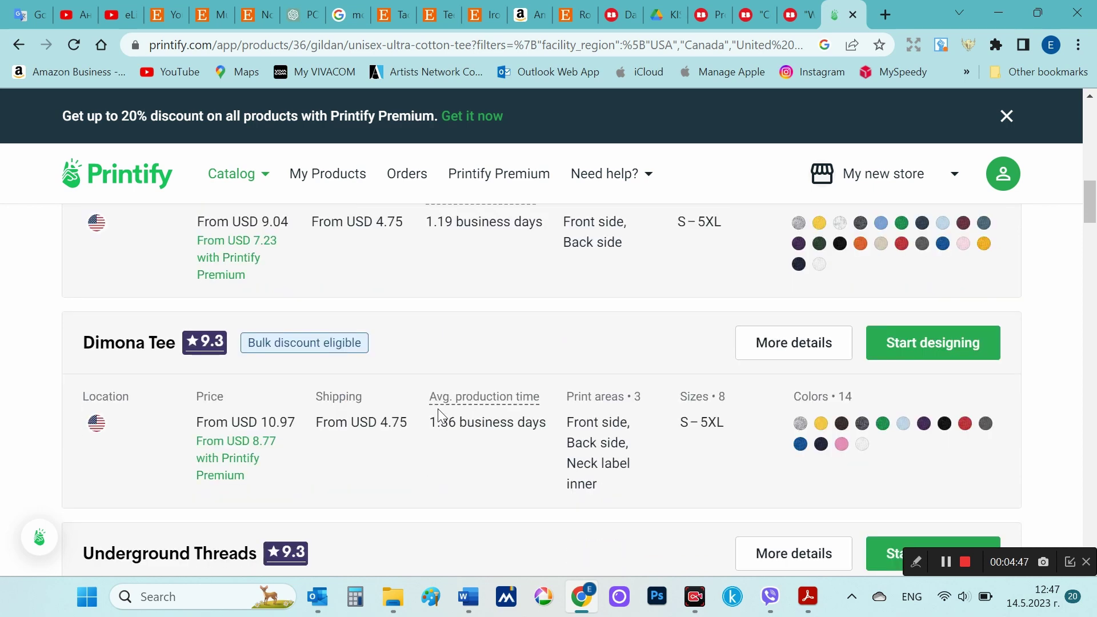
scroll(439, 411, down, 10)
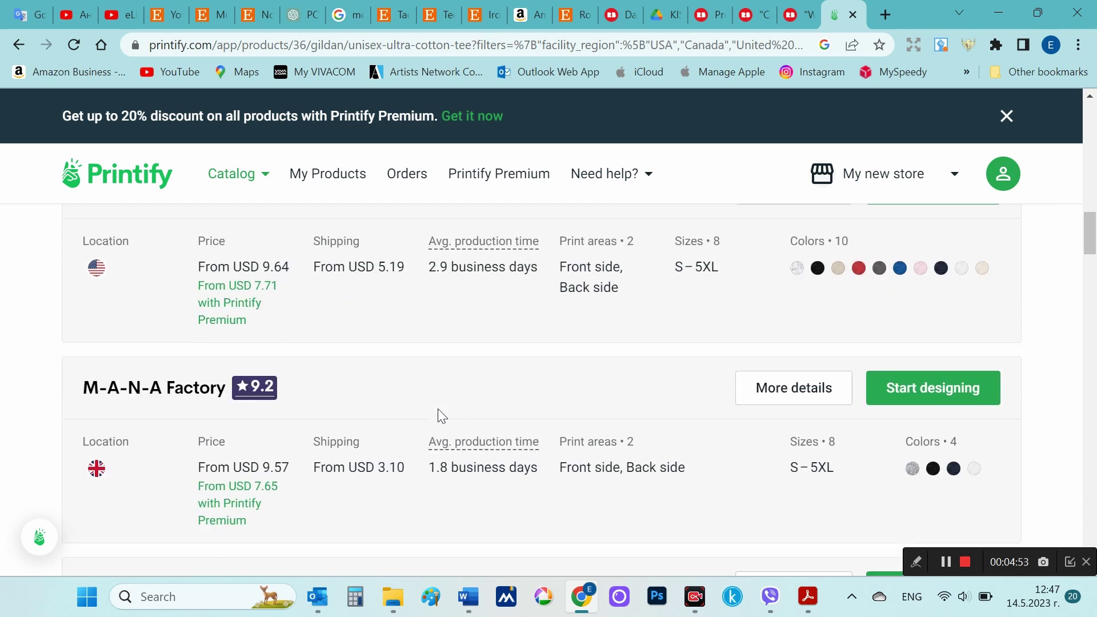
scroll(437, 409, up, 5)
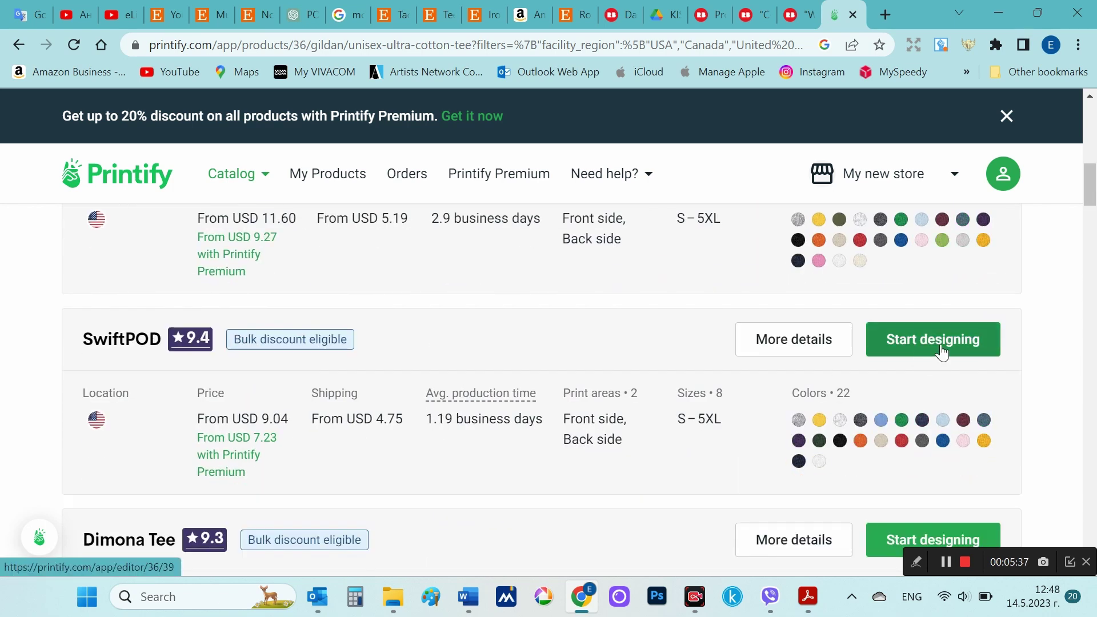
click(940, 347)
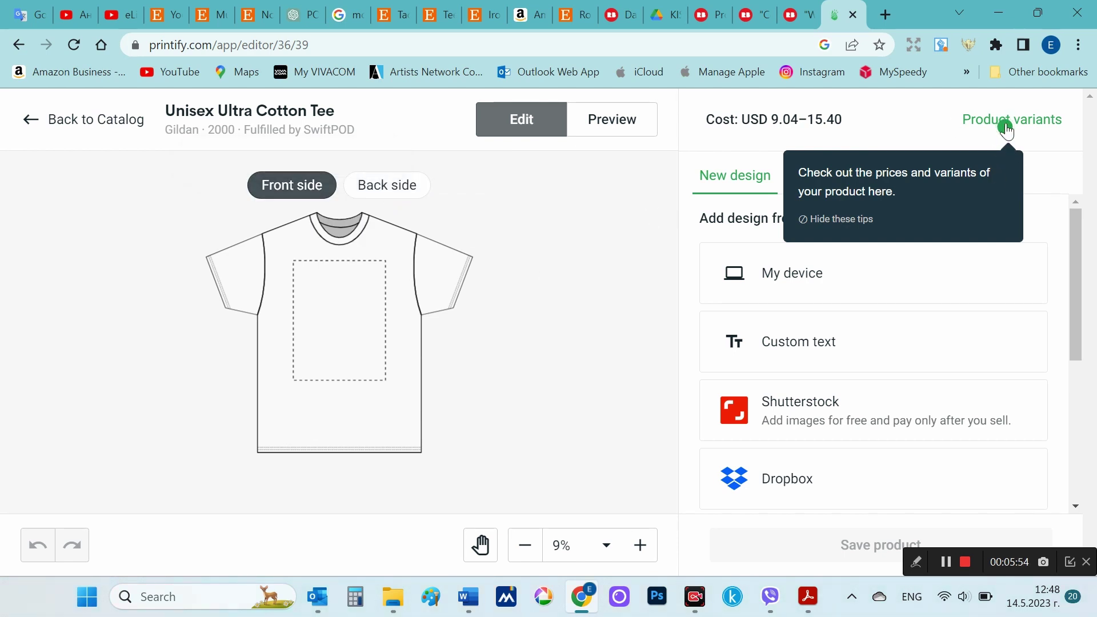
- Place the 1-game-ups image from the Upscaled designs folder on the tee front
click(758, 280)
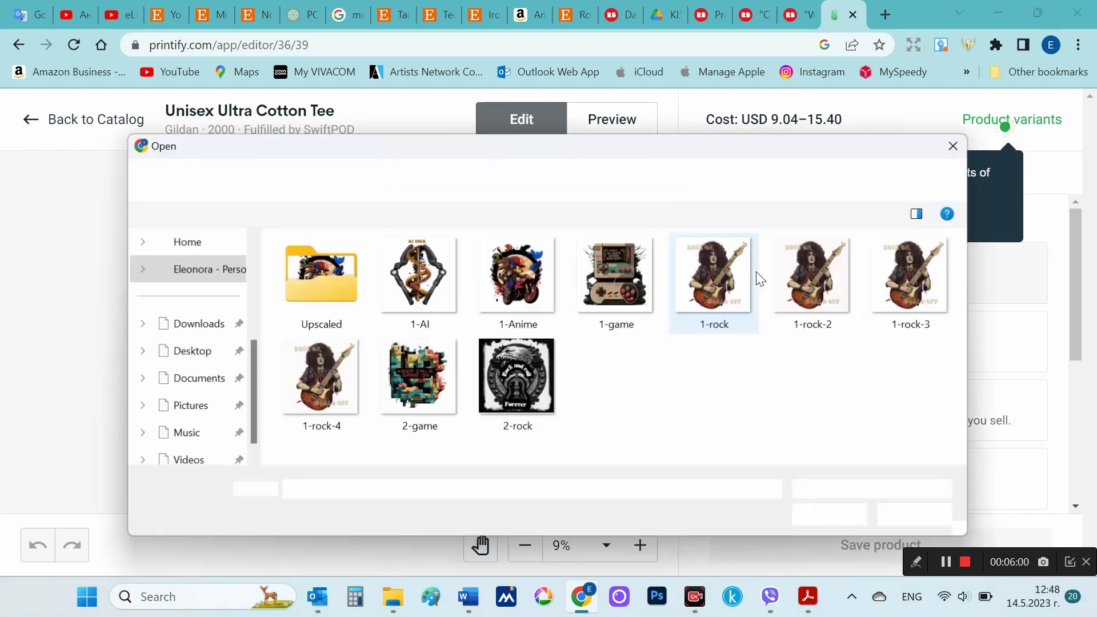
double_click(357, 286)
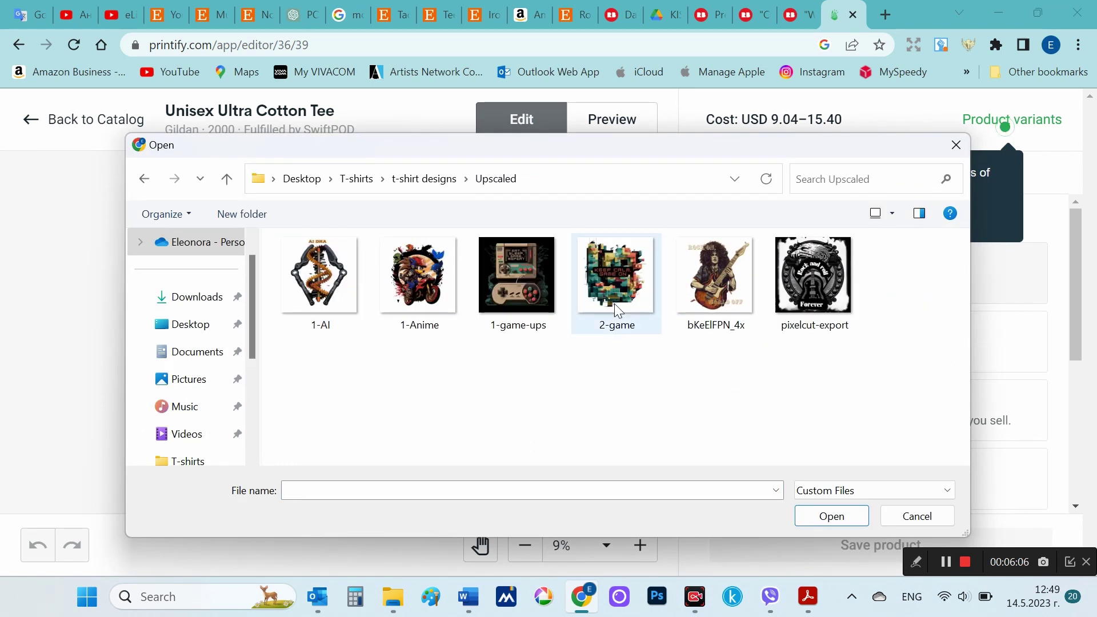
double_click(534, 278)
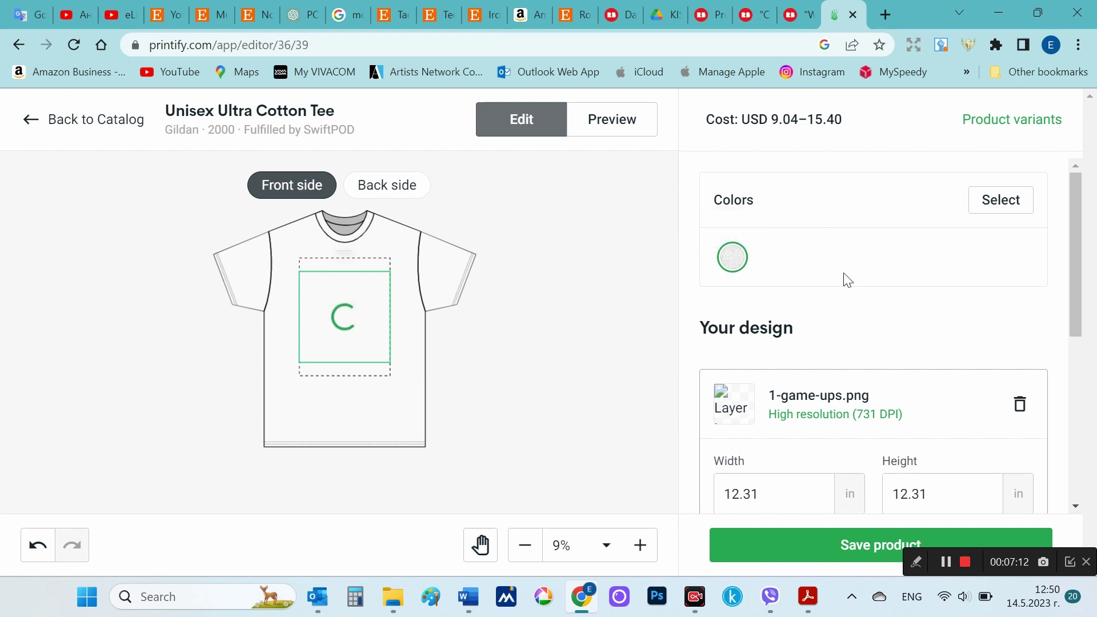
- Add Black as a second shirt colour and preview the design on White and Black
click(1000, 201)
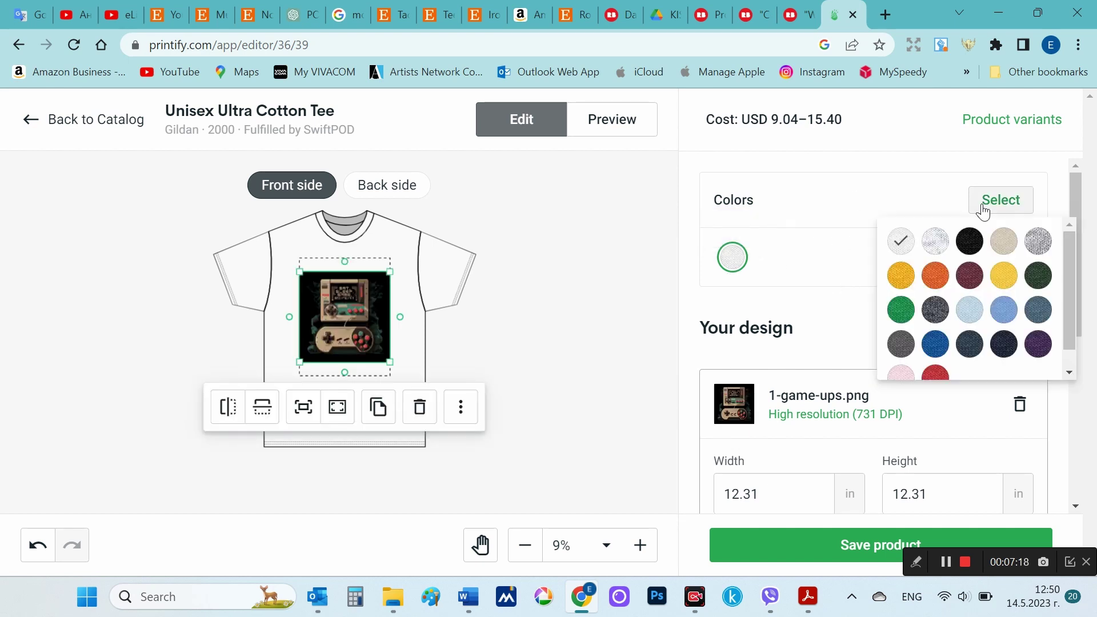
click(970, 241)
click(592, 340)
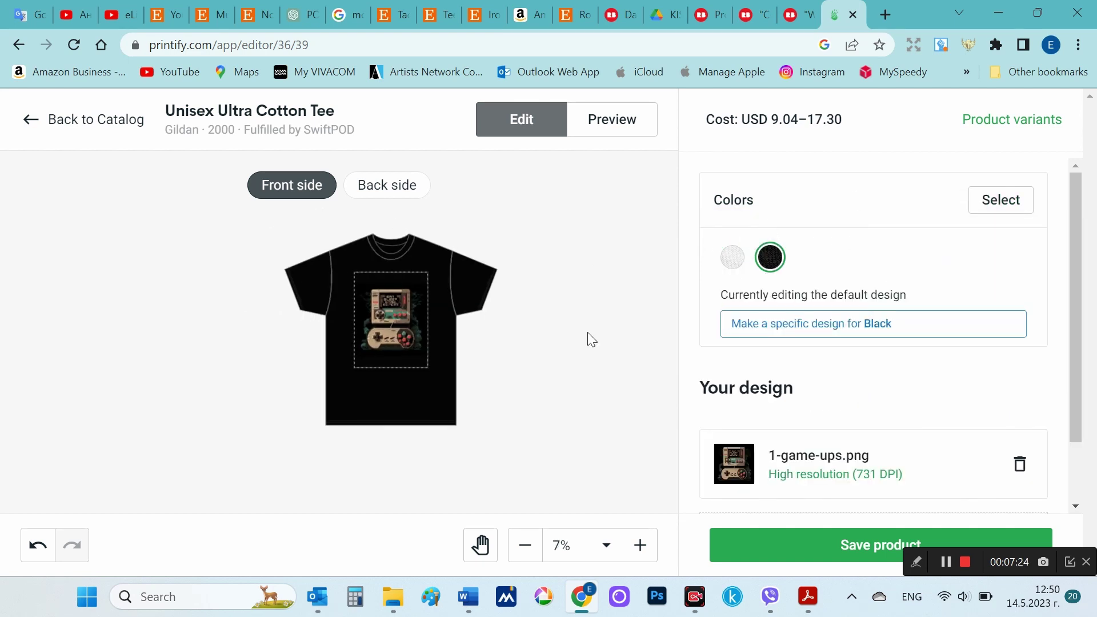
click(734, 260)
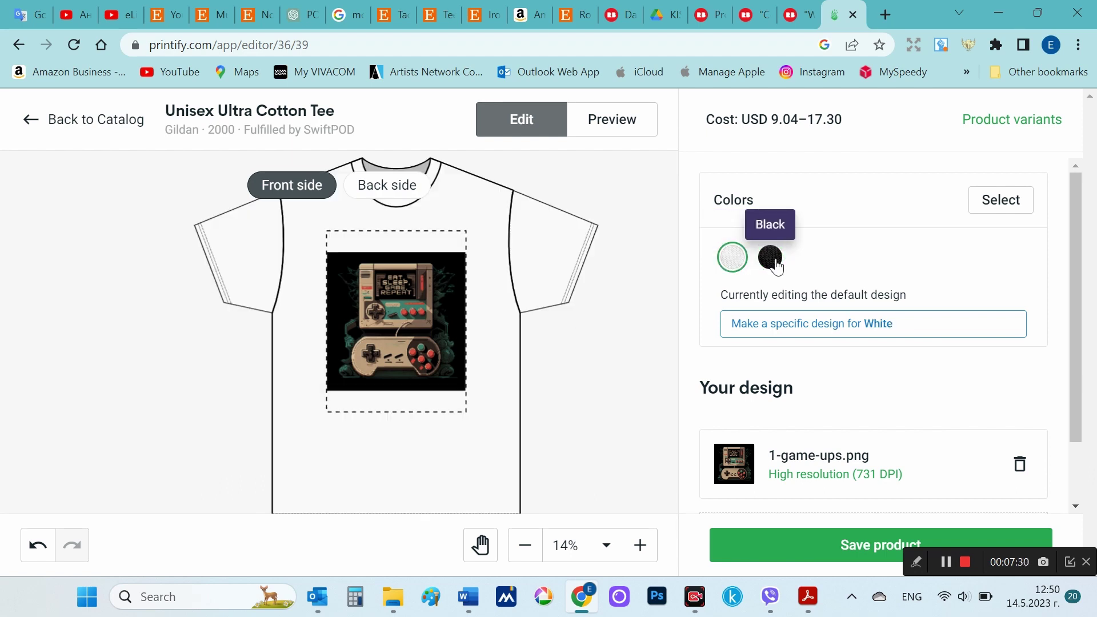
click(771, 258)
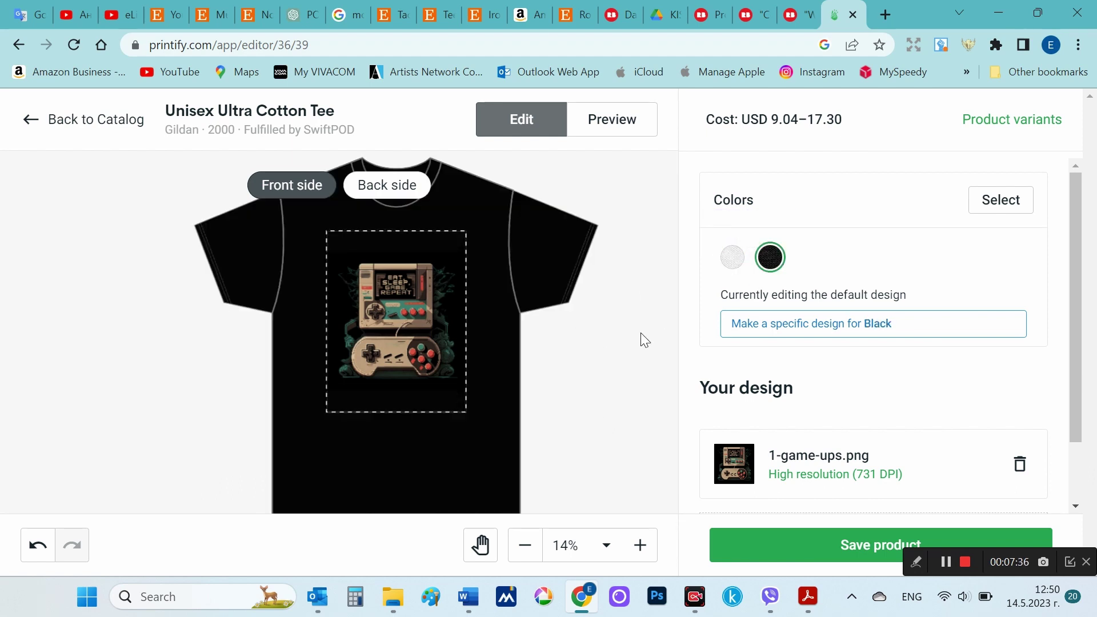
- Check the tee's back and front views, then save the product
click(387, 185)
click(292, 184)
scroll(344, 346, up, 3)
scroll(345, 346, down, 3)
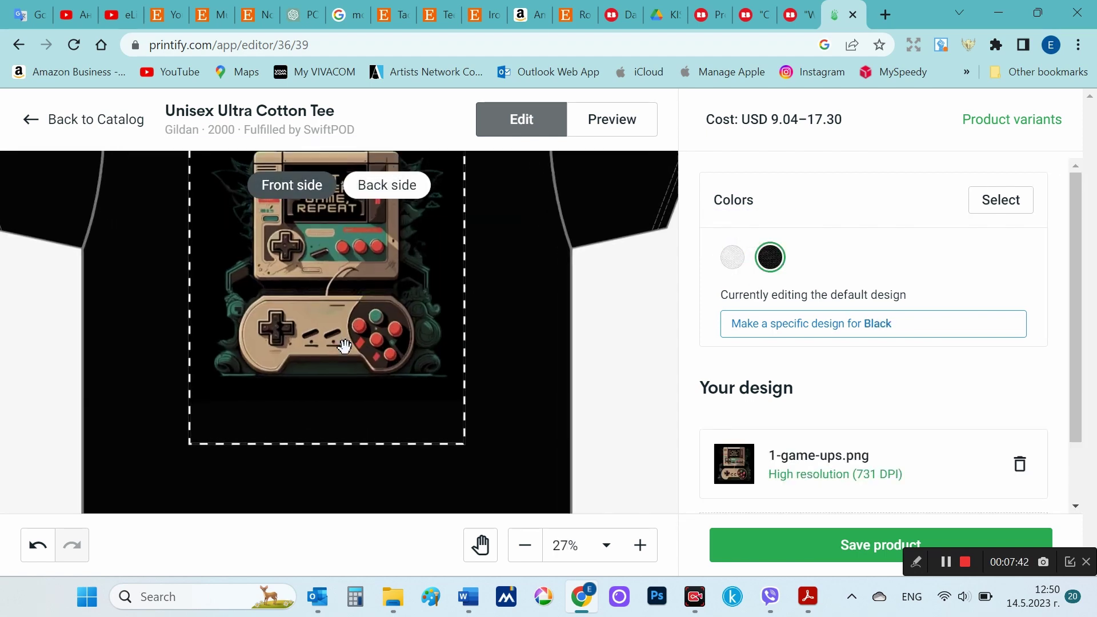
click(366, 343)
click(580, 421)
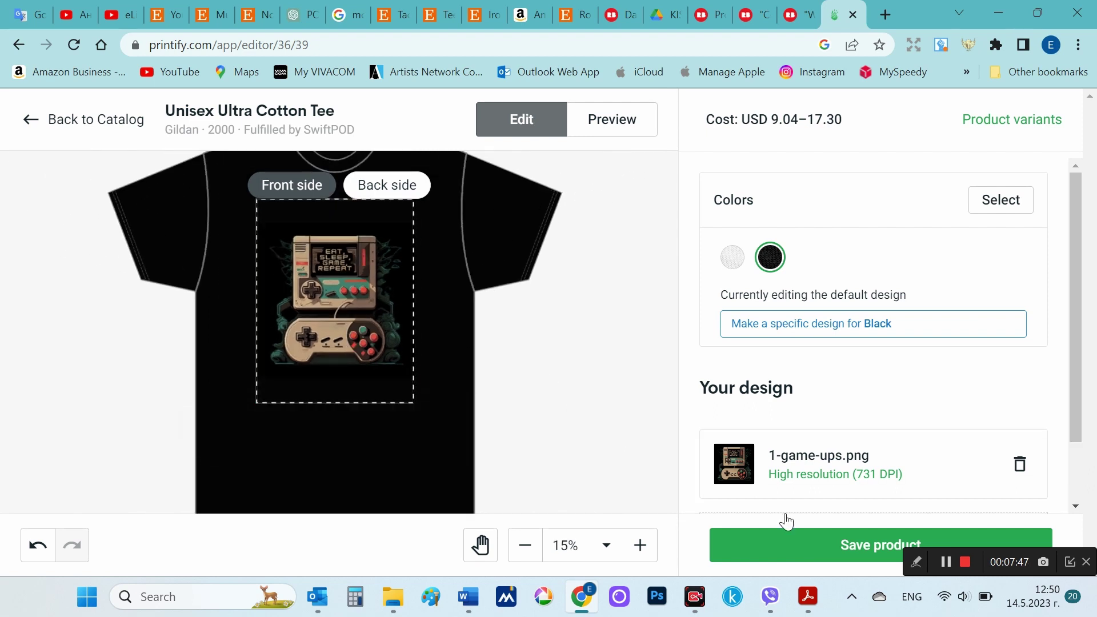
click(805, 540)
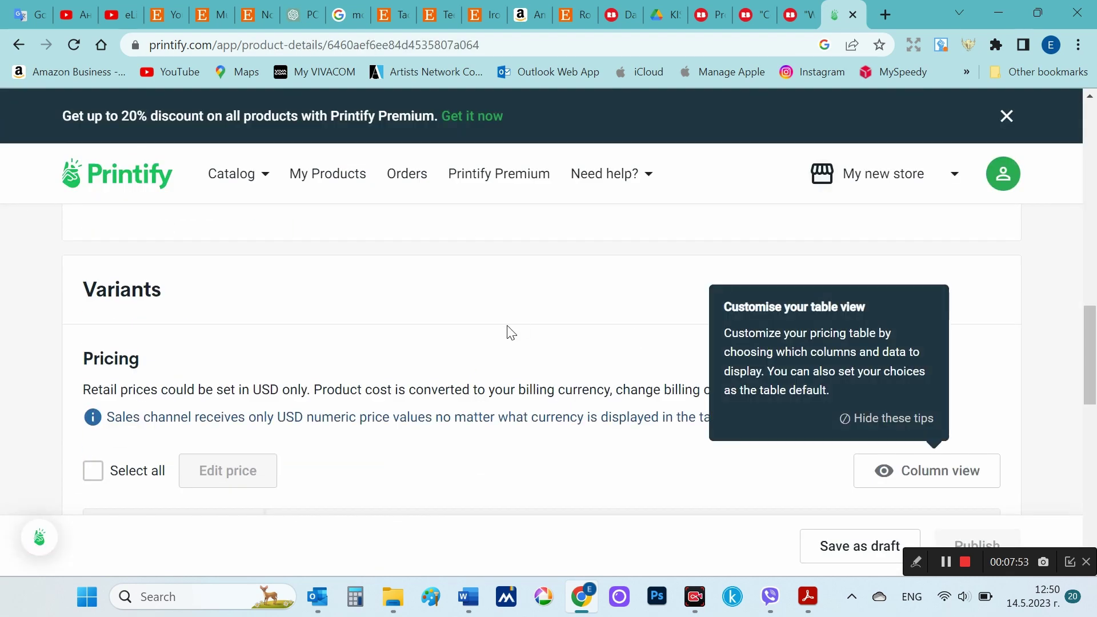
- Select all 16 tee variants in the pricing table and dismiss the table customisation tip
scroll(507, 331, down, 2)
scroll(428, 345, down, 2)
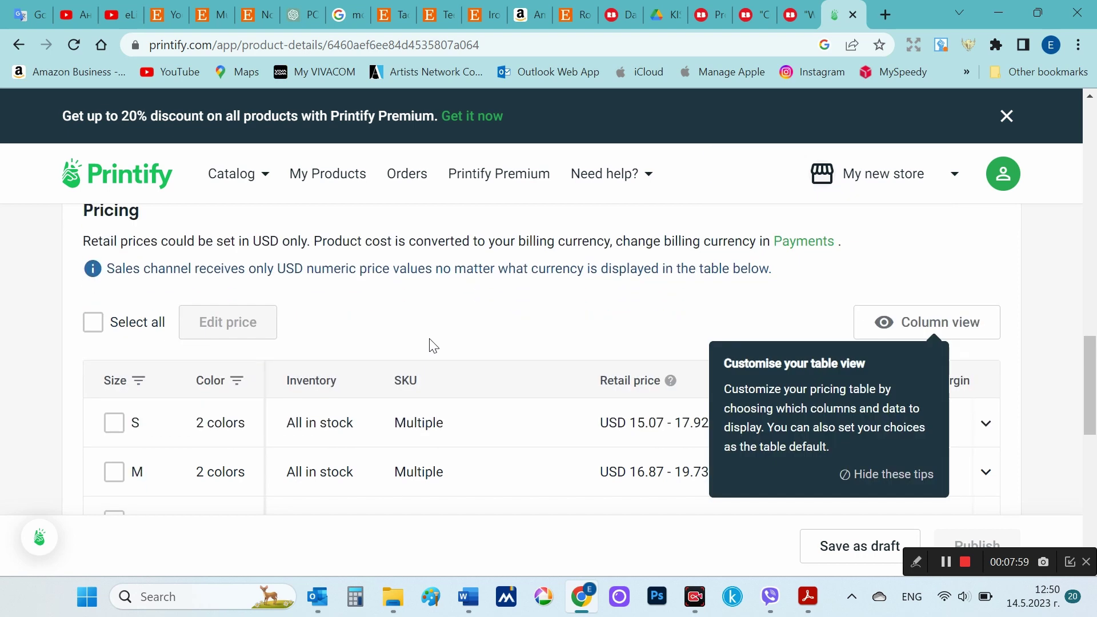
click(92, 291)
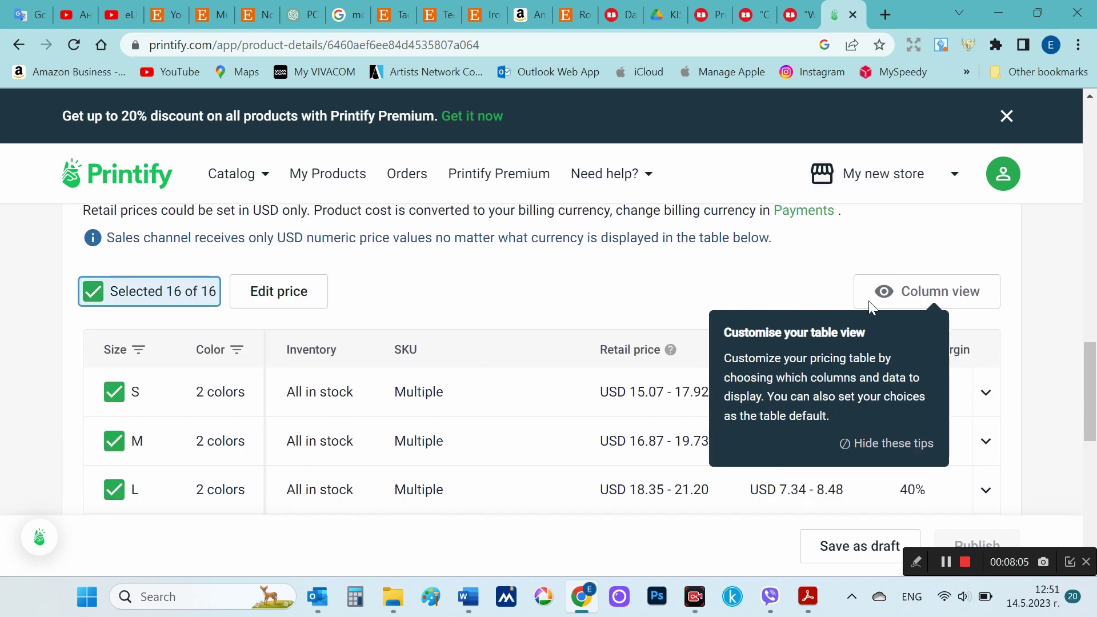
click(913, 445)
scroll(1030, 404, down, 3)
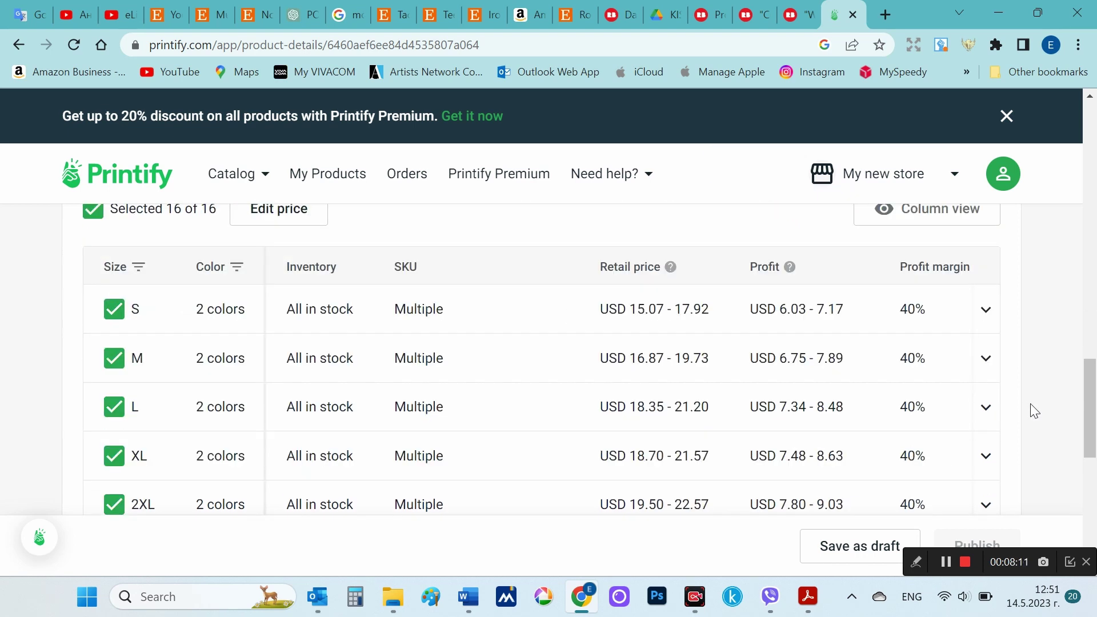
scroll(1030, 404, up, 1)
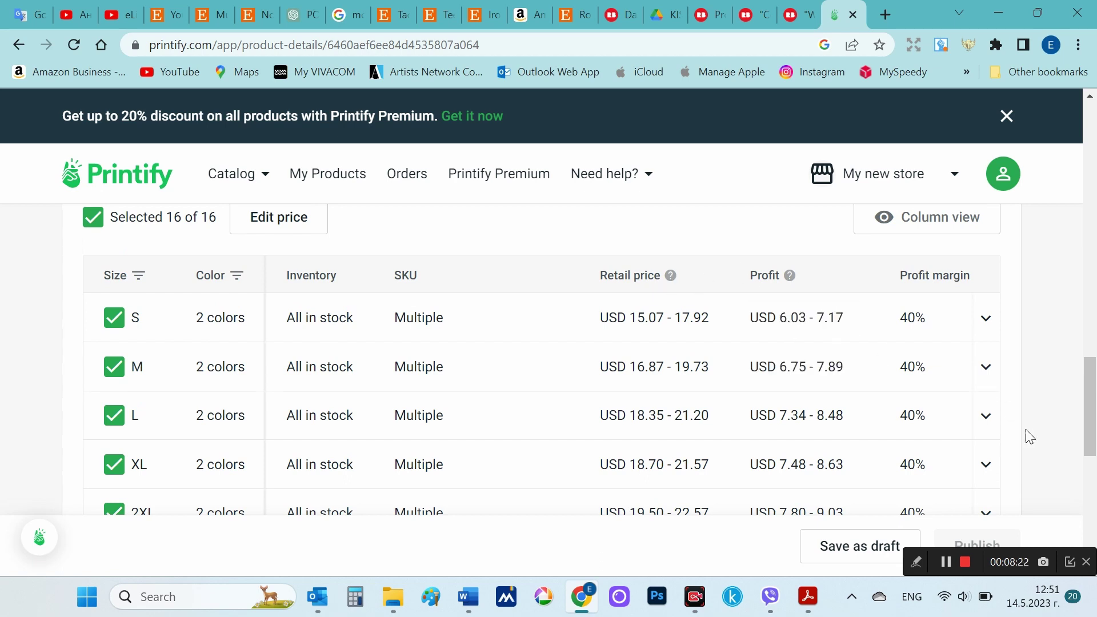
scroll(1028, 437, down, 3)
scroll(1046, 453, up, 5)
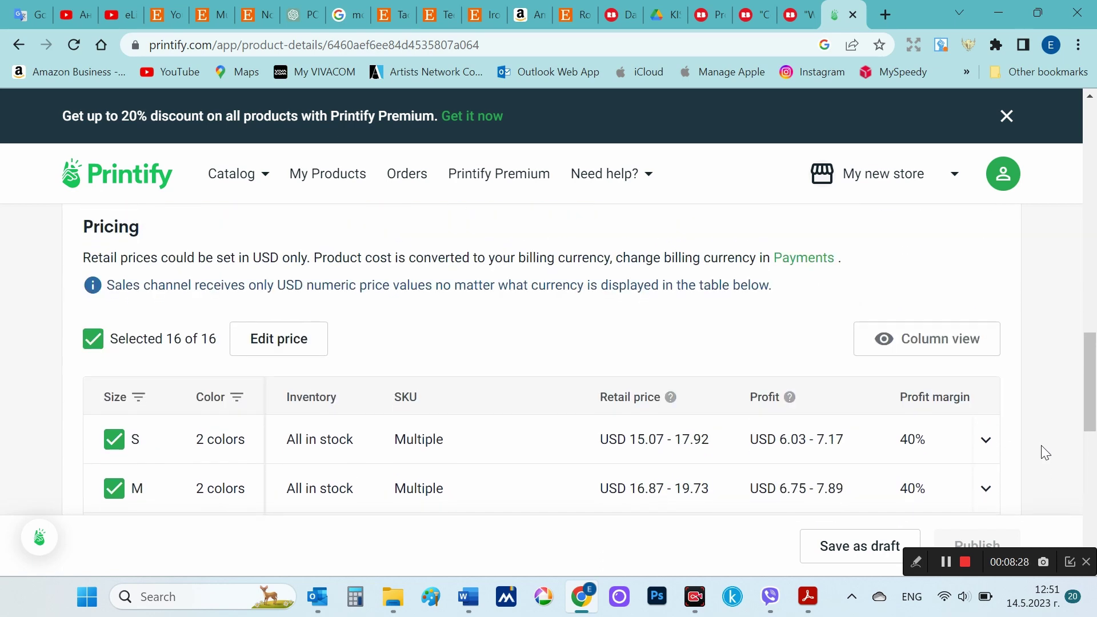
scroll(1046, 453, down, 2)
scroll(1041, 453, up, 3)
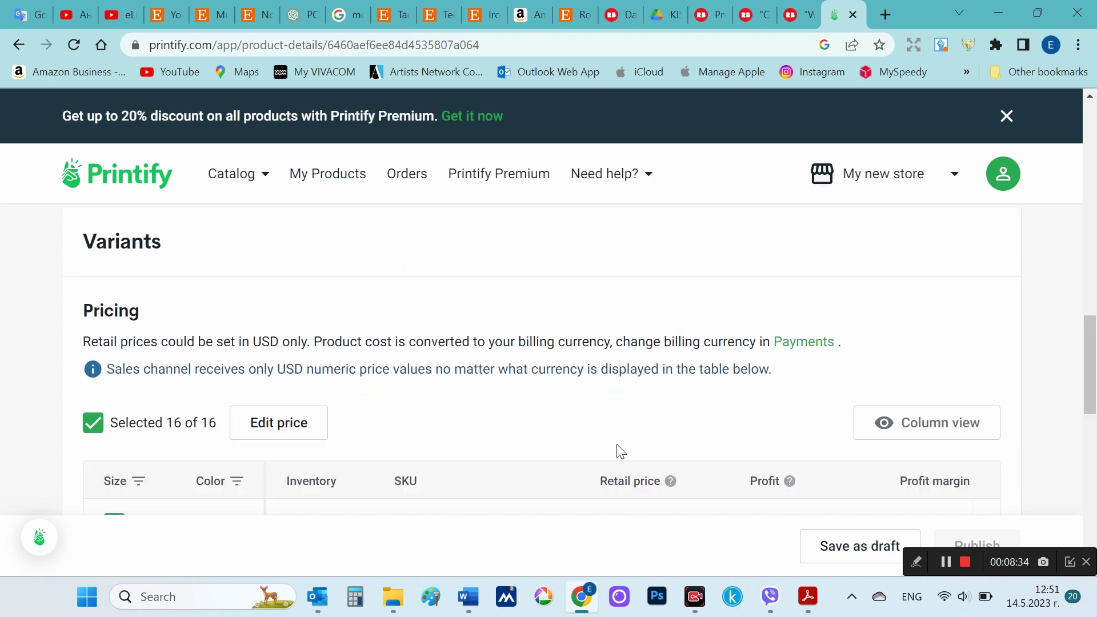
scroll(1055, 472, down, 11)
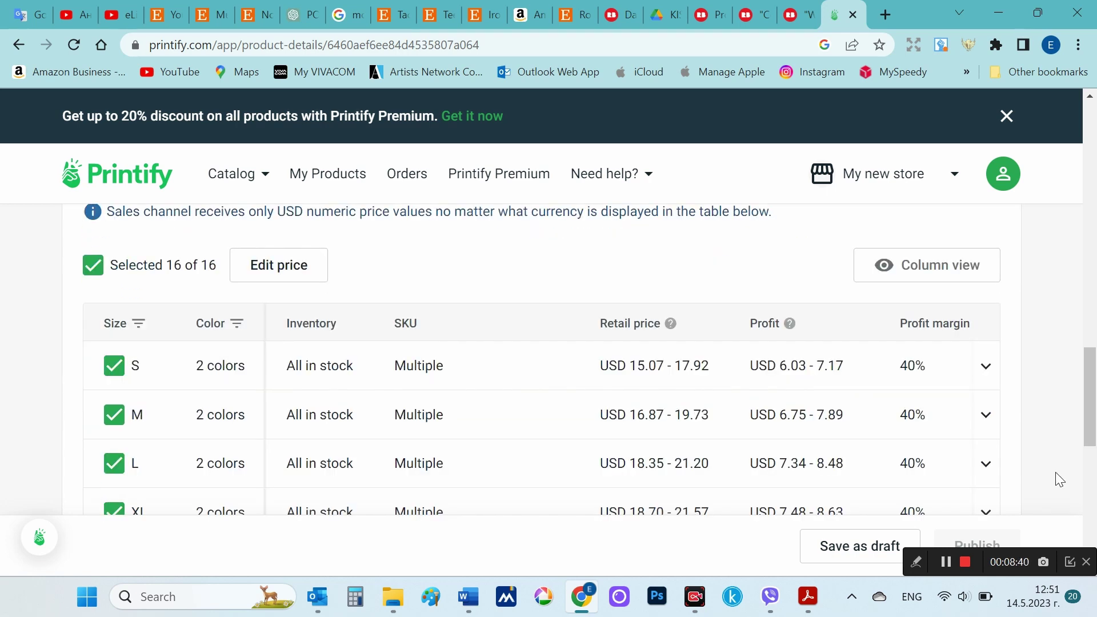
- Start connecting a store from My Stores and browse the sales channel cards
click(546, 452)
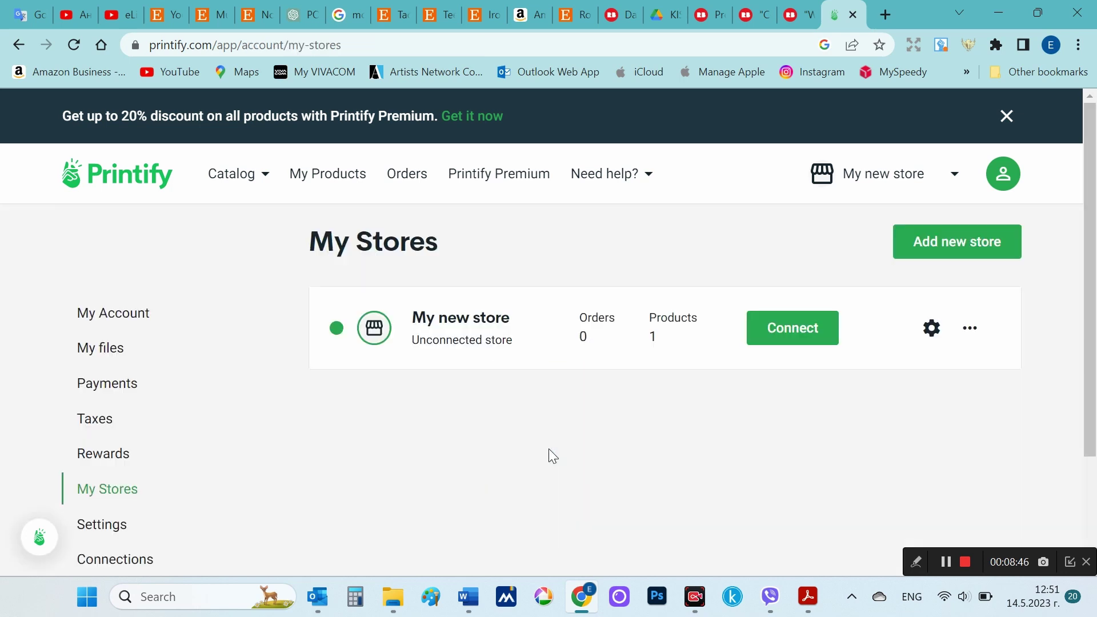
click(791, 343)
scroll(594, 353, down, 8)
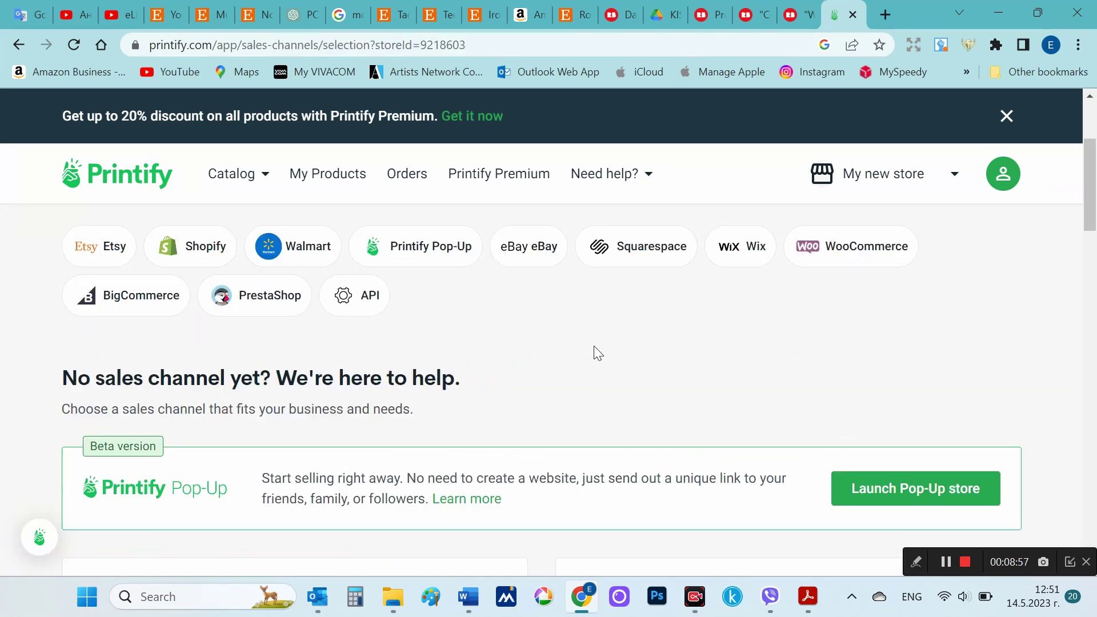
scroll(598, 352, up, 4)
scroll(598, 353, down, 5)
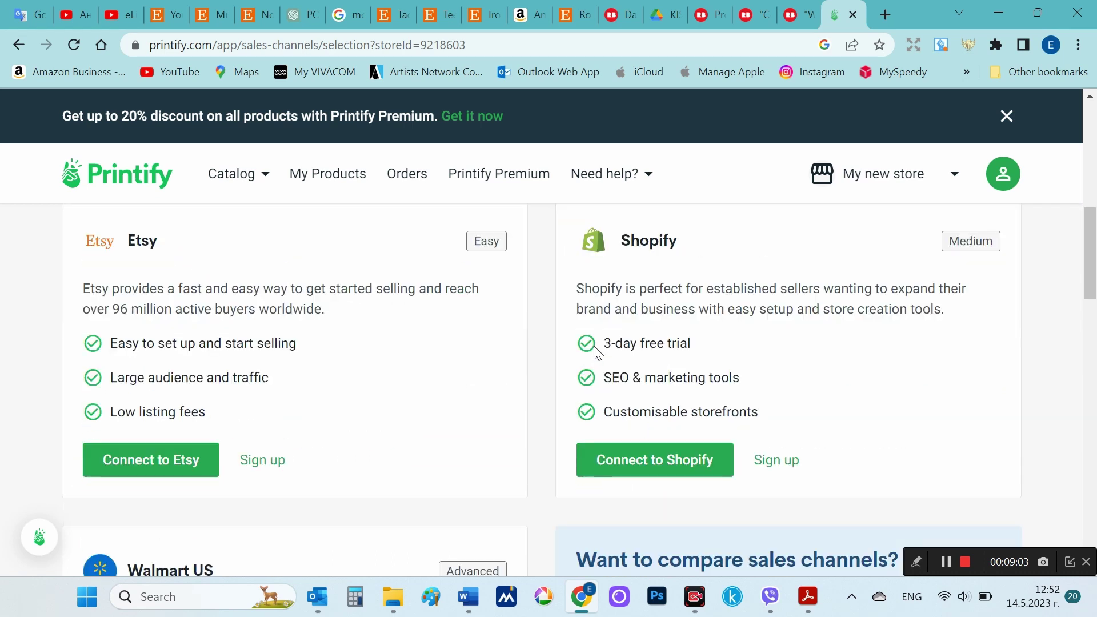
scroll(594, 349, down, 3)
scroll(594, 349, up, 2)
- Go to Shopify and choose the Basic Shopify plan
scroll(594, 348, down, 4)
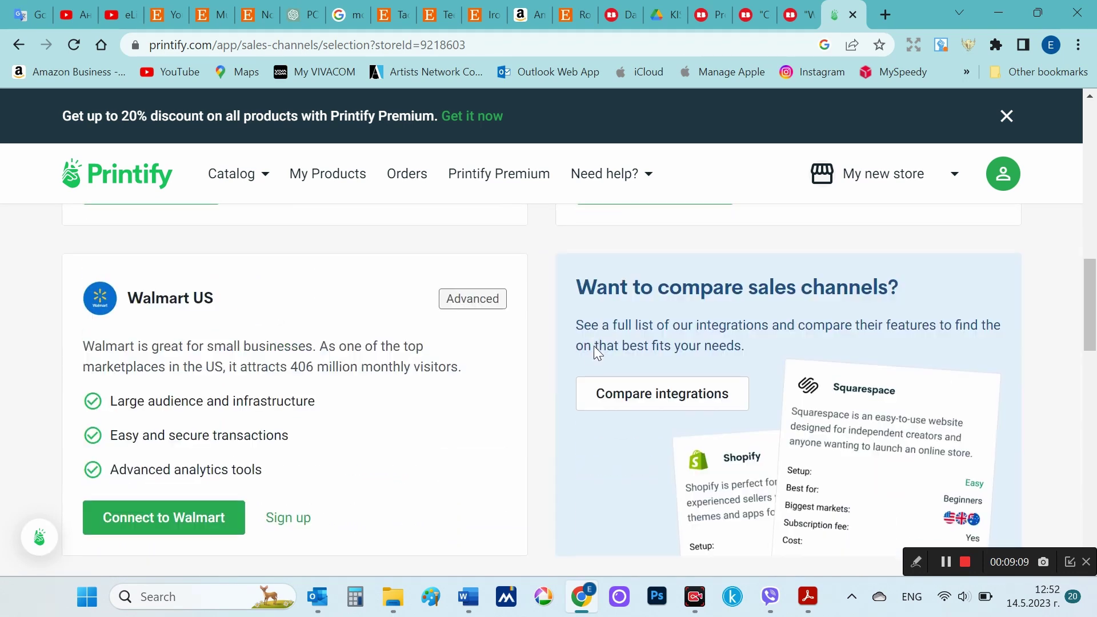
scroll(595, 347, down, 5)
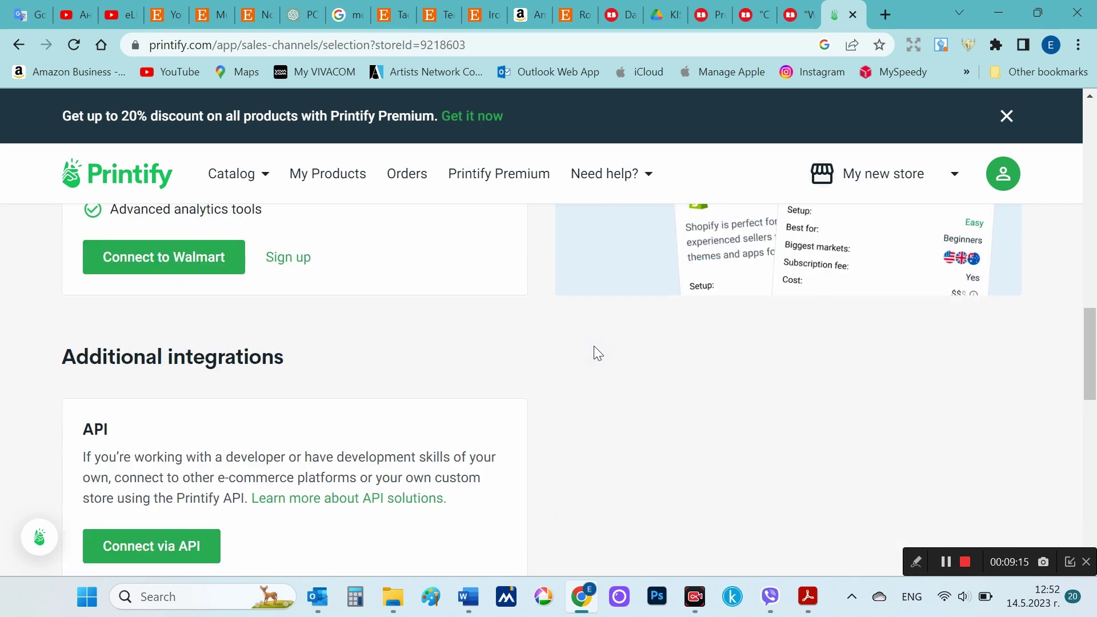
scroll(595, 347, up, 8)
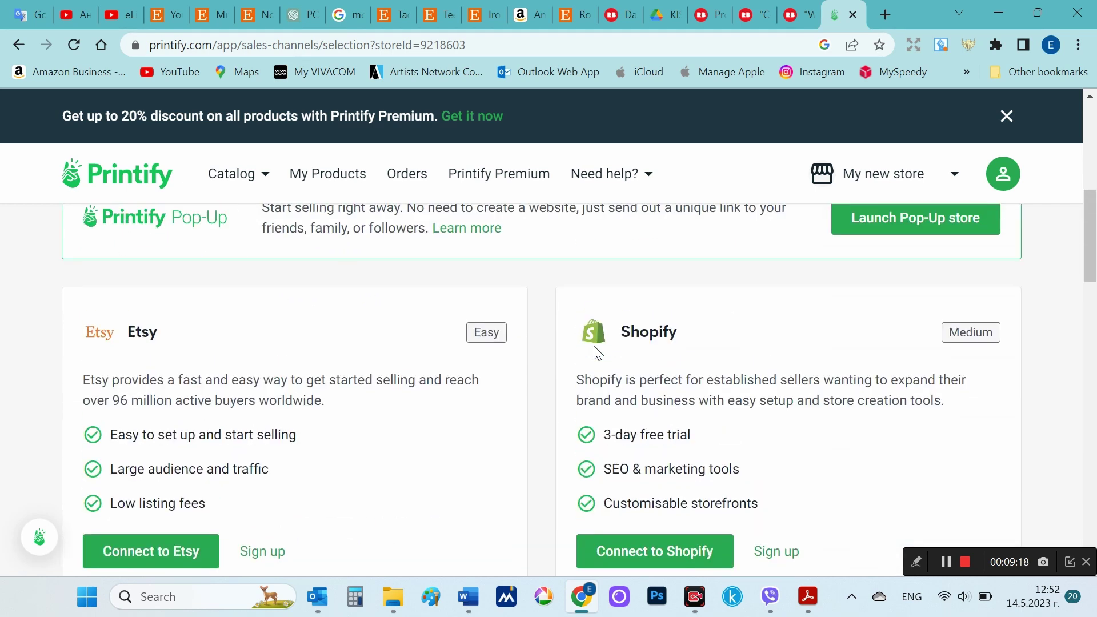
click(965, 562)
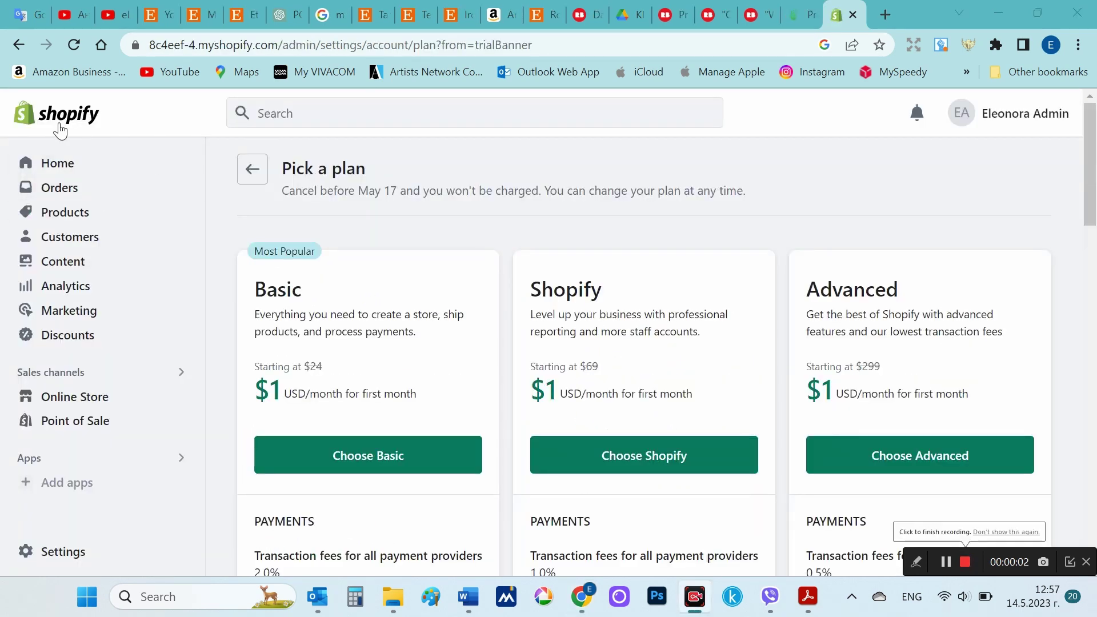
click(345, 455)
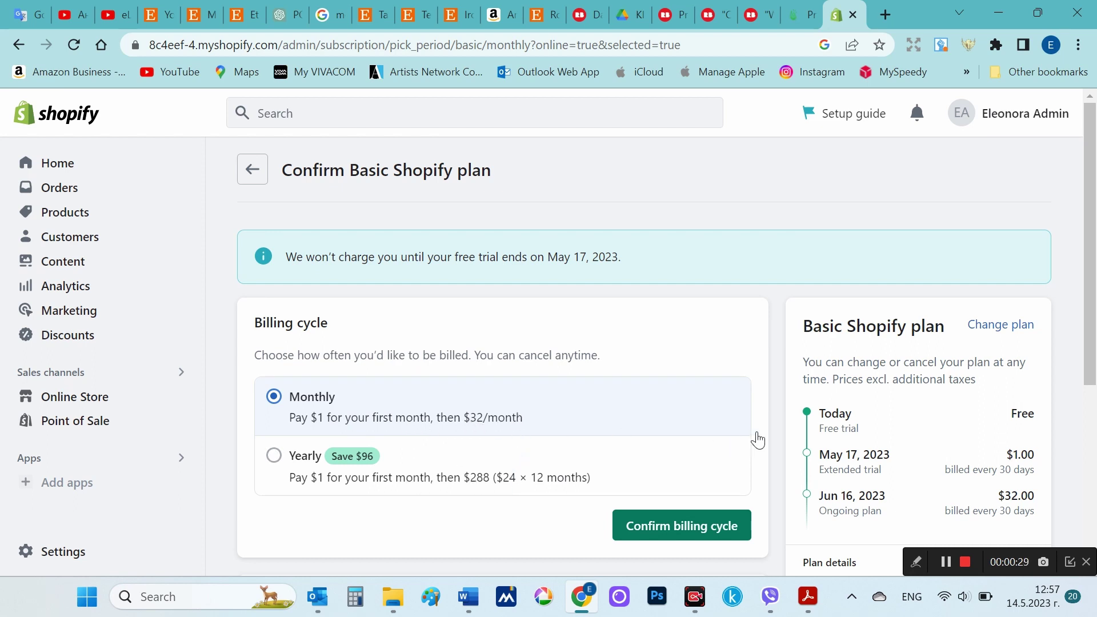
- Review the Basic Shopify plan's billing ($1 first month, then $32/month), address and payment requirements
scroll(857, 455, down, 4)
scroll(860, 457, down, 2)
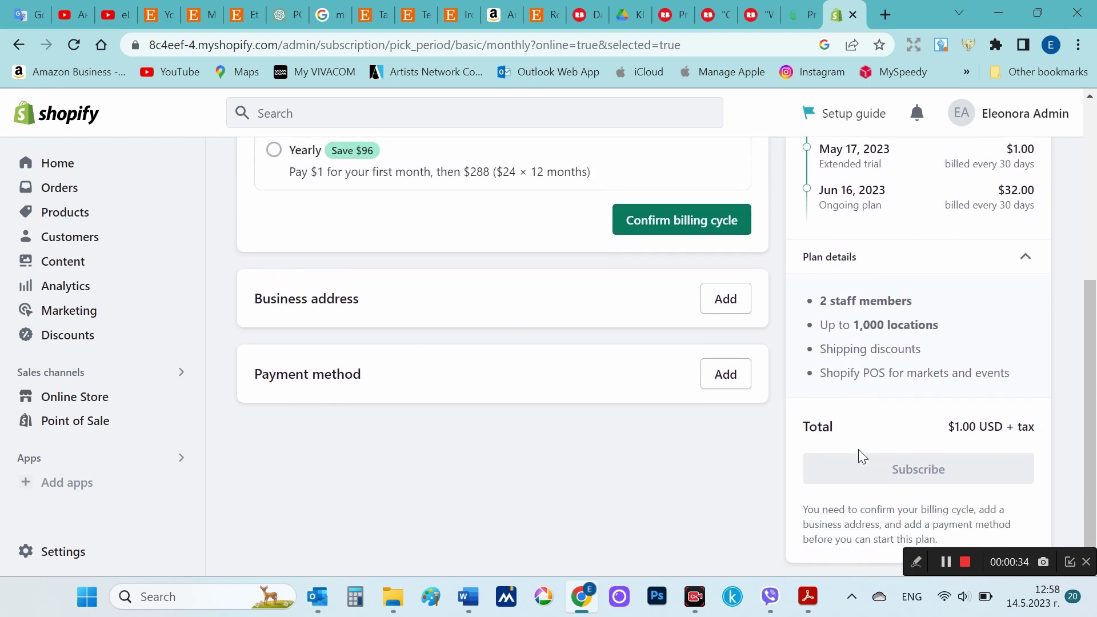
scroll(872, 366, up, 4)
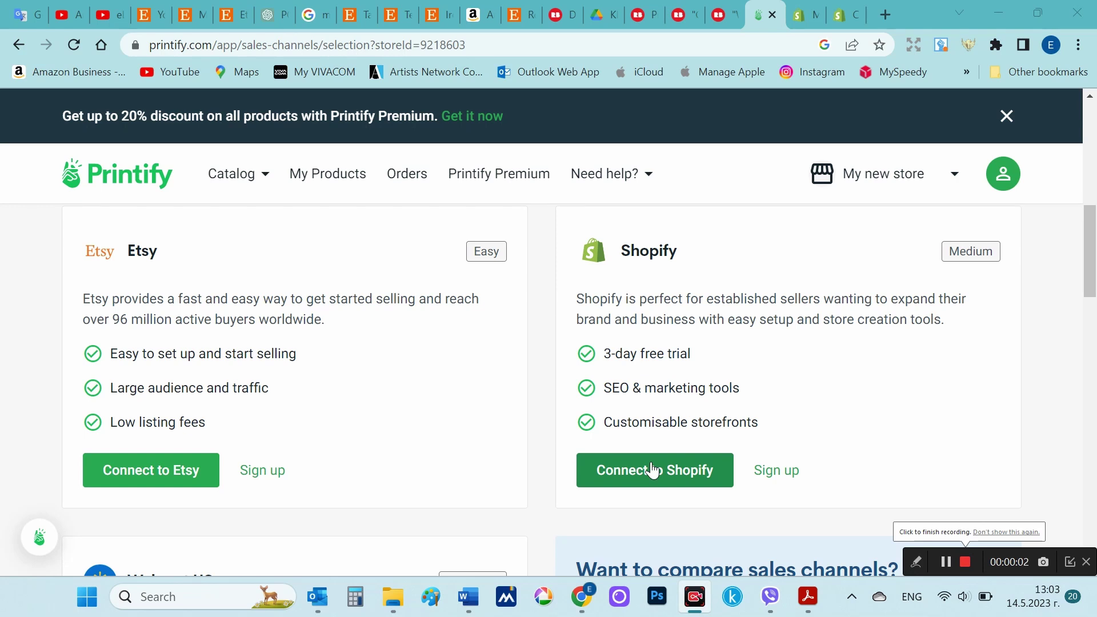
- Connect the Shopify store by its pasted myshopify.com URL, removing the stray 'Domains' prefix
click(653, 470)
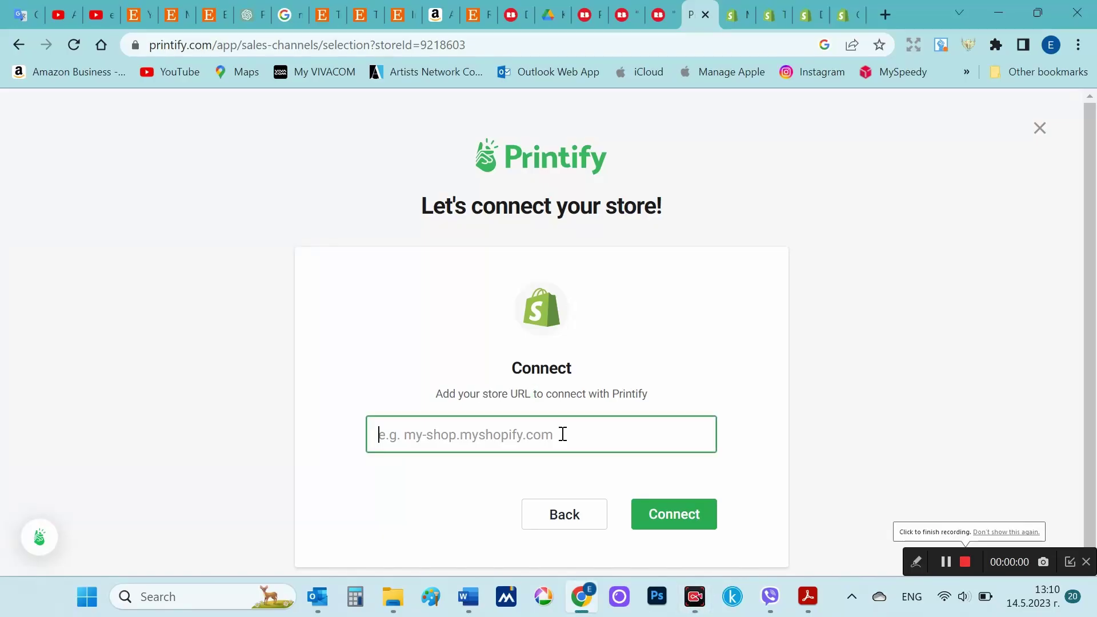
text(Domains threadmag.myshopify.com)
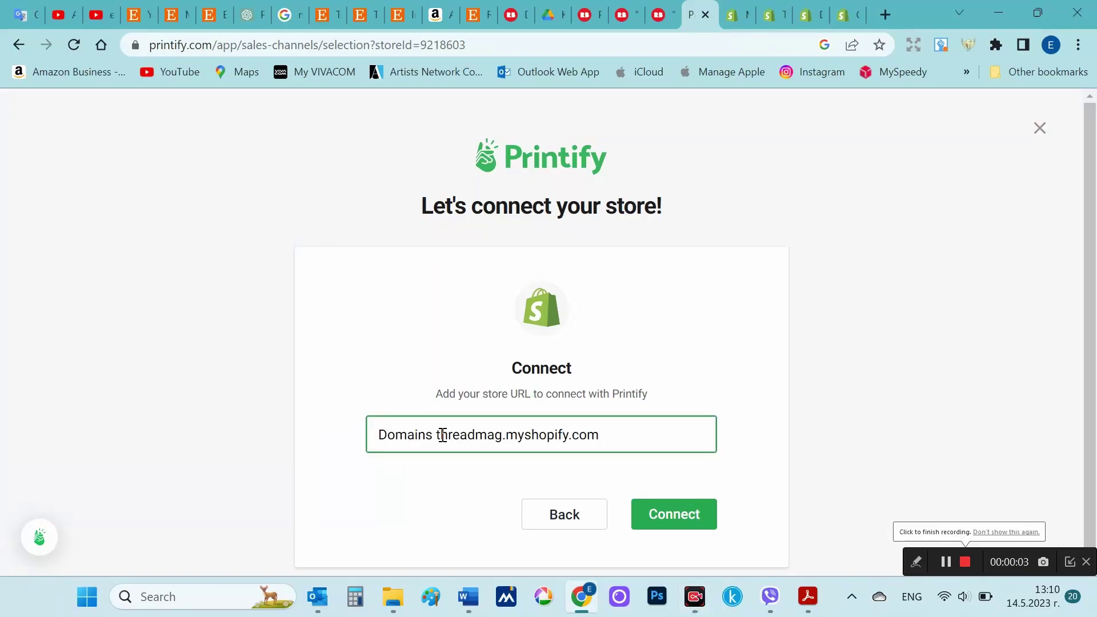
drag(439, 435, 299, 430)
key(BackSpace)
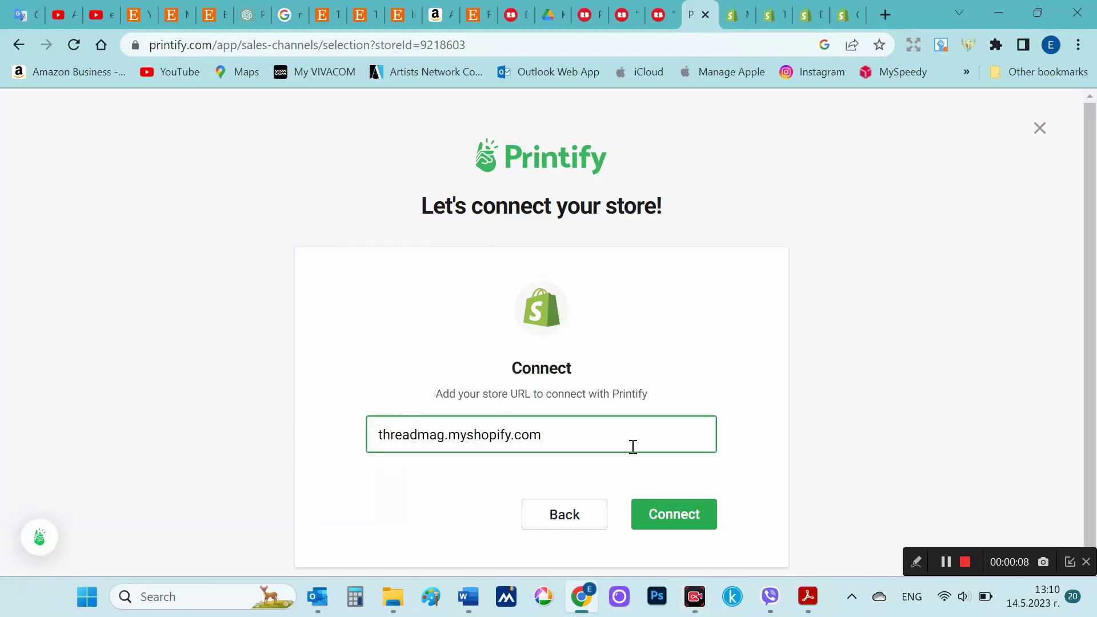
click(674, 516)
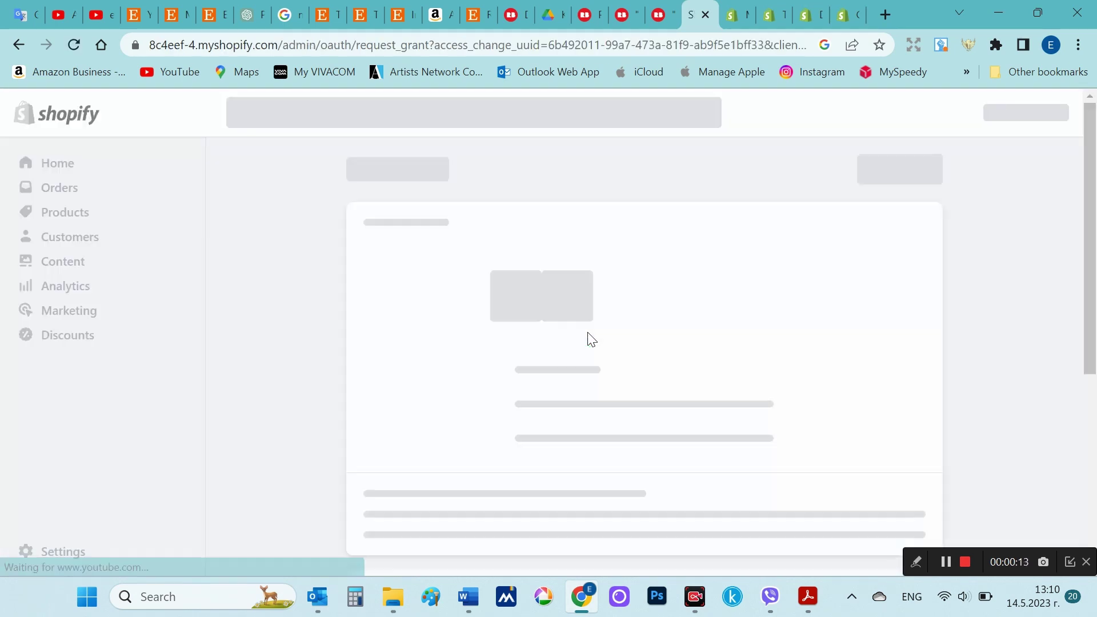
- Install the Printify: Print on Demand app on the ThreadMag Shopify store
scroll(592, 339, down, 1)
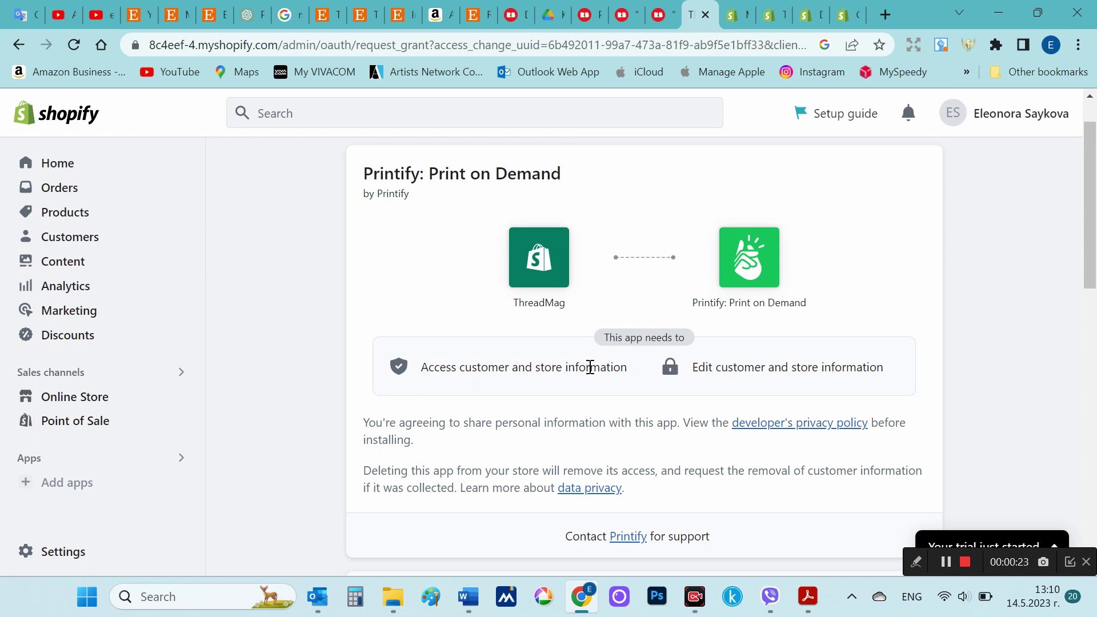
scroll(652, 409, down, 3)
scroll(652, 411, up, 4)
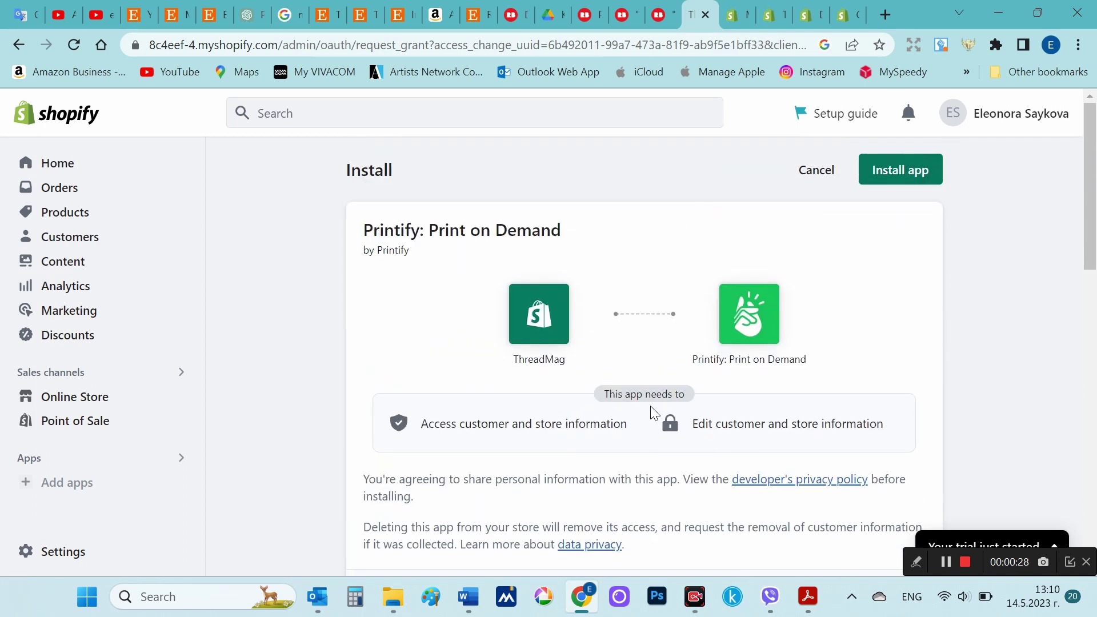
click(898, 174)
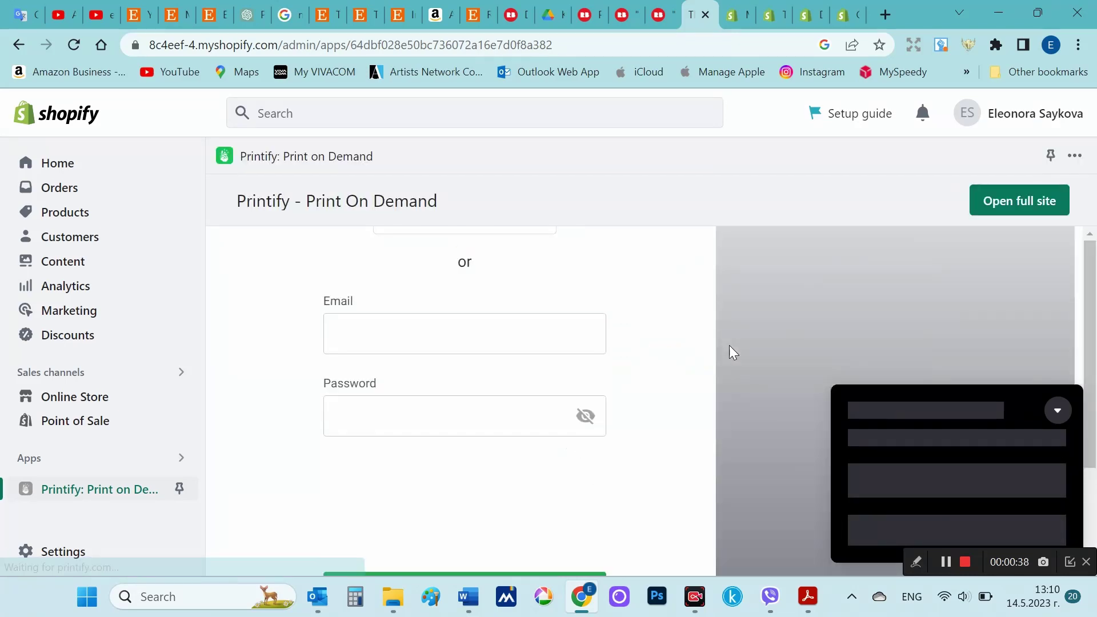
scroll(622, 332, down, 3)
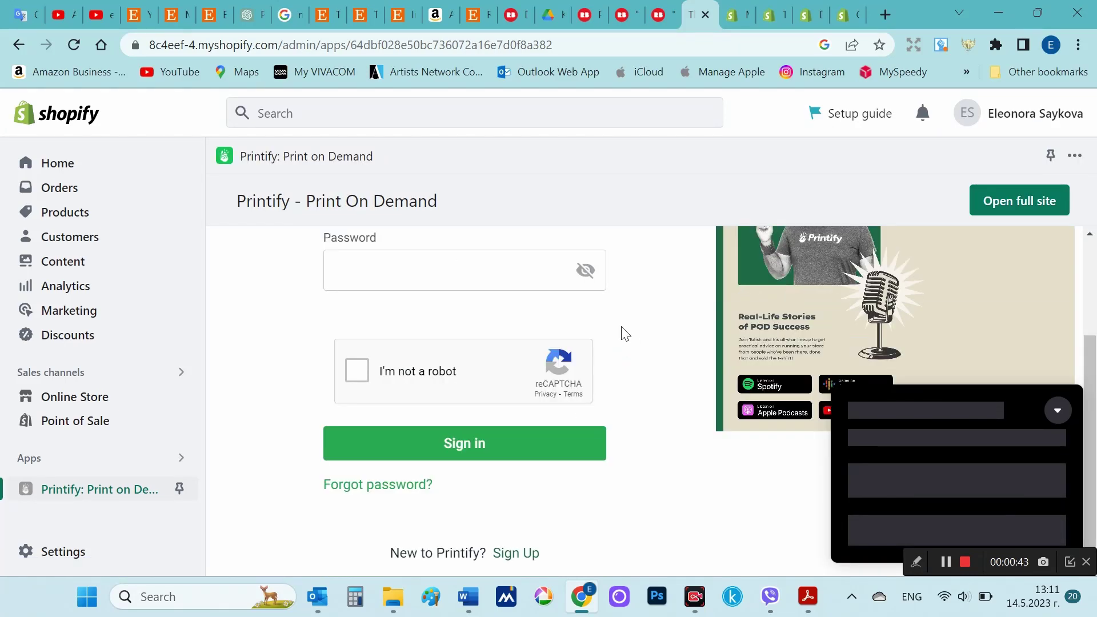
scroll(626, 333, up, 3)
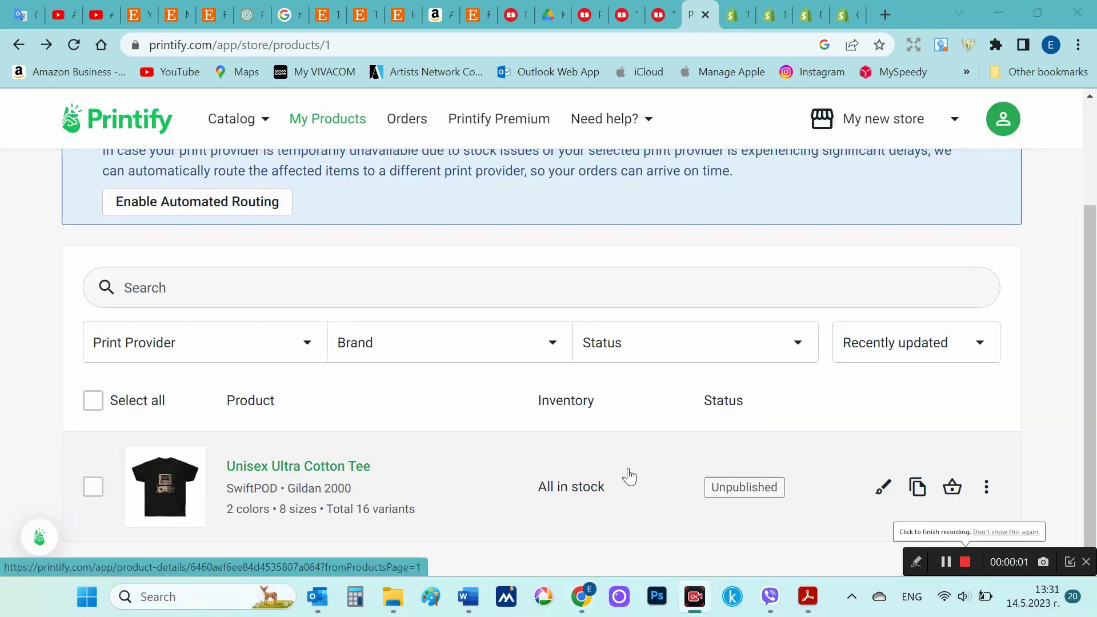
- Extend the tee's title with 'game design, nostalgic pop culture style'
click(747, 486)
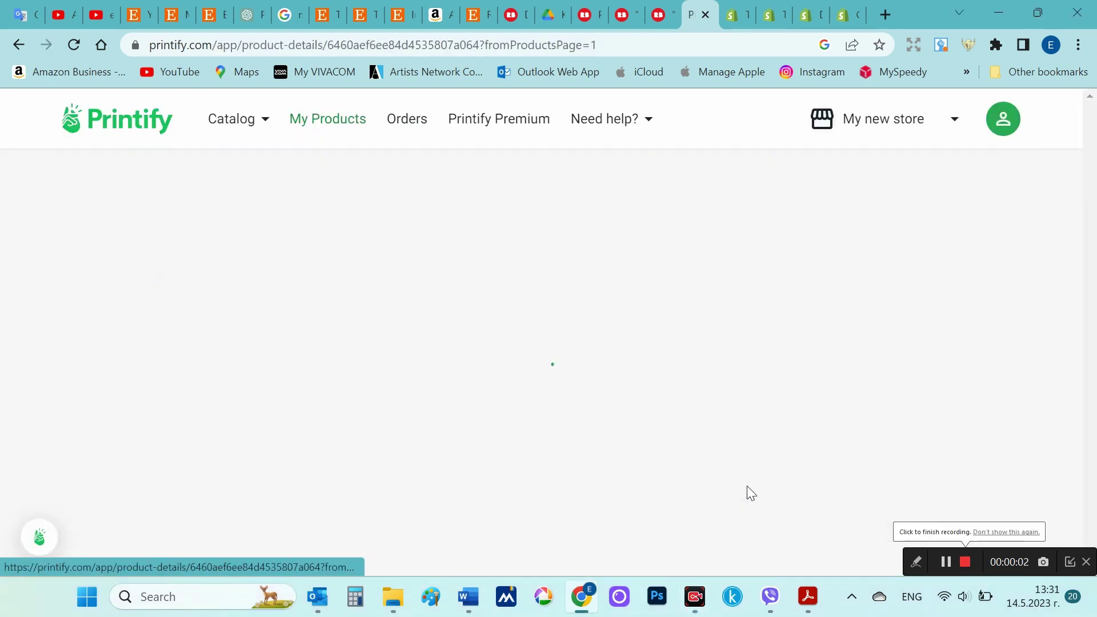
scroll(515, 342, down, 2)
scroll(539, 404, down, 8)
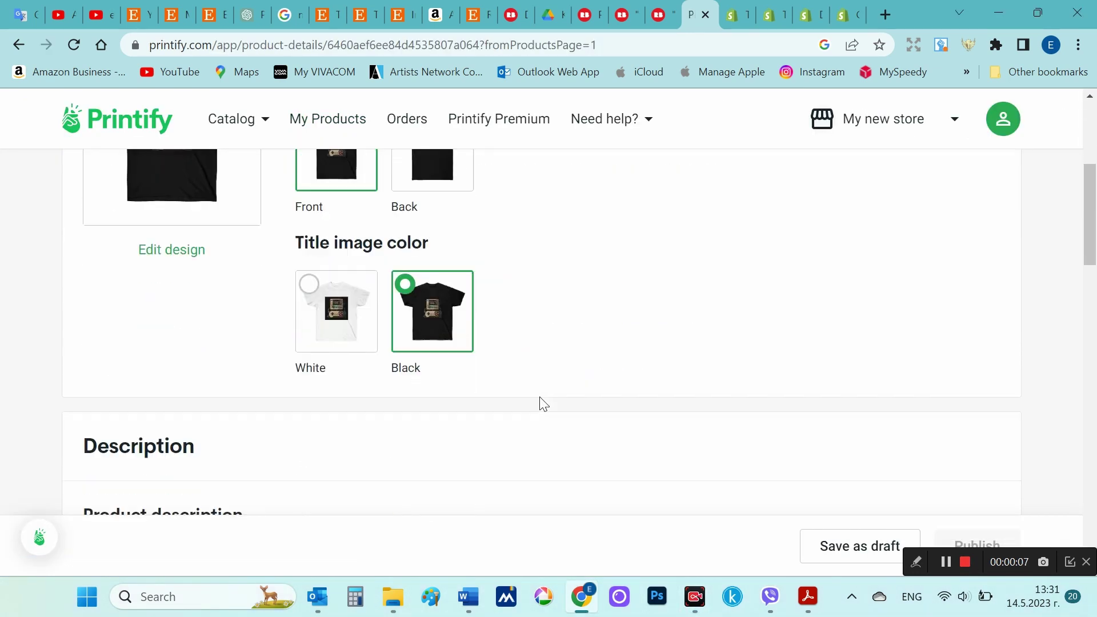
click(525, 374)
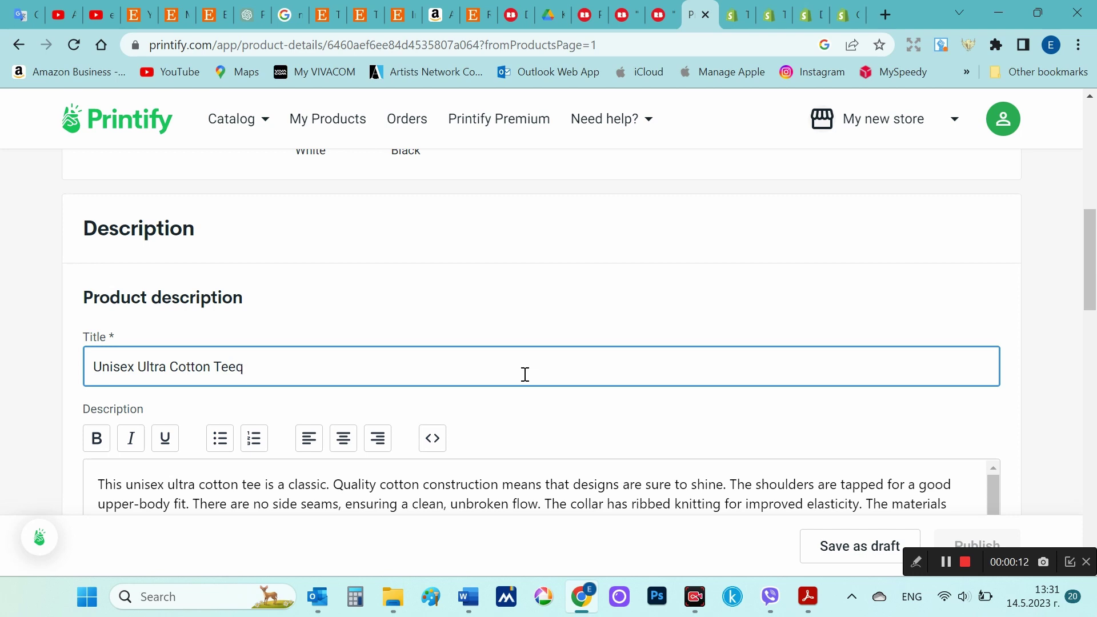
- Add a size table in metric units to the tee's description
scroll(525, 372, down, 1)
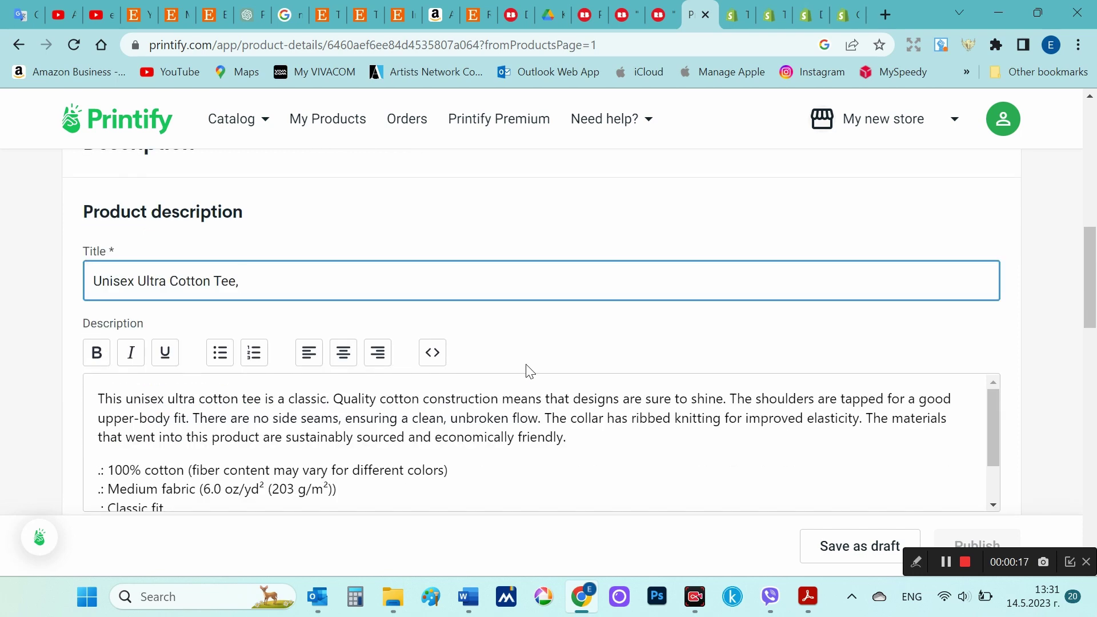
scroll(499, 330, down, 1)
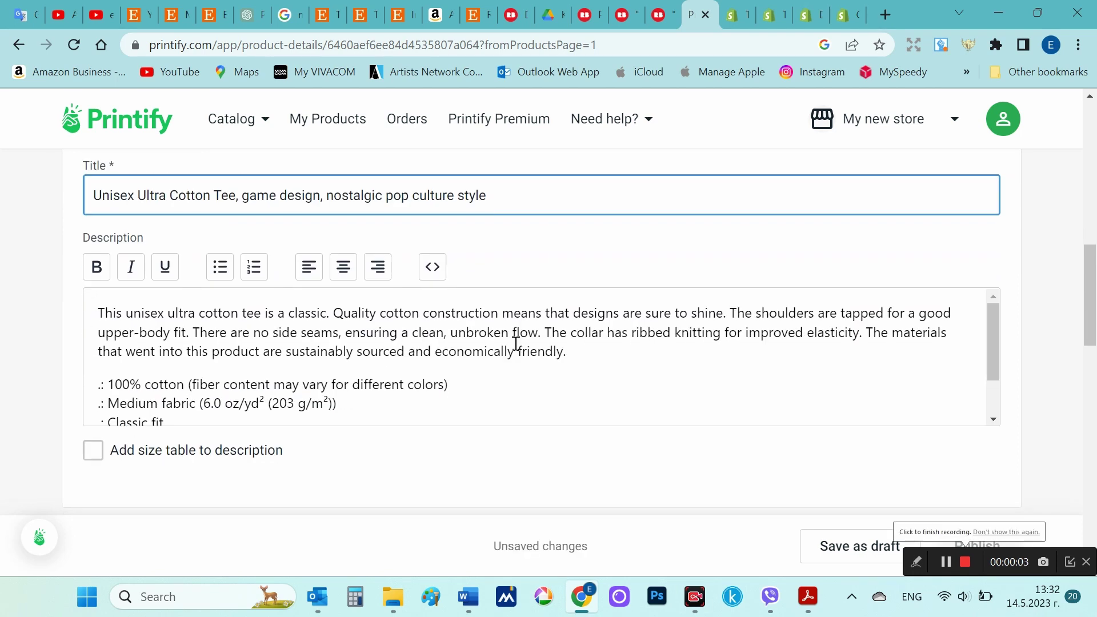
scroll(624, 397, down, 4)
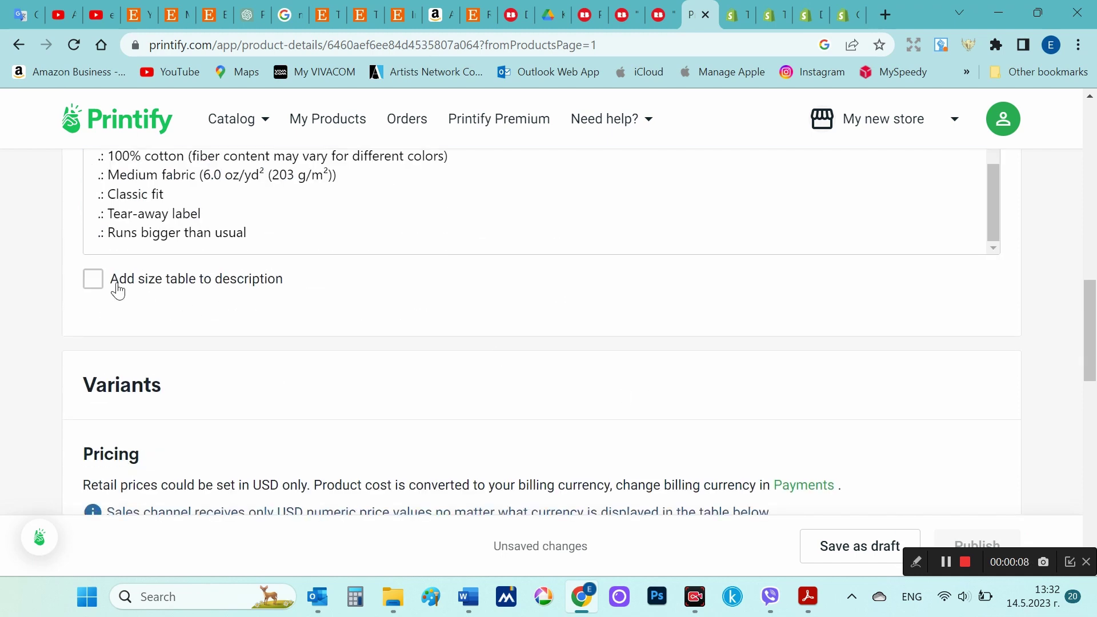
click(115, 287)
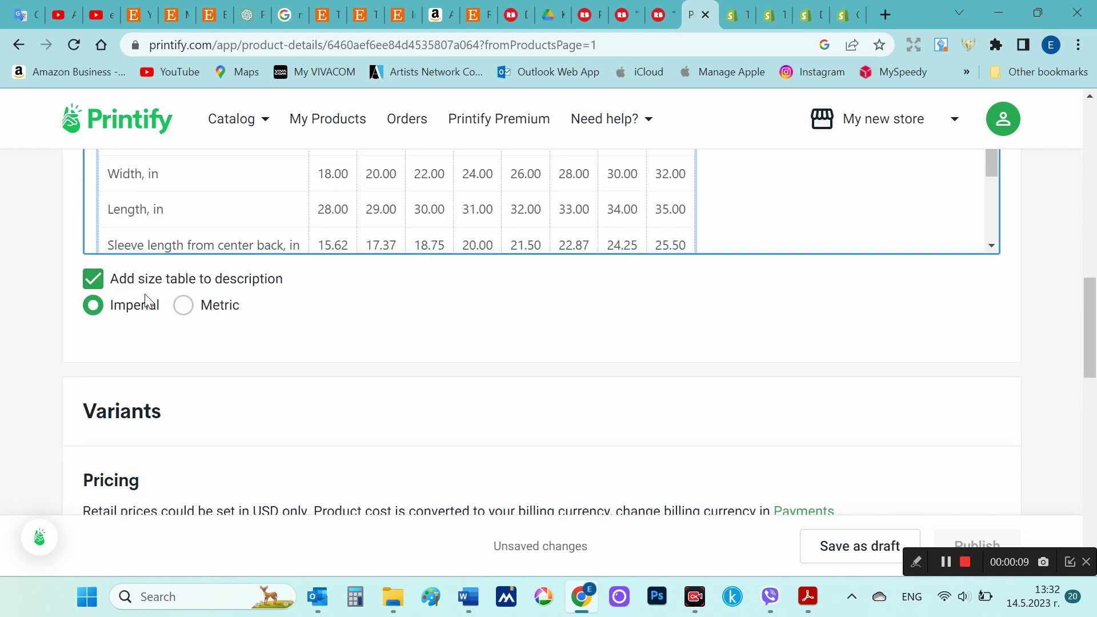
click(184, 305)
- Select all 16 size variants in the pricing table
scroll(774, 218, down, 5)
scroll(605, 284, down, 3)
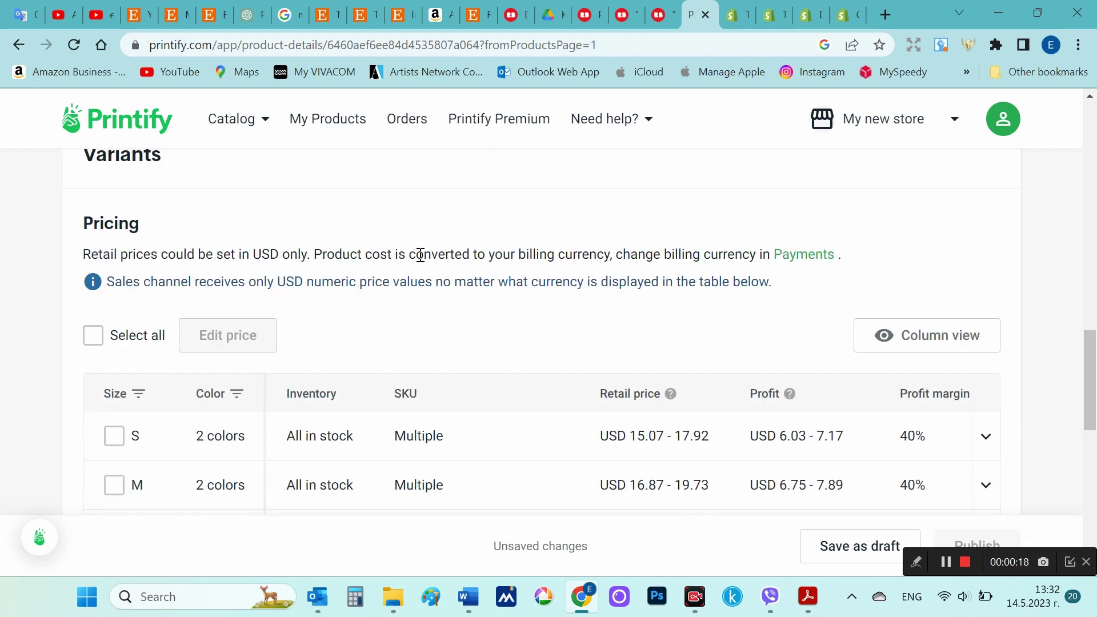
scroll(108, 358, down, 5)
scroll(108, 320, up, 4)
click(93, 250)
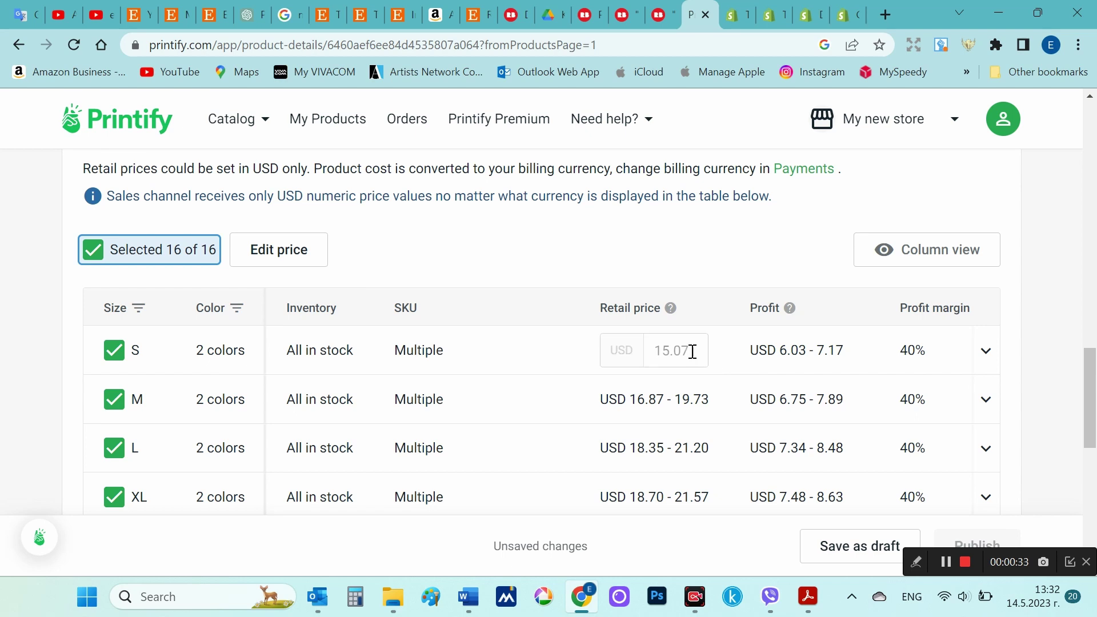
scroll(736, 393, down, 10)
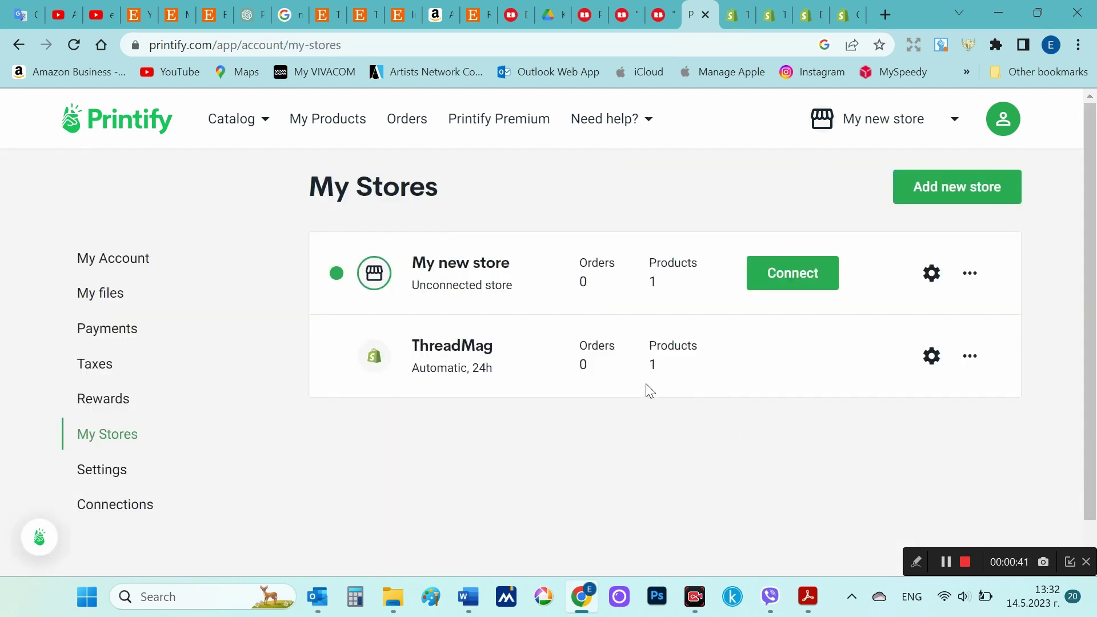
- Connect My new store to Etsy with granted access, then view the tee's live Etsy listing
click(794, 277)
scroll(759, 337, down, 5)
click(163, 443)
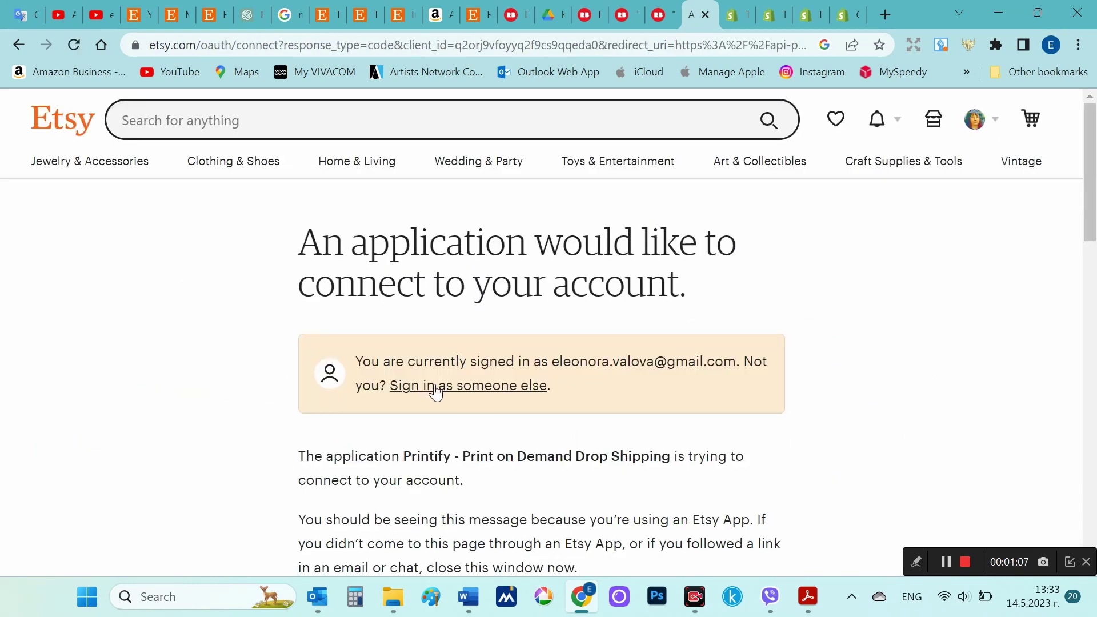
scroll(436, 392, down, 10)
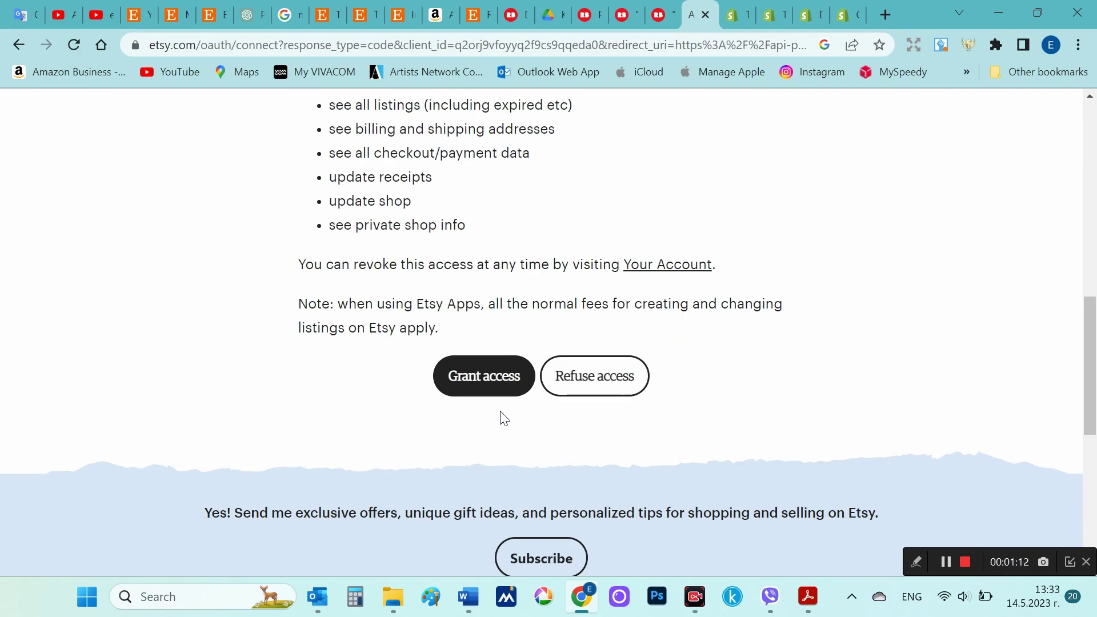
click(478, 391)
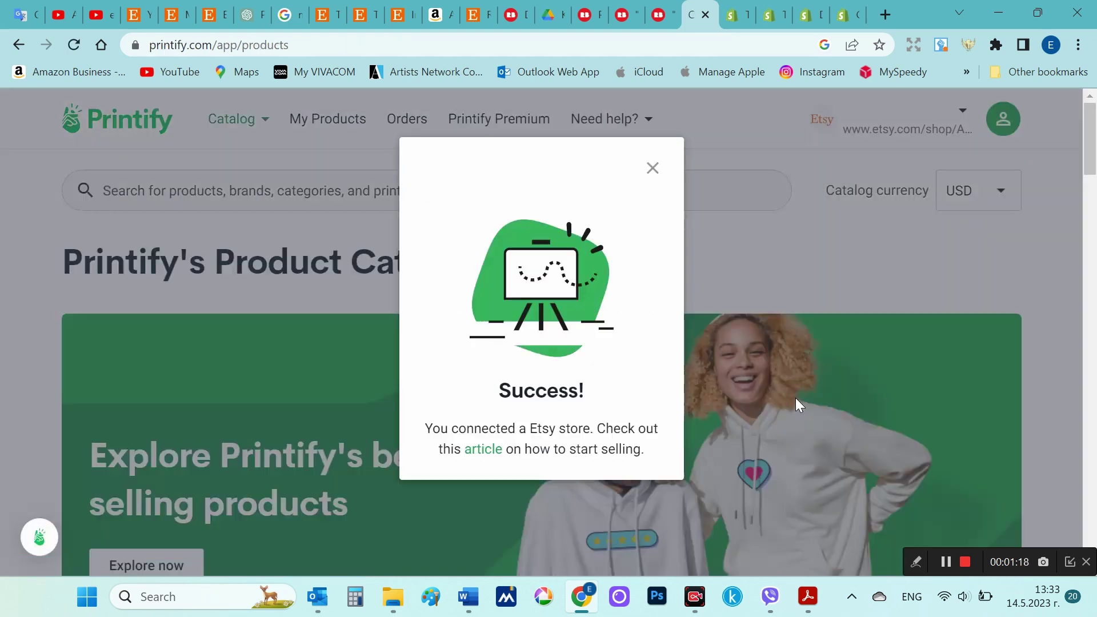
click(654, 174)
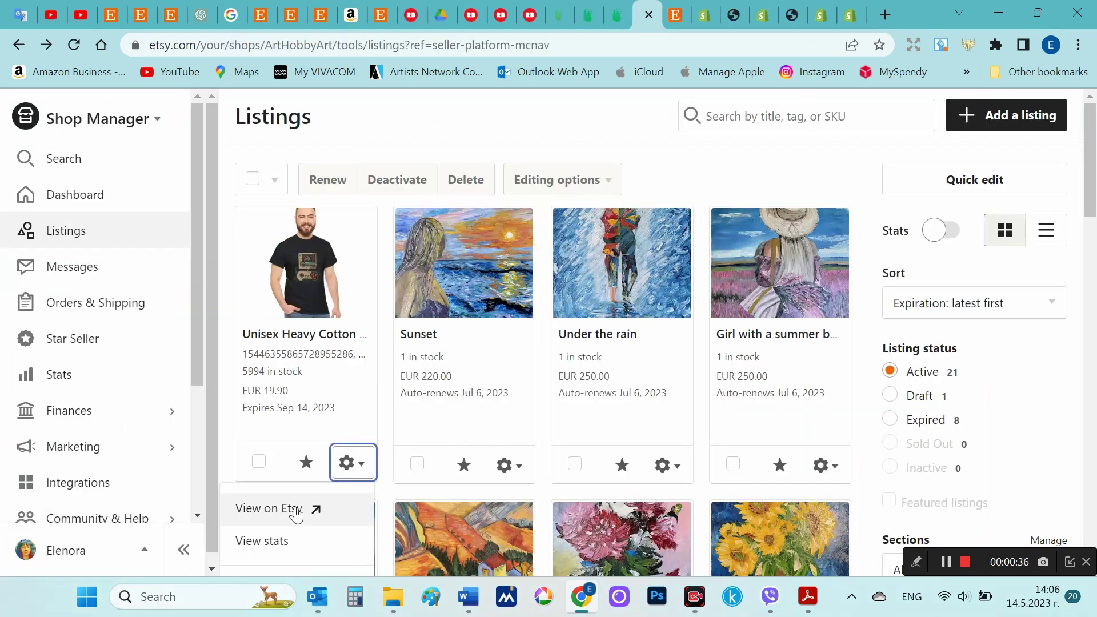
click(289, 507)
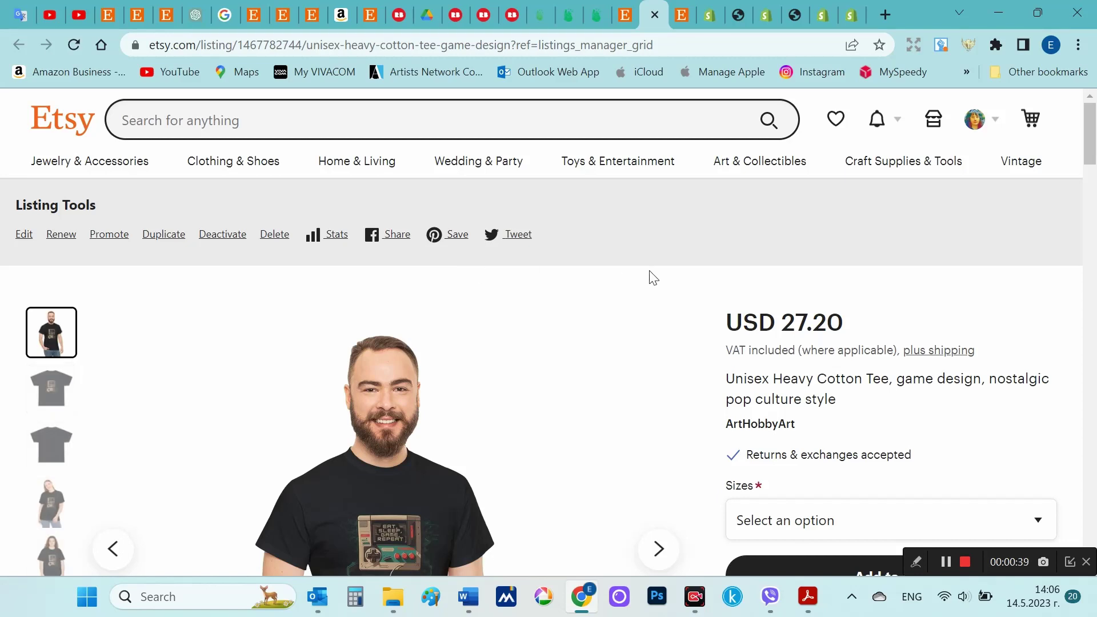
- Step through all the listing's product photos in the enlarged gallery
scroll(648, 268, down, 3)
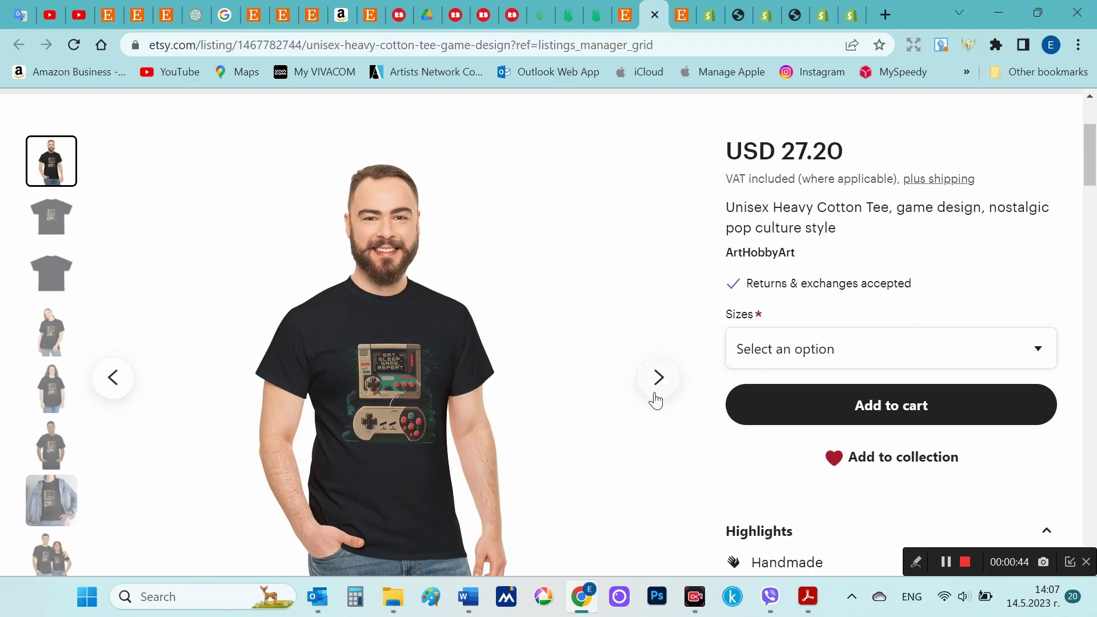
click(655, 394)
click(684, 349)
click(729, 346)
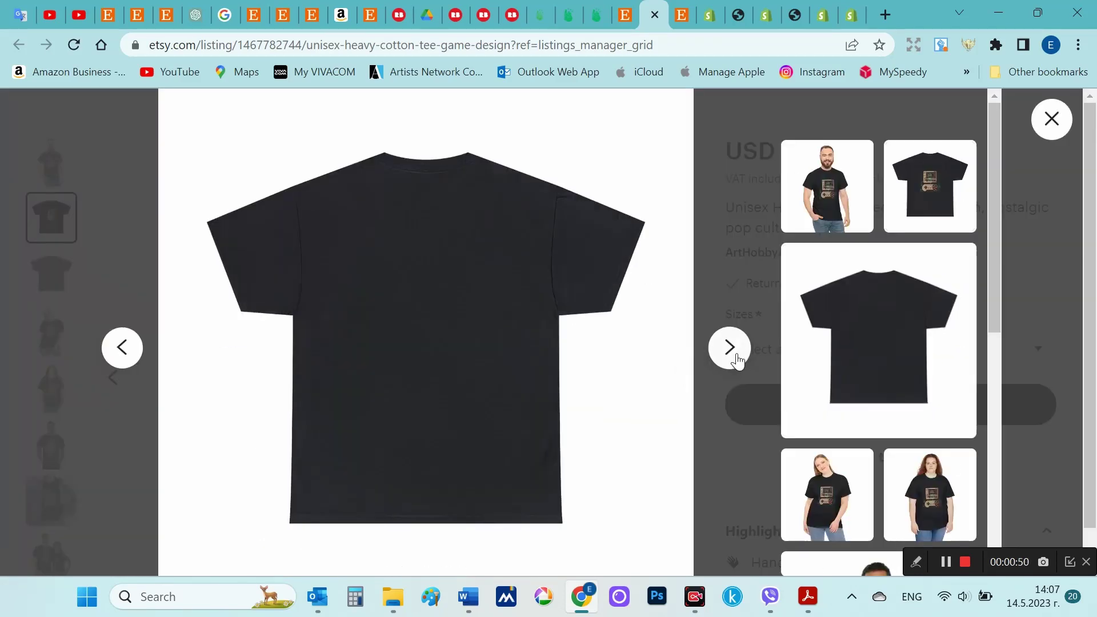
click(730, 348)
click(731, 351)
click(736, 358)
click(736, 358)
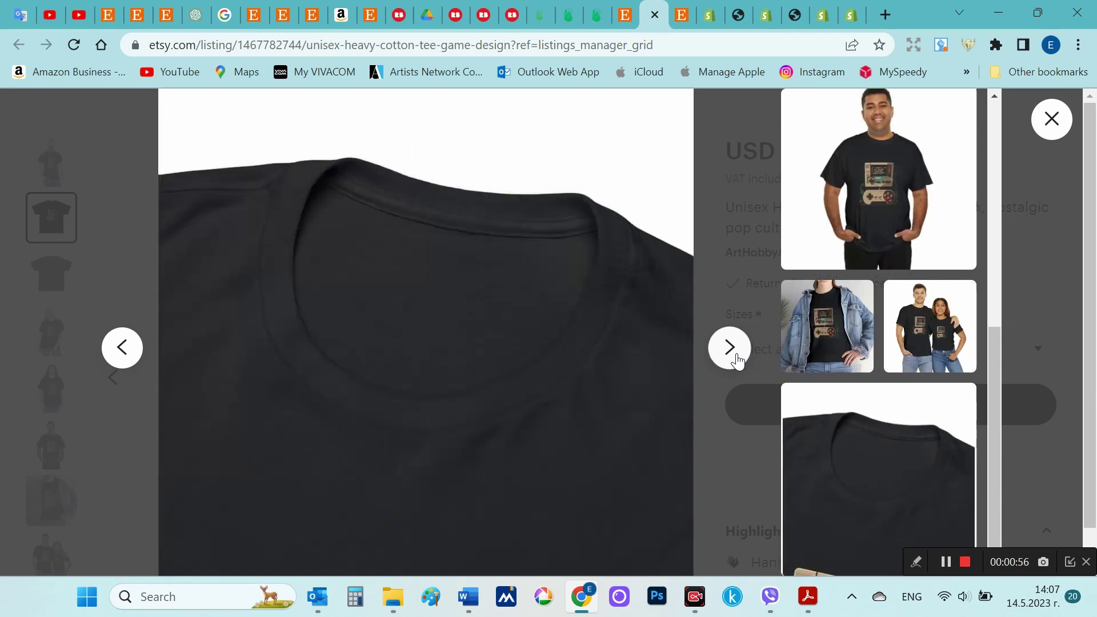
click(736, 358)
click(775, 277)
- Choose size L in the listing's Sizes dropdown
click(835, 350)
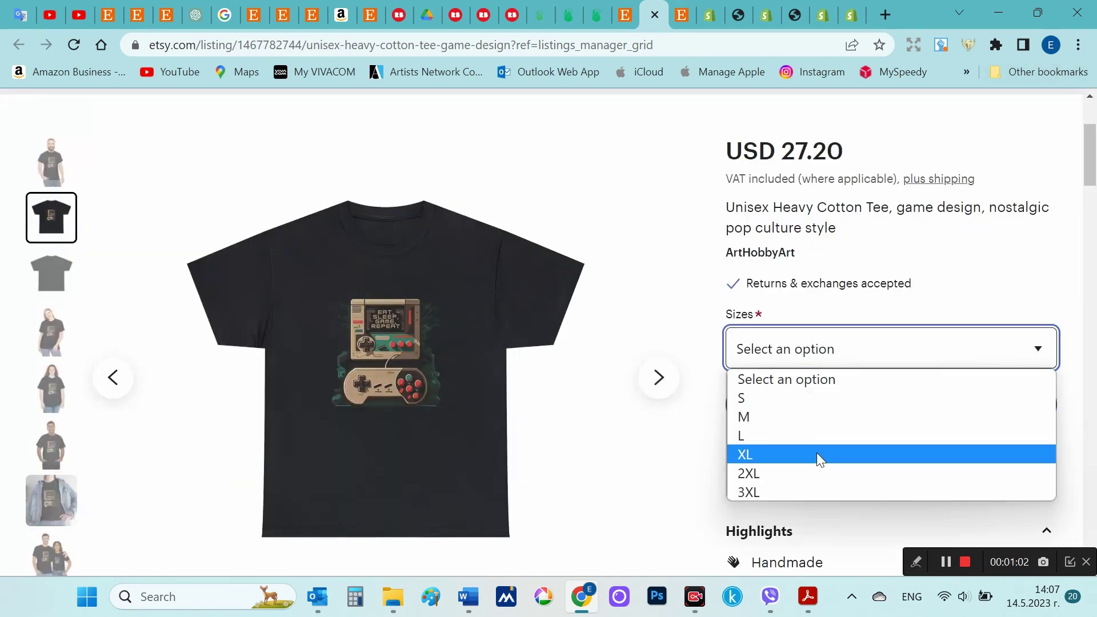
click(829, 433)
scroll(779, 257, down, 3)
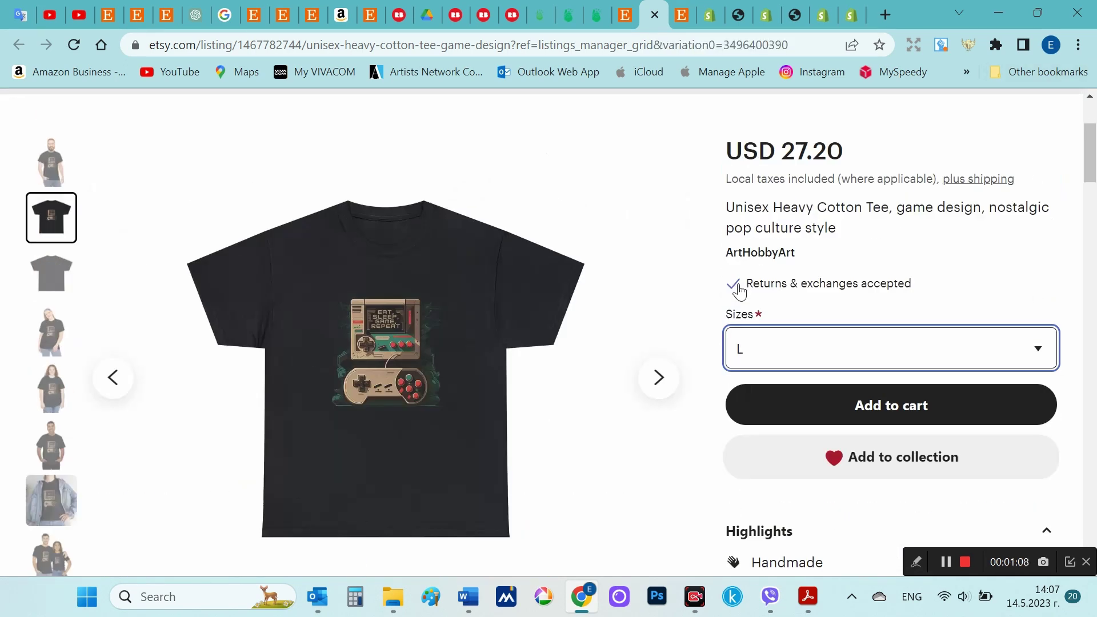
scroll(709, 304, down, 6)
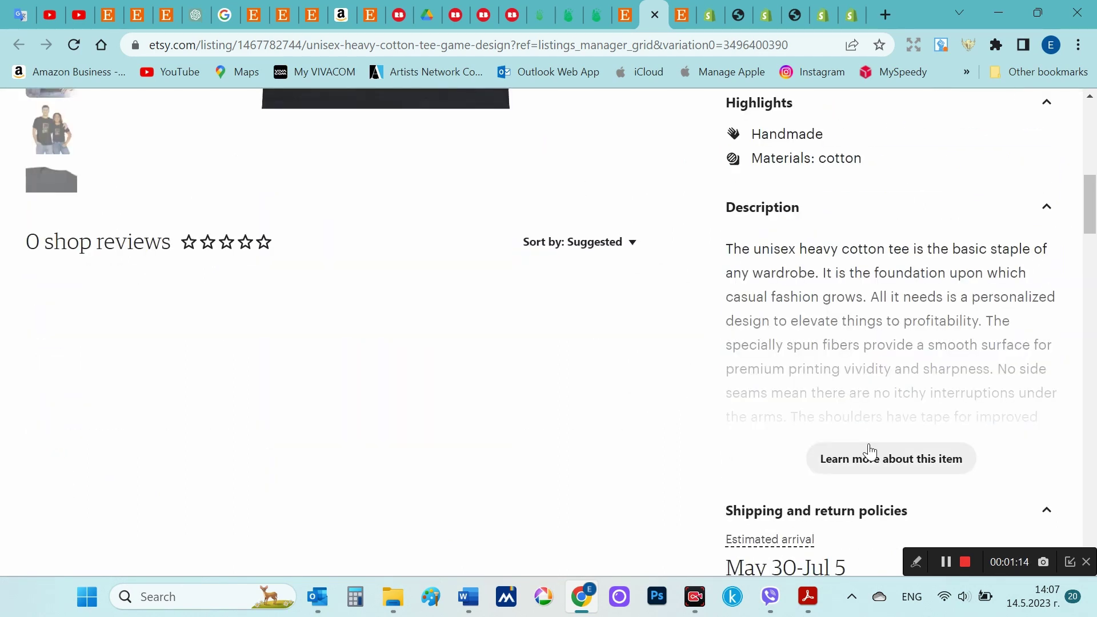
- Expand and read the listing's full item description
click(867, 455)
scroll(755, 357, down, 10)
scroll(593, 323, down, 10)
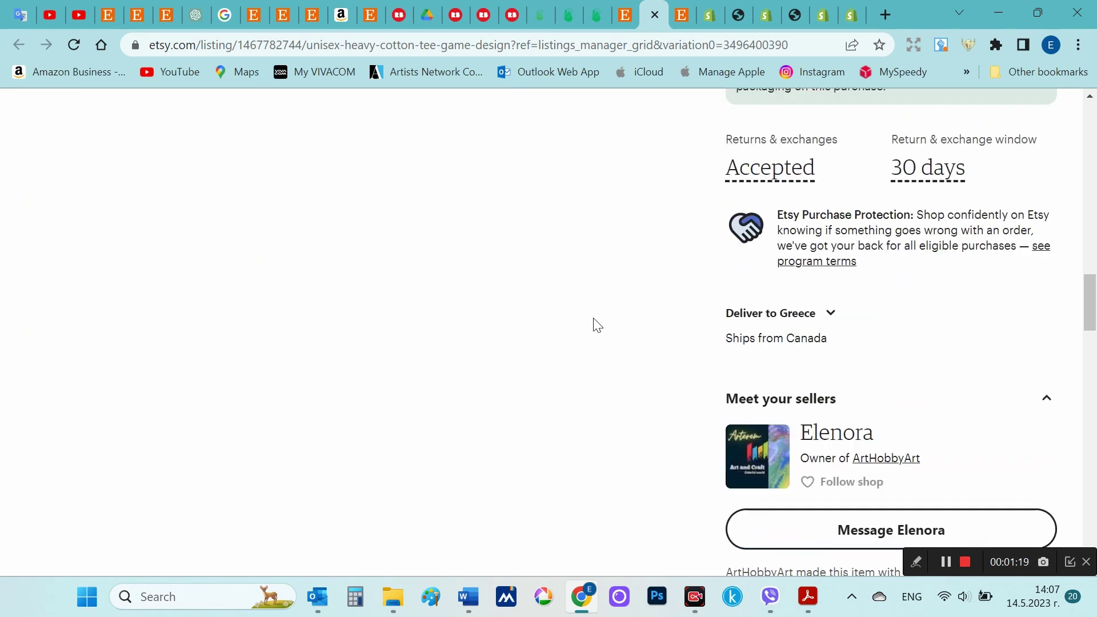
scroll(592, 324, up, 20)
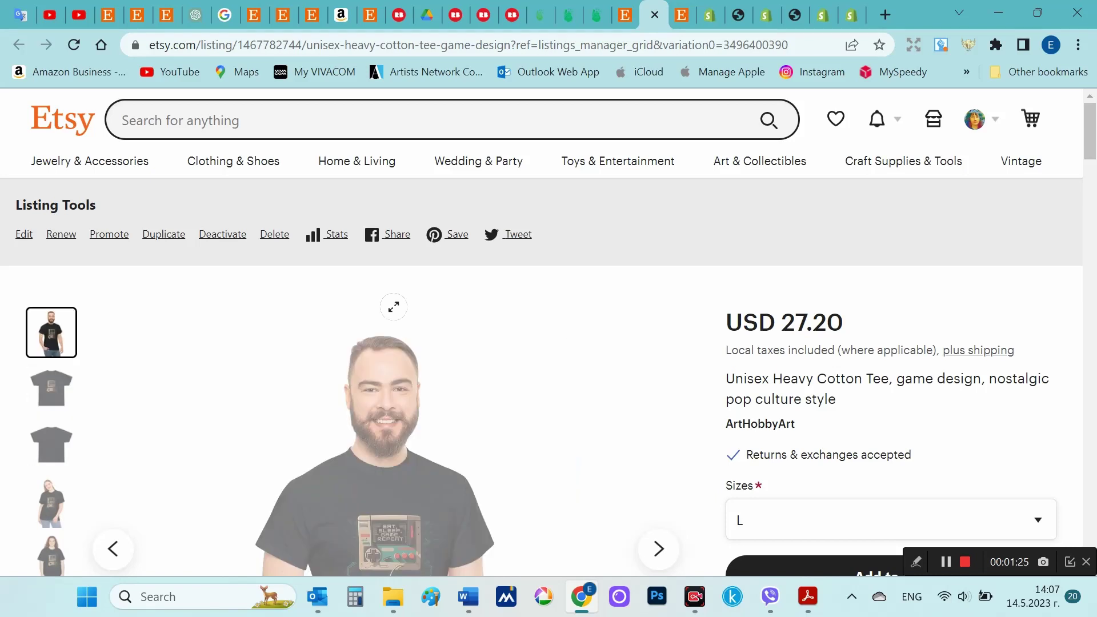
scroll(549, 343, down, 3)
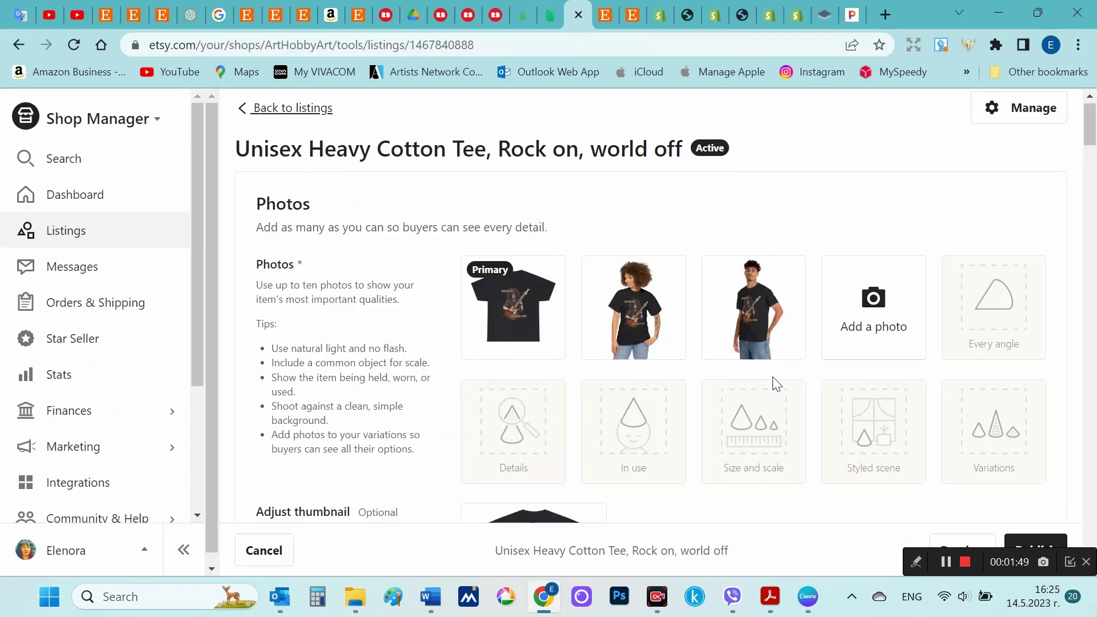
scroll(775, 383, down, 5)
- Review the Rock on, world off listing editor, keeping the maker setting, and cancel without saving
scroll(776, 383, down, 10)
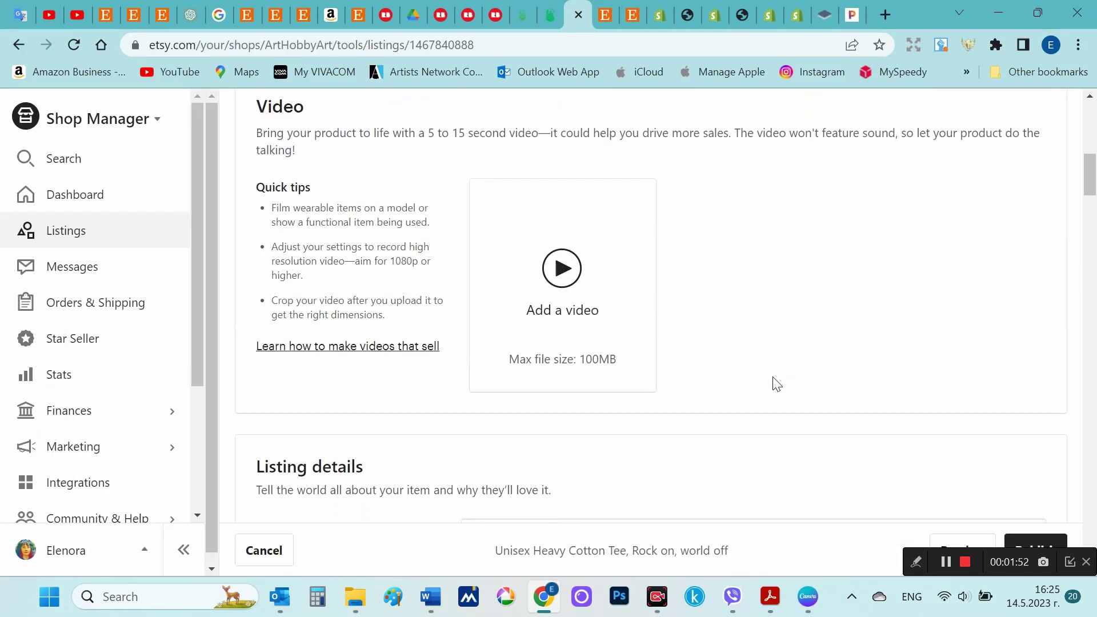
click(581, 267)
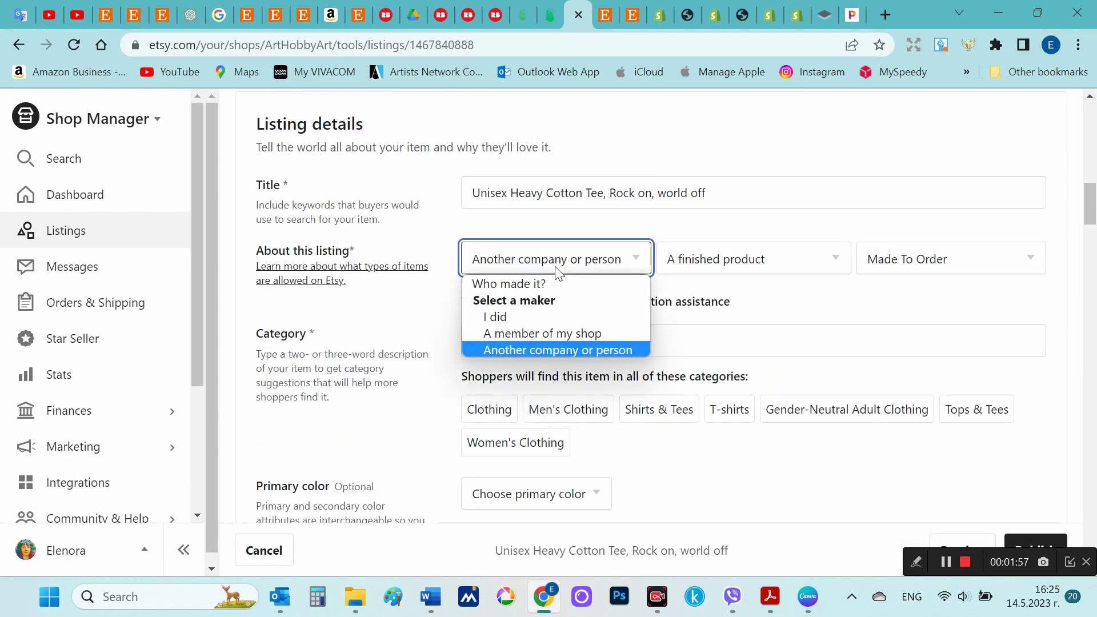
click(786, 321)
scroll(623, 377, down, 2)
scroll(660, 390, down, 16)
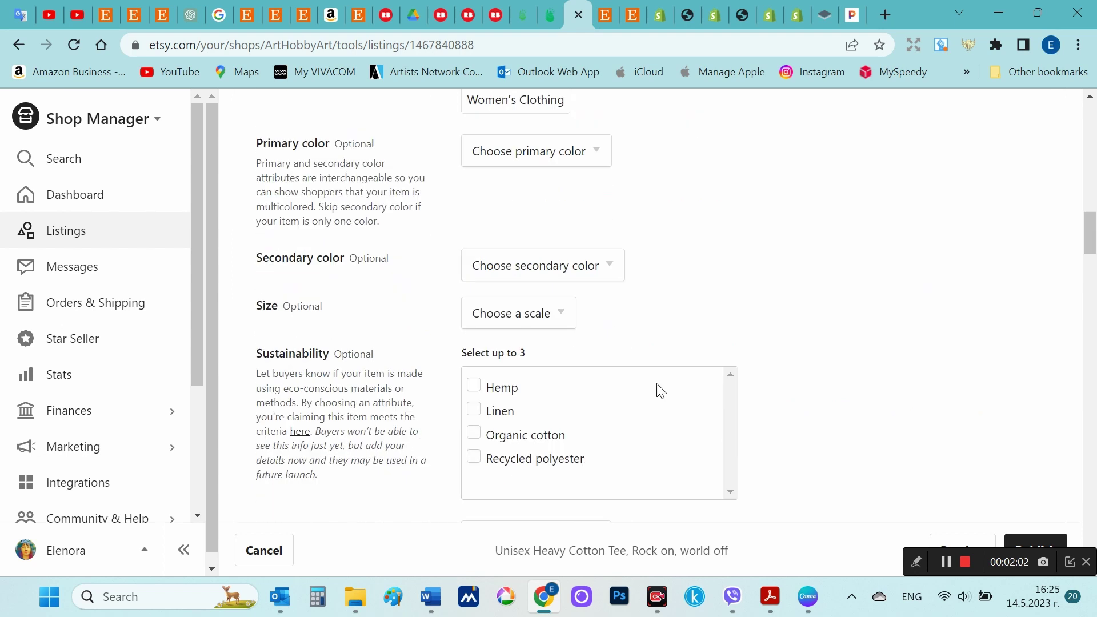
scroll(791, 390, down, 7)
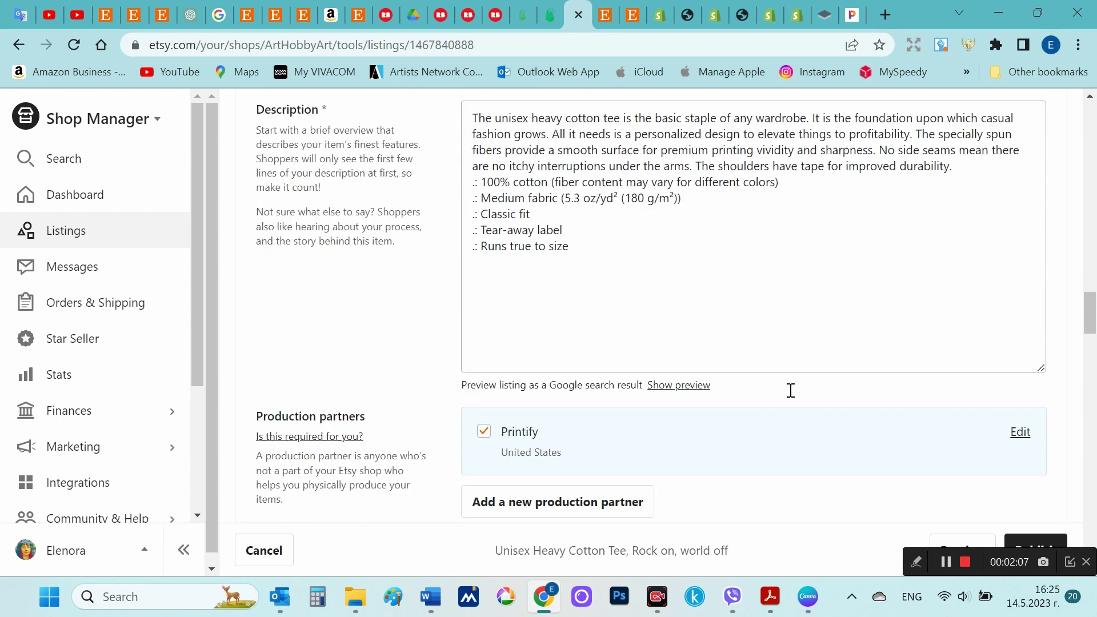
scroll(849, 448, down, 15)
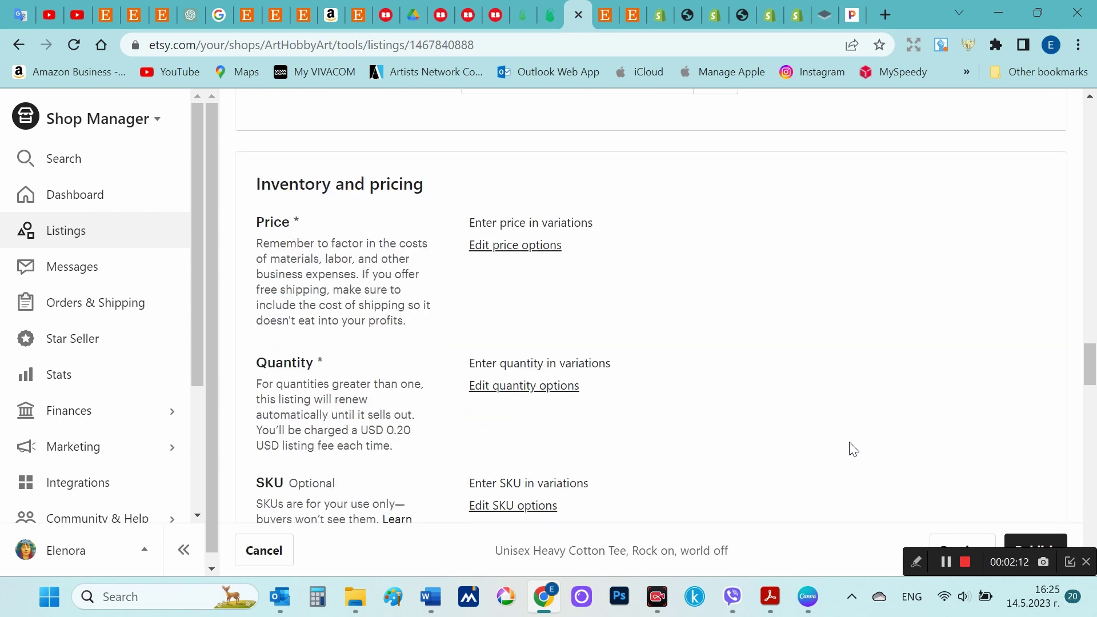
scroll(975, 384, up, 8)
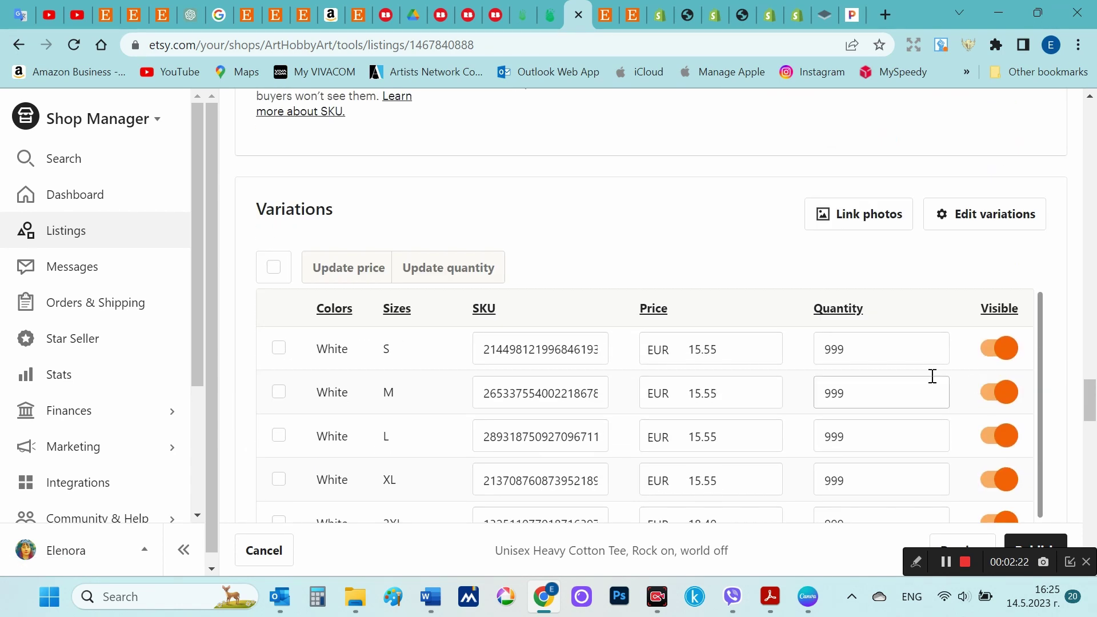
scroll(924, 376, down, 12)
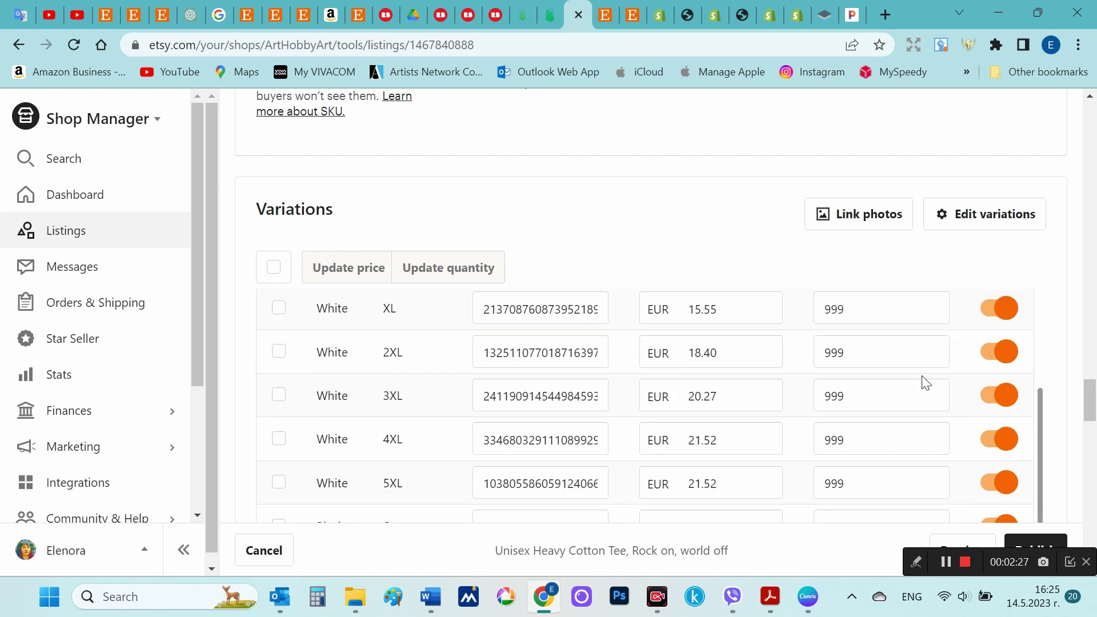
scroll(996, 413, down, 5)
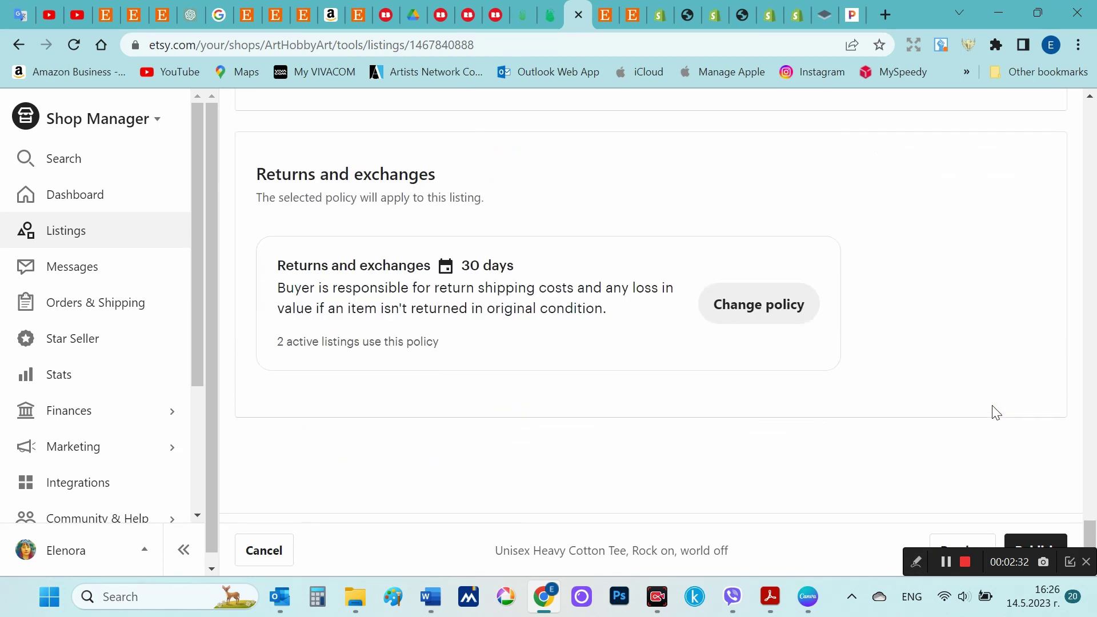
click(277, 552)
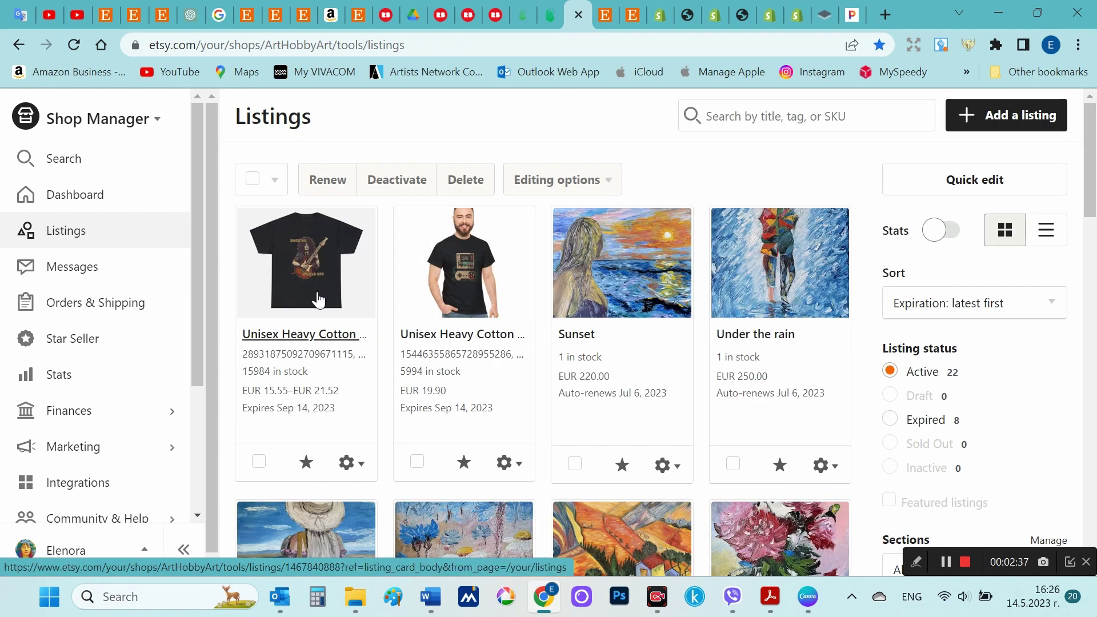
- Open the Rock on, world off tee listing live on Etsy from the gear menu
click(355, 462)
scroll(360, 464, down, 4)
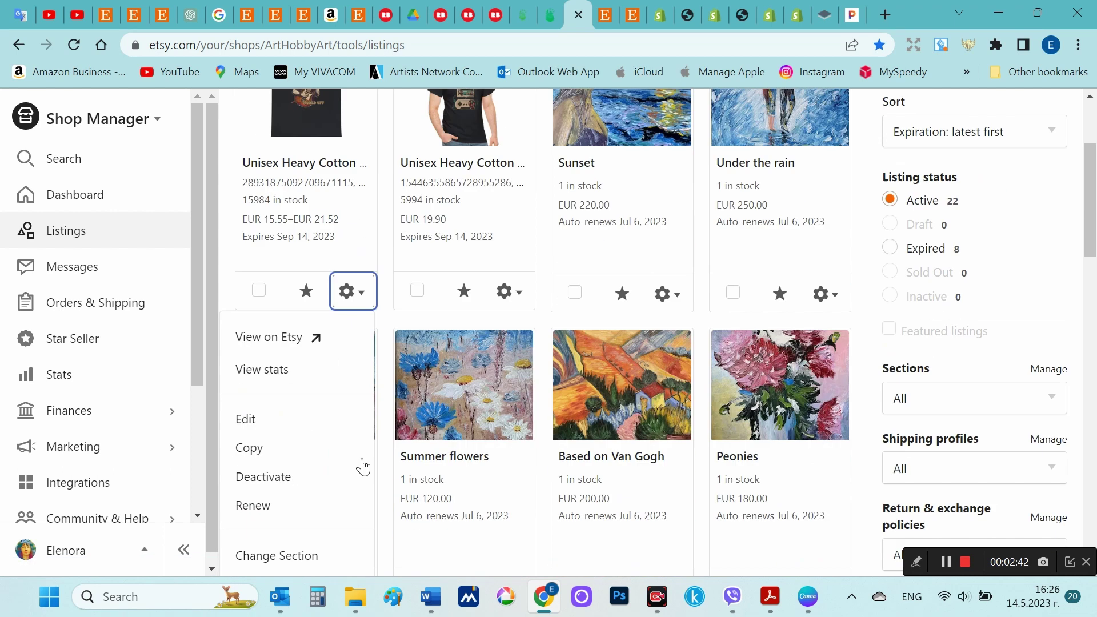
click(283, 255)
scroll(412, 343, down, 2)
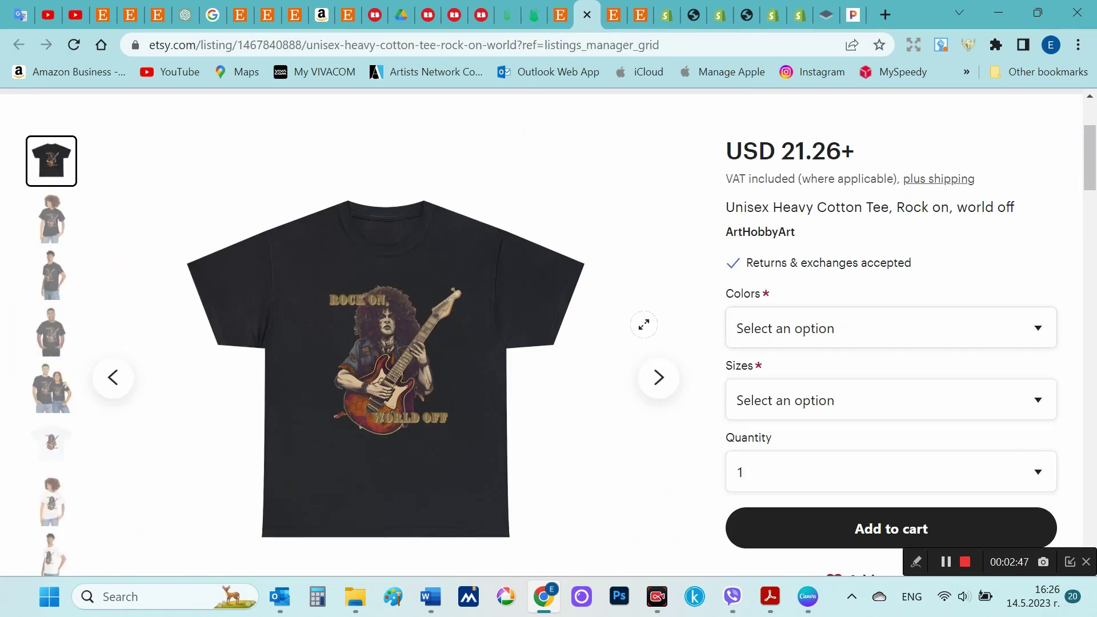
- Zoom in on the shirt design and browse the listing photos in the lightbox
click(412, 343)
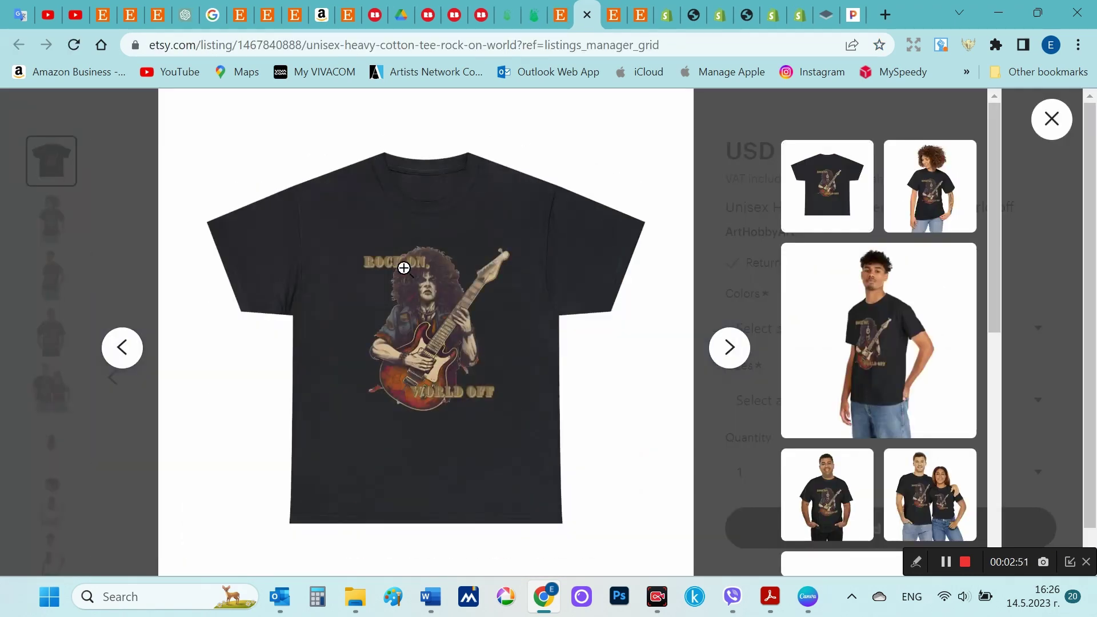
click(406, 267)
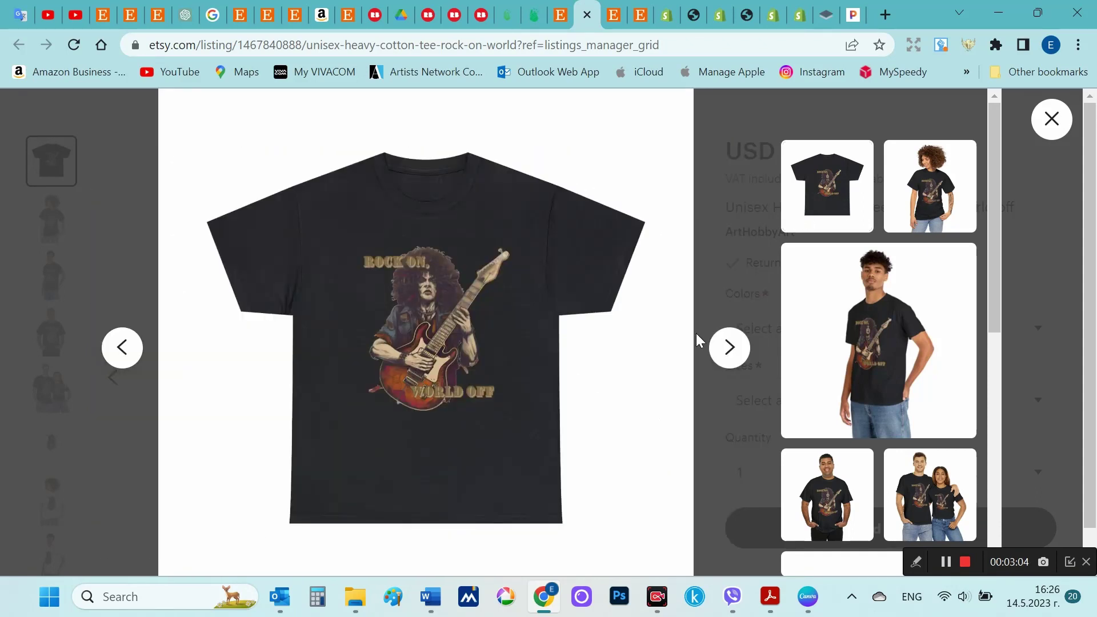
click(722, 351)
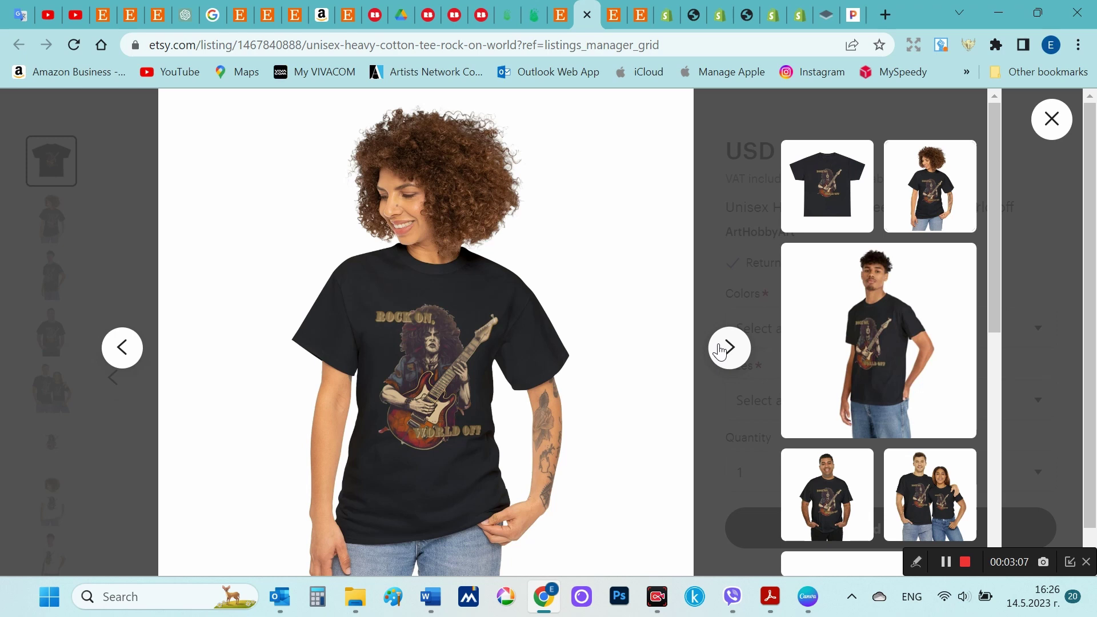
click(721, 351)
click(721, 350)
click(721, 351)
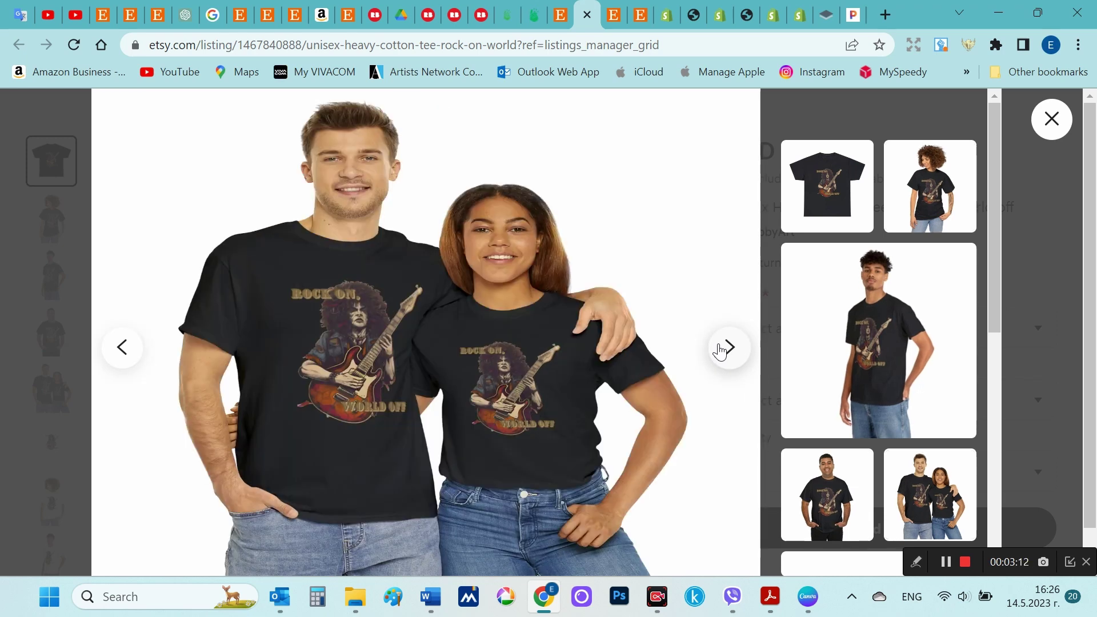
click(722, 351)
click(721, 351)
click(721, 350)
click(721, 350)
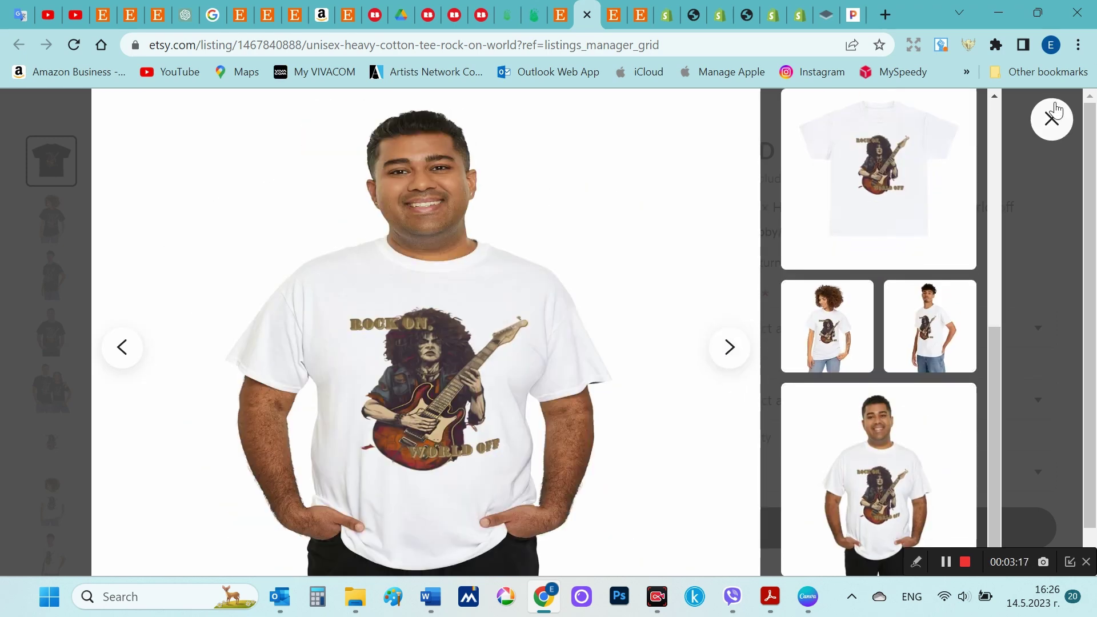
key(Escape)
- Set the listing's colour to Black
scroll(891, 286, down, 1)
click(860, 252)
click(792, 290)
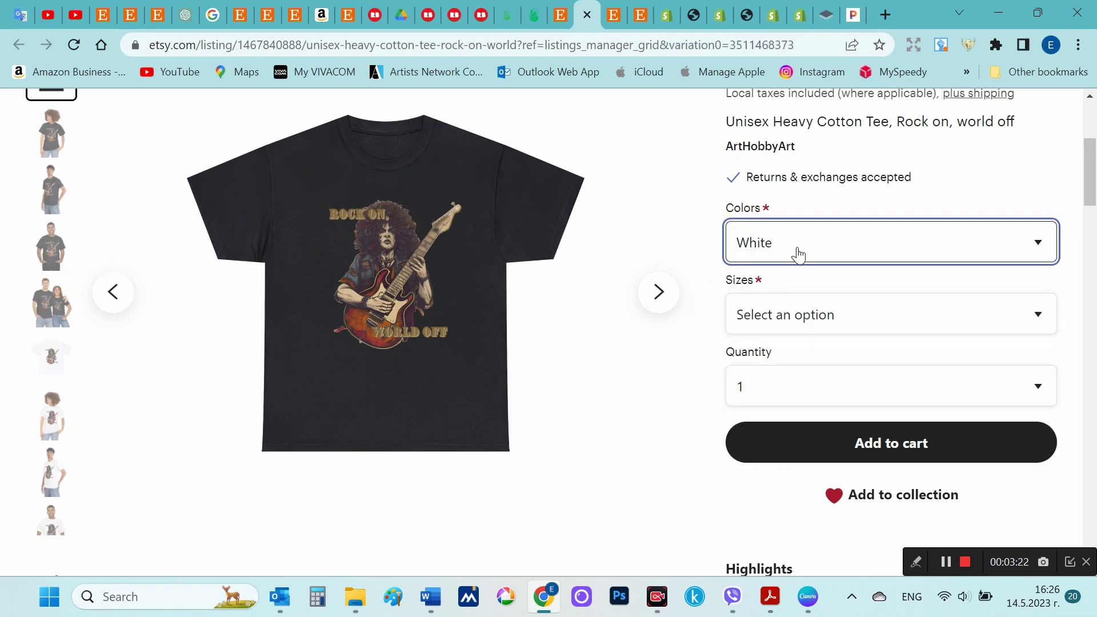
click(796, 252)
click(766, 311)
- Inspect the woman-in-white and flat white shirt photos up close
click(47, 423)
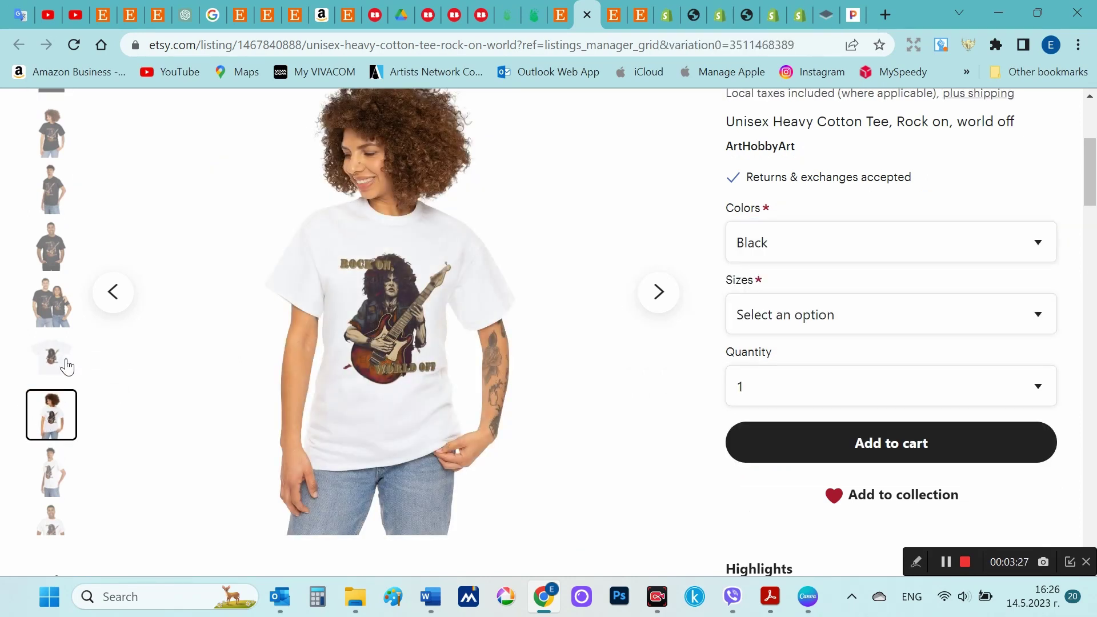
click(68, 364)
click(373, 216)
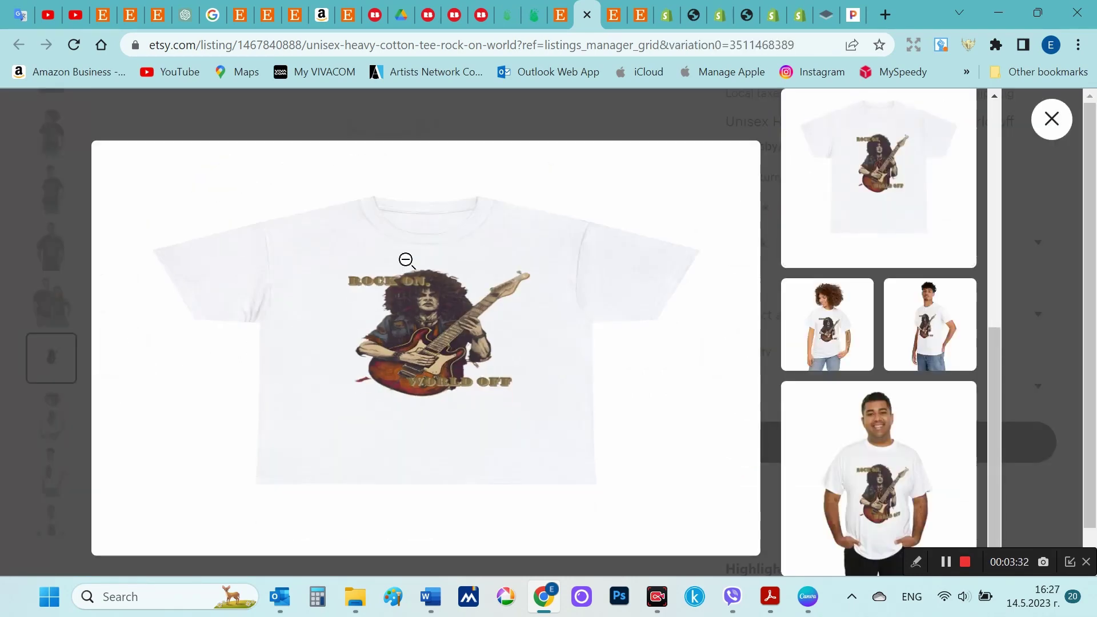
click(407, 257)
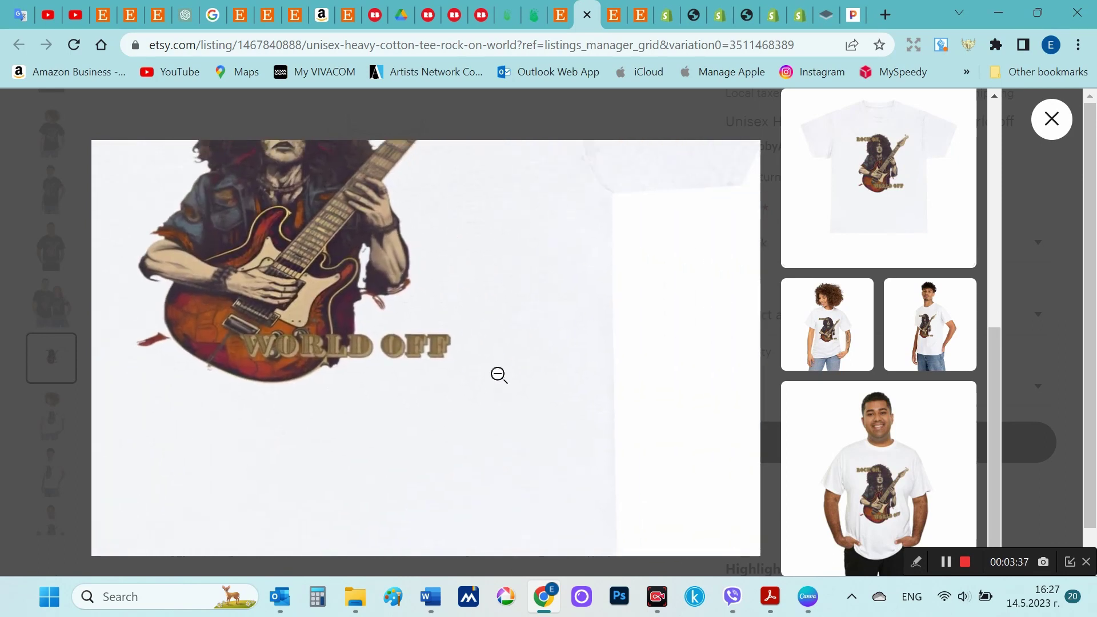
click(498, 375)
click(988, 280)
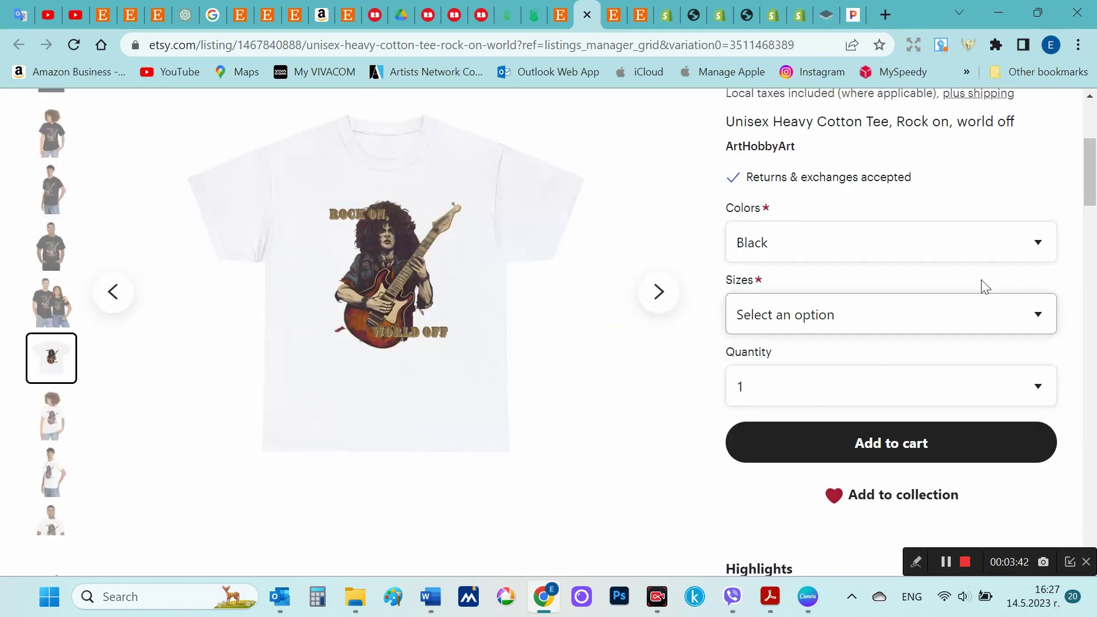
- Choose size L for the tee
click(821, 317)
click(808, 403)
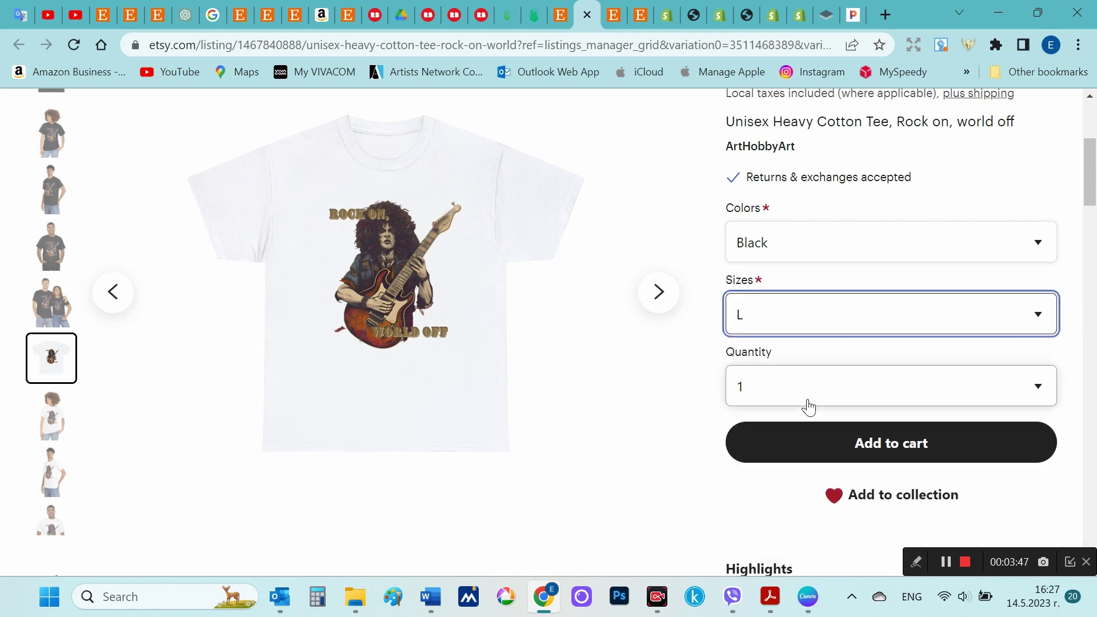
scroll(800, 377, down, 3)
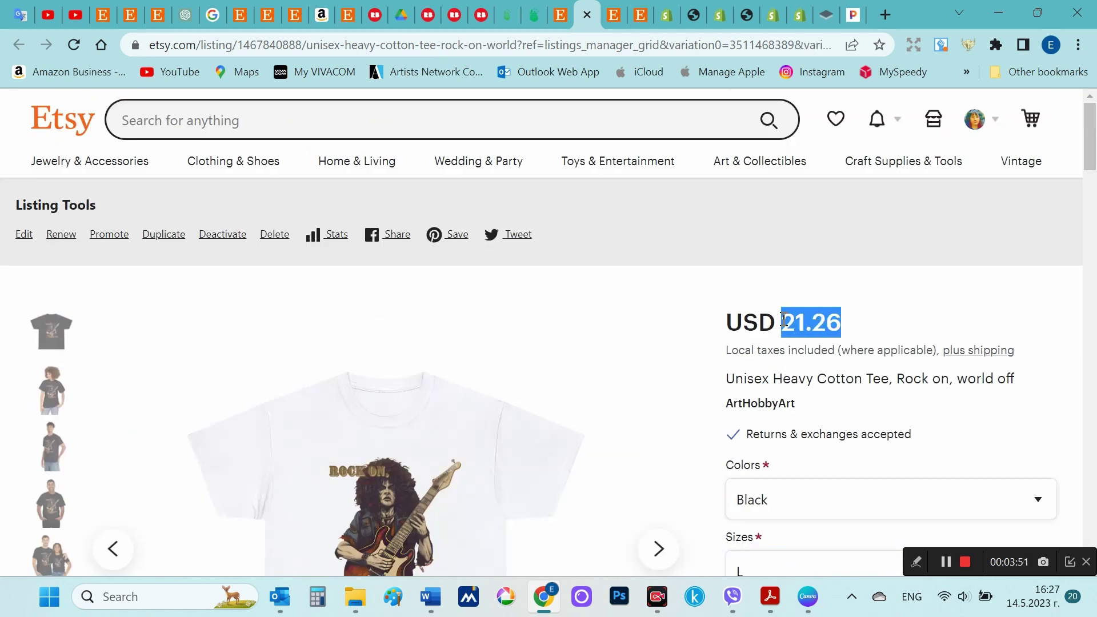
scroll(823, 426, down, 3)
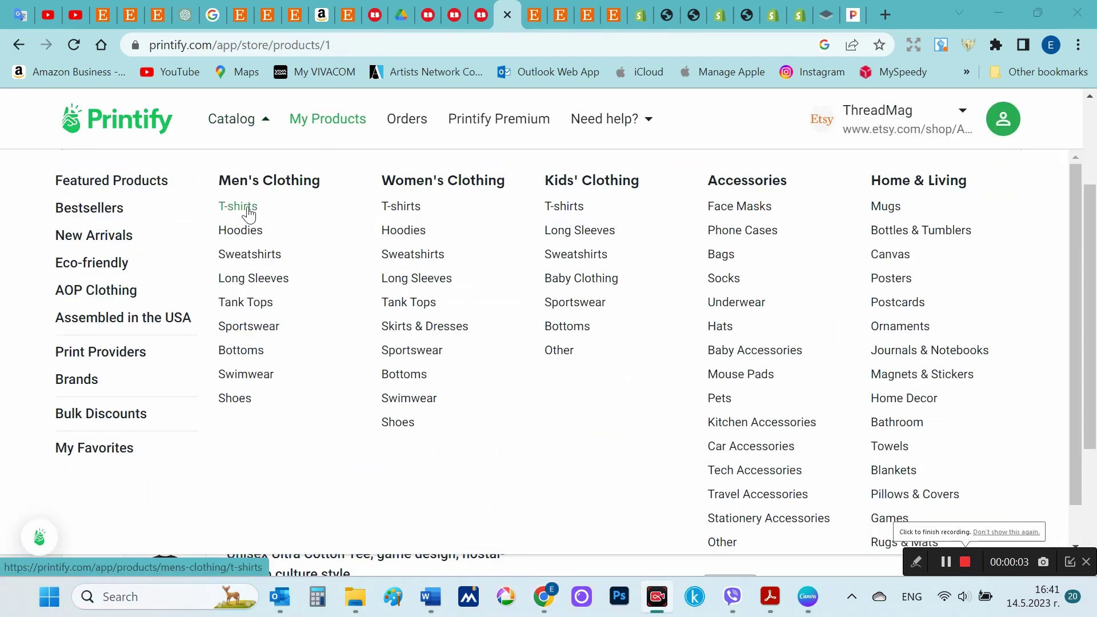
- Start designing the Unisex Heavy Cotton Tee with Monster Digital as the provider
click(245, 208)
click(656, 351)
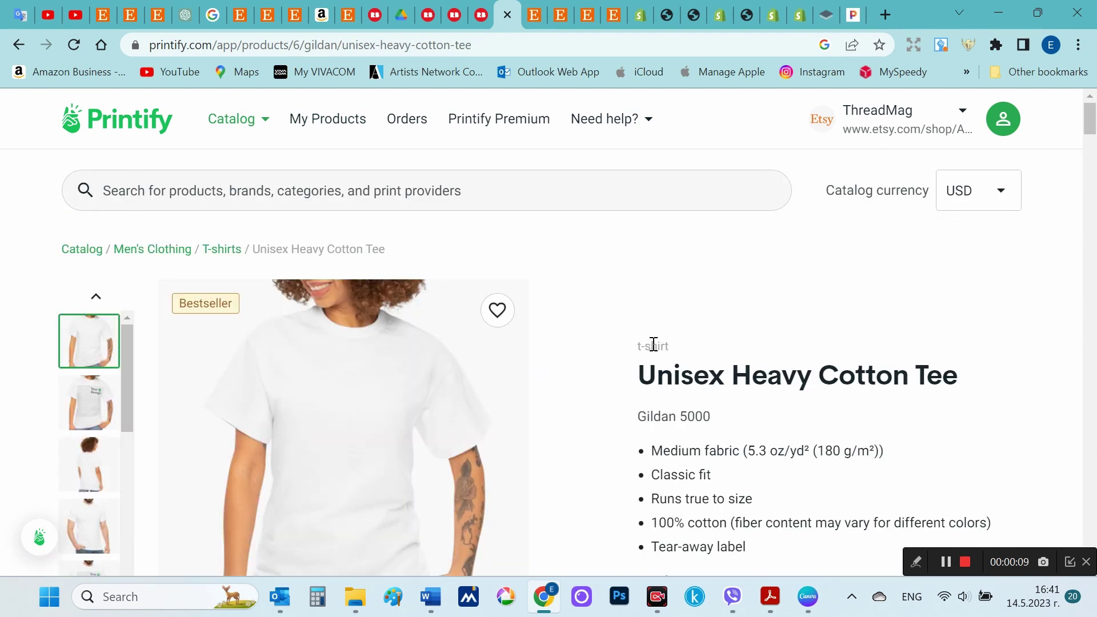
scroll(656, 351, down, 10)
scroll(656, 351, down, 3)
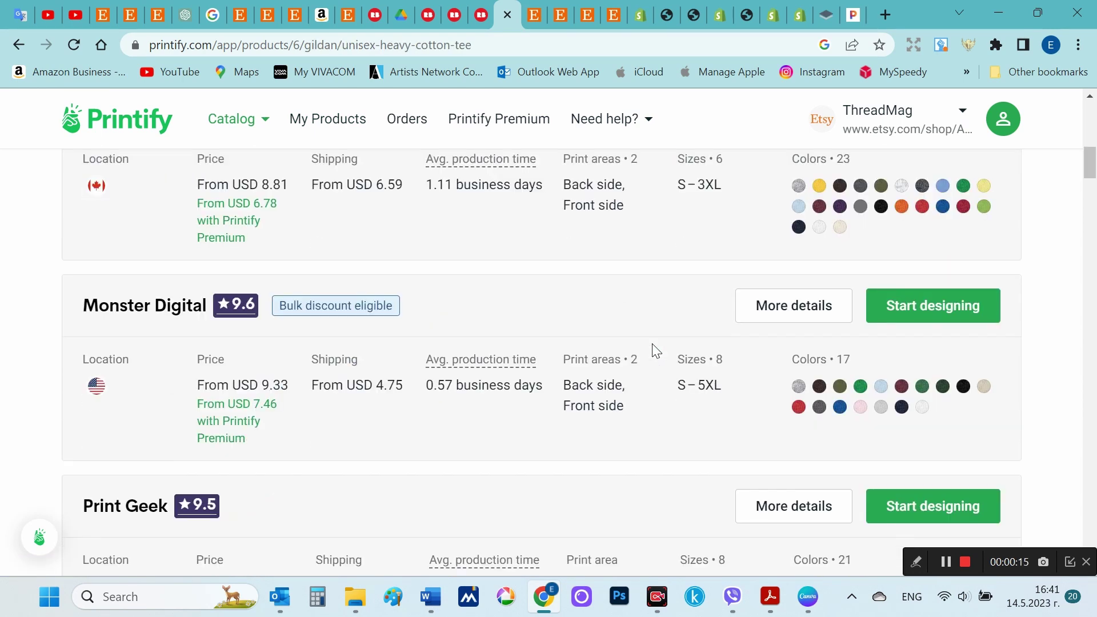
click(923, 231)
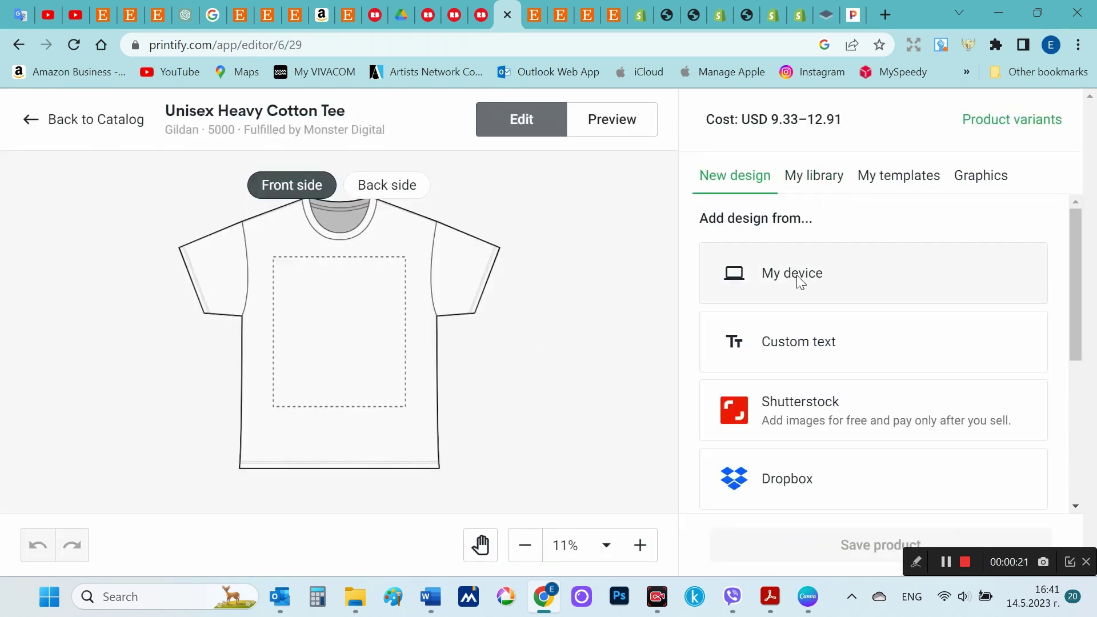
- Upload 1-AI.png to the shirt front and nudge it slightly upward
click(800, 280)
double_click(508, 326)
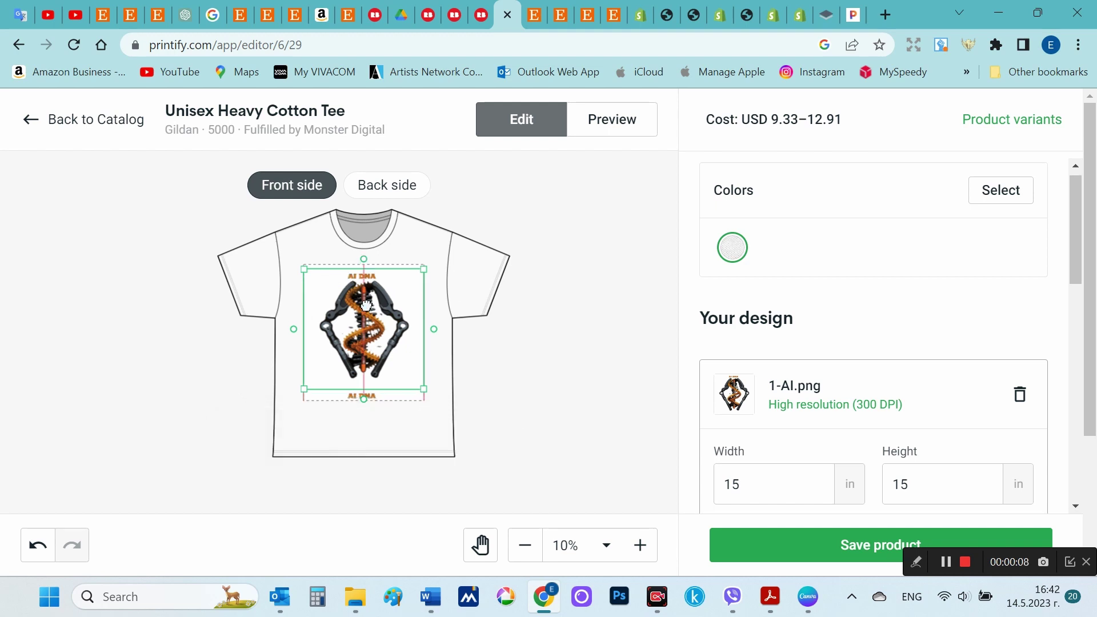
drag(366, 306, 366, 302)
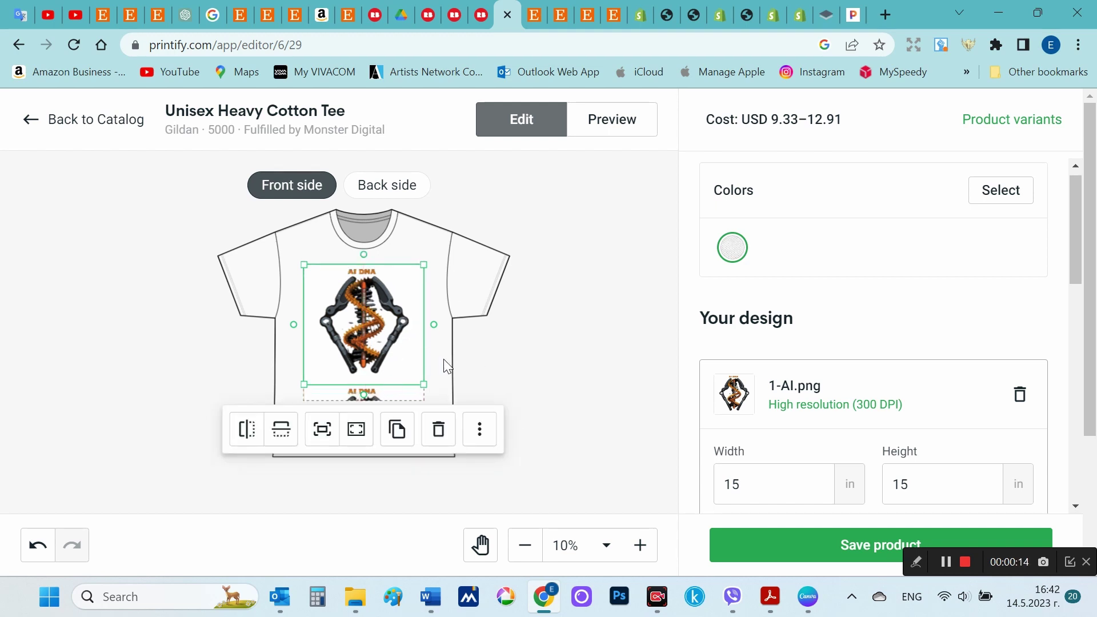
click(524, 368)
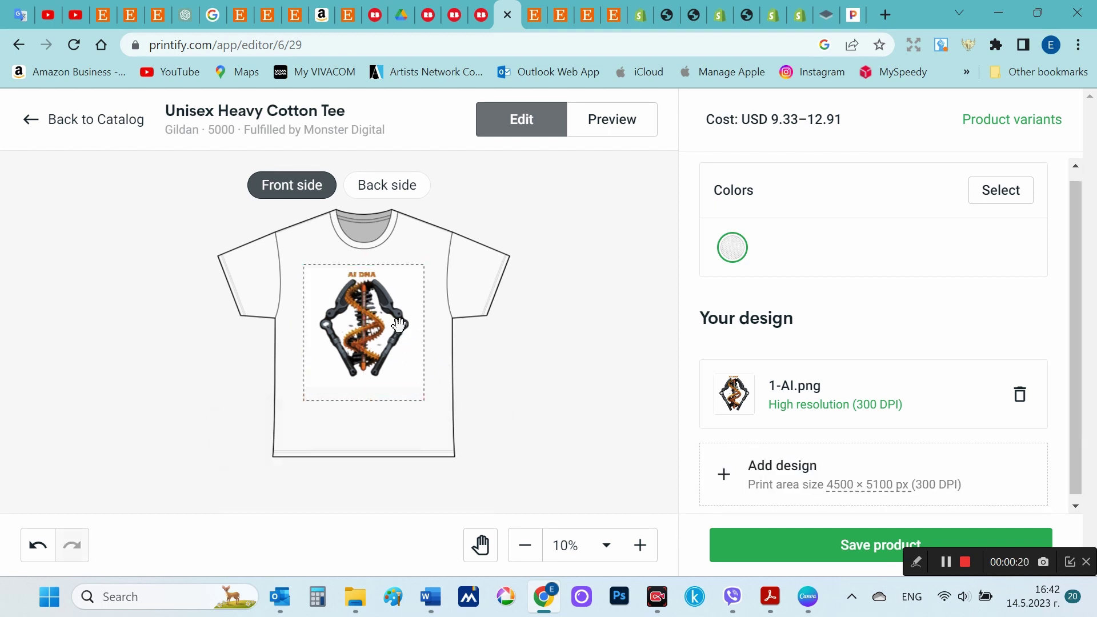
click(997, 201)
click(823, 211)
- Save the designed product
scroll(399, 330, up, 3)
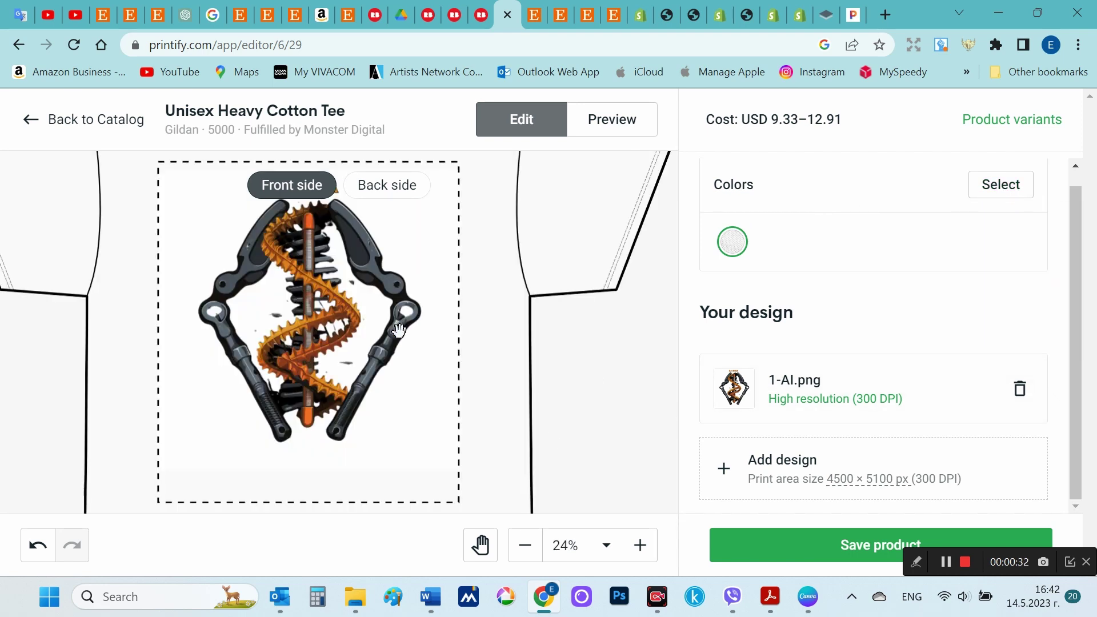
scroll(399, 330, down, 5)
scroll(436, 328, up, 5)
scroll(444, 333, down, 5)
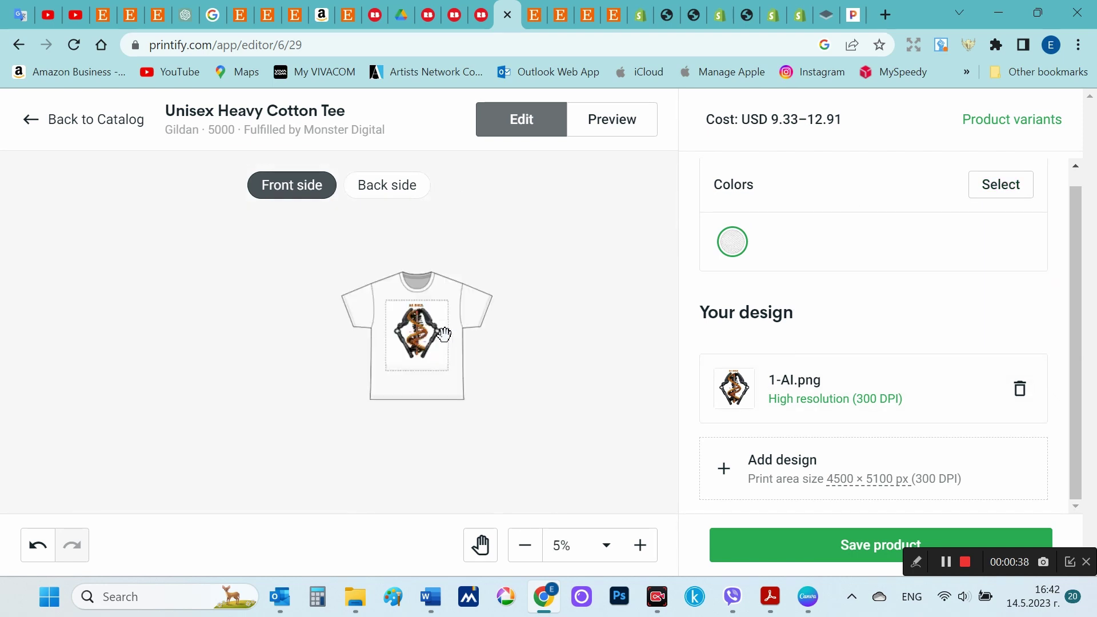
scroll(444, 333, up, 2)
click(856, 548)
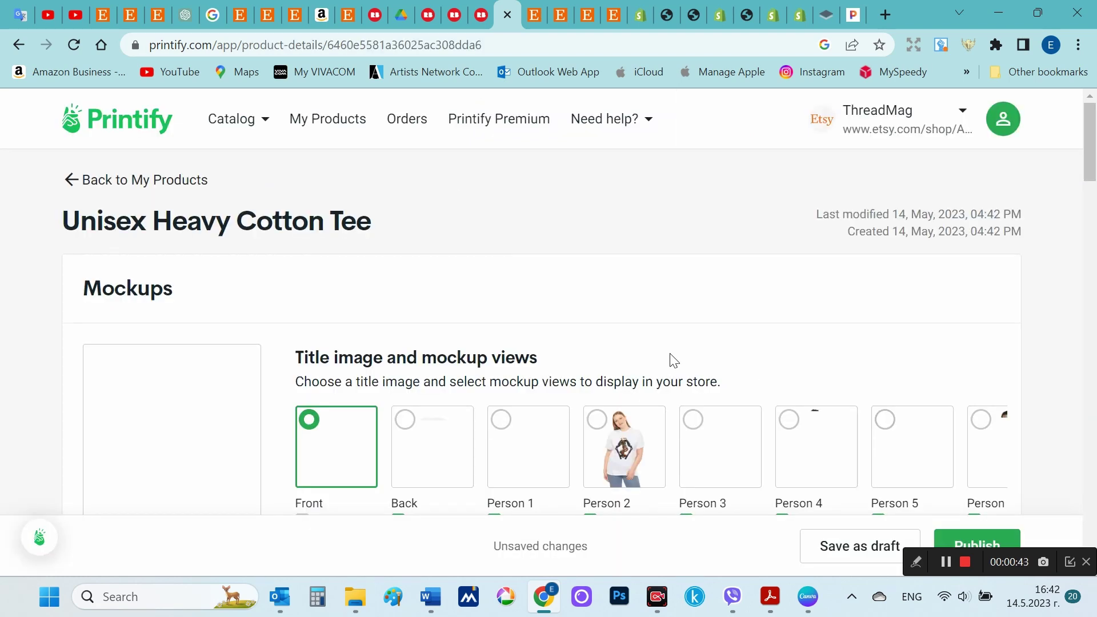
- Make the Person 6 mockup the title image
scroll(680, 400, down, 2)
drag(693, 468, 811, 465)
click(807, 380)
click(991, 366)
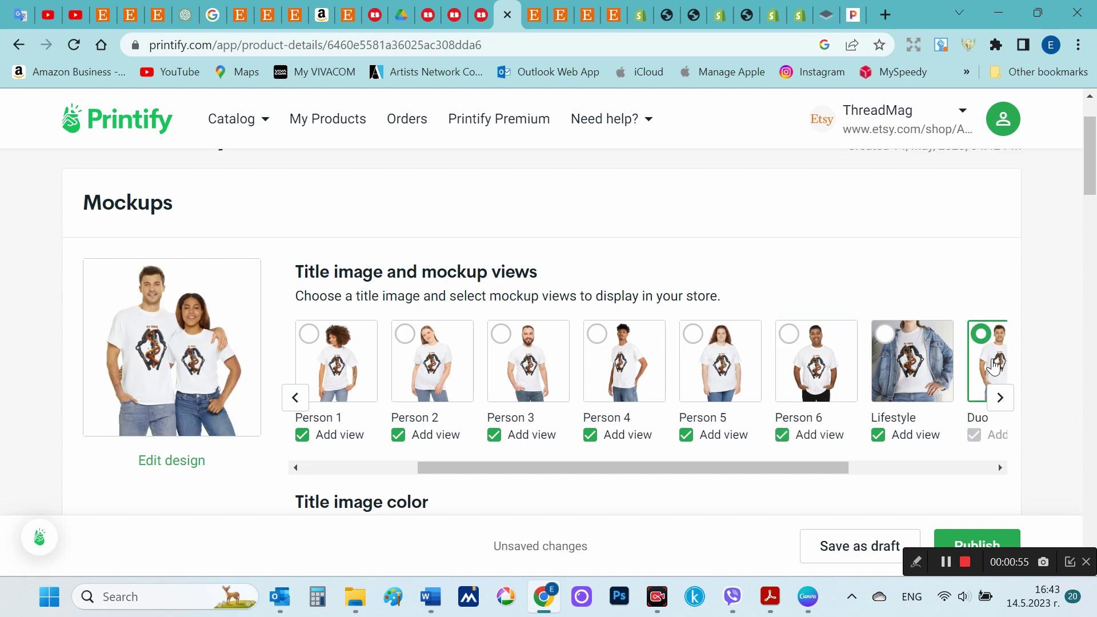
click(651, 391)
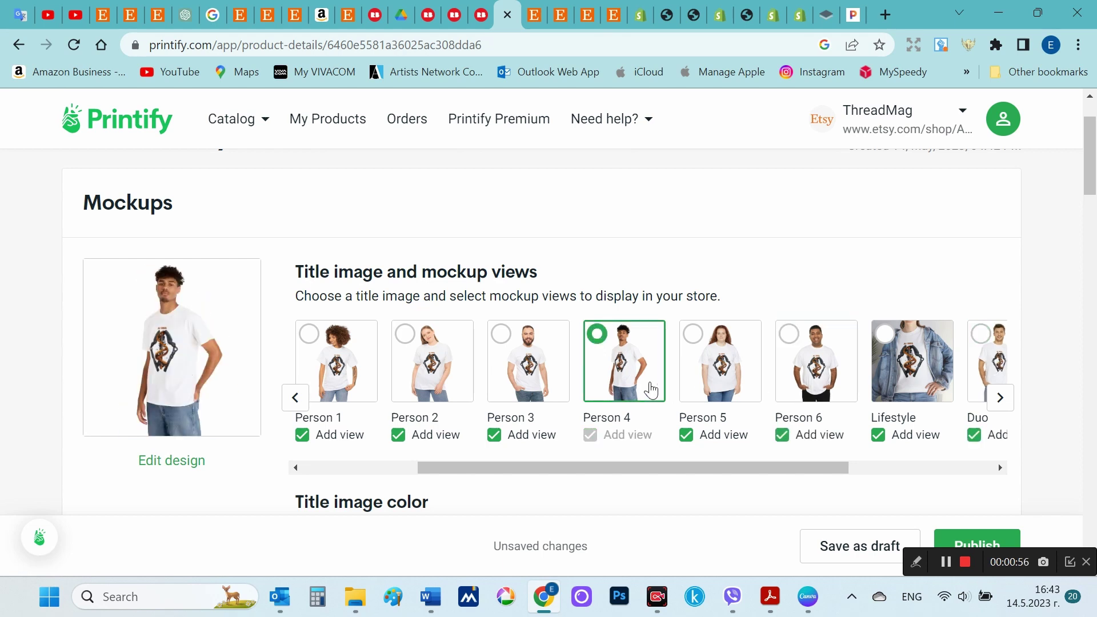
click(807, 378)
- Uncheck the Person 1–5, Lifestyle, Duo and Back mockups from the store listing
scroll(550, 411, down, 1)
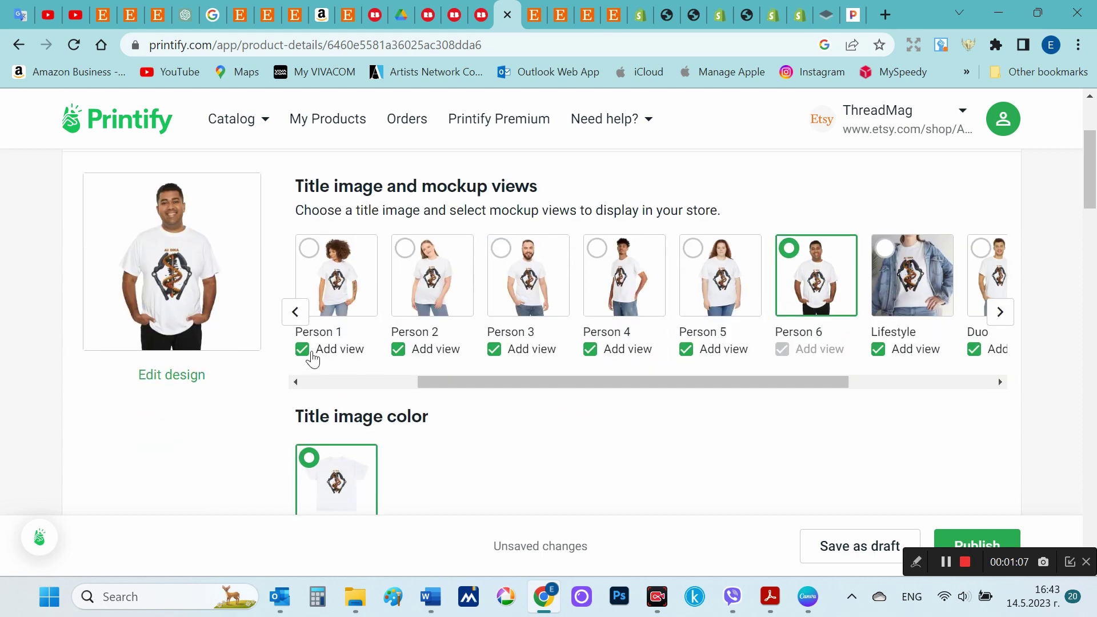
click(303, 349)
click(398, 349)
click(494, 349)
click(590, 349)
click(687, 349)
click(878, 349)
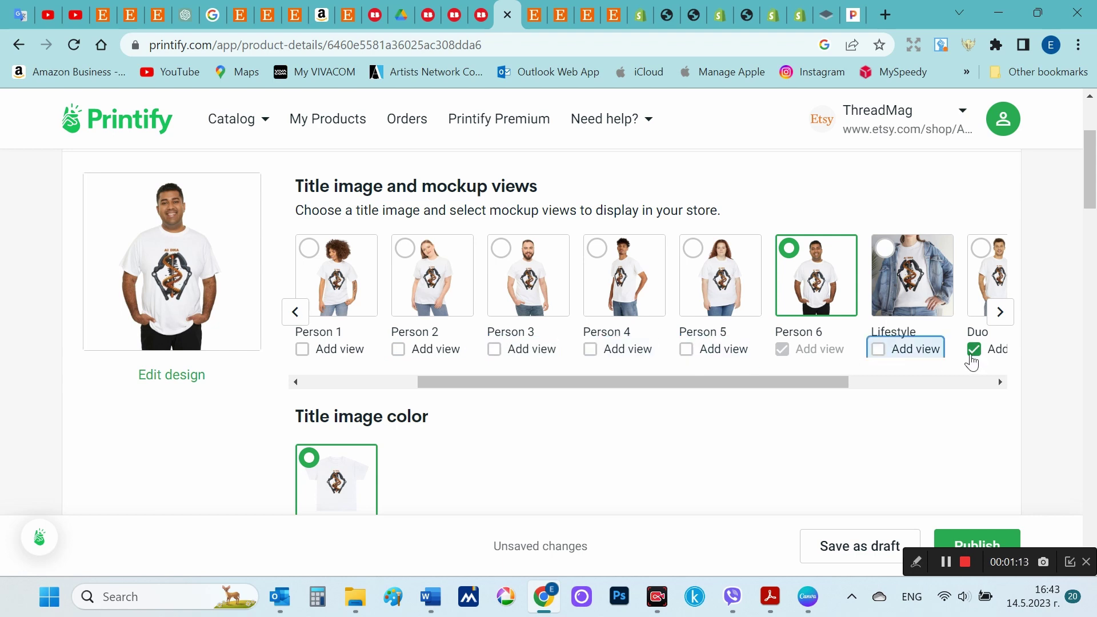
click(975, 349)
drag(810, 380, 656, 379)
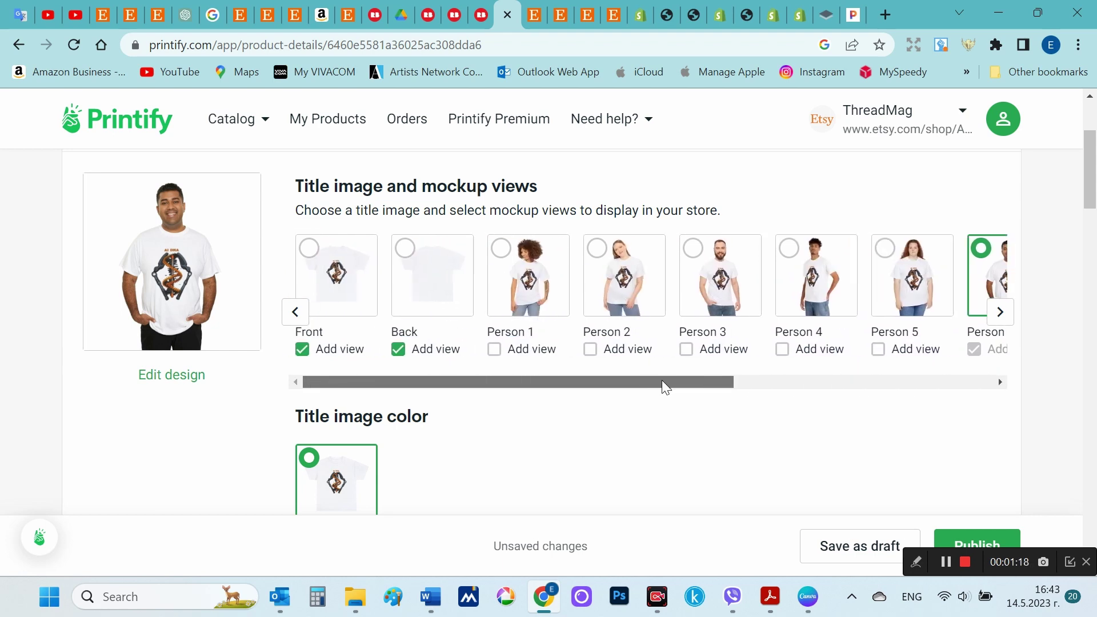
click(399, 349)
drag(586, 375, 621, 399)
- Retitle it 'Unisex Heavy Cotton Tee, AI DNA' and publish to Etsy
scroll(612, 423, down, 8)
click(598, 337)
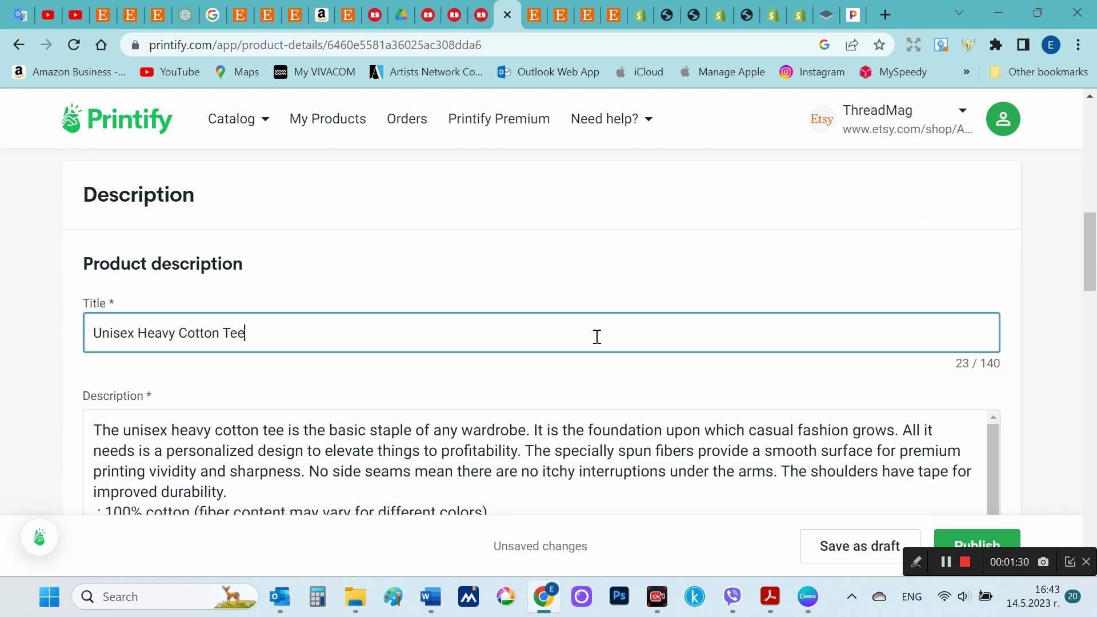
text(, AI DNA)
scroll(628, 446, down, 15)
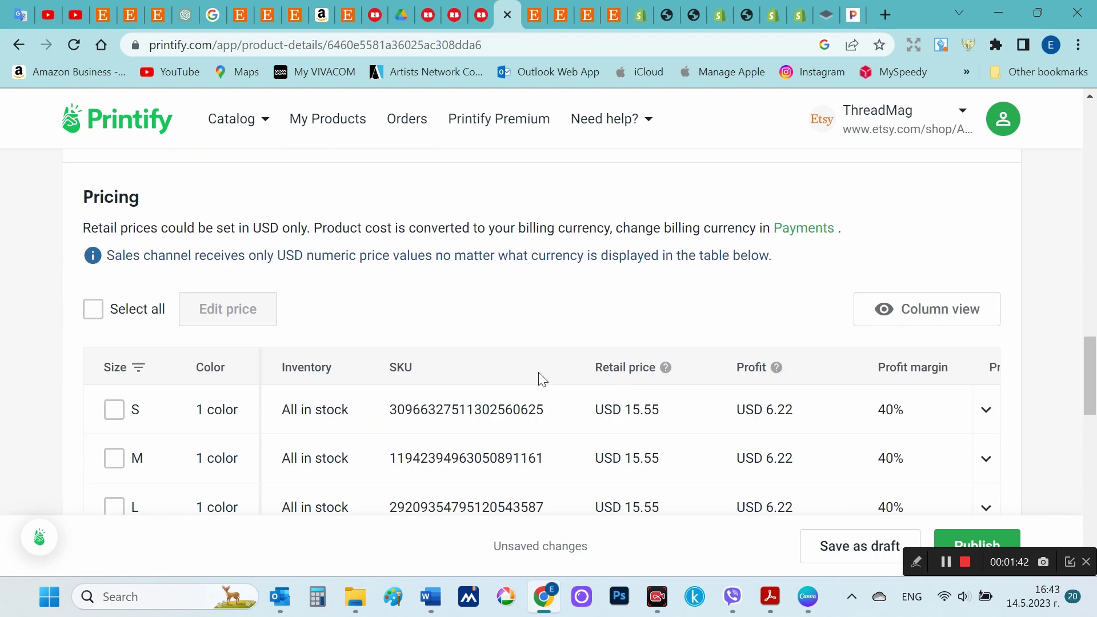
scroll(542, 380, down, 2)
scroll(667, 384, down, 10)
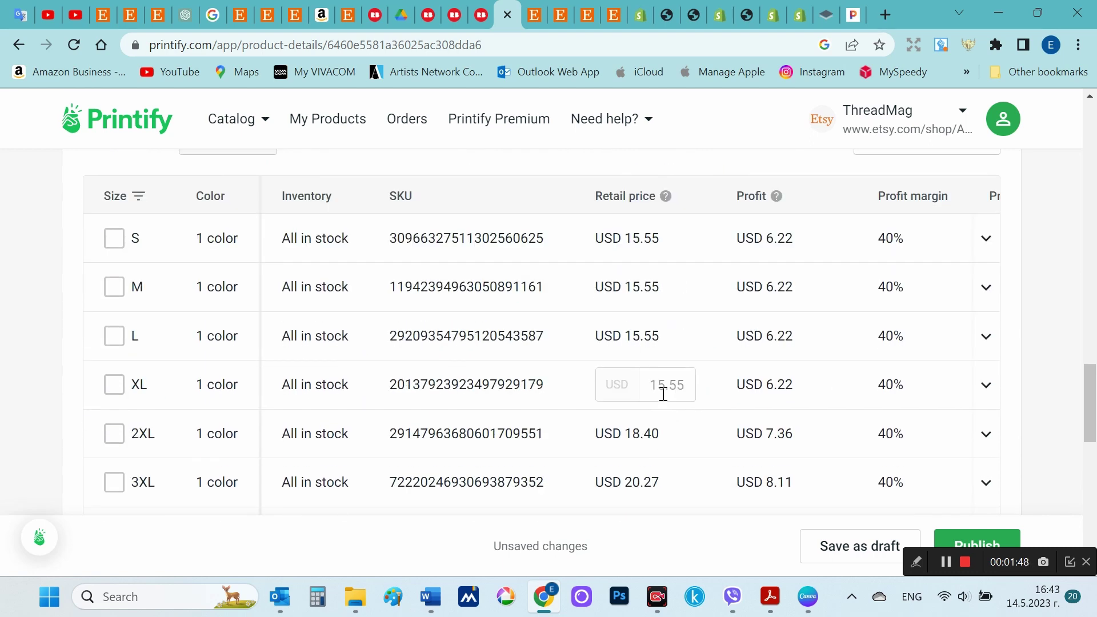
scroll(663, 402, down, 4)
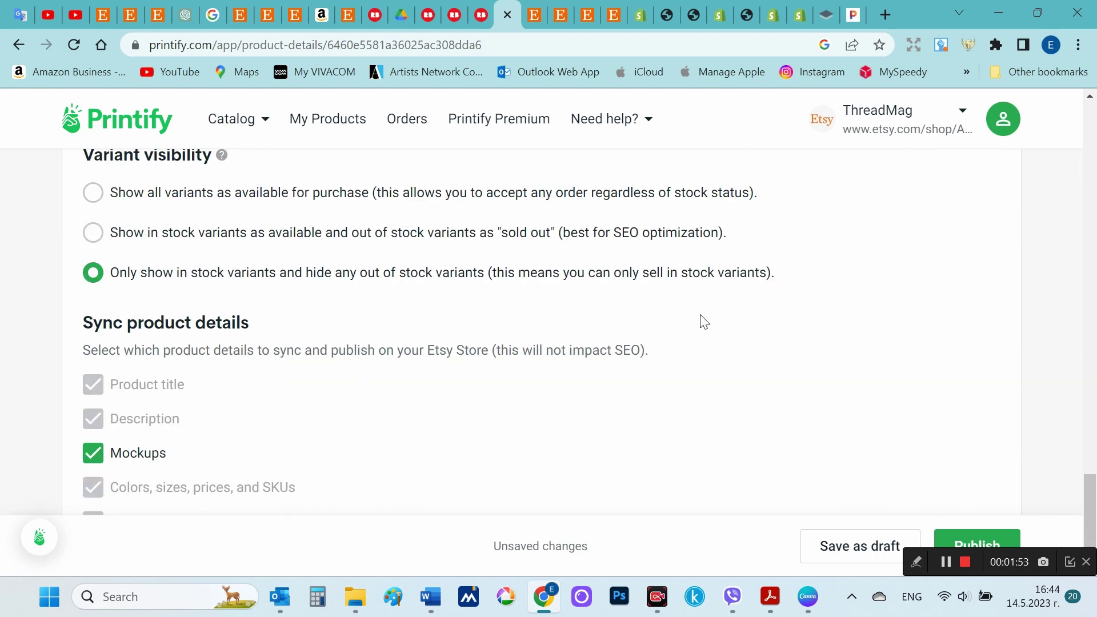
click(978, 540)
scroll(914, 444, down, 4)
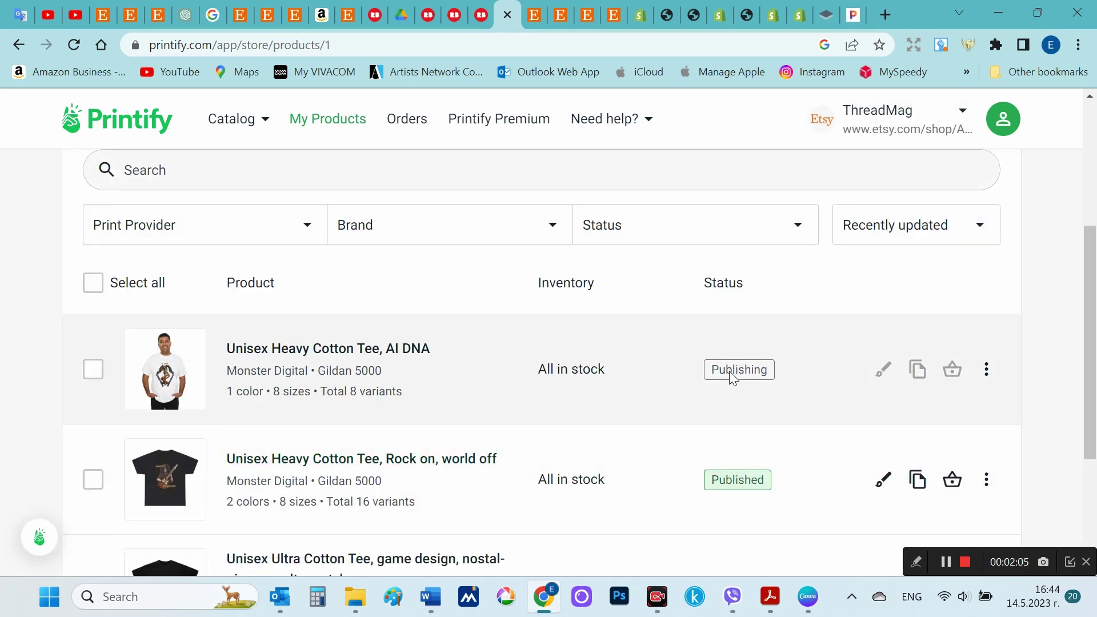
- Select the AI DNA tee and check the Shopify storefront's featured products
click(93, 370)
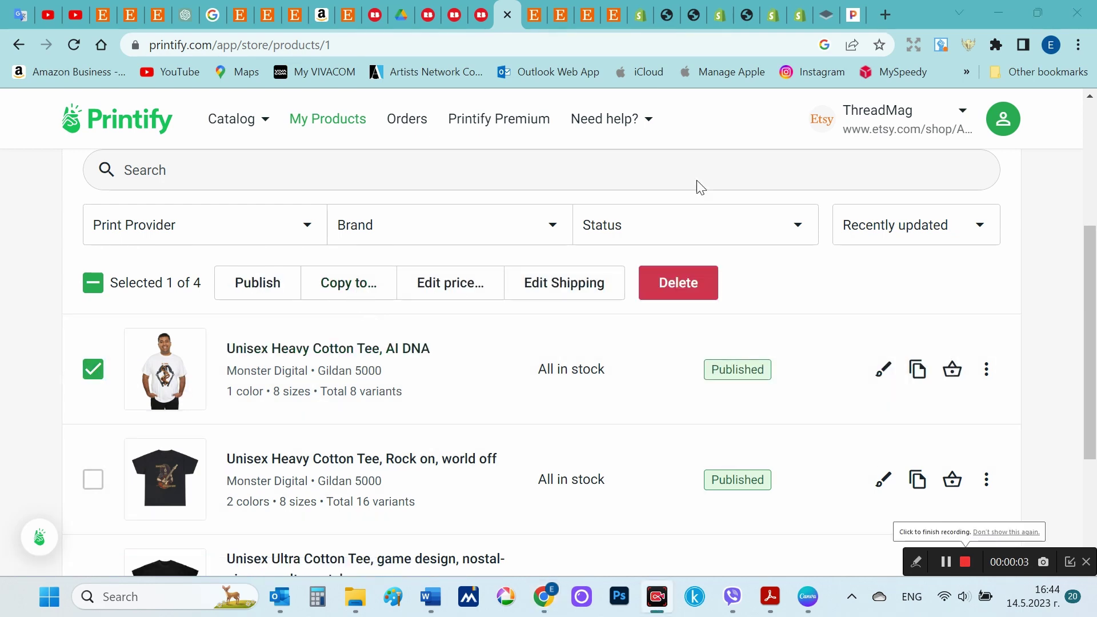
click(662, 17)
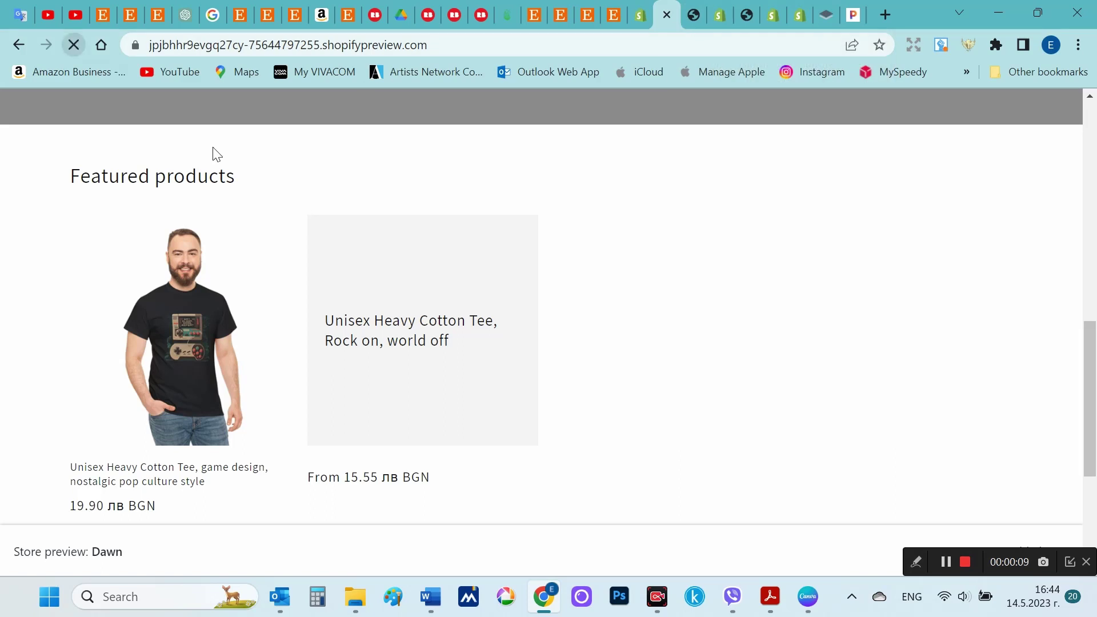
scroll(625, 265, down, 2)
scroll(458, 200, up, 2)
click(74, 46)
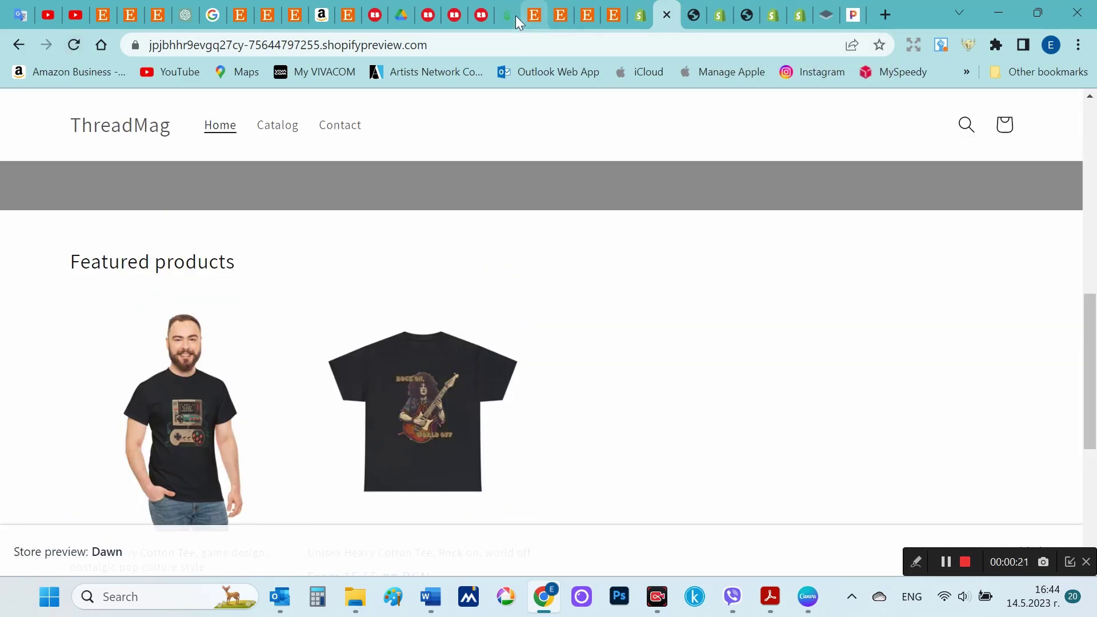
click(508, 16)
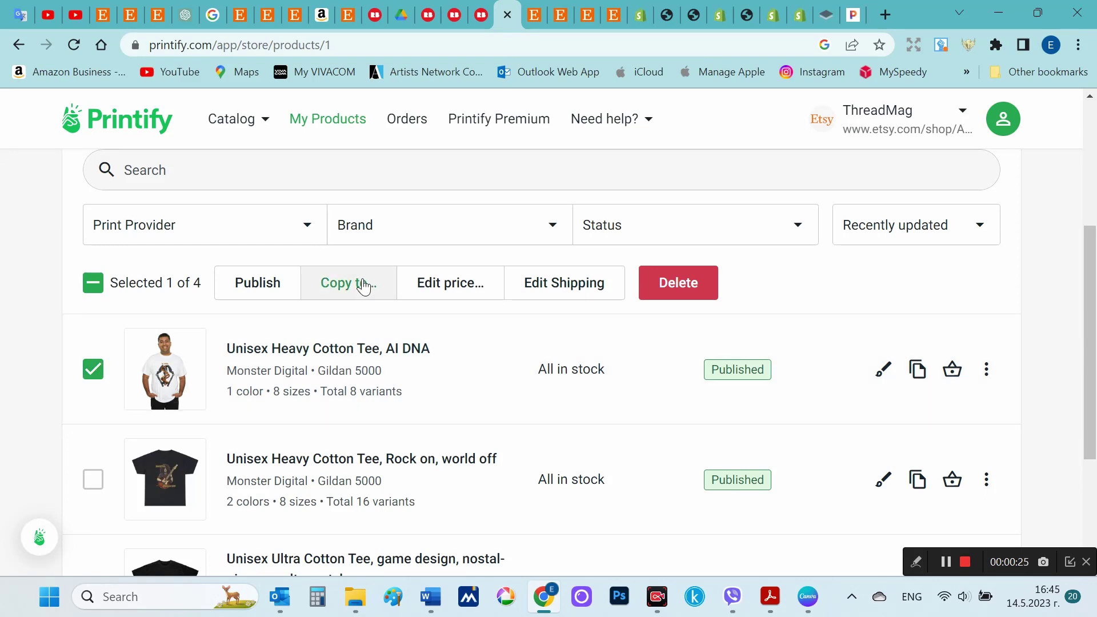
- Copy the AI DNA tee to the ThreadMag Shopify store
click(362, 287)
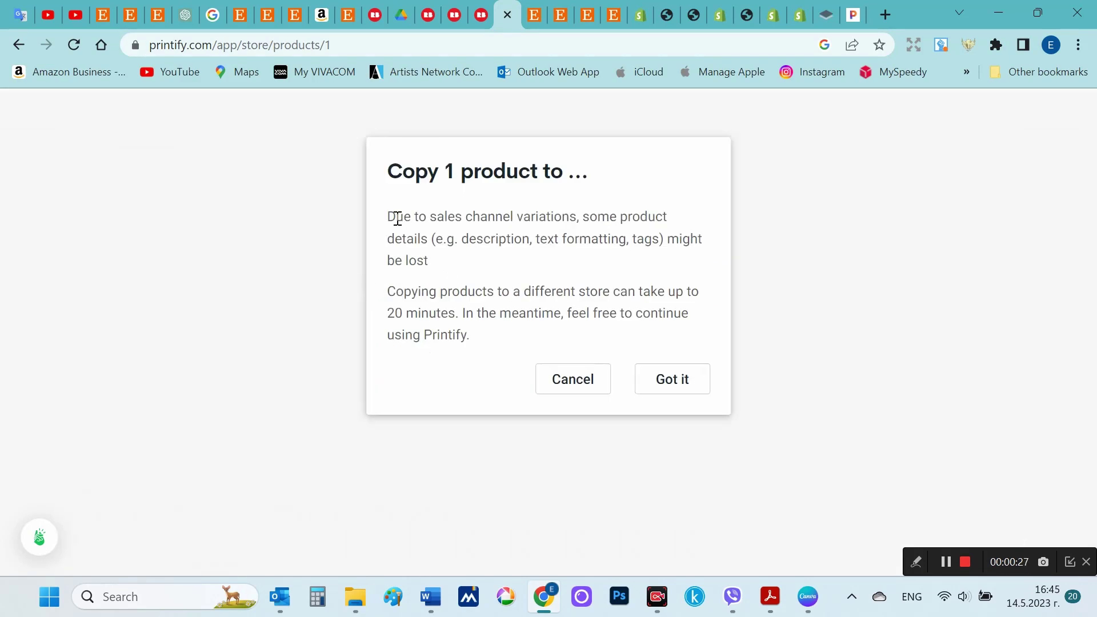
click(672, 380)
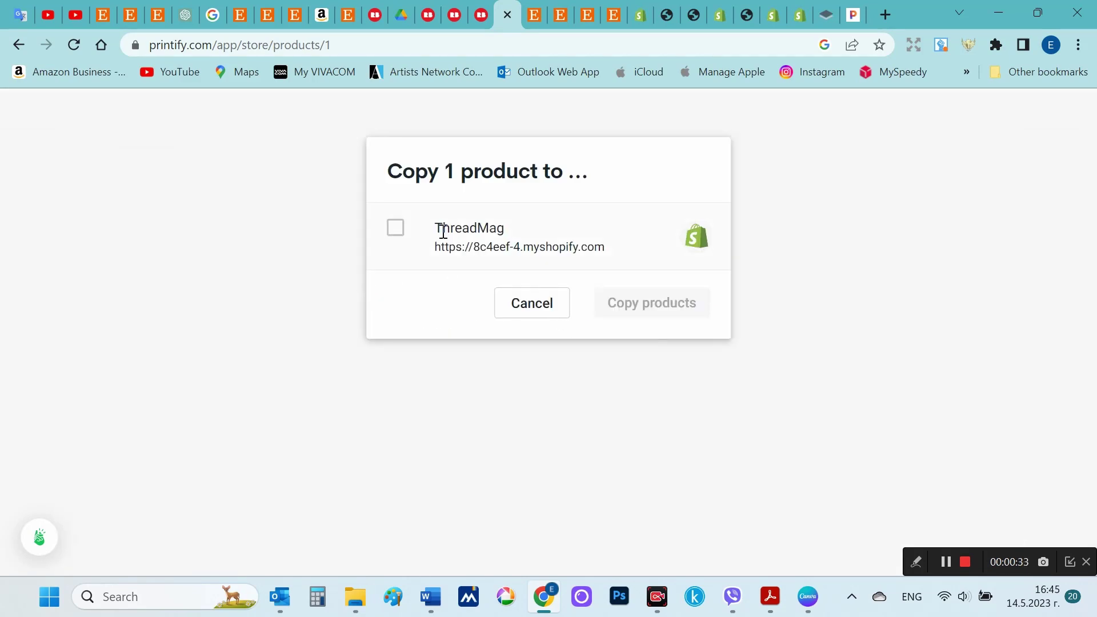
click(396, 228)
click(632, 309)
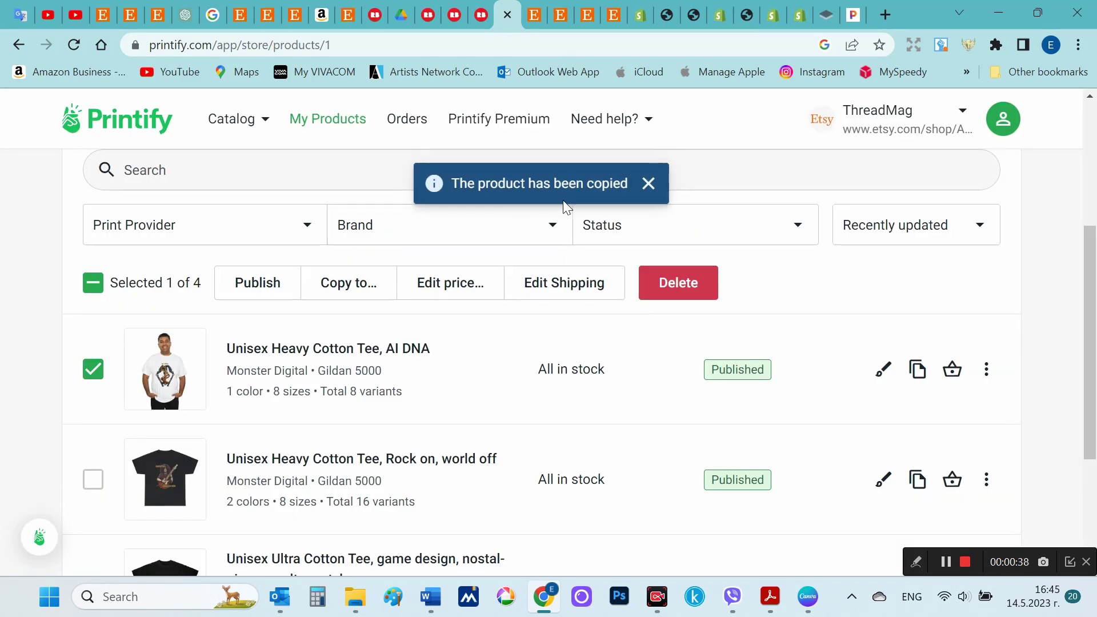
click(666, 15)
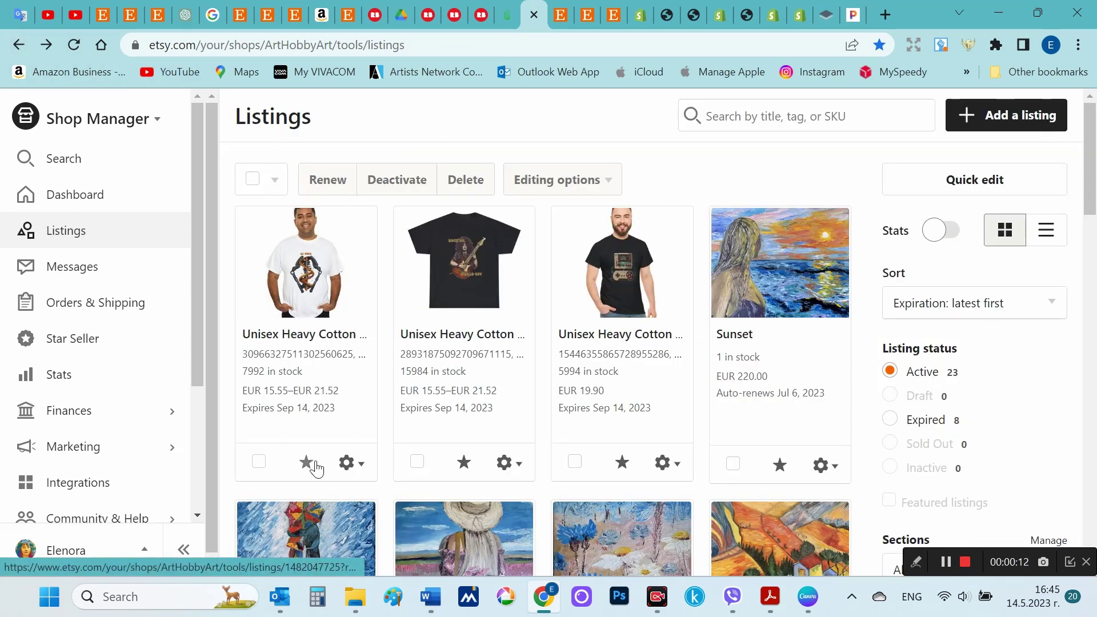
- Open the AI DNA listing live on Etsy and browse its model and flat t-shirt photos
click(360, 466)
click(321, 506)
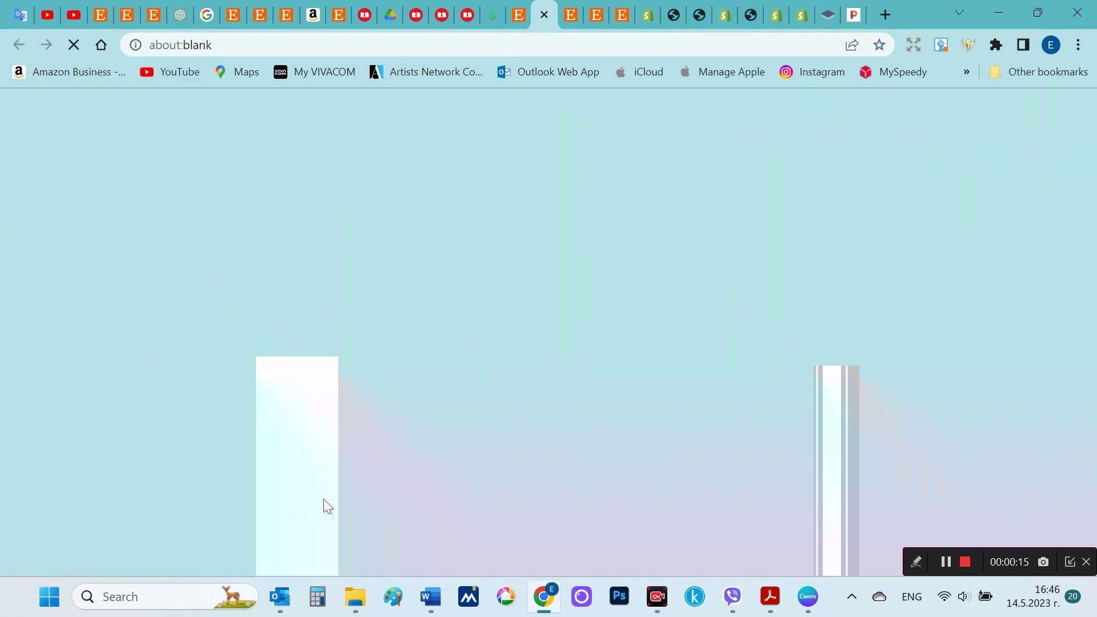
scroll(684, 279, down, 3)
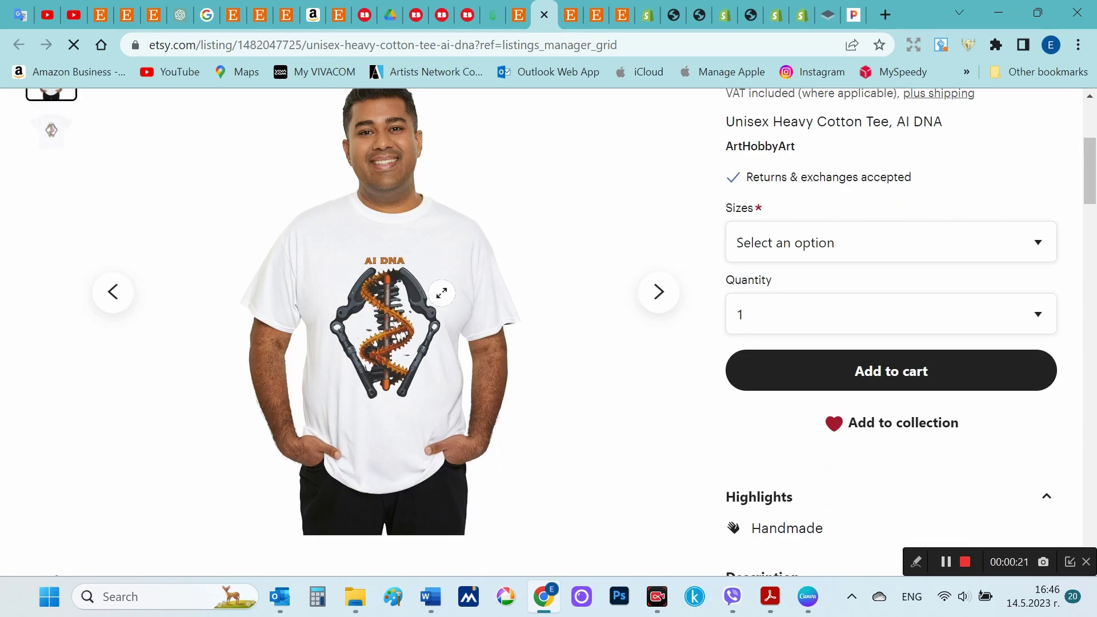
click(403, 292)
click(812, 360)
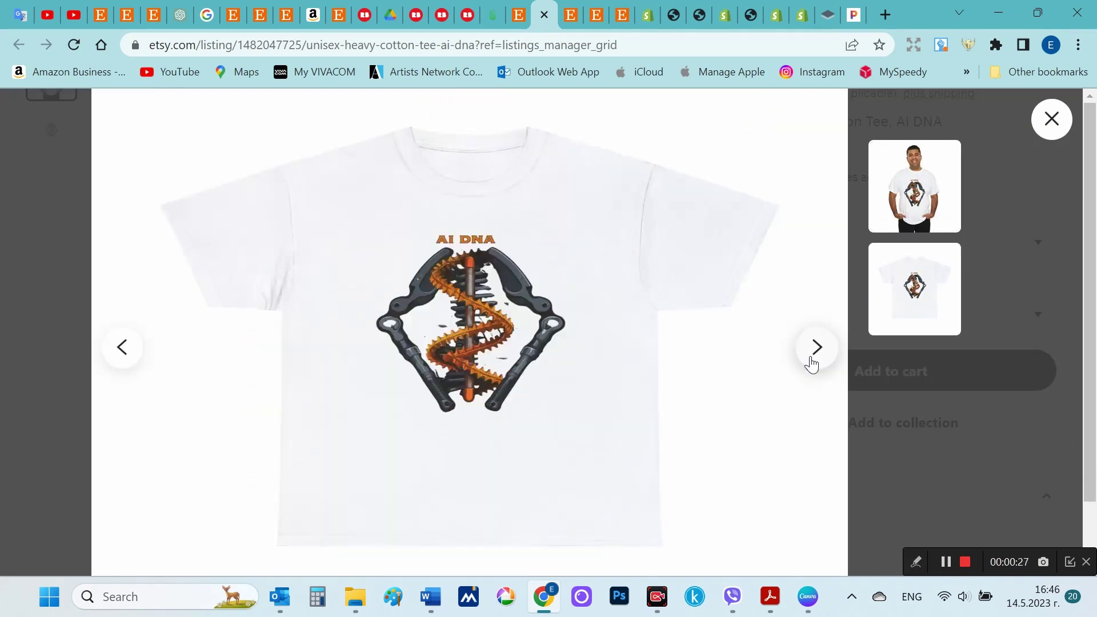
click(812, 360)
click(812, 362)
click(812, 362)
click(1052, 119)
scroll(659, 302, up, 2)
- Switch to the Shopify ThreadMag store and open the AI DNA tee's details
click(494, 18)
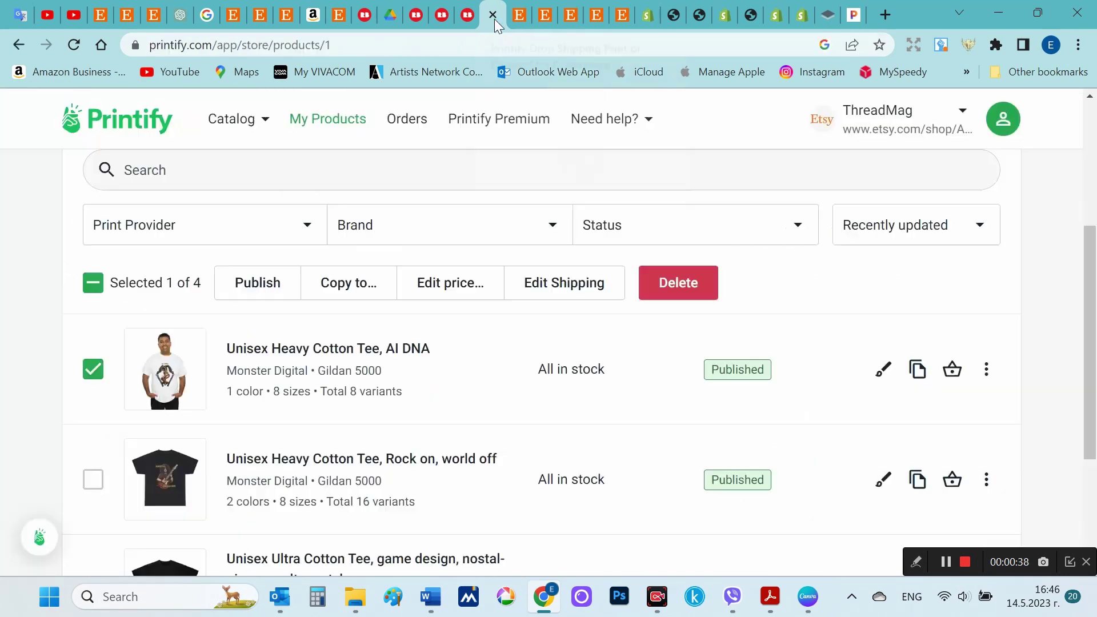
click(875, 129)
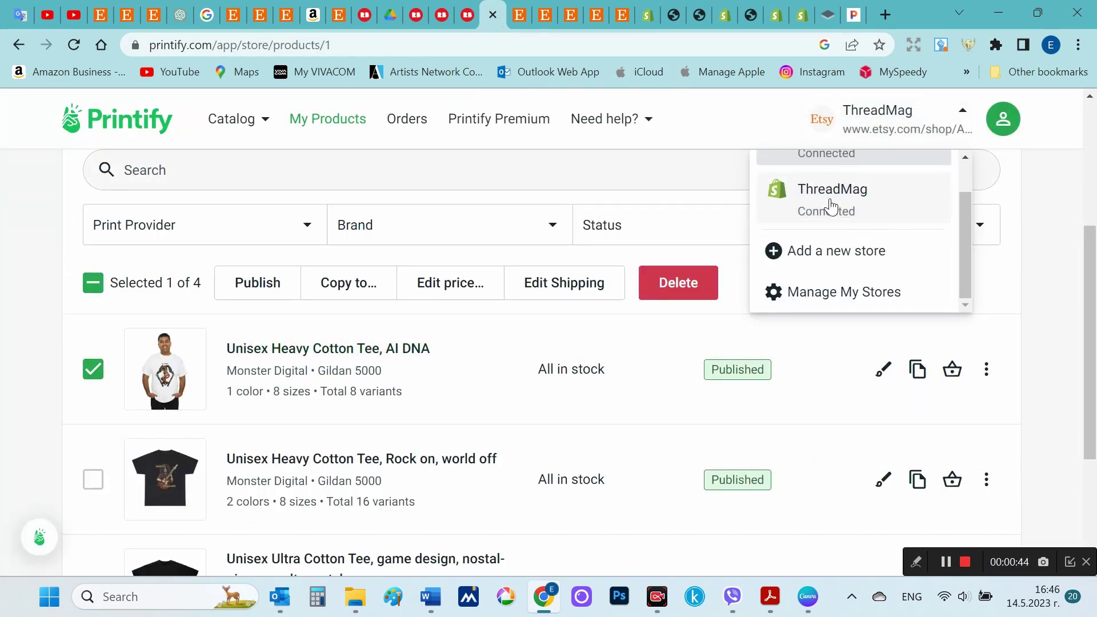
click(832, 197)
scroll(279, 284, down, 1)
click(300, 271)
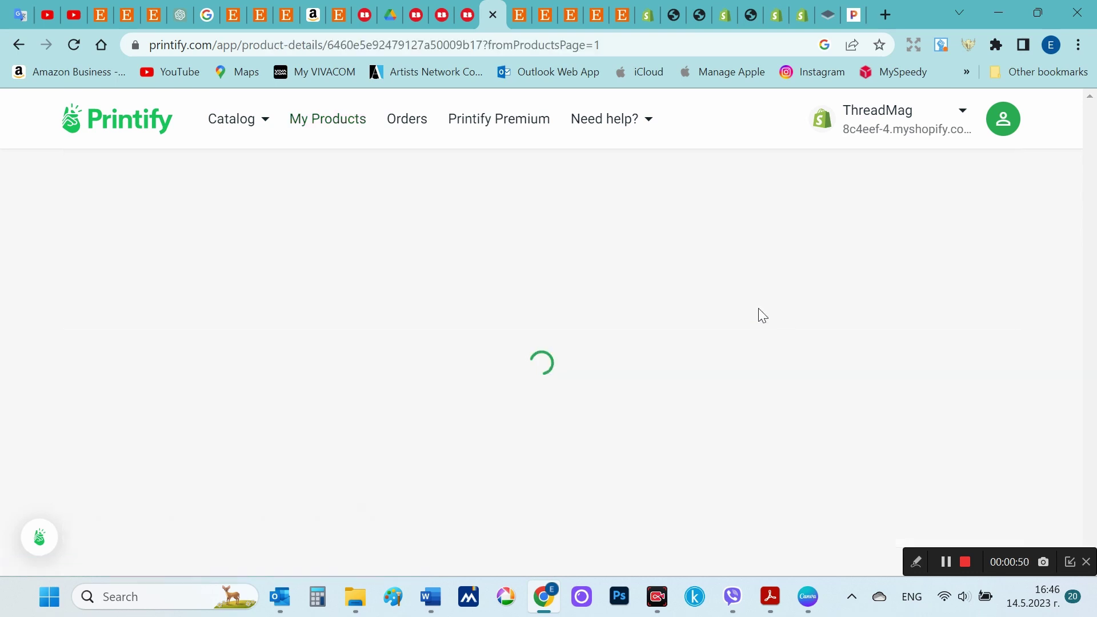
scroll(741, 320, down, 1)
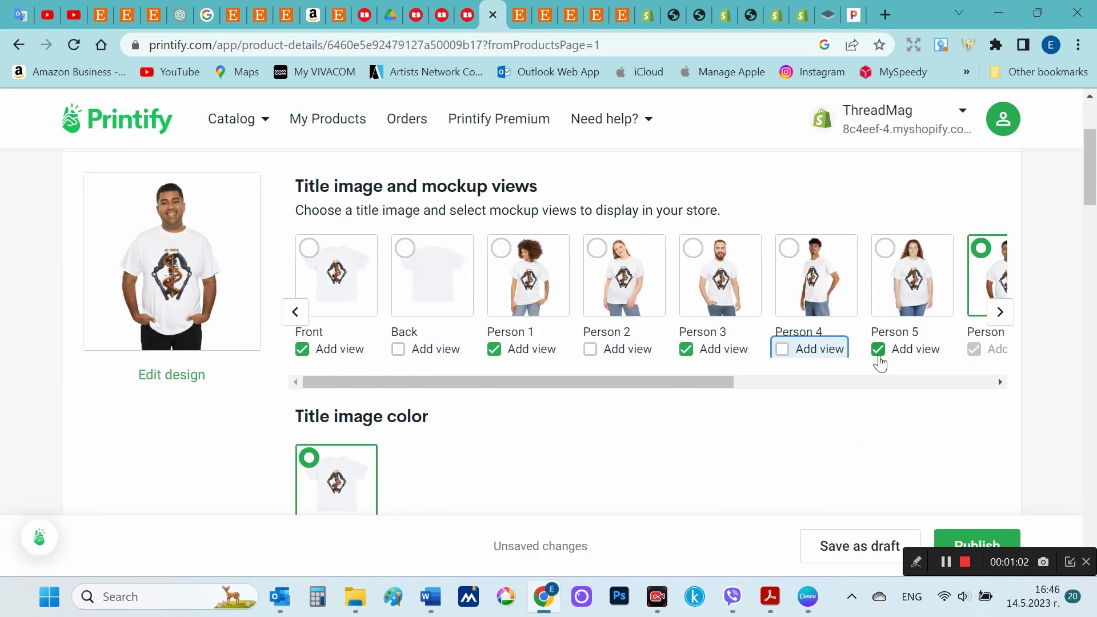
- Make the Person 1 mockup the title image
drag(651, 382, 573, 392)
click(406, 248)
scroll(603, 384, right, 4)
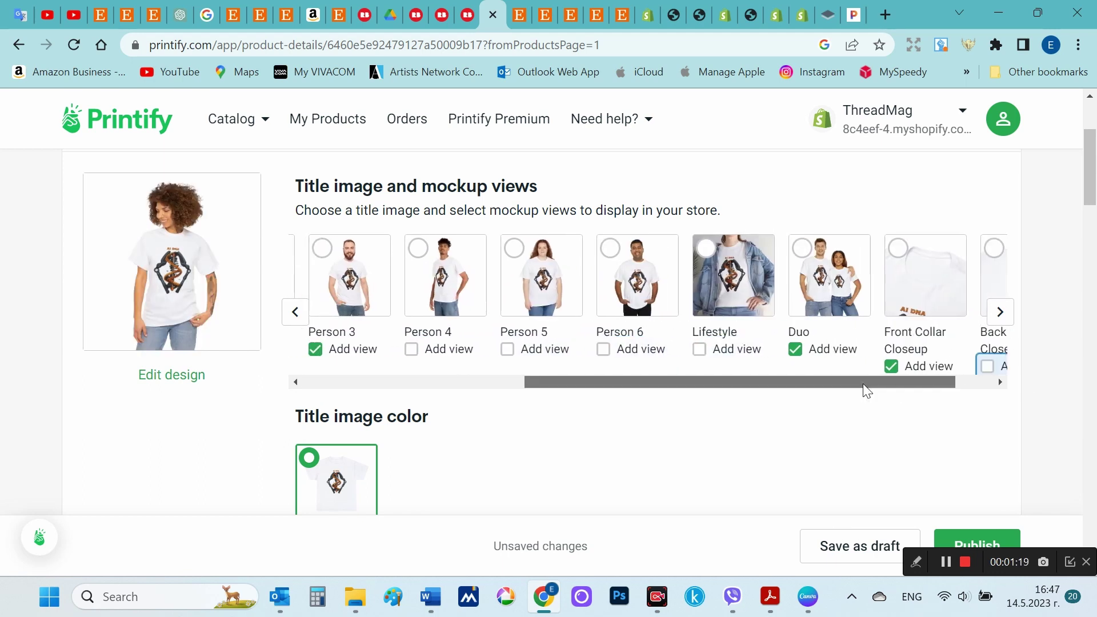
scroll(865, 383, left, 4)
scroll(487, 318, down, 9)
scroll(488, 318, down, 3)
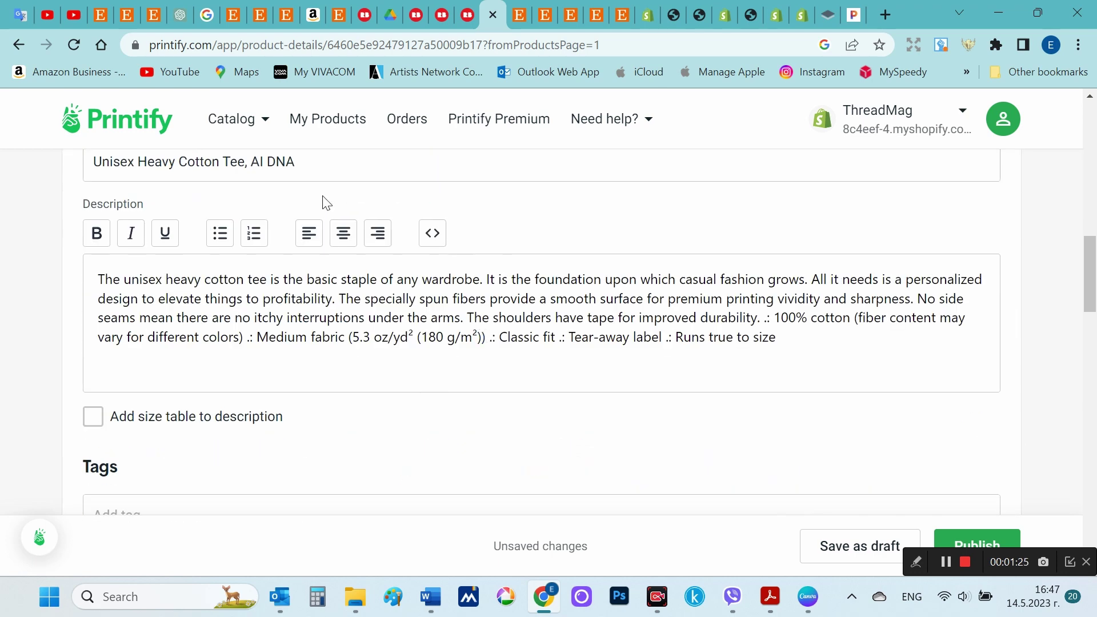
scroll(294, 324, down, 5)
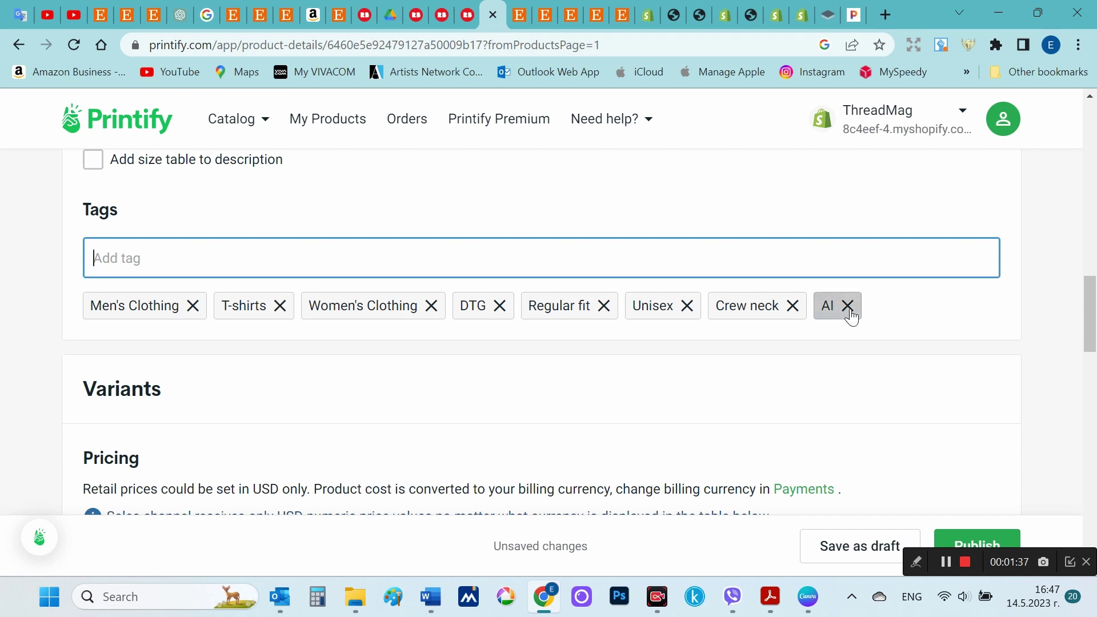
scroll(776, 298, down, 15)
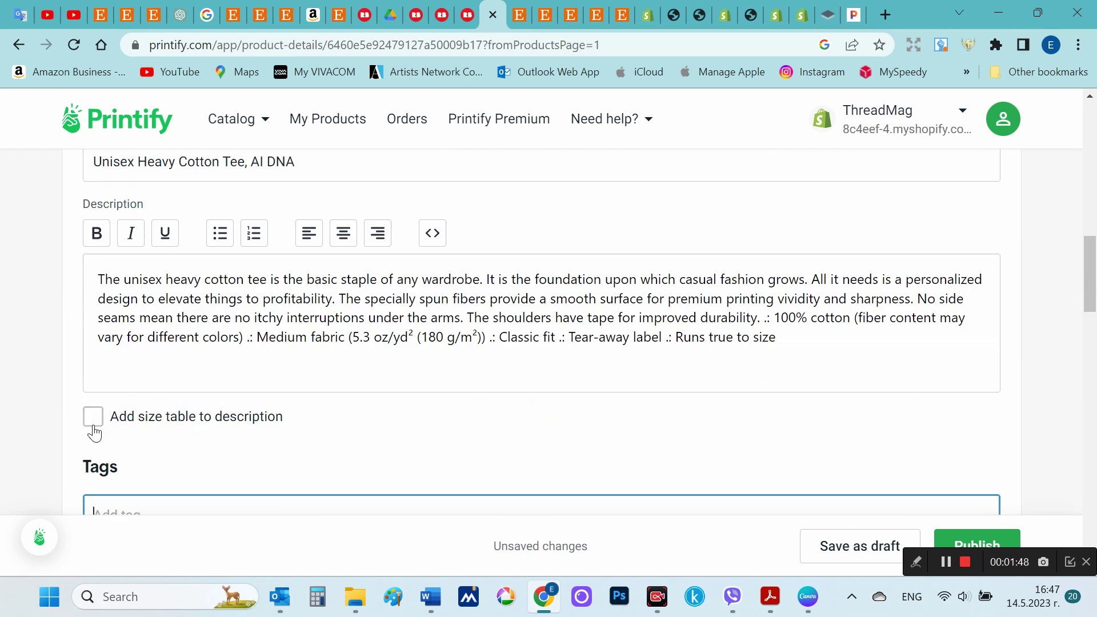
- Add a size table to the product description
click(94, 417)
scroll(583, 348, down, 6)
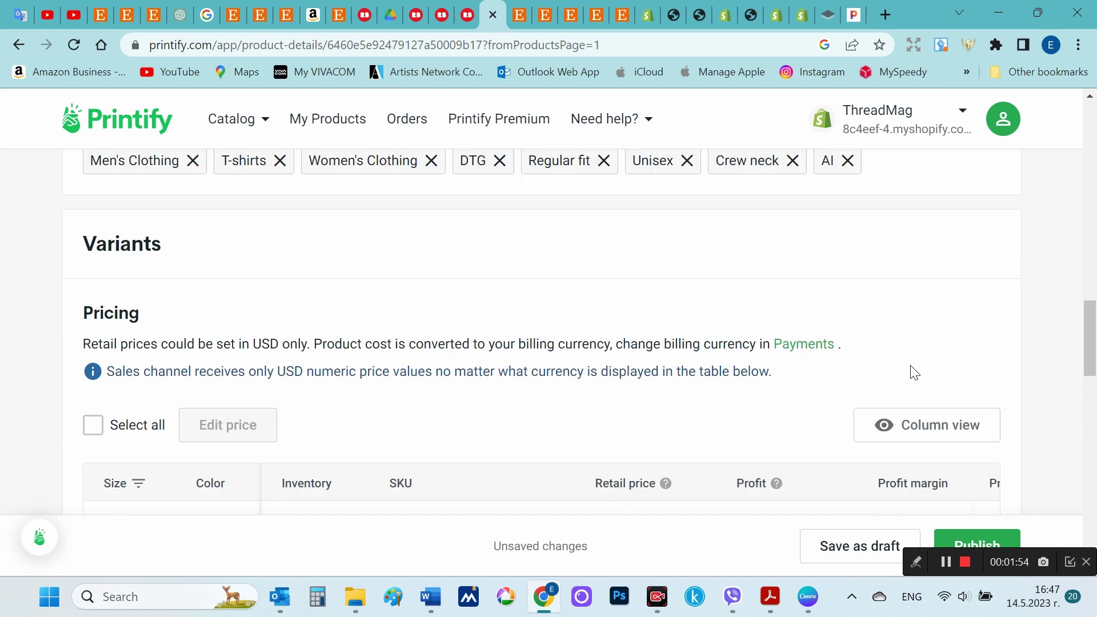
scroll(902, 364, down, 1)
scroll(851, 352, up, 4)
scroll(680, 342, down, 2)
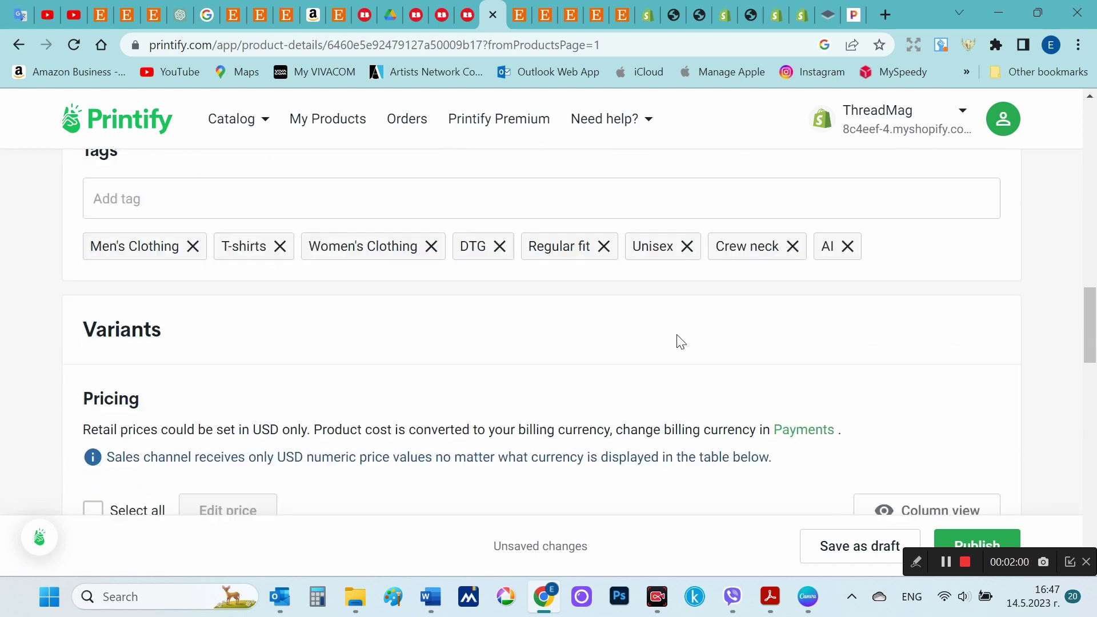
scroll(680, 342, down, 20)
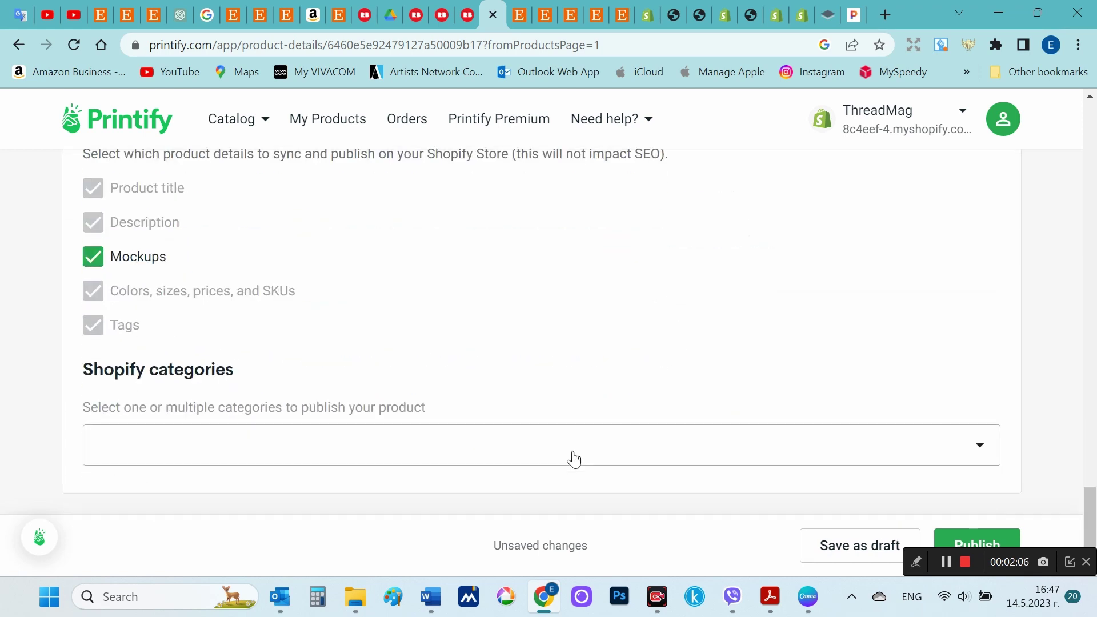
- Put the tee in the Home page category and publish it to Shopify
click(574, 459)
click(381, 489)
click(977, 543)
scroll(798, 471, down, 4)
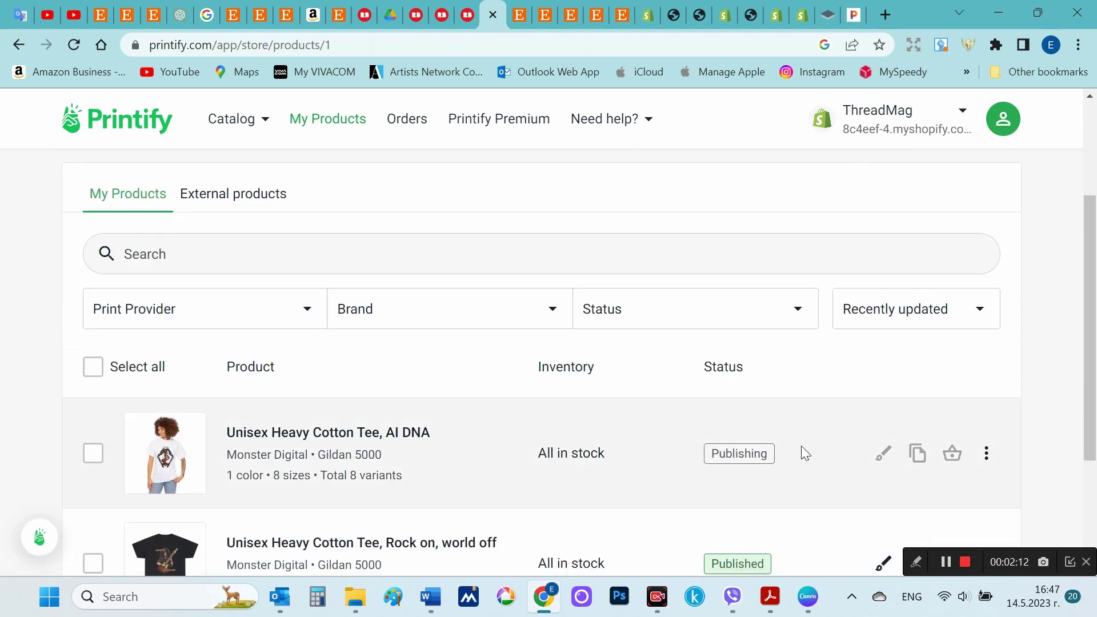
scroll(778, 372, down, 2)
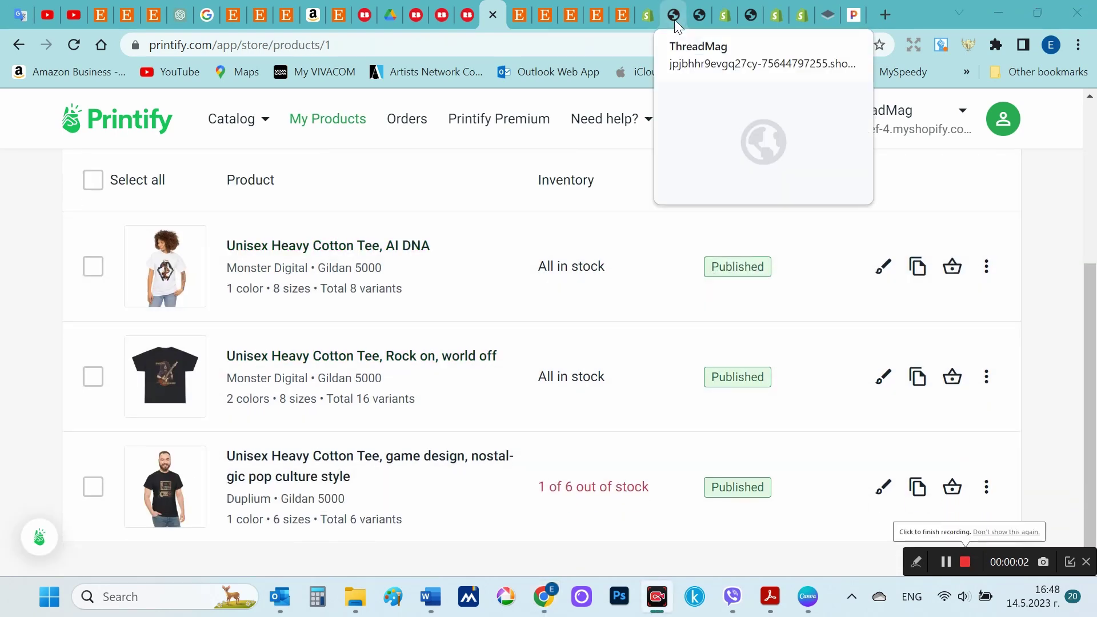
click(675, 23)
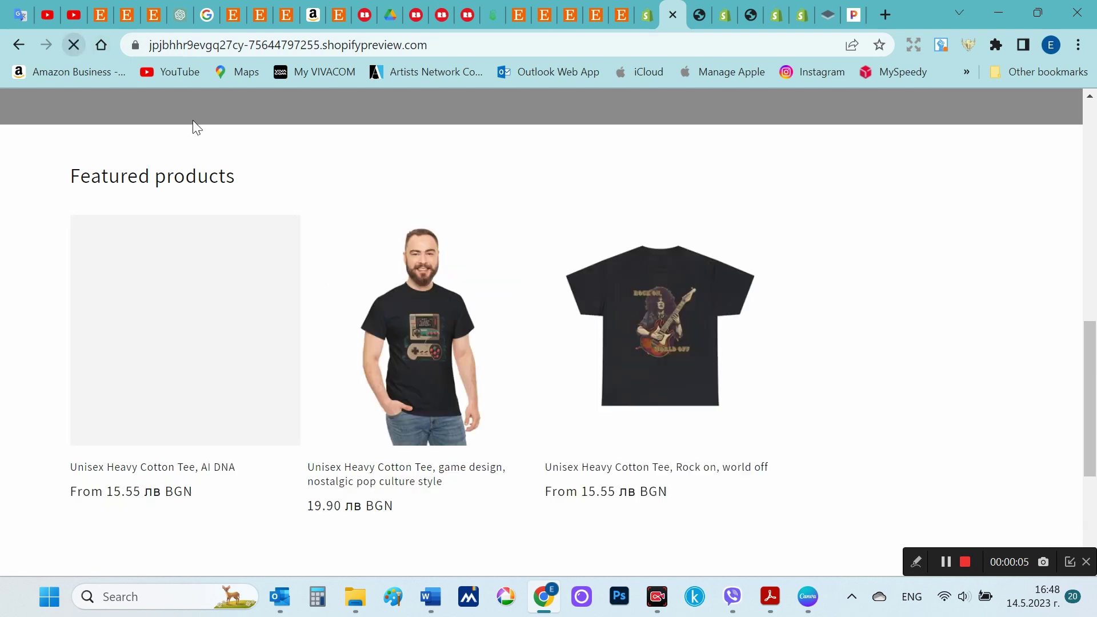
- Open the AI DNA tee from Featured products and scroll through its photos, size table and description
scroll(660, 266, up, 1)
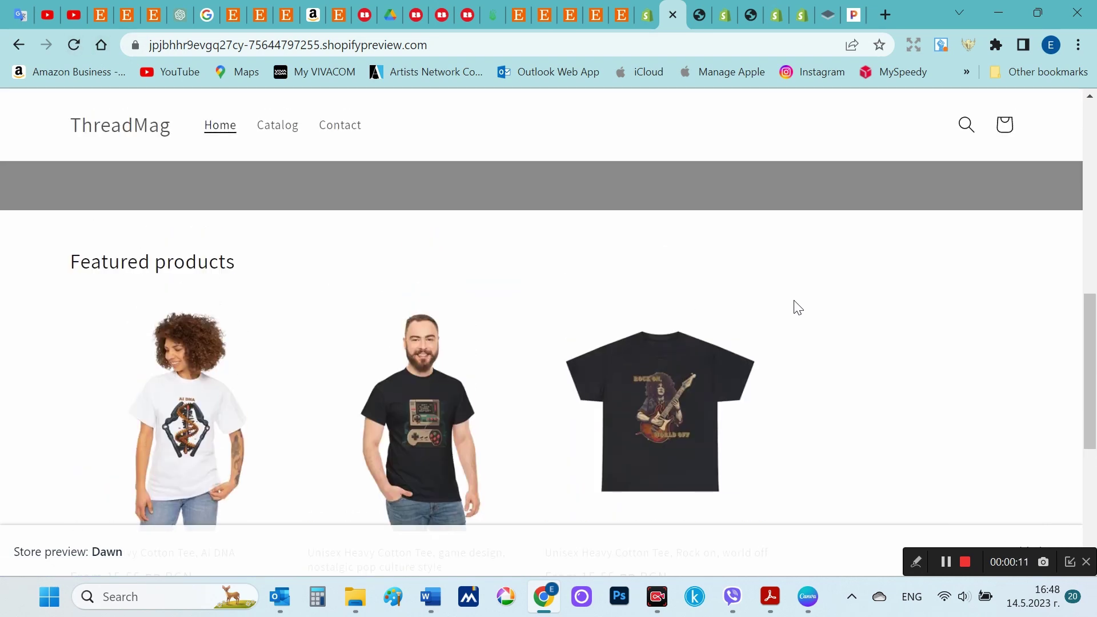
scroll(1089, 357, down, 1)
click(188, 400)
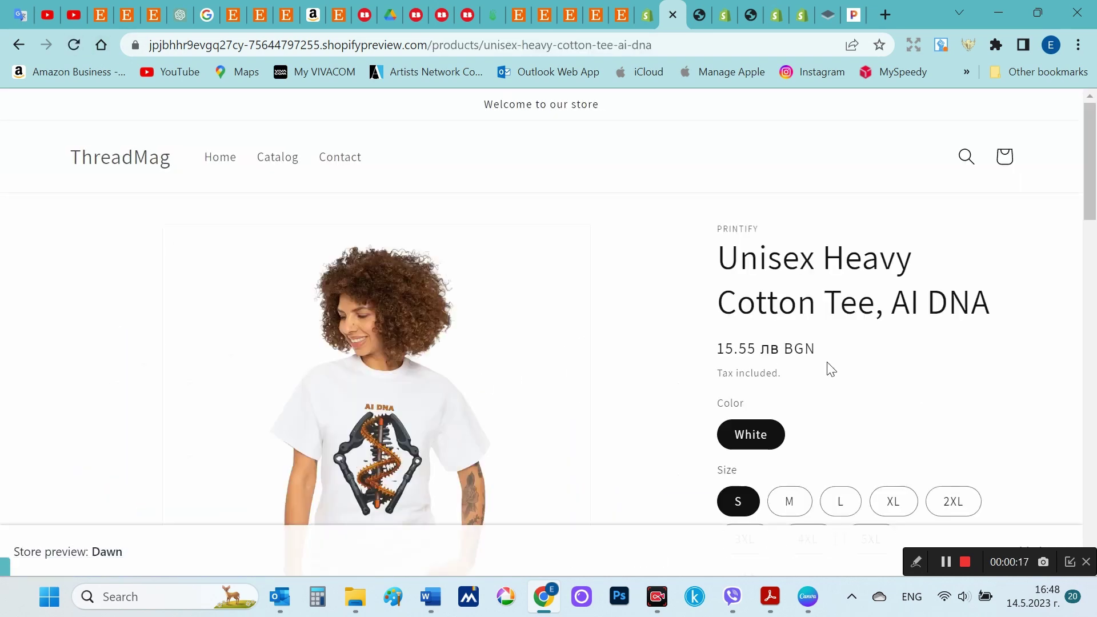
scroll(831, 369, down, 4)
scroll(831, 369, down, 8)
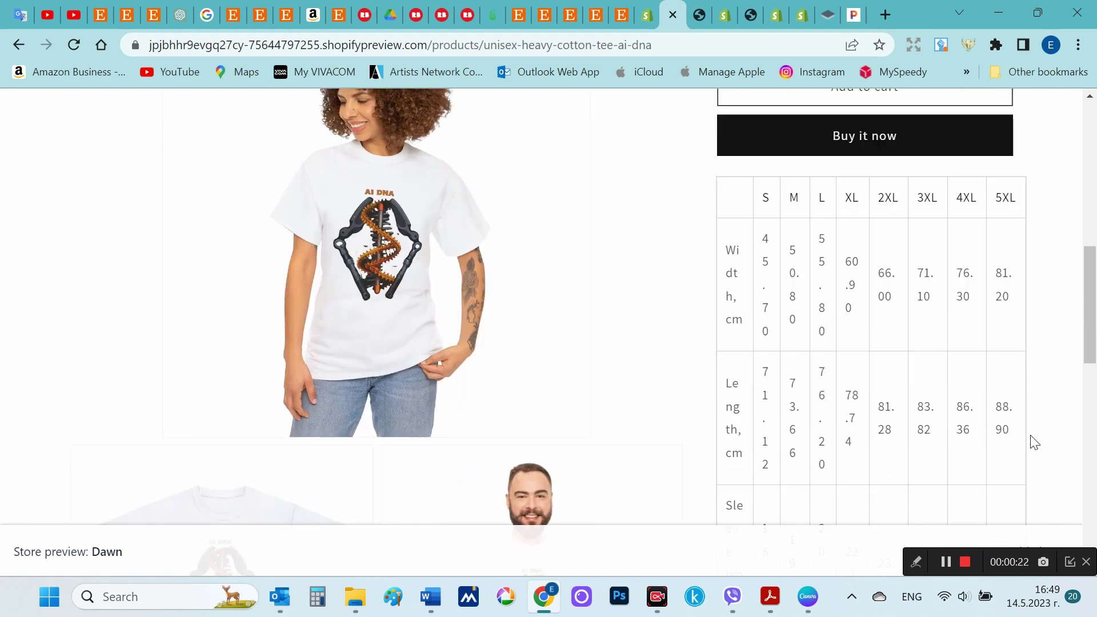
scroll(1034, 443, up, 5)
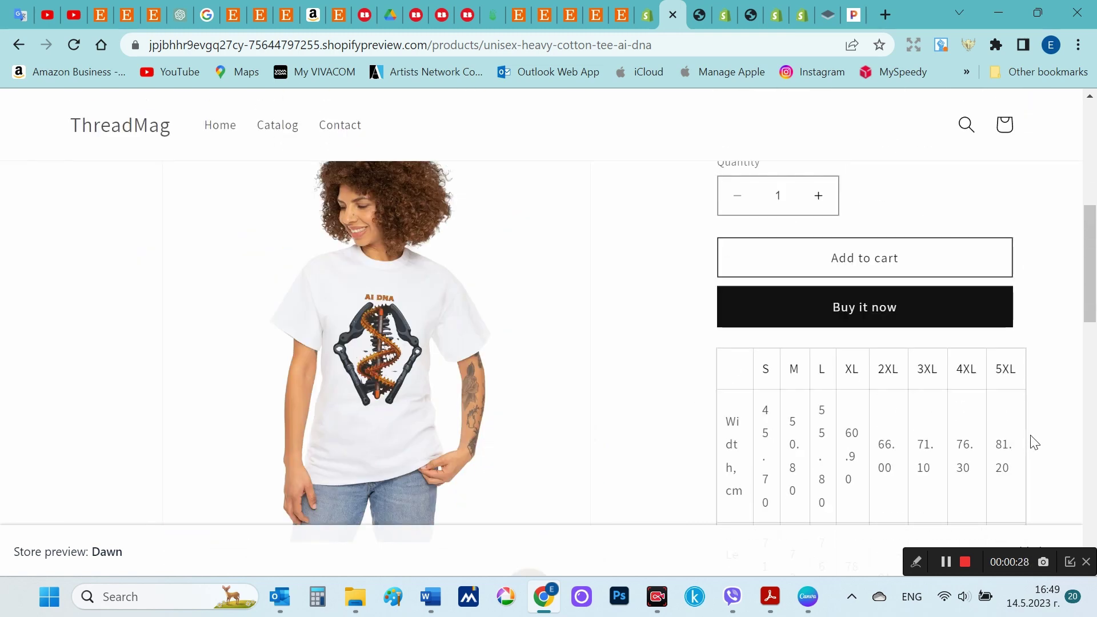
scroll(1035, 443, down, 12)
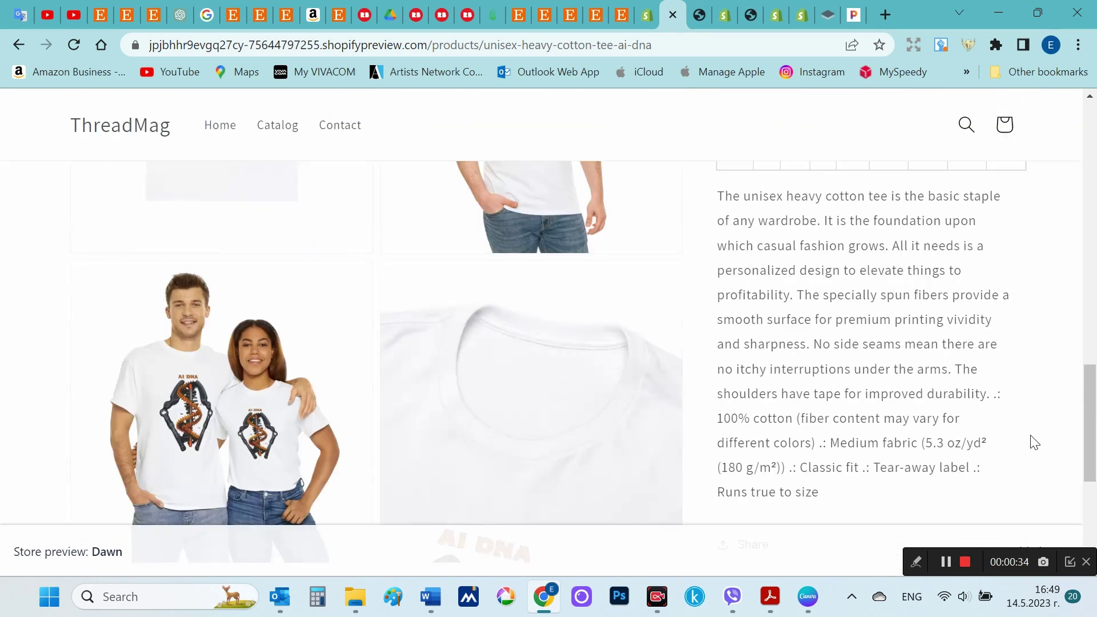